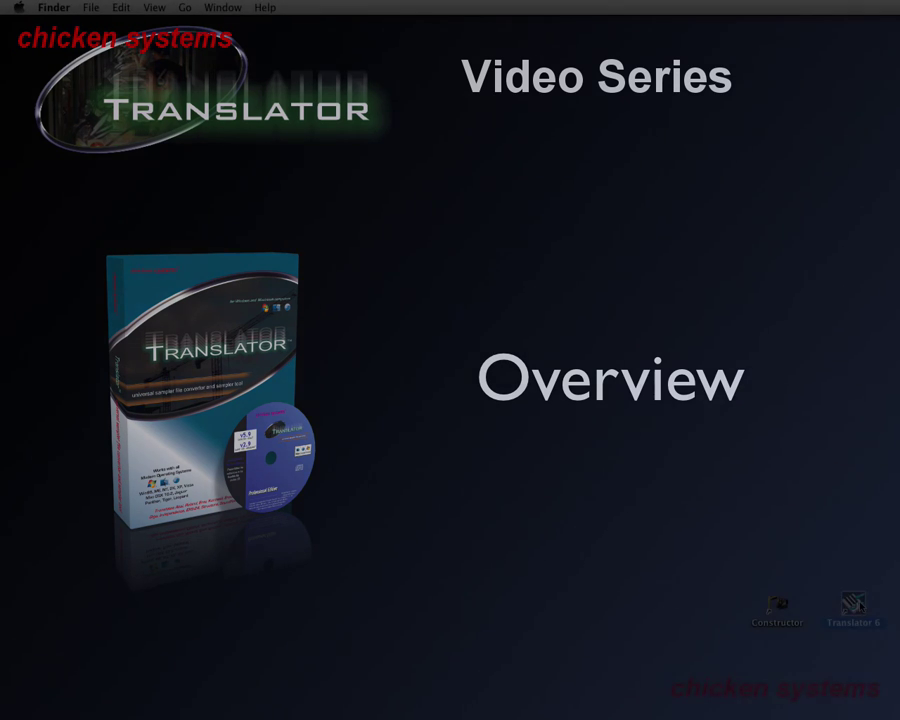
Launch Translator 6 from its desktop icon and fine-tune the main window's position.
{"action": "double_click", "coordinate": [855, 603]}
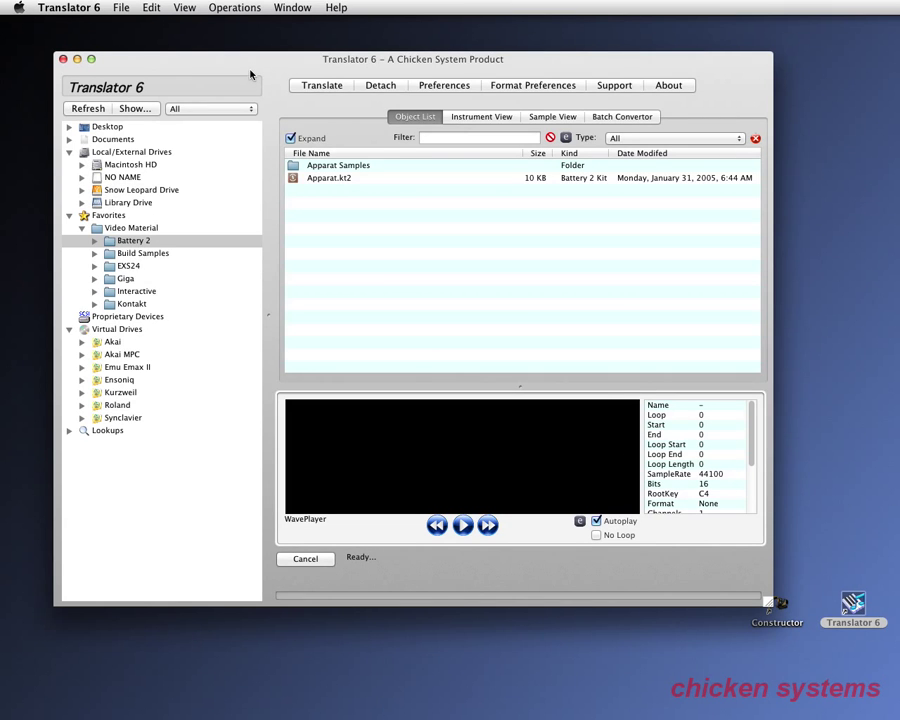
{"action": "left_click_drag", "start_coordinate": [269, 65], "coordinate": [272, 77]}
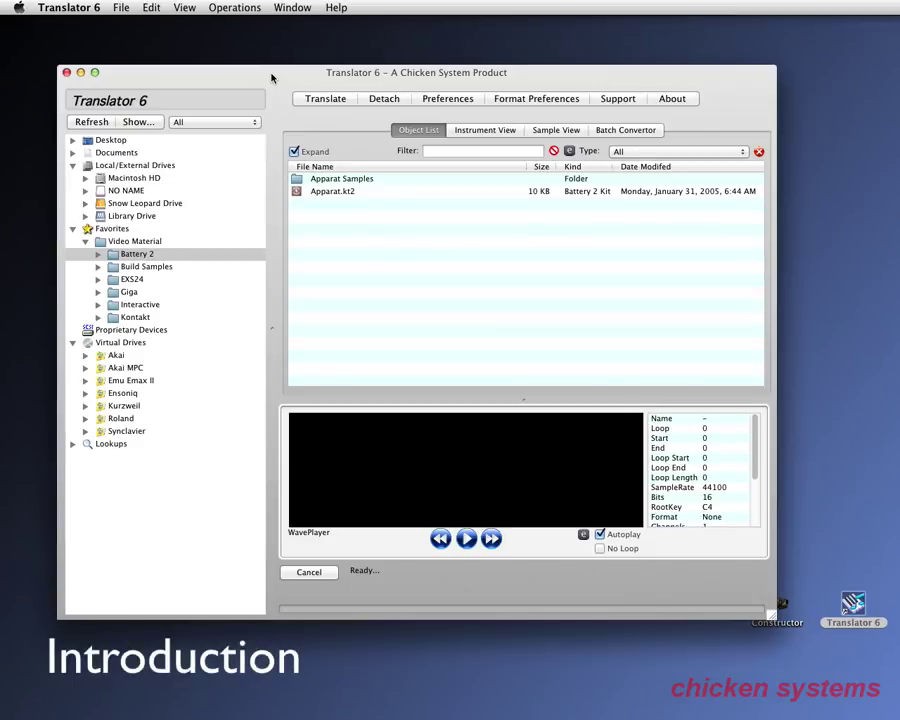
{"action": "left_click_drag", "start_coordinate": [271, 77], "coordinate": [258, 66]}
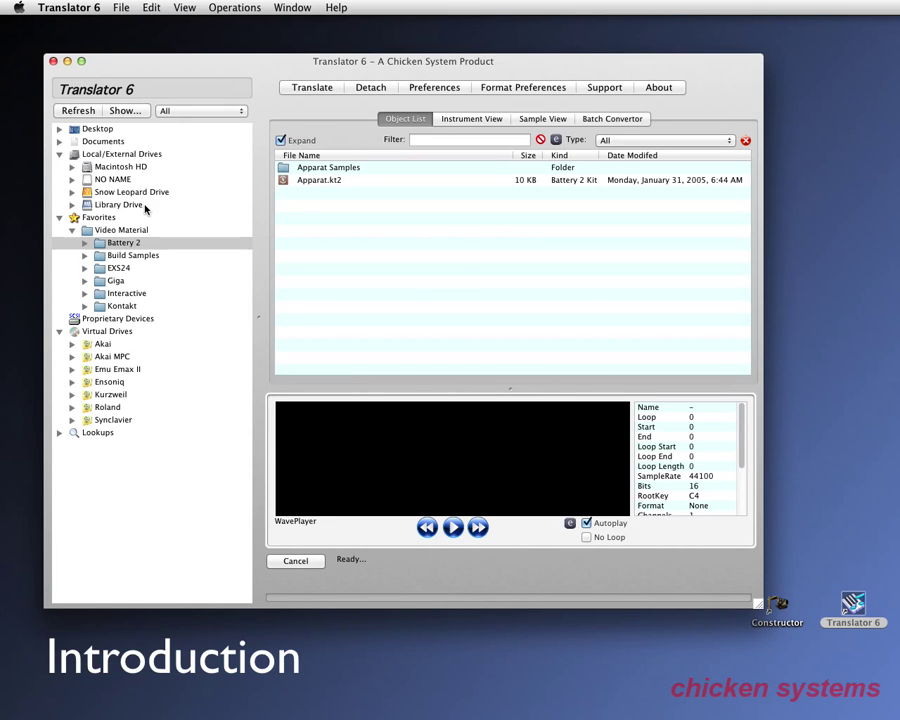
{"action": "mouse_move", "coordinate": [171, 72]}
{"action": "left_mouse_down"}
{"action": "mouse_move", "coordinate": [162, 56]}
{"action": "mouse_move", "coordinate": [171, 65]}
{"action": "left_mouse_up"}
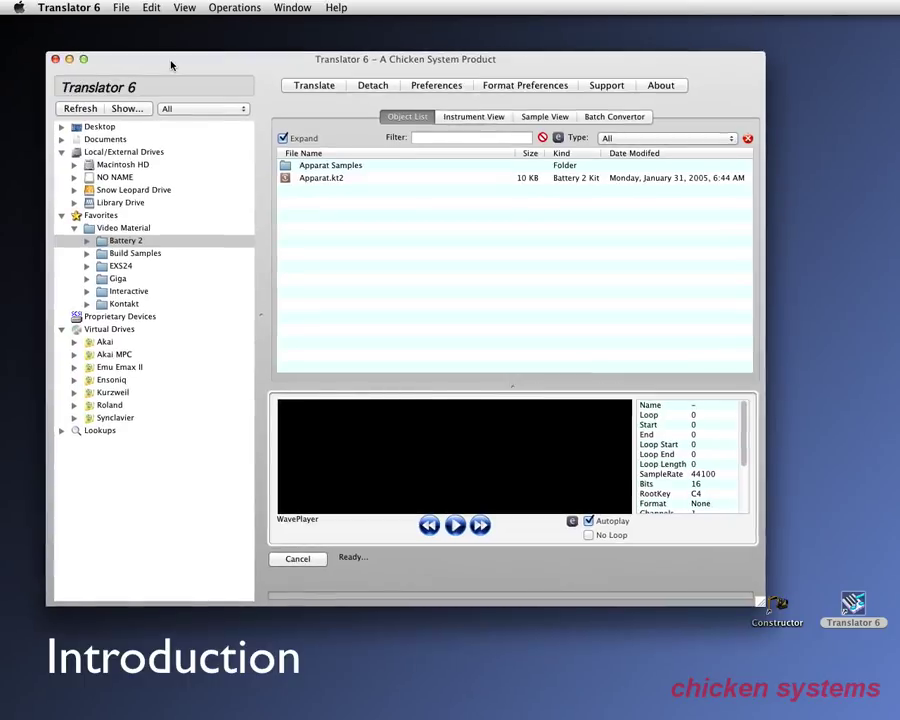
Quit and relaunch Translator 6, trashing stored preferences and accepting the licence, then move the window to the upper left.
{"action": "key", "text": "super+q"}
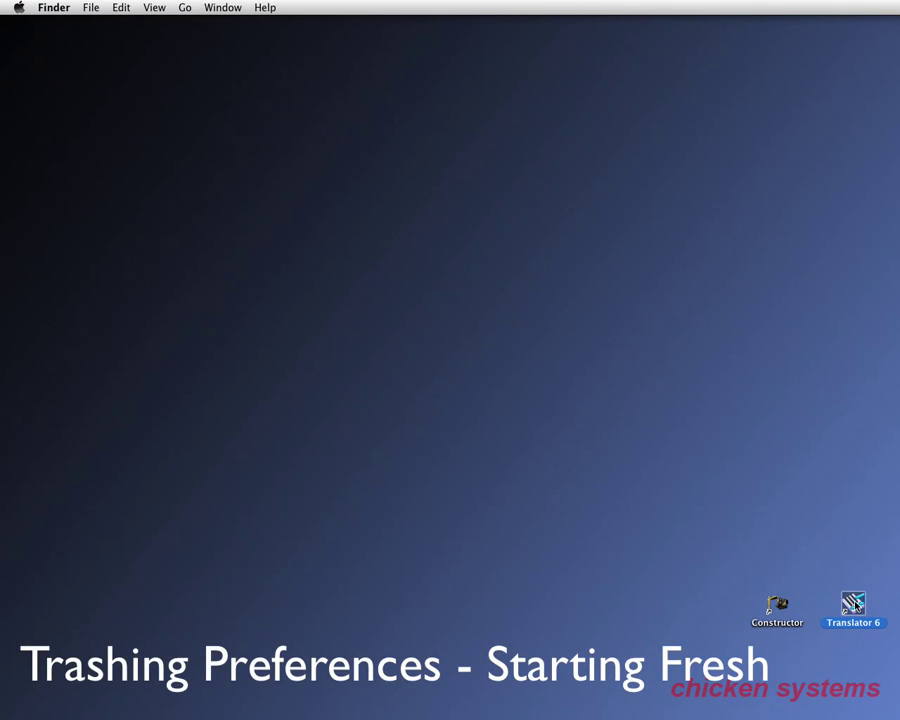
{"action": "double_click", "coordinate": [855, 604]}
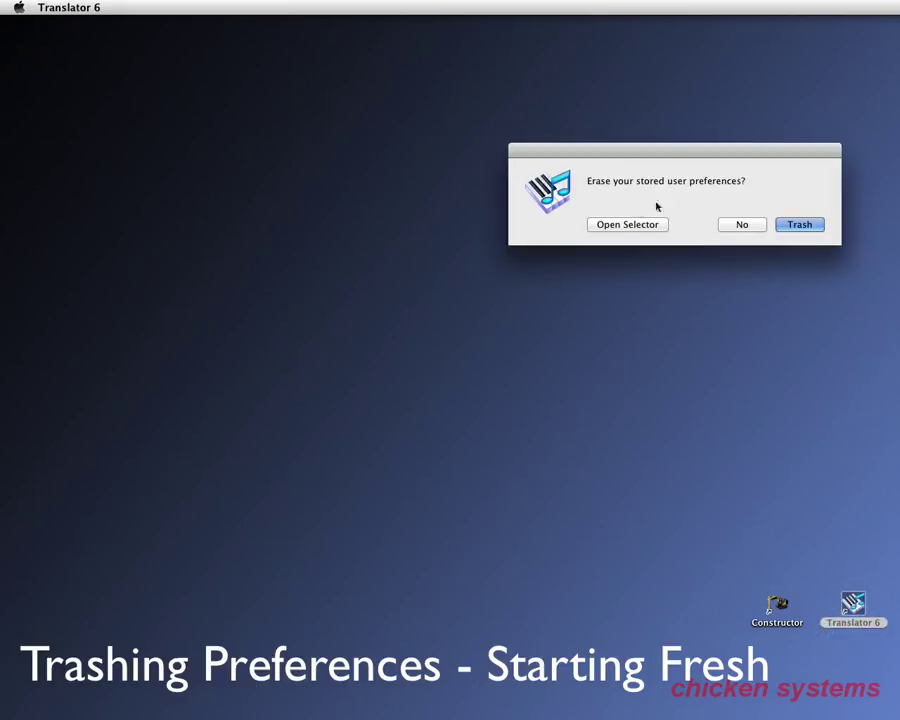
{"action": "left_click", "coordinate": [806, 226]}
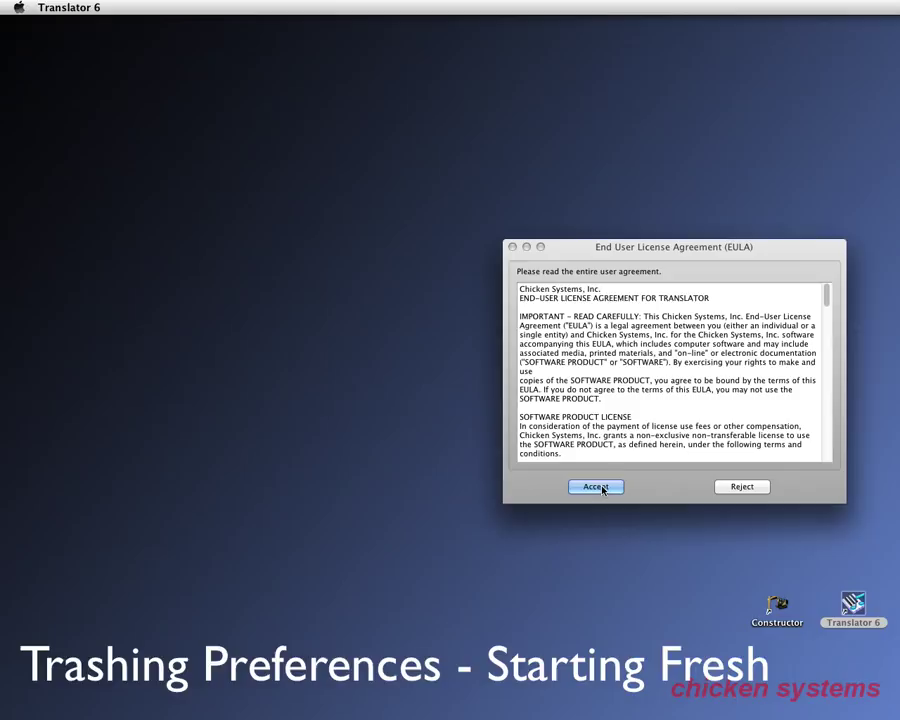
{"action": "left_click", "coordinate": [597, 487]}
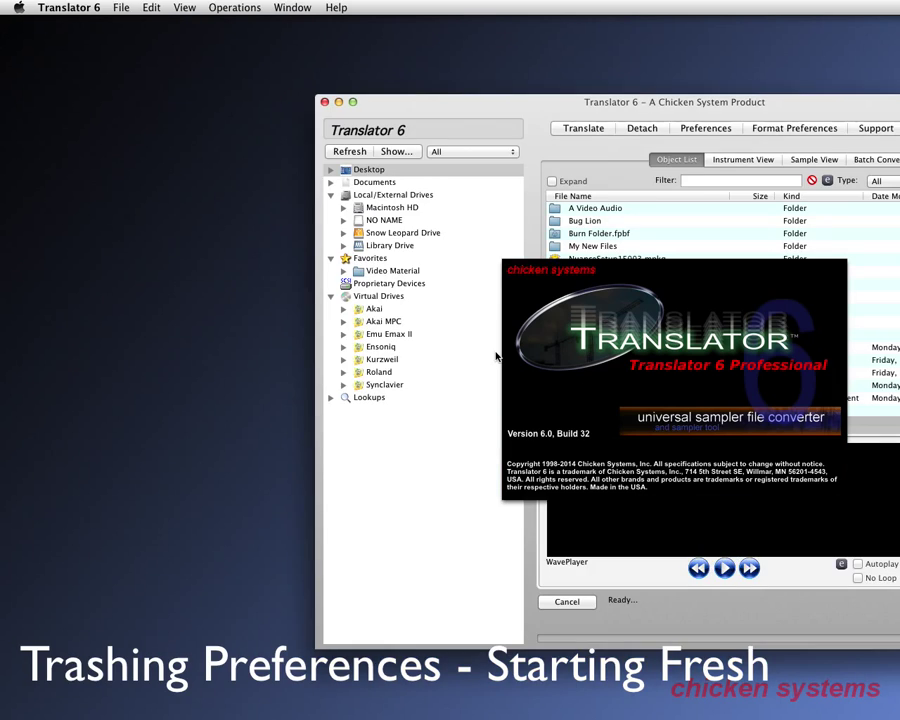
{"action": "left_click_drag", "start_coordinate": [639, 102], "coordinate": [348, 45]}
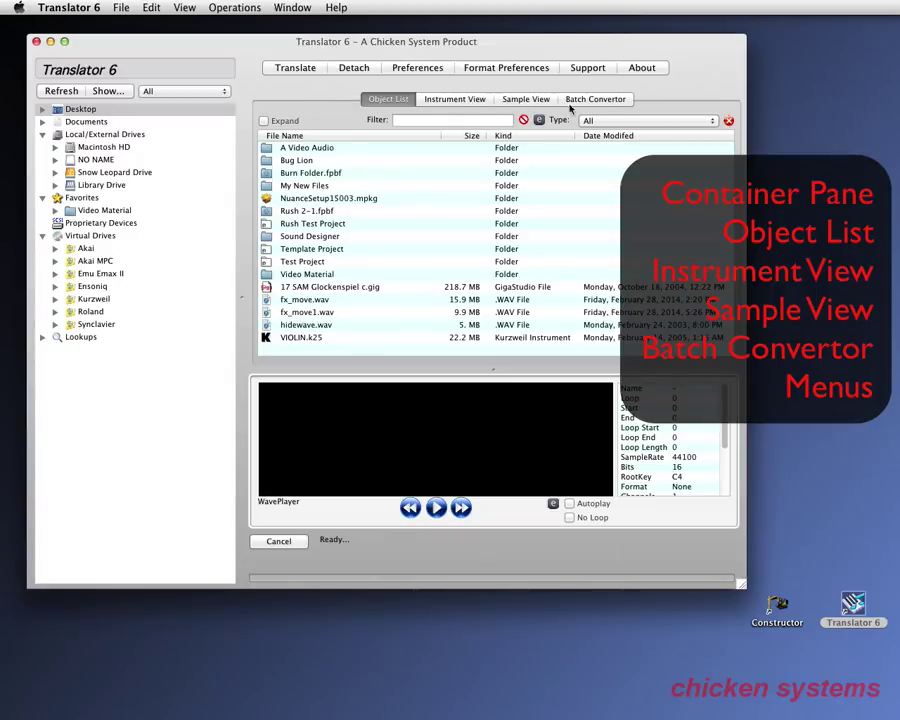
{"action": "left_click", "coordinate": [459, 100]}
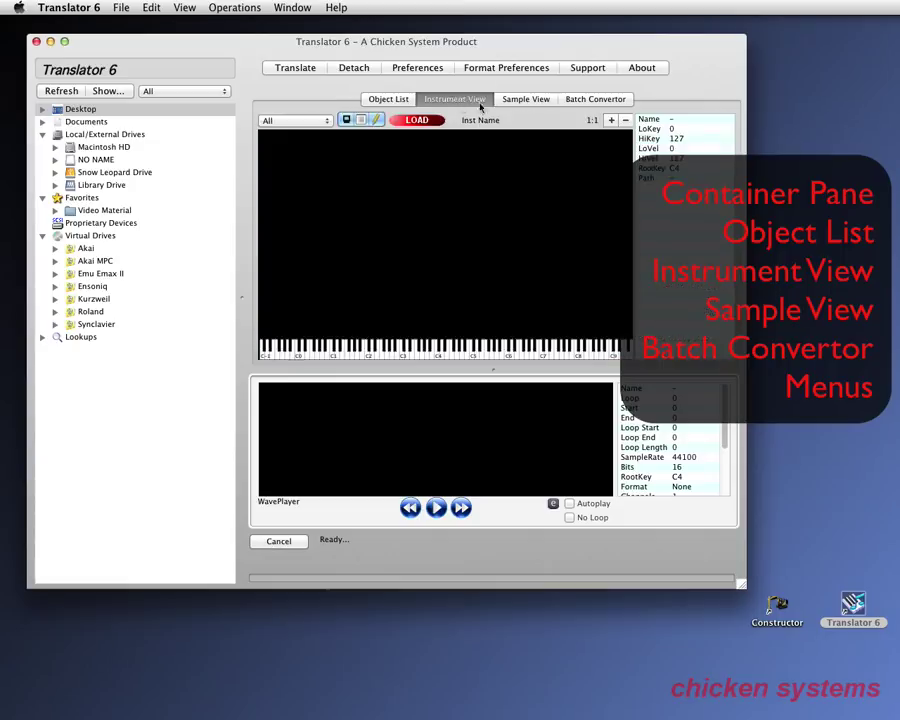
{"action": "left_click", "coordinate": [533, 102]}
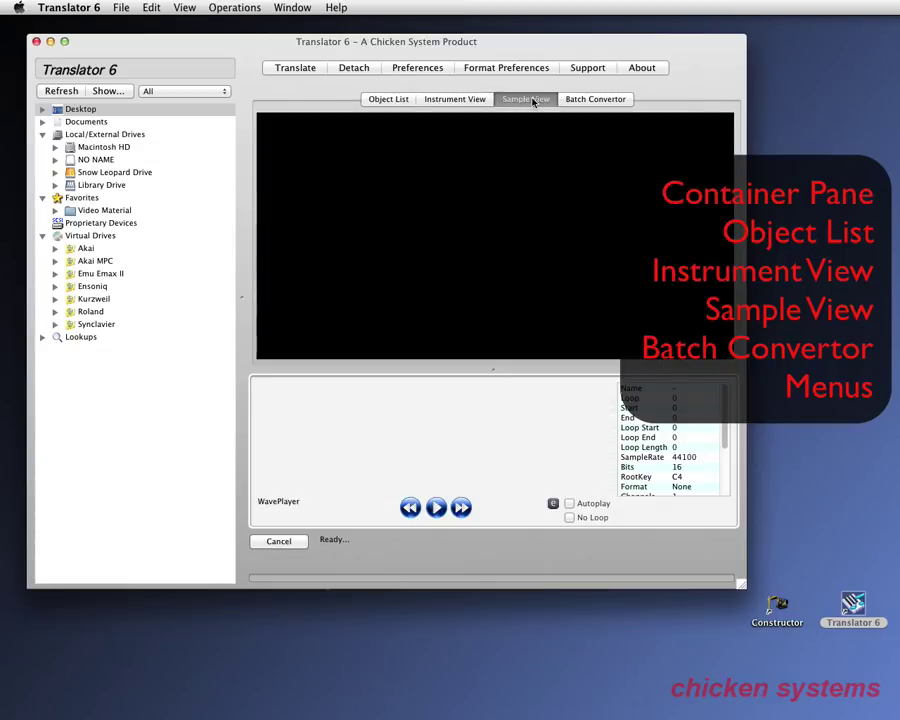
{"action": "left_click", "coordinate": [598, 100]}
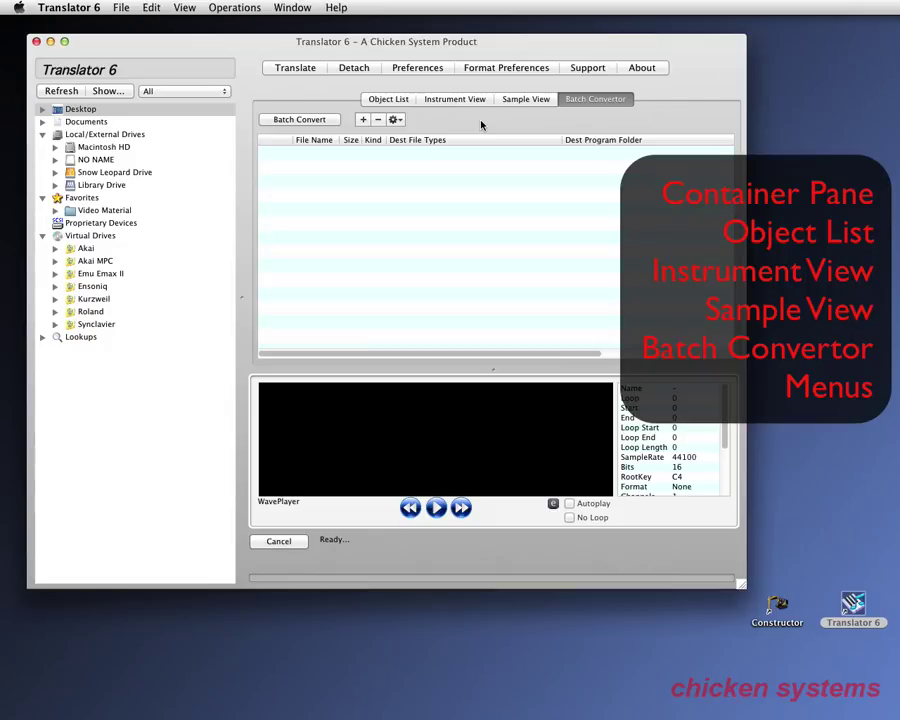
{"action": "left_click", "coordinate": [396, 100]}
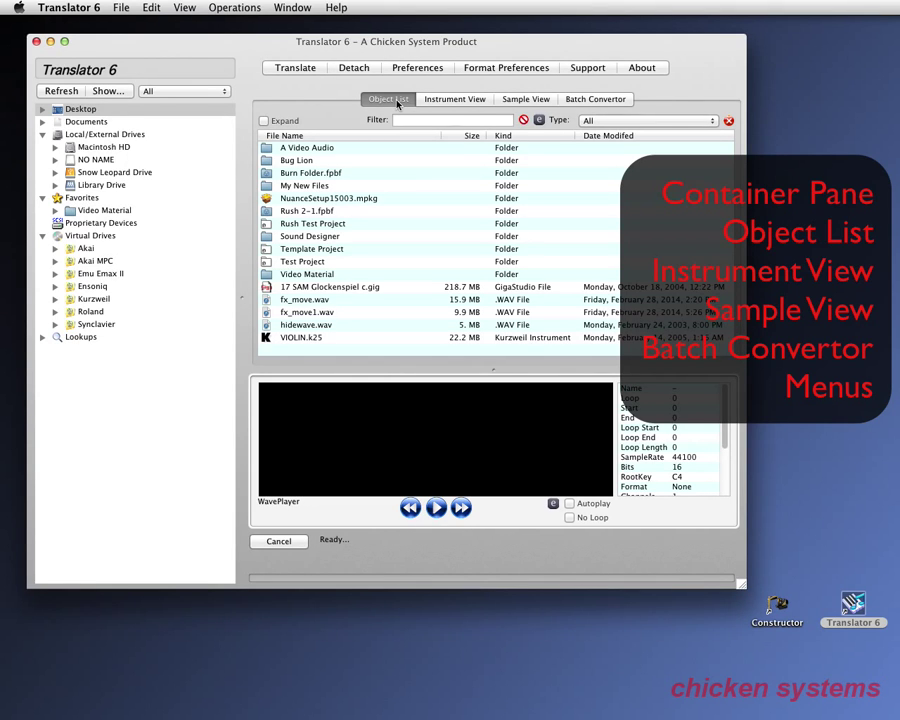
{"action": "left_click_drag", "start_coordinate": [209, 41], "coordinate": [213, 45]}
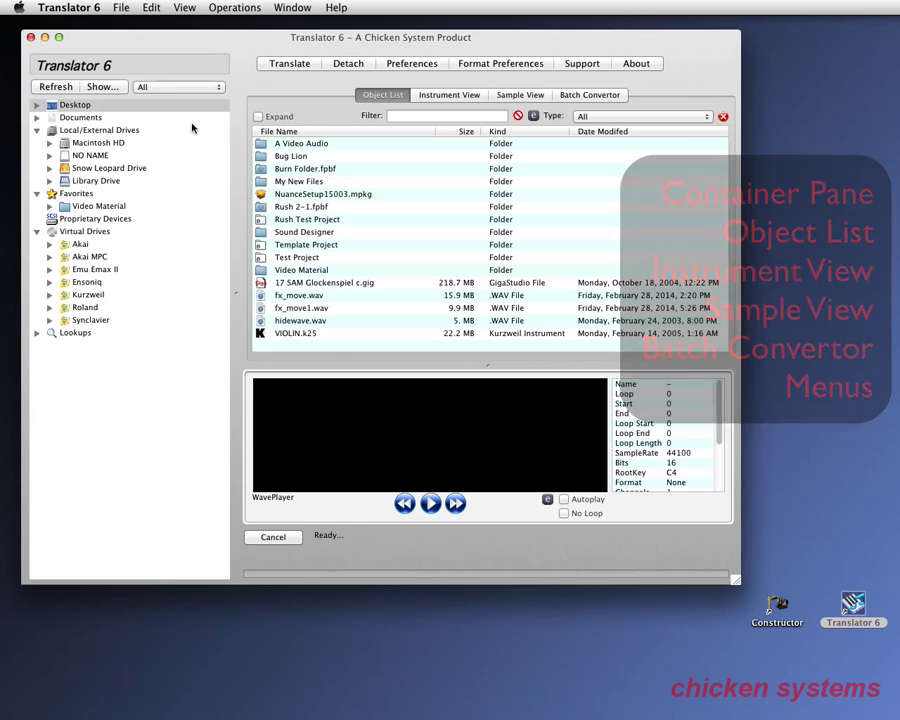
Detach the Objects list into a floating window and resize and position it over the main window.
{"action": "left_click", "coordinate": [349, 64]}
{"action": "left_click_drag", "start_coordinate": [260, 66], "coordinate": [413, 133]}
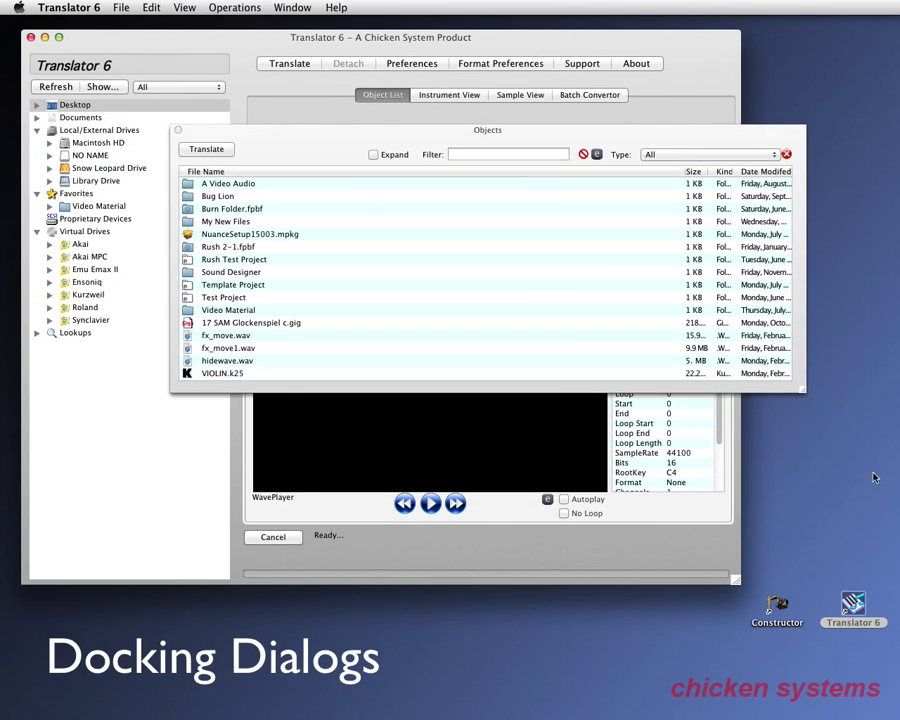
{"action": "left_click_drag", "start_coordinate": [805, 391], "coordinate": [882, 686]}
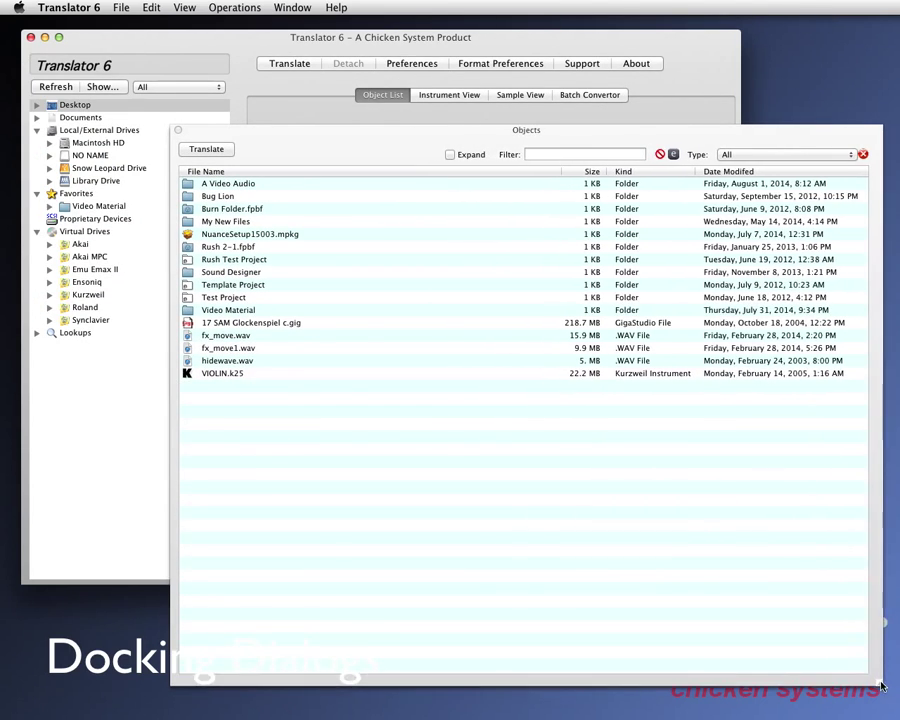
{"action": "left_click_drag", "start_coordinate": [296, 136], "coordinate": [277, 131]}
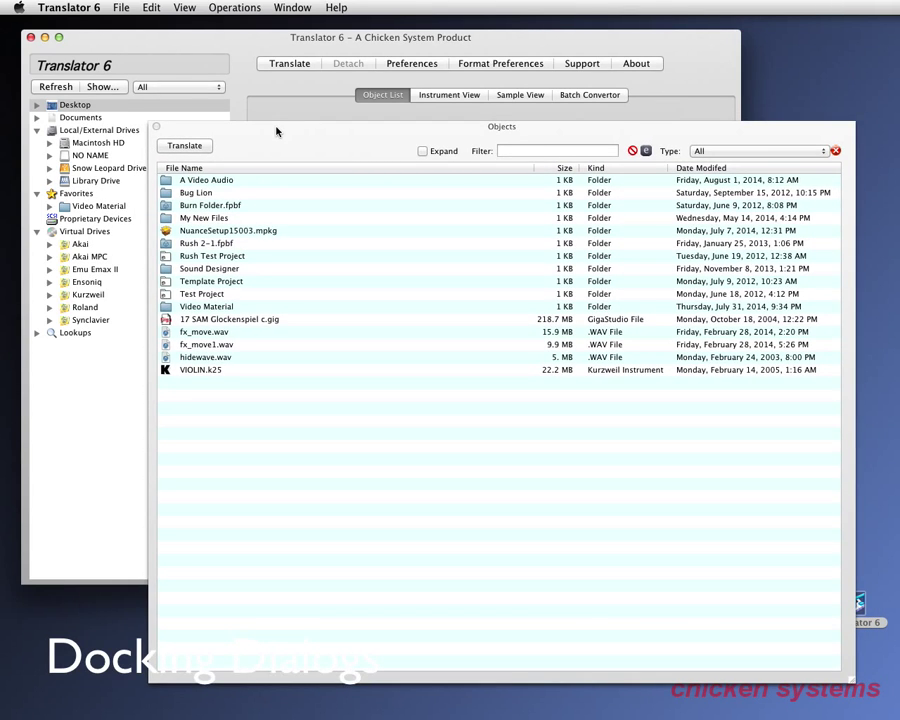
{"action": "mouse_move", "coordinate": [277, 131]}
{"action": "left_mouse_down"}
{"action": "mouse_move", "coordinate": [265, 133]}
{"action": "mouse_move", "coordinate": [281, 125]}
{"action": "mouse_move", "coordinate": [228, 118]}
{"action": "mouse_move", "coordinate": [287, 131]}
{"action": "mouse_move", "coordinate": [261, 128]}
{"action": "left_mouse_up"}
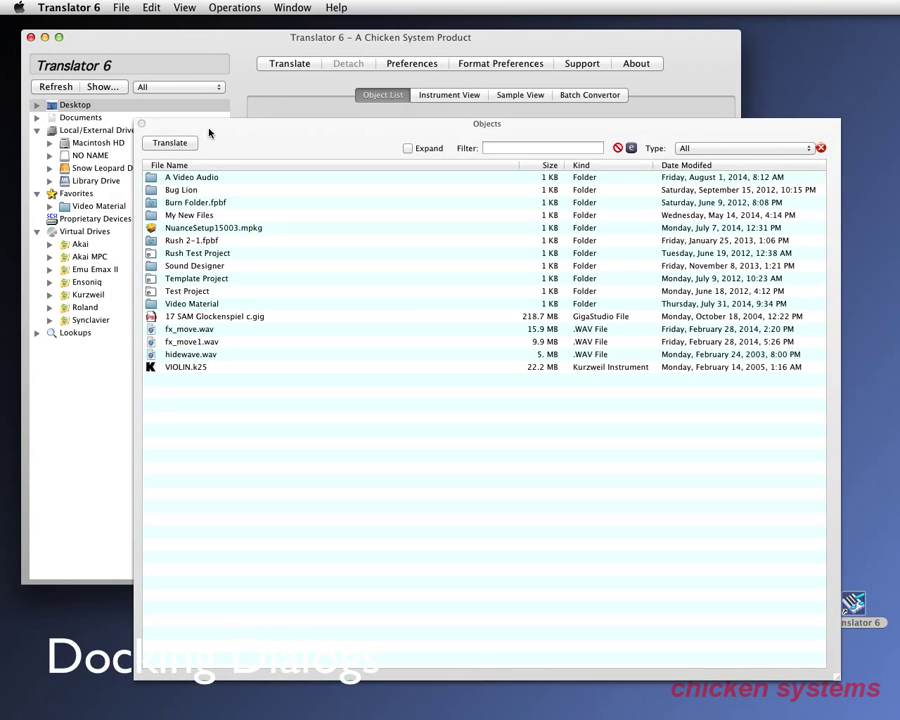
{"action": "left_click_drag", "start_coordinate": [838, 679], "coordinate": [538, 434]}
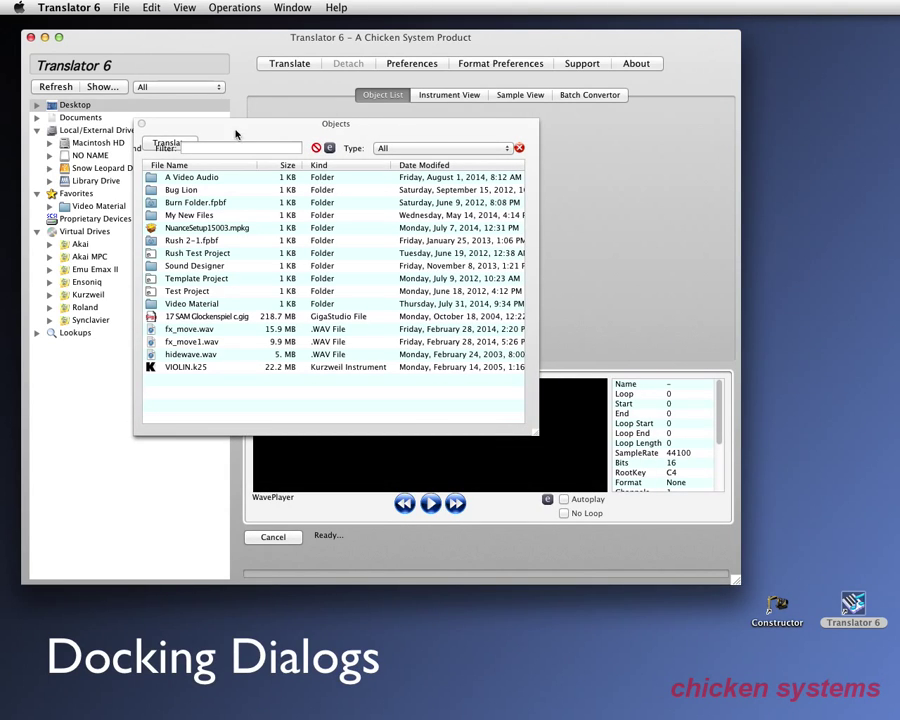
{"action": "left_click_drag", "start_coordinate": [268, 130], "coordinate": [261, 155]}
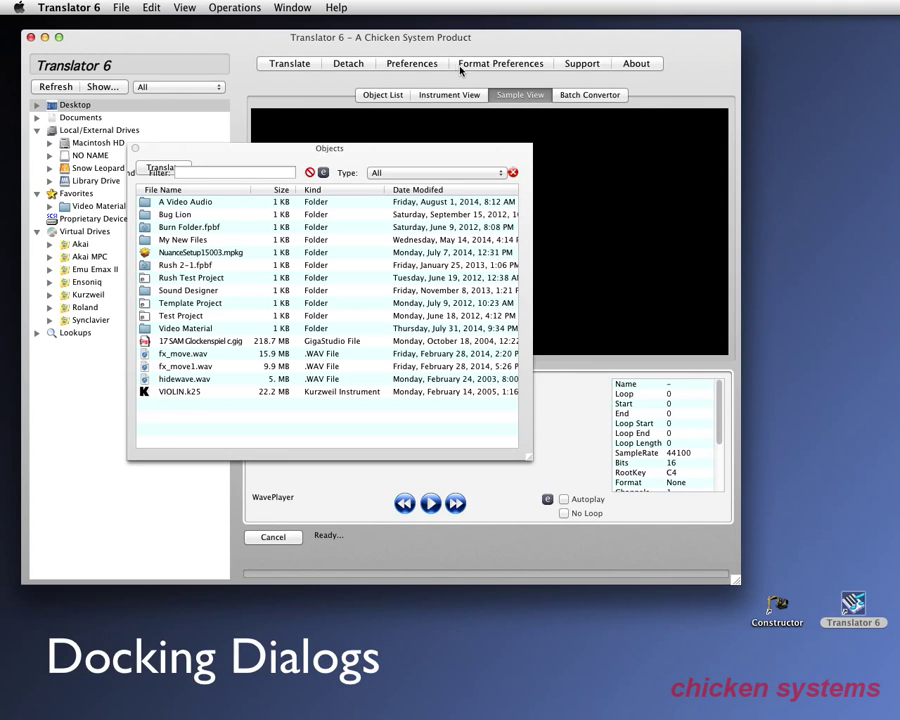
Float the Waveplayer in its own window at the lower right, with Objects shifted up.
{"action": "left_click", "coordinate": [340, 64]}
{"action": "left_click_drag", "start_coordinate": [240, 64], "coordinate": [729, 415]}
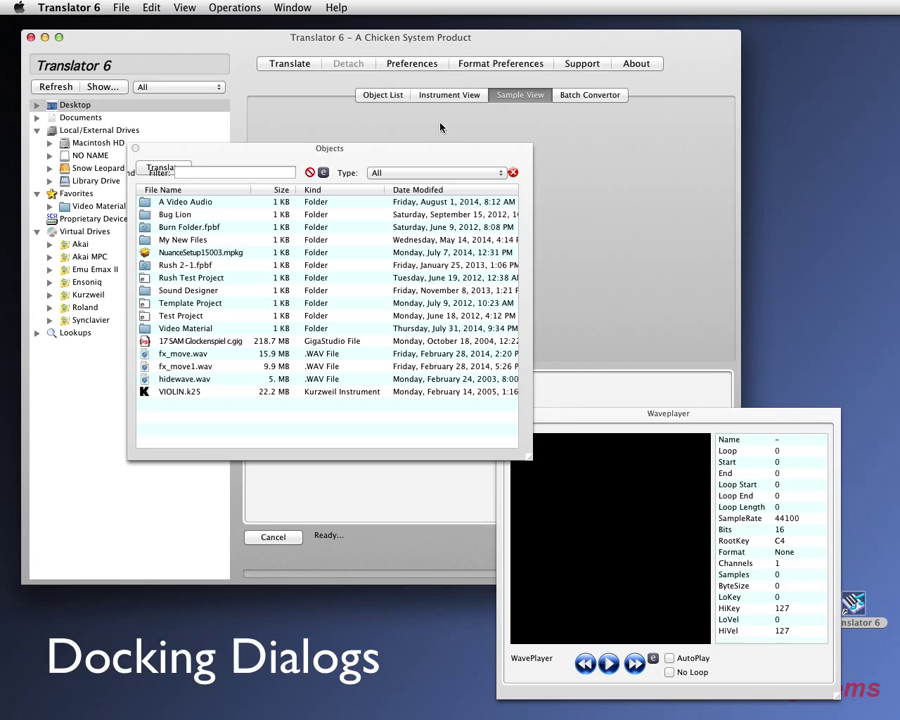
{"action": "left_click_drag", "start_coordinate": [396, 146], "coordinate": [439, 98]}
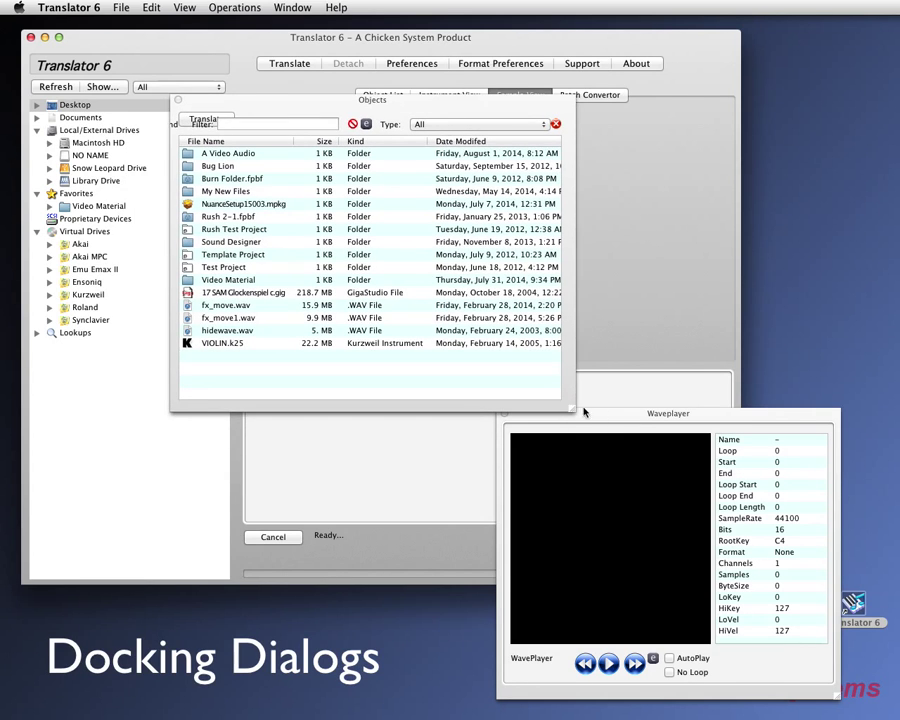
Browse Video Material > Giga > DISTANT.gig and load the AMB:Air Chunk sample into an enlarged Waveplayer.
{"action": "left_click_drag", "start_coordinate": [572, 409], "coordinate": [686, 440]}
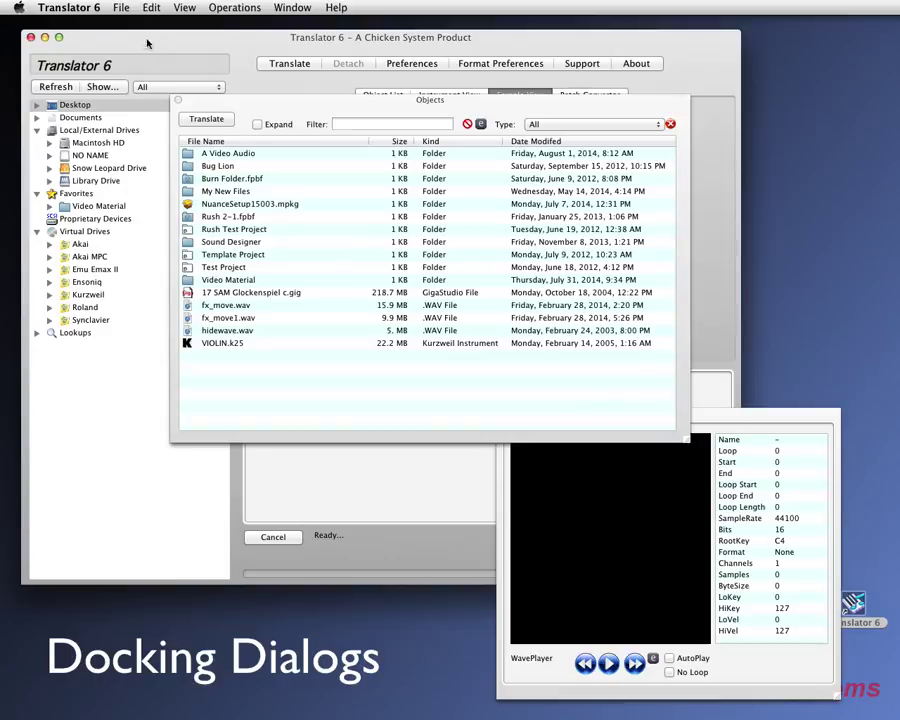
{"action": "left_click", "coordinate": [105, 207]}
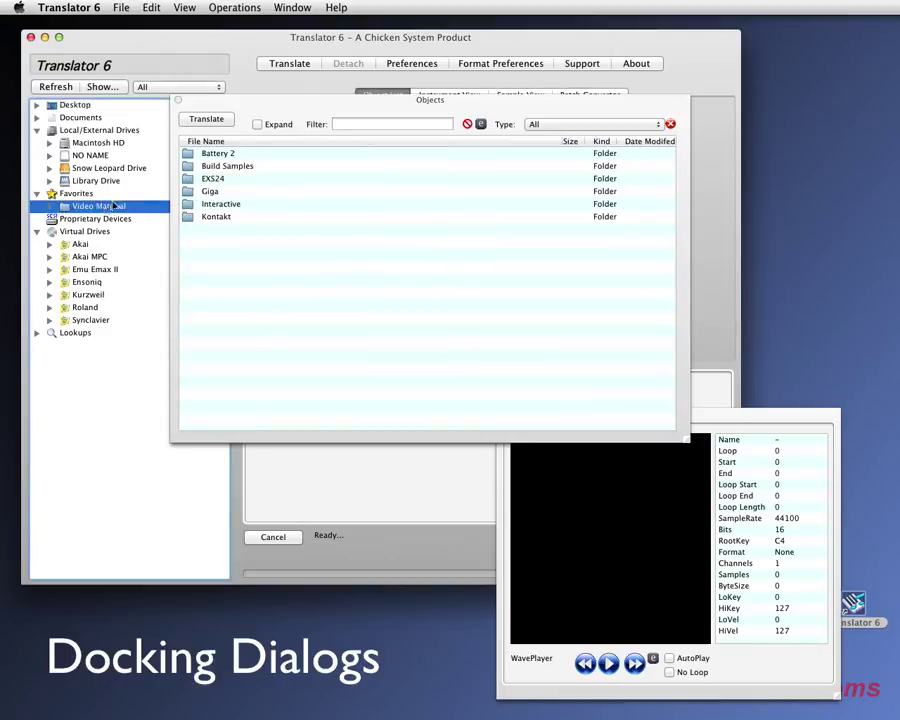
{"action": "left_click", "coordinate": [51, 206]}
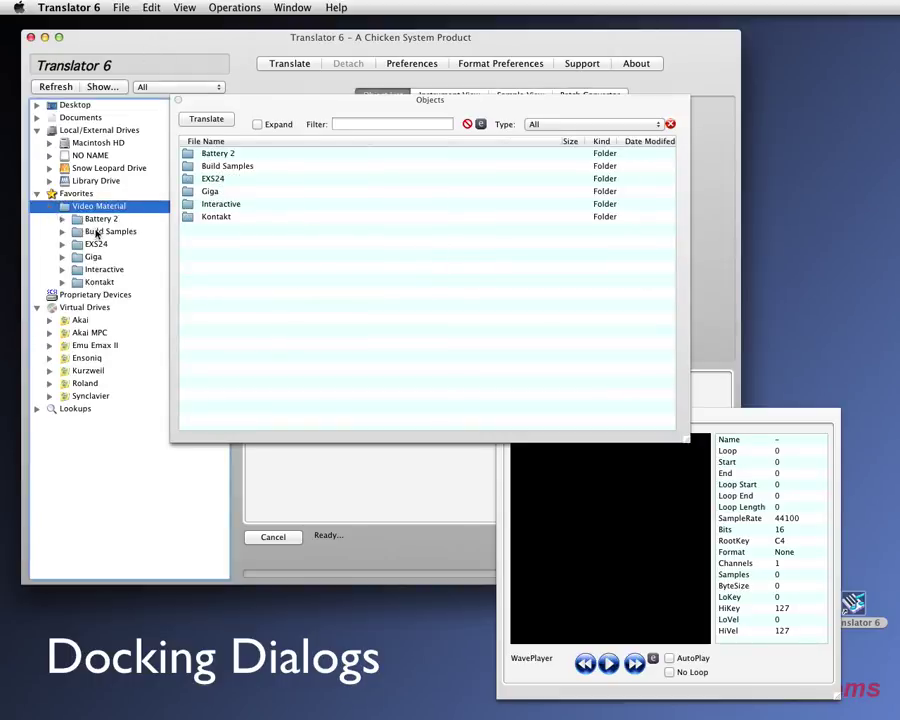
{"action": "left_click", "coordinate": [68, 259]}
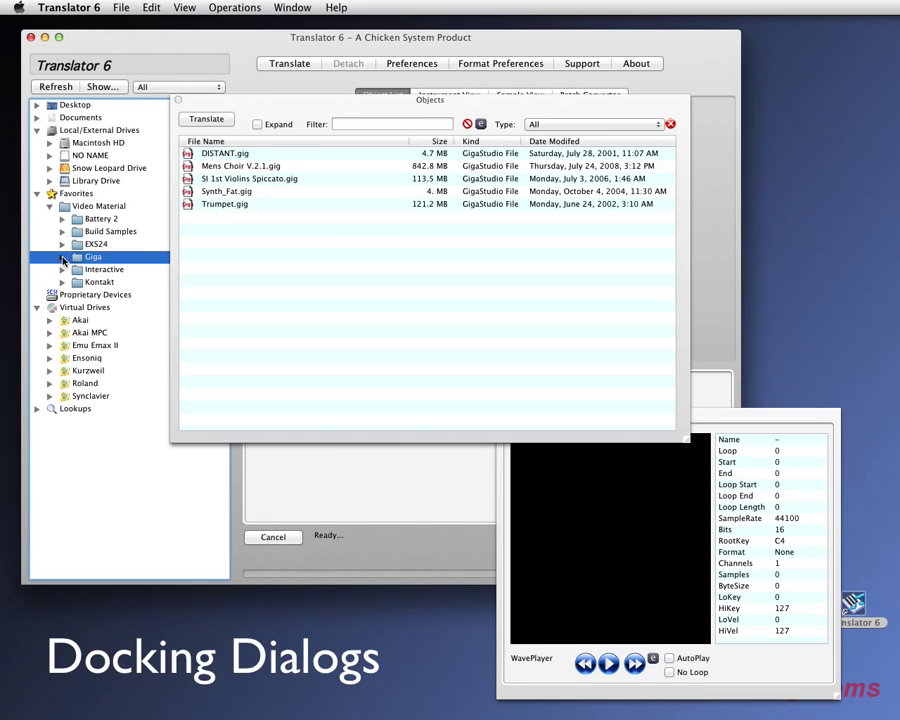
{"action": "left_click", "coordinate": [64, 258]}
{"action": "left_click", "coordinate": [103, 269]}
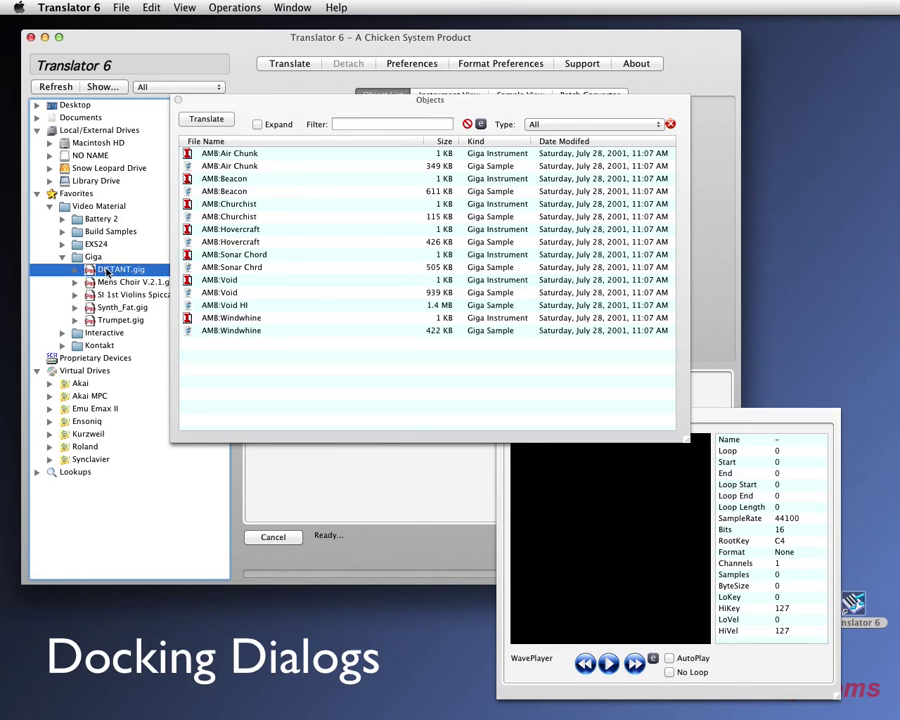
{"action": "left_click", "coordinate": [248, 168]}
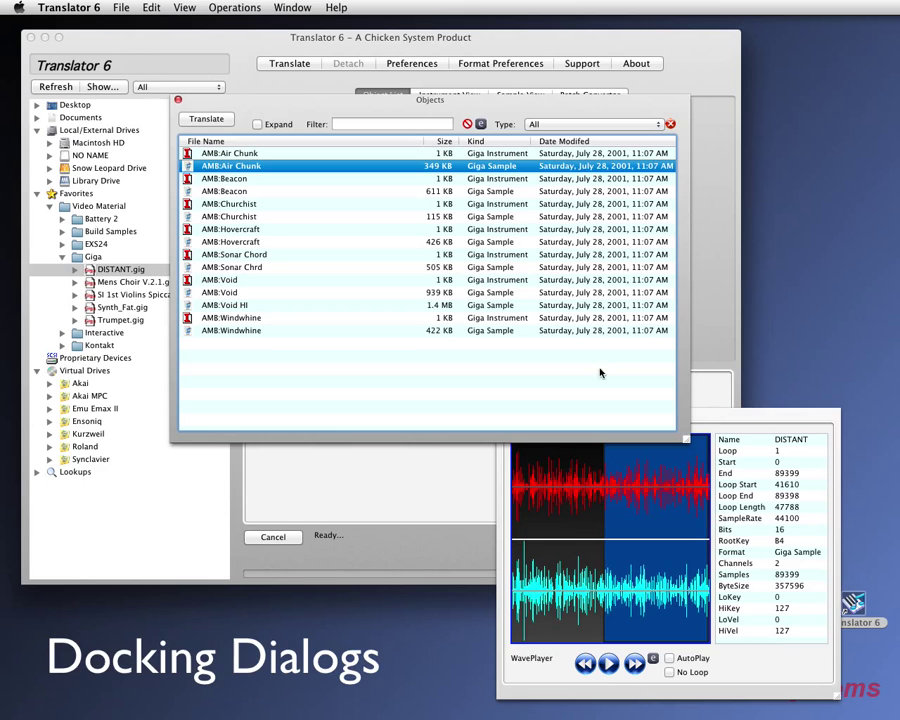
{"action": "left_click_drag", "start_coordinate": [714, 413], "coordinate": [529, 453]}
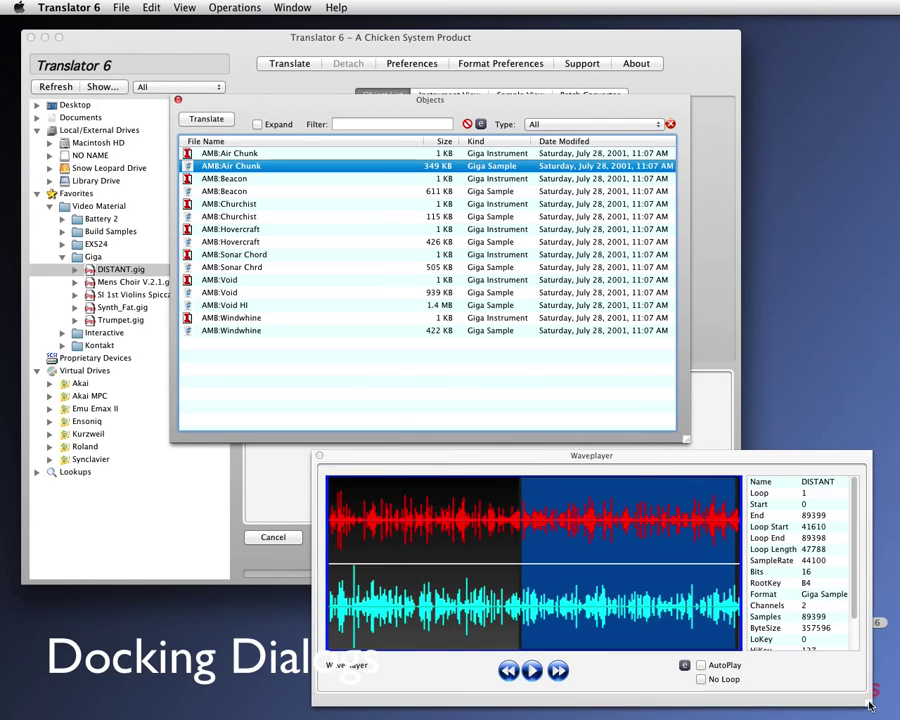
List SI 1st Violins Spiccato.gig and preview samples v2sp1a4u-s2-1 and v2sp1d5d-s4-1.
{"action": "left_click", "coordinate": [119, 294]}
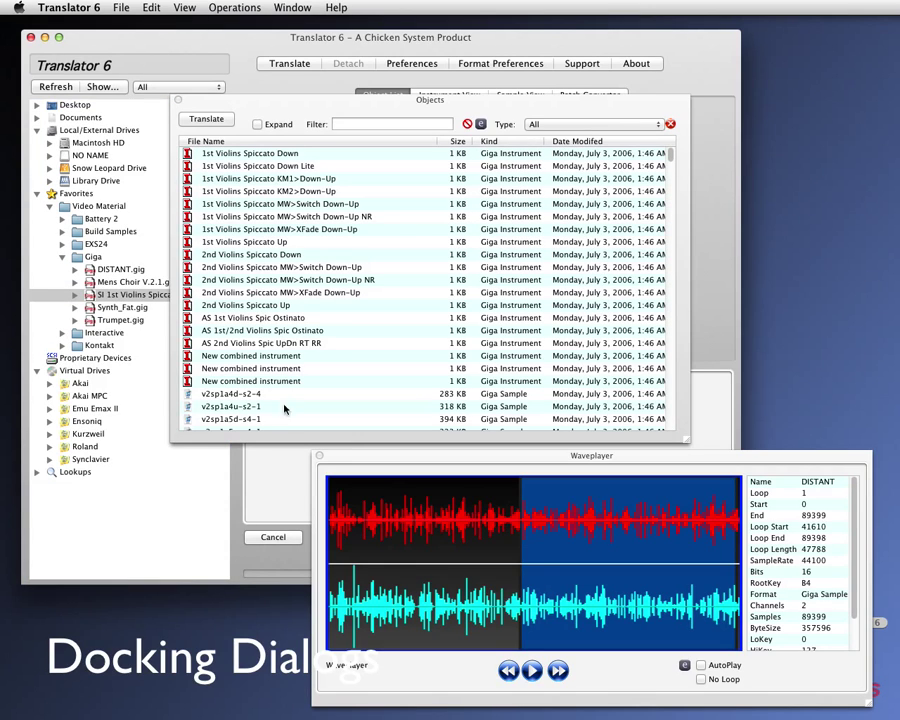
{"action": "left_click", "coordinate": [243, 408]}
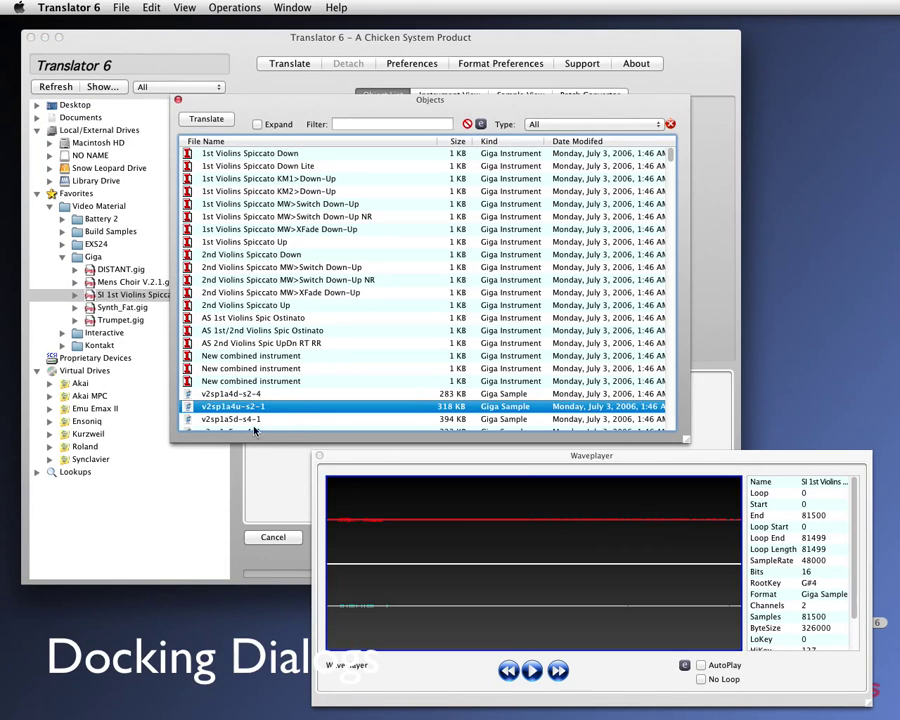
{"action": "left_click", "coordinate": [252, 420]}
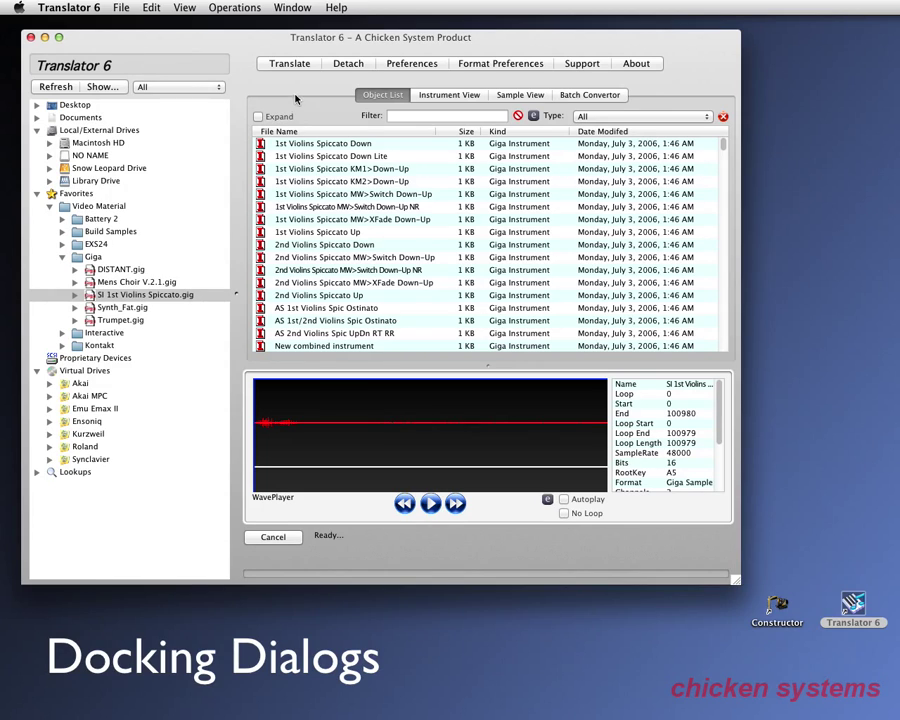
Collapse the Giga and Video Material trees, then list Video Material's folders, briefly checking Favorites.
{"action": "left_click", "coordinate": [63, 257]}
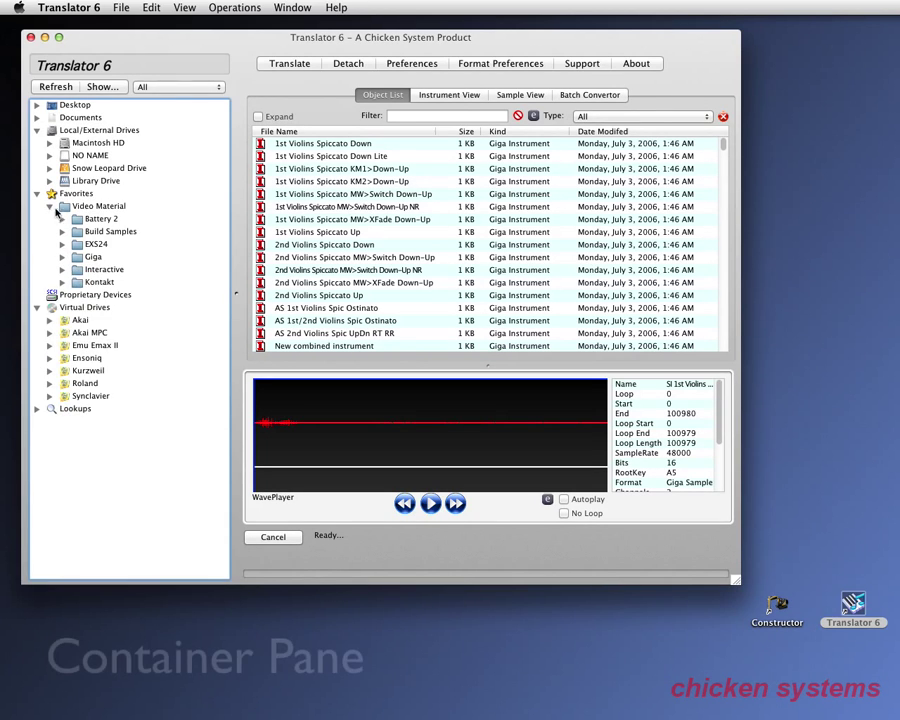
{"action": "left_click", "coordinate": [51, 206]}
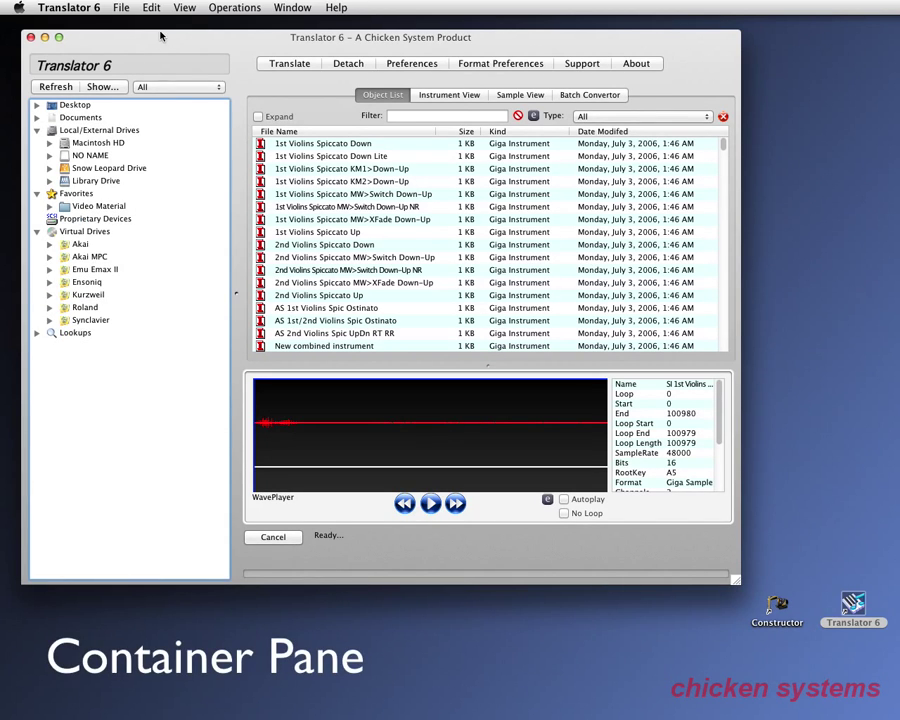
{"action": "mouse_move", "coordinate": [160, 37]}
{"action": "left_mouse_down"}
{"action": "mouse_move", "coordinate": [147, 31]}
{"action": "mouse_move", "coordinate": [157, 47]}
{"action": "left_mouse_up"}
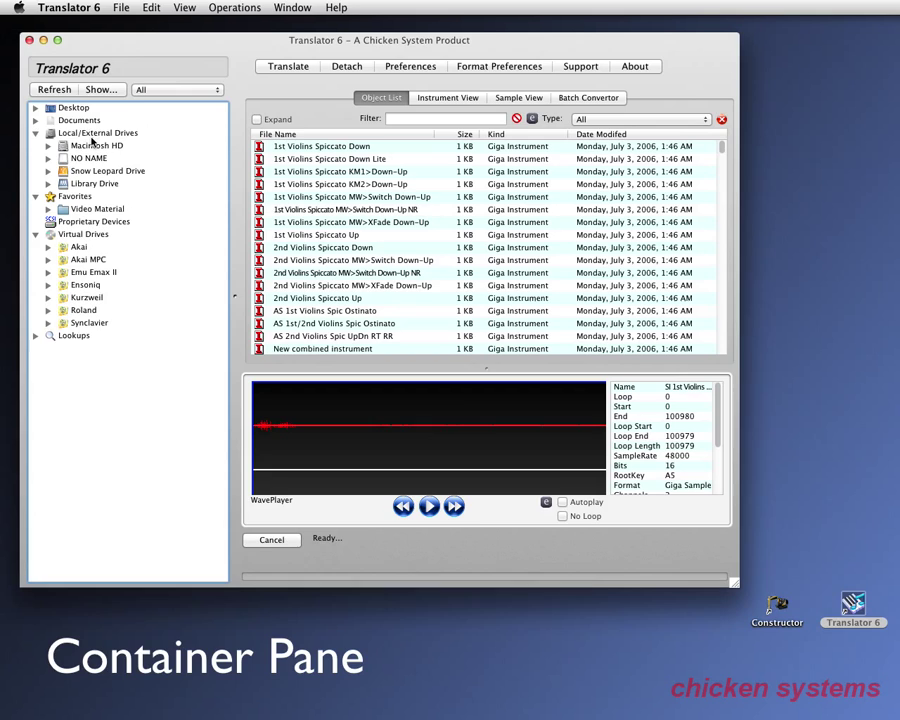
{"action": "left_click", "coordinate": [82, 210]}
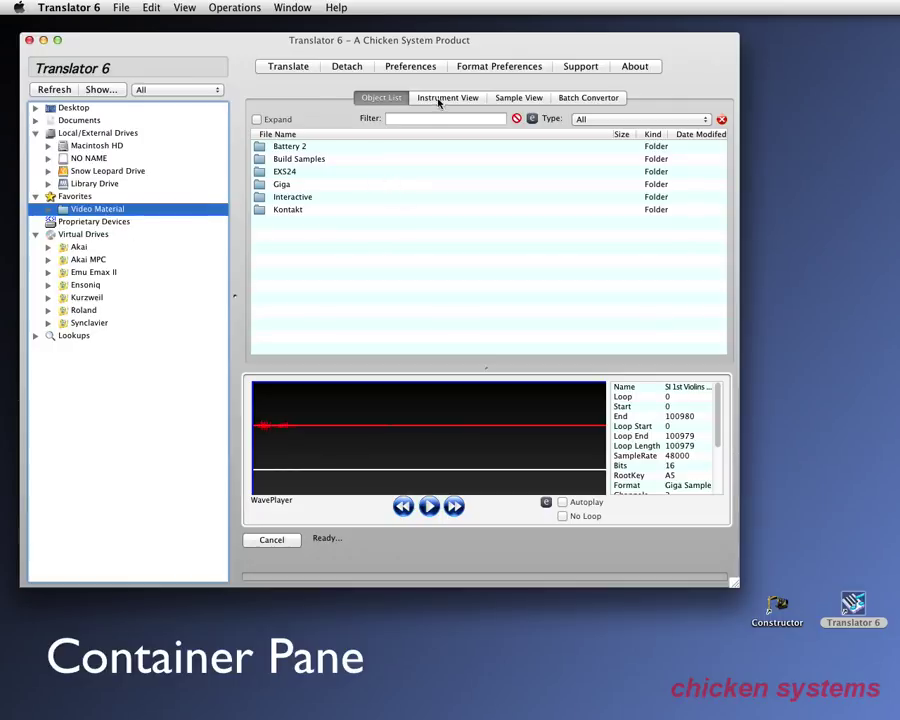
{"action": "left_click", "coordinate": [76, 198]}
{"action": "left_click", "coordinate": [84, 210]}
Browse Desktop, Documents, NO NAME, Snow Leopard Drive, Macintosh HD and Library Drive, ending on Favorites.
{"action": "left_click", "coordinate": [73, 108]}
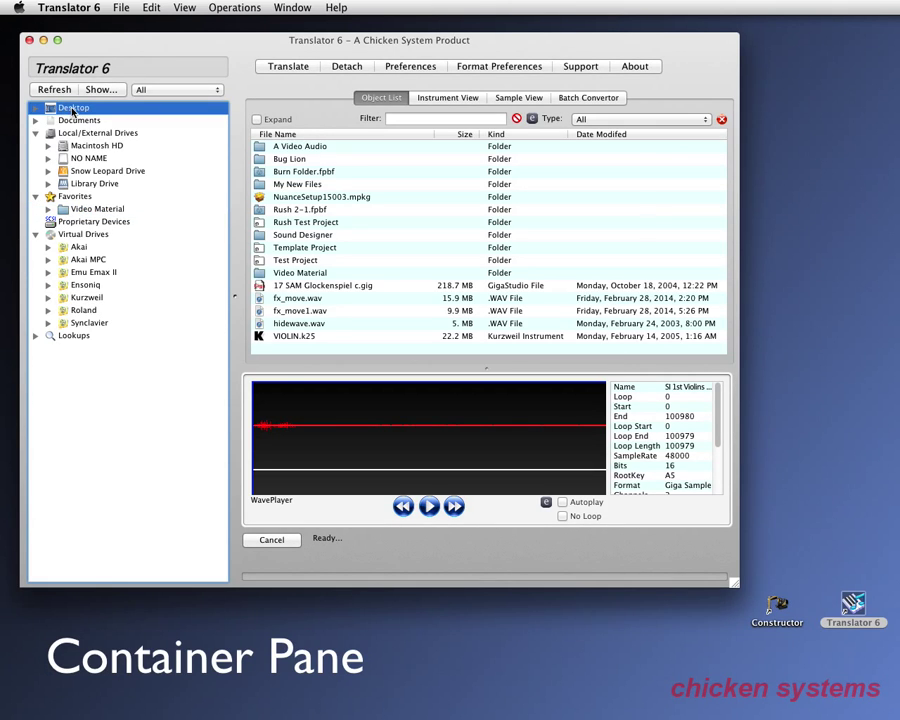
{"action": "left_click", "coordinate": [78, 121]}
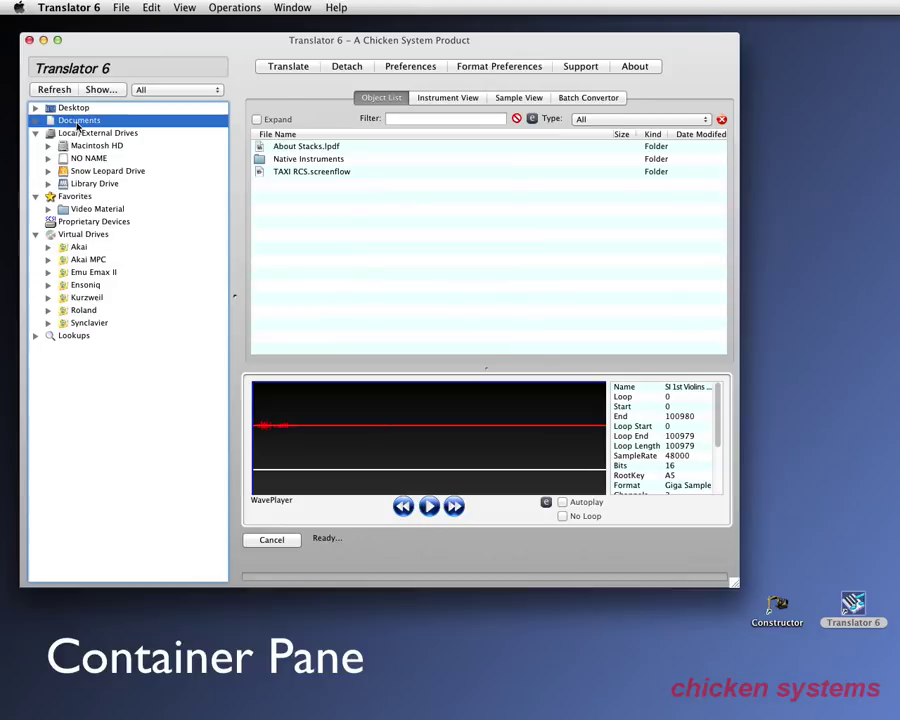
{"action": "left_click", "coordinate": [81, 134]}
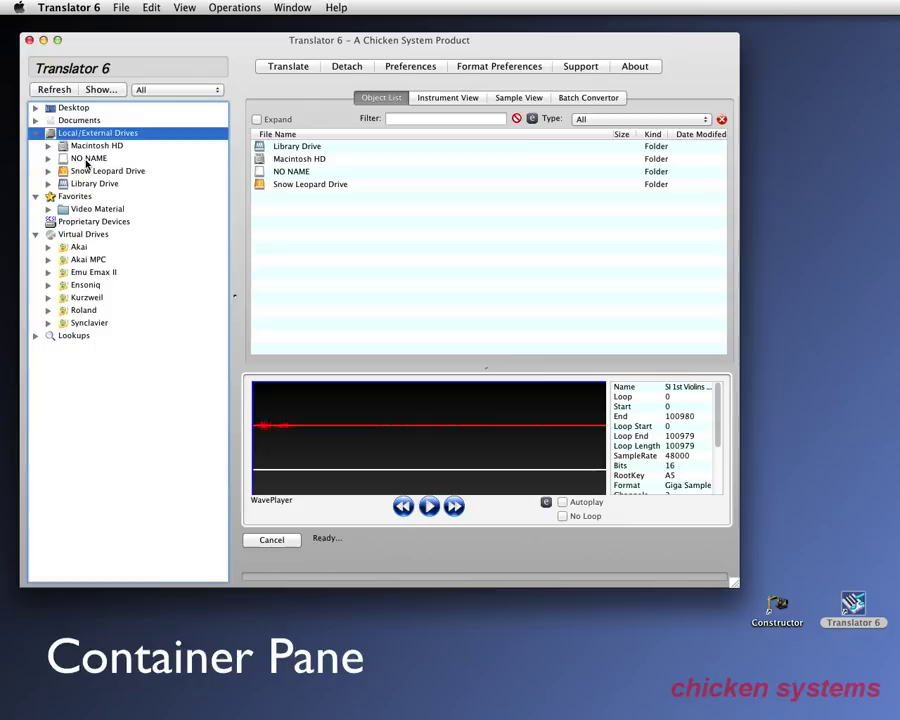
{"action": "left_click", "coordinate": [87, 160]}
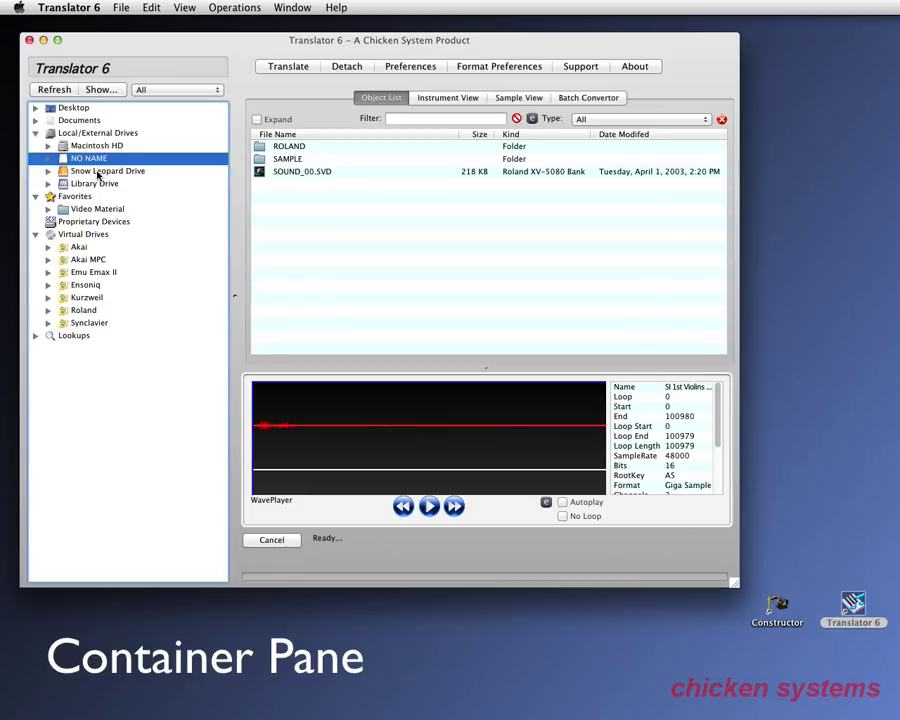
{"action": "left_click", "coordinate": [98, 174]}
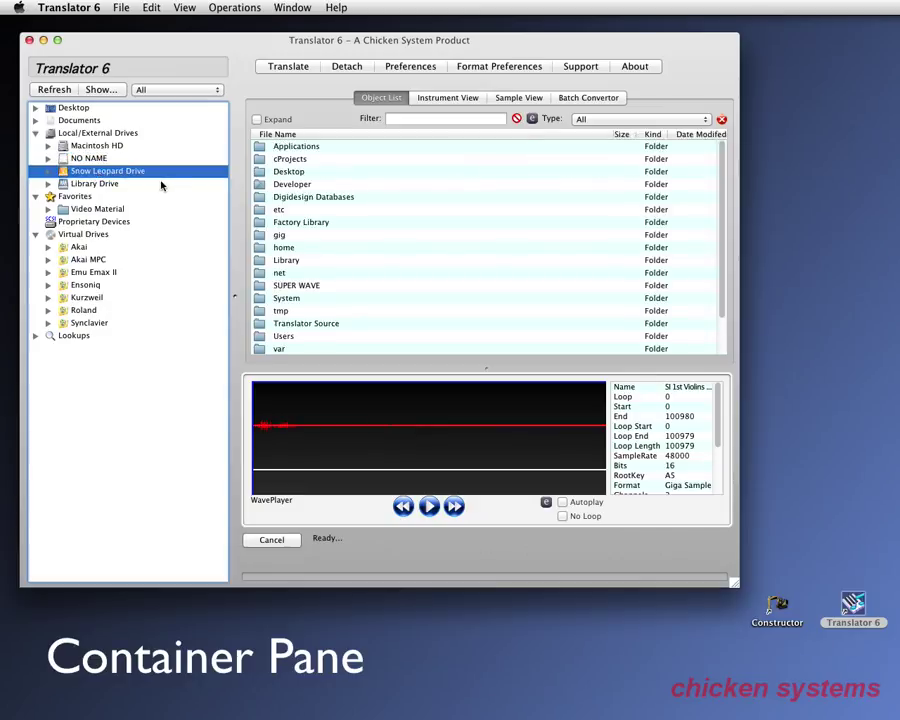
{"action": "left_click", "coordinate": [104, 146]}
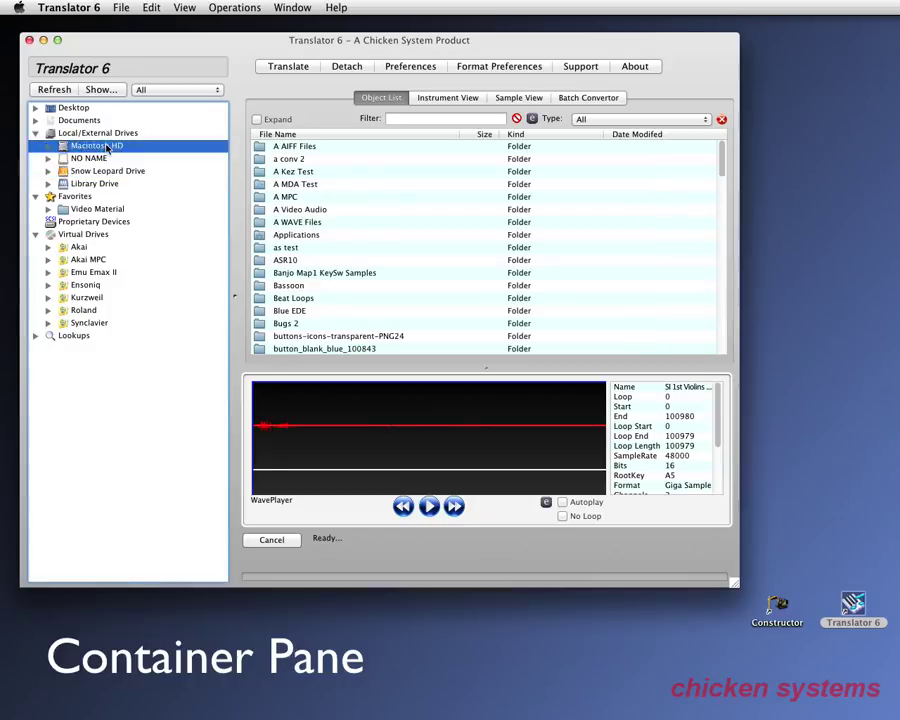
{"action": "left_click", "coordinate": [105, 172]}
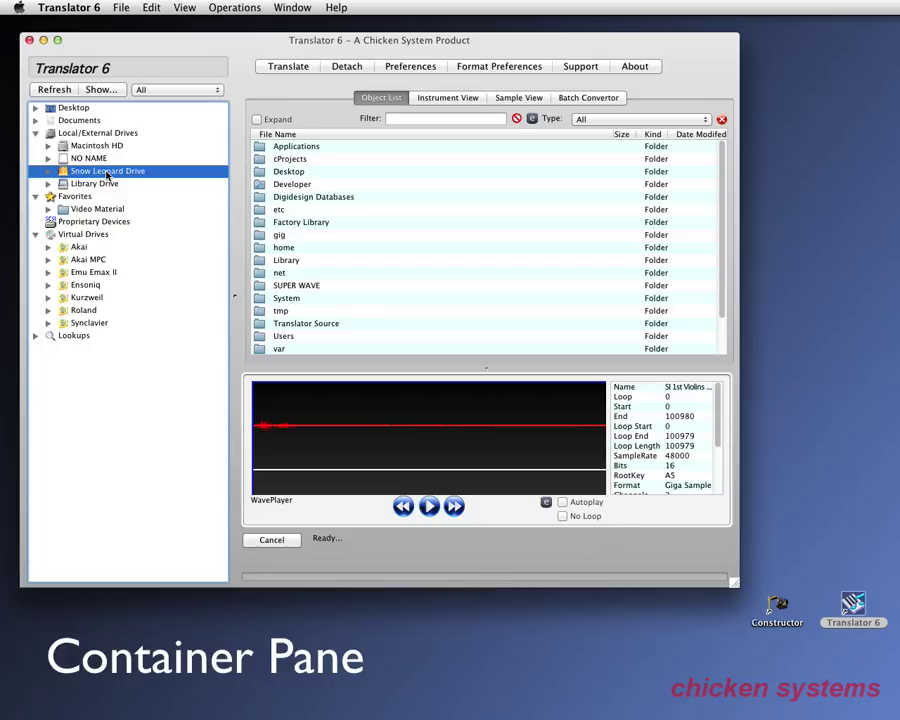
{"action": "left_click", "coordinate": [102, 183]}
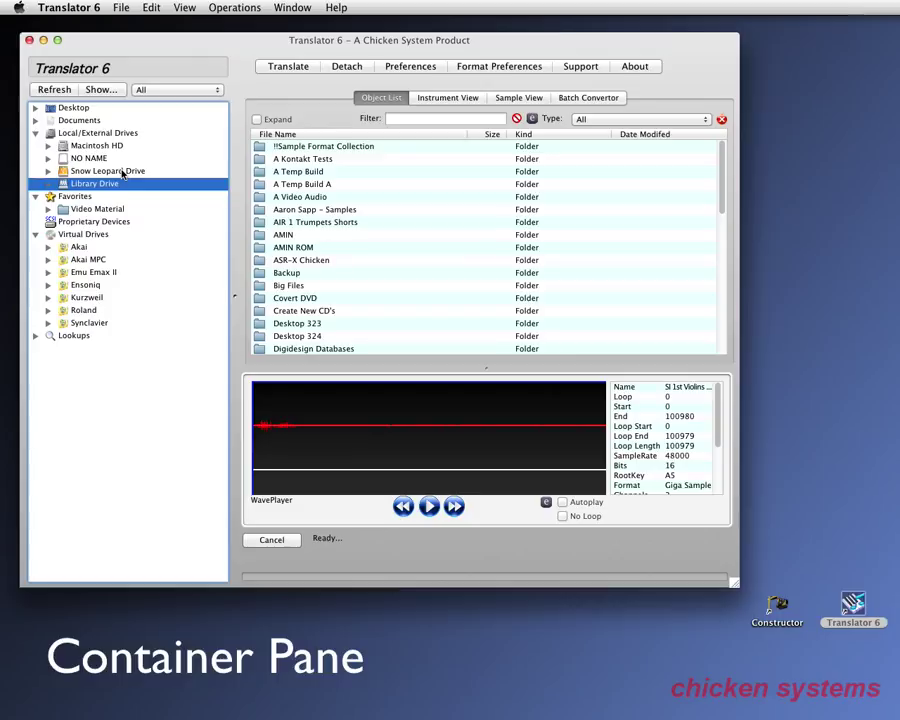
{"action": "left_click", "coordinate": [72, 197]}
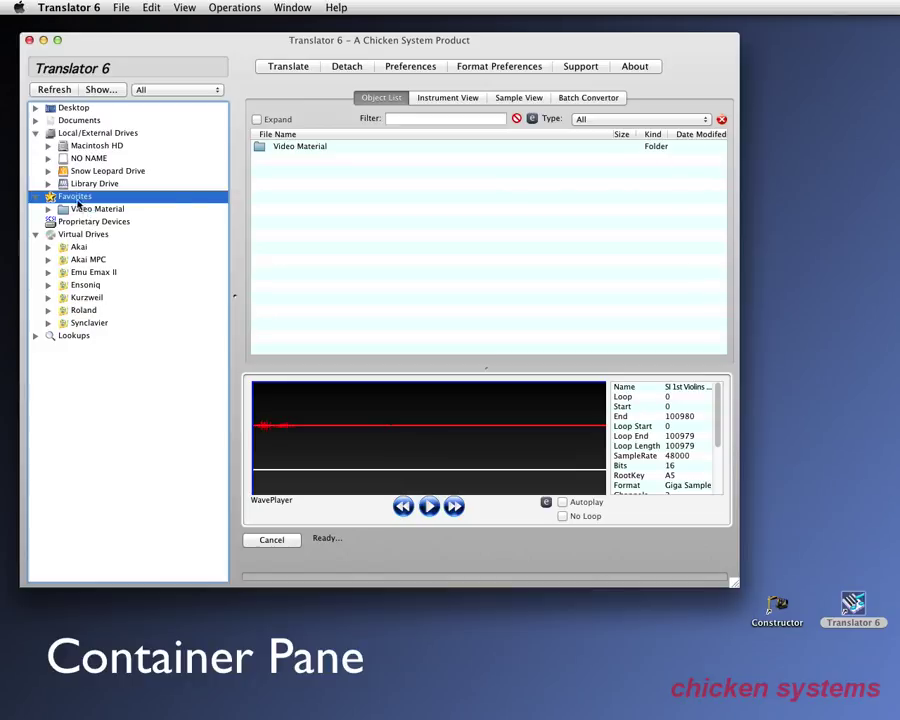
Check the Favorites context menu, then open Proprietary Devices, triggering the unreadable-disk alert.
{"action": "right_click", "coordinate": [79, 198]}
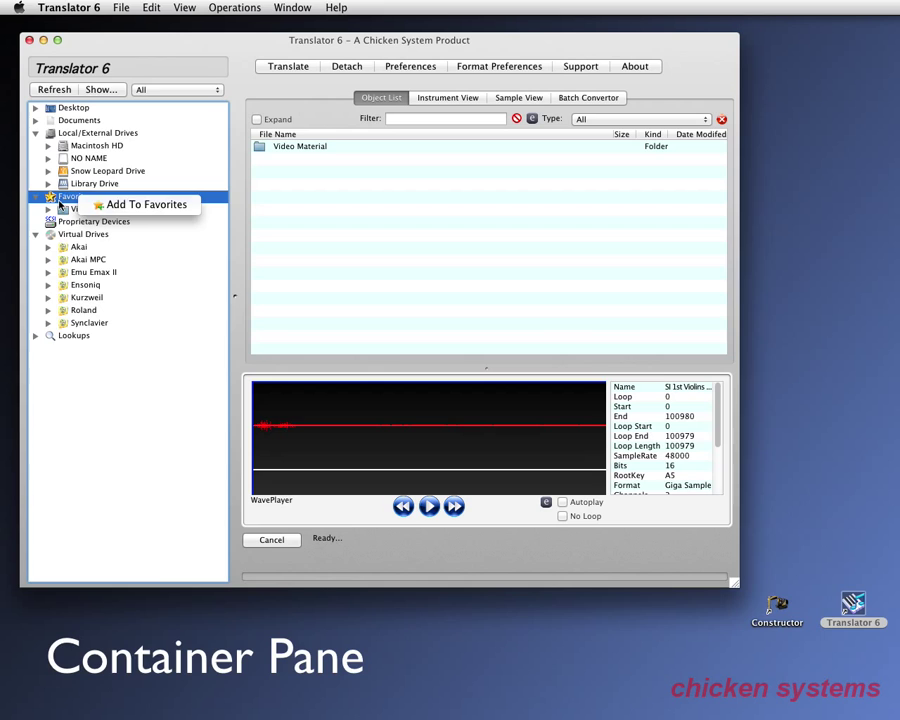
{"action": "left_click", "coordinate": [85, 207]}
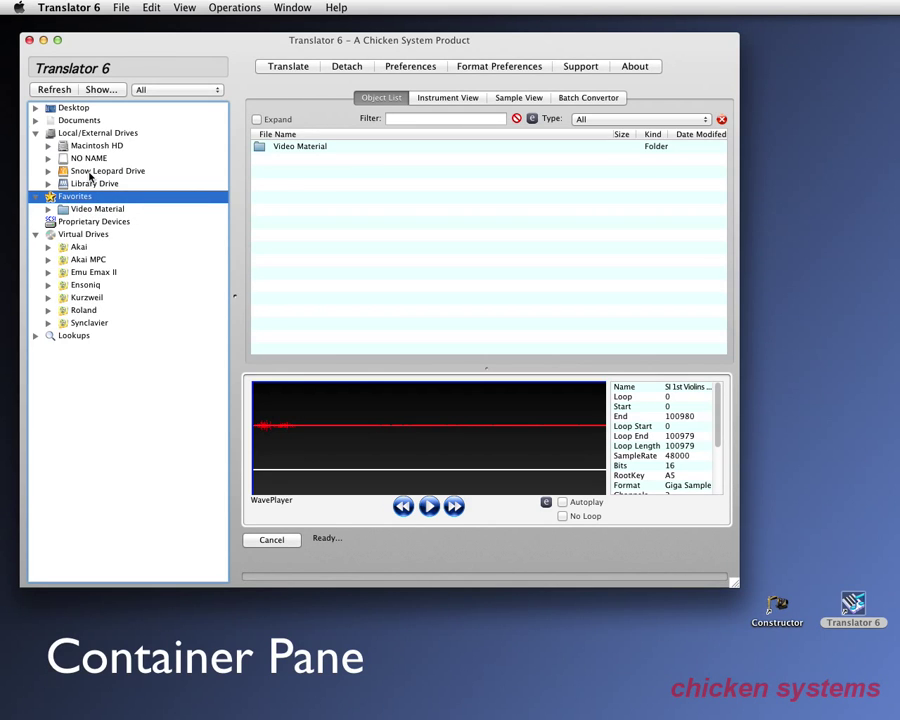
{"action": "left_click_drag", "start_coordinate": [124, 40], "coordinate": [131, 45]}
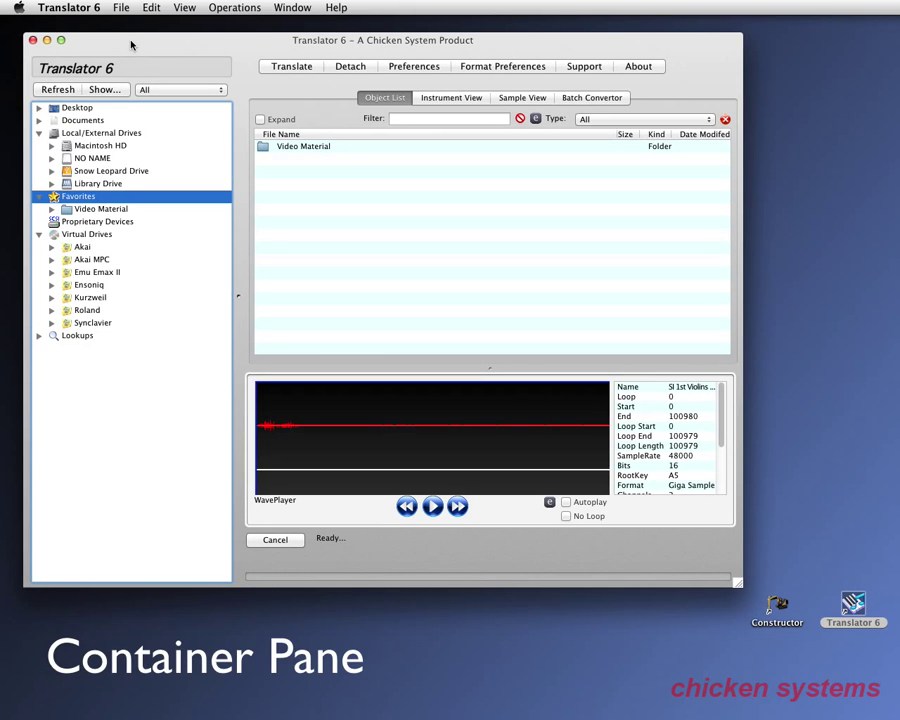
{"action": "left_click", "coordinate": [94, 223]}
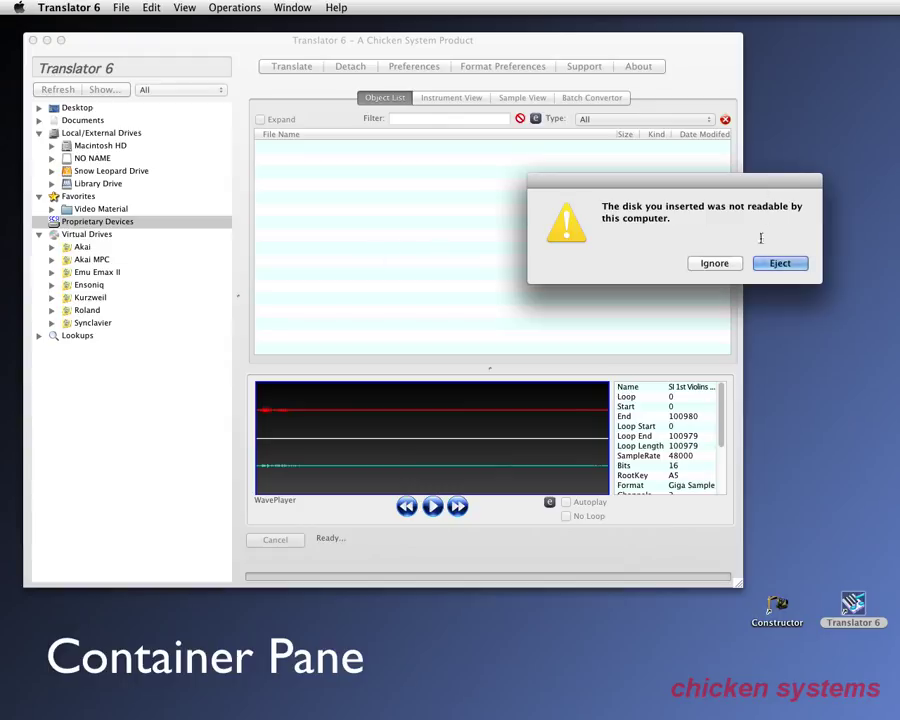
Ignore the unreadable-disk alert and refresh so the Ensoniq CD appears.
{"action": "left_click", "coordinate": [714, 264]}
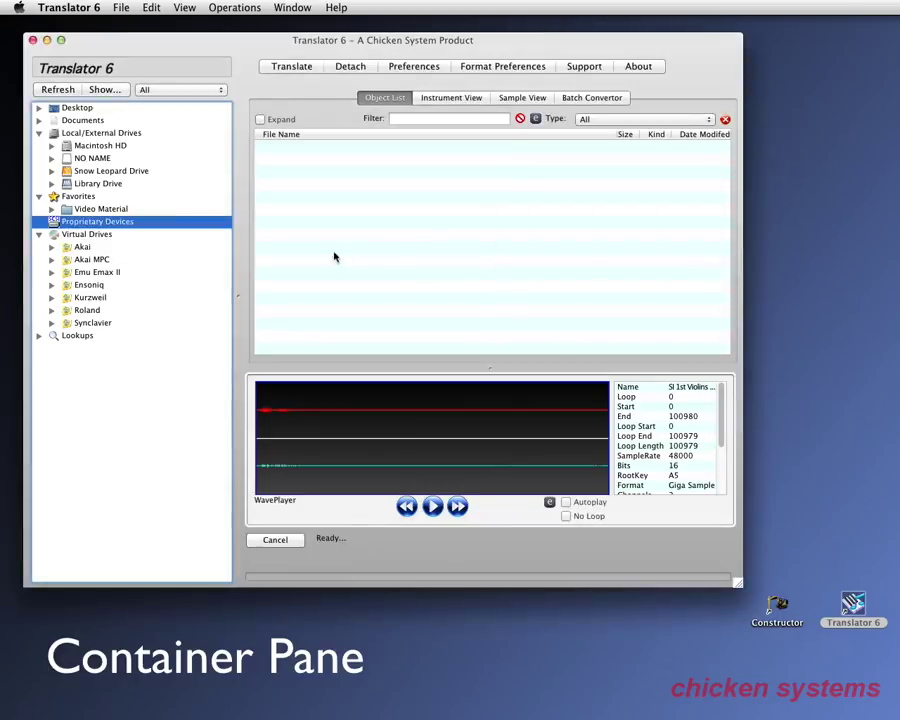
{"action": "left_click", "coordinate": [58, 89]}
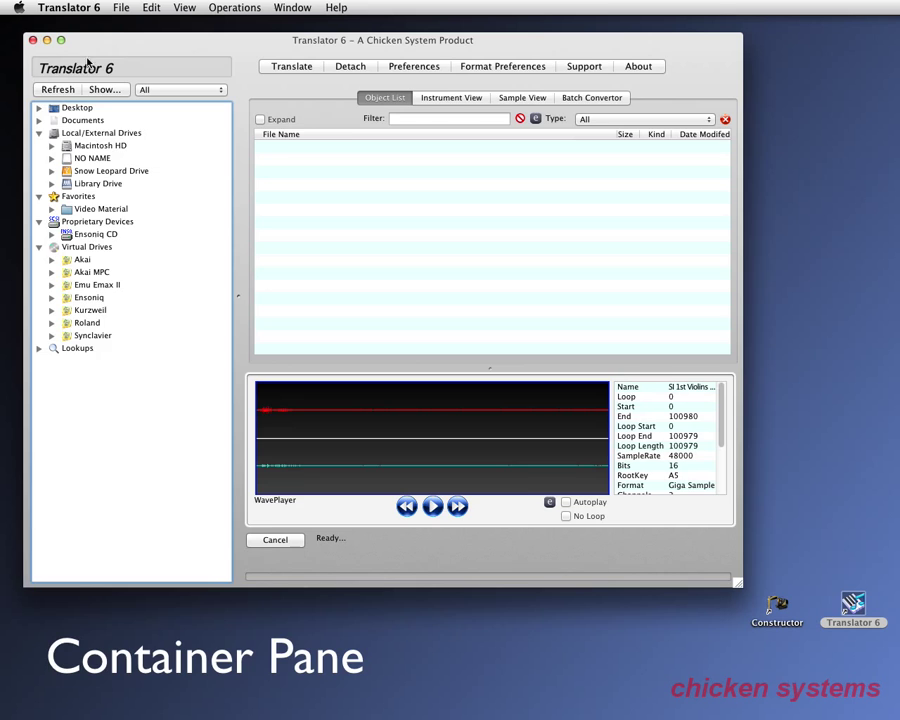
{"action": "left_click_drag", "start_coordinate": [110, 49], "coordinate": [109, 48]}
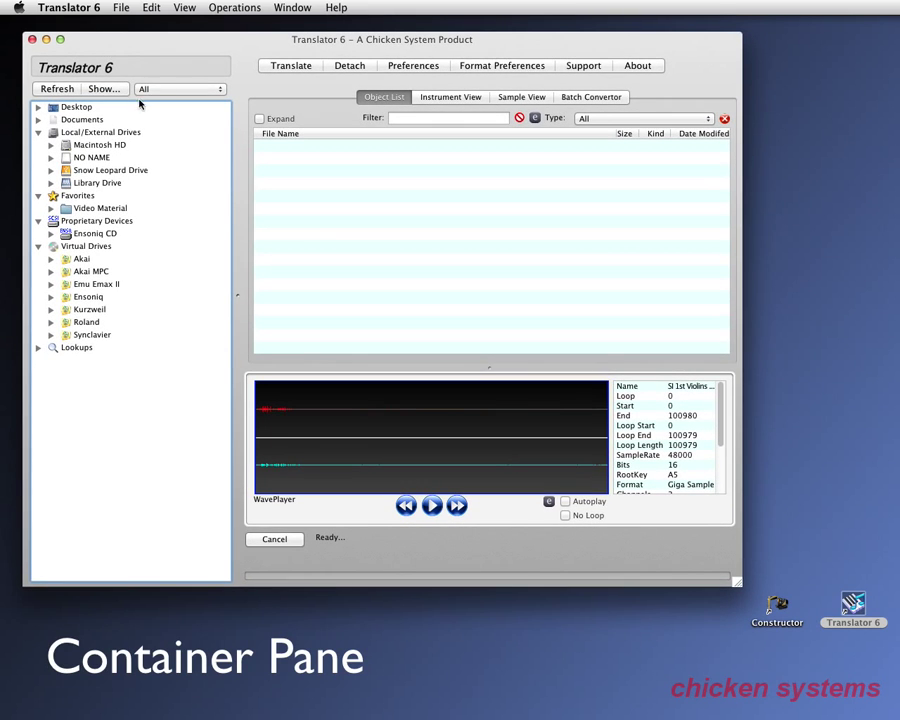
Expand the Ensoniq CD to view 01 NEW CREATION, then collapse it and reselect it.
{"action": "left_click", "coordinate": [92, 234]}
{"action": "double_click", "coordinate": [92, 234]}
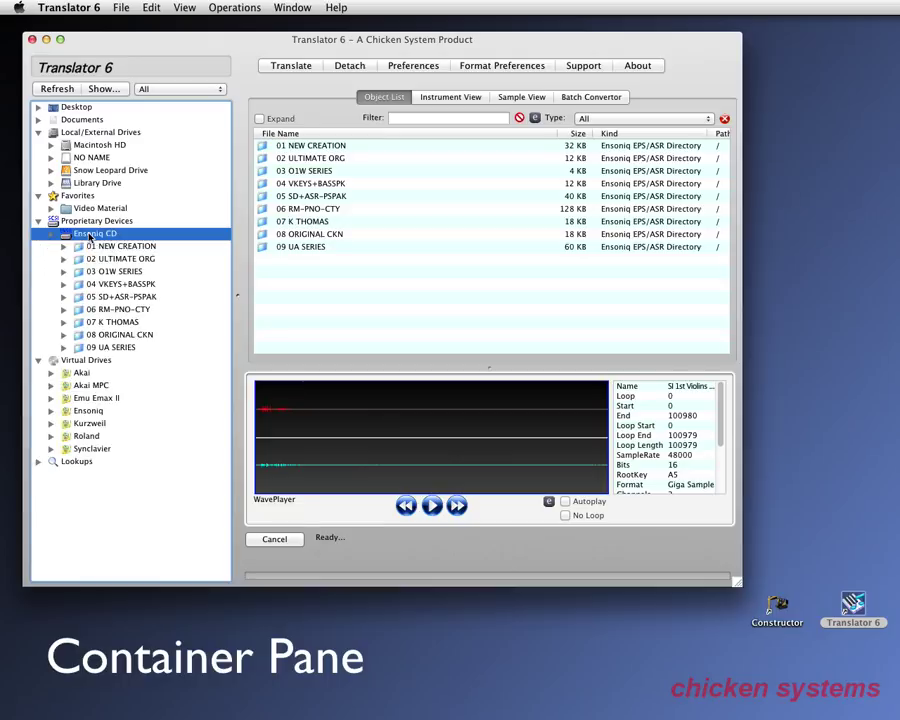
{"action": "left_click", "coordinate": [104, 247]}
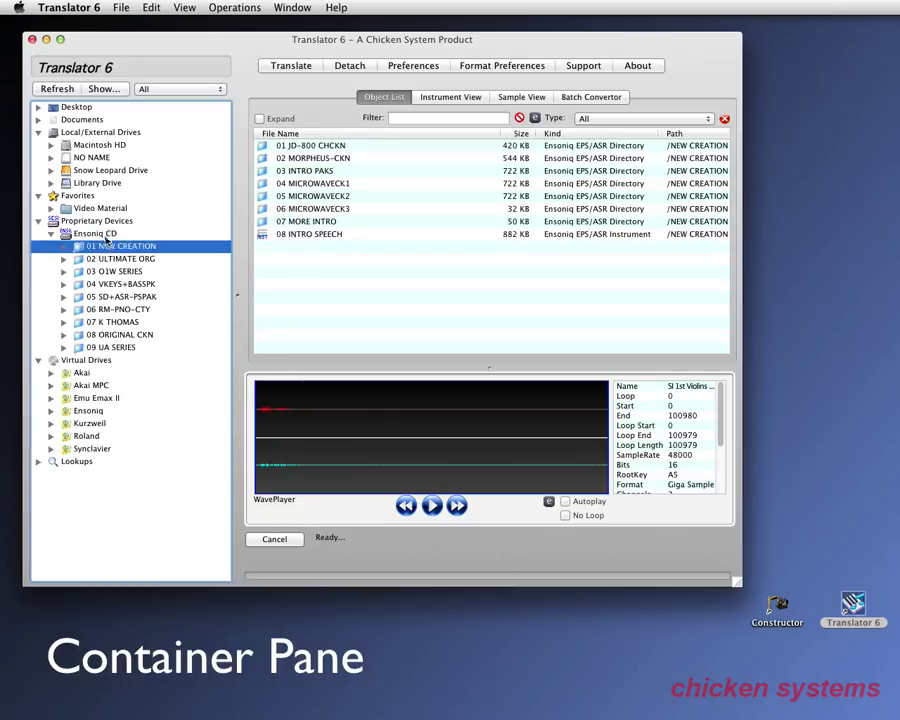
{"action": "left_click", "coordinate": [92, 221]}
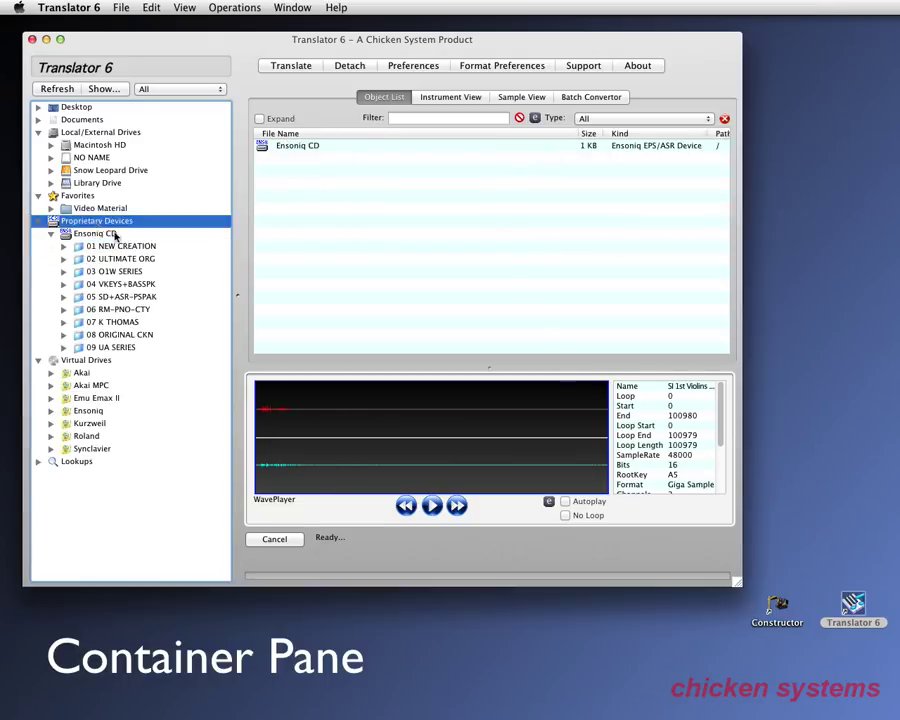
{"action": "left_click", "coordinate": [53, 233]}
{"action": "left_click", "coordinate": [77, 233]}
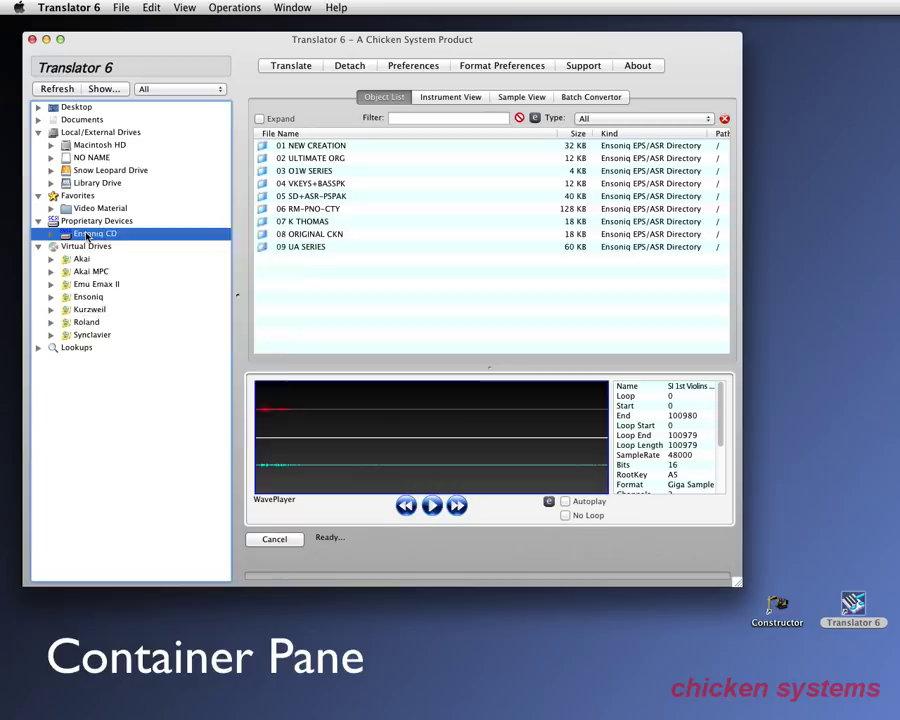
View the Ensoniq CD's info window from its context menu, close it, and expand the CD.
{"action": "right_click", "coordinate": [88, 235]}
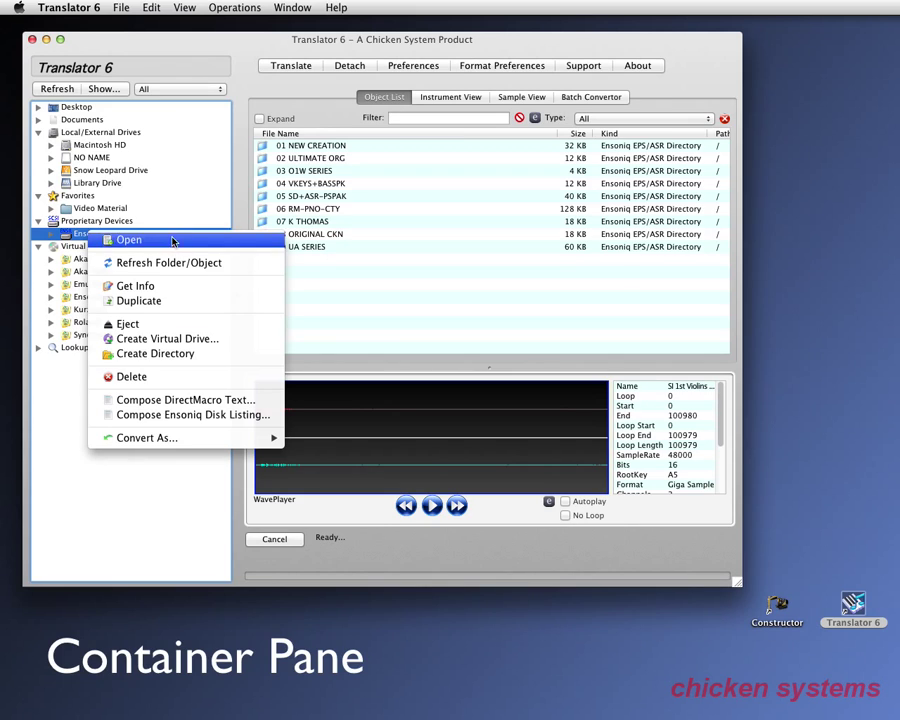
{"action": "left_click", "coordinate": [181, 58]}
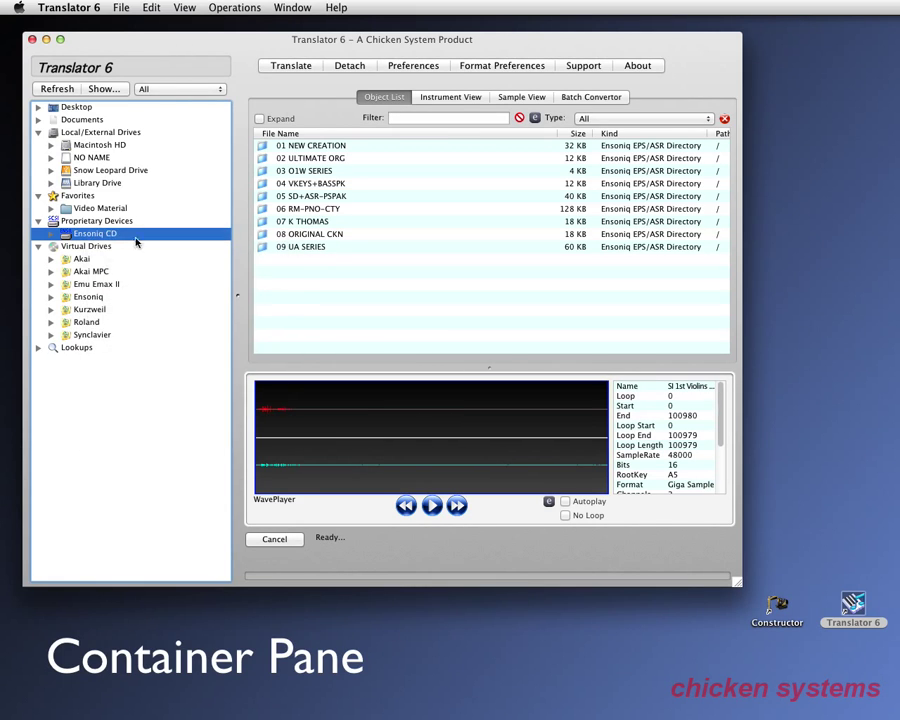
{"action": "right_click", "coordinate": [100, 237]}
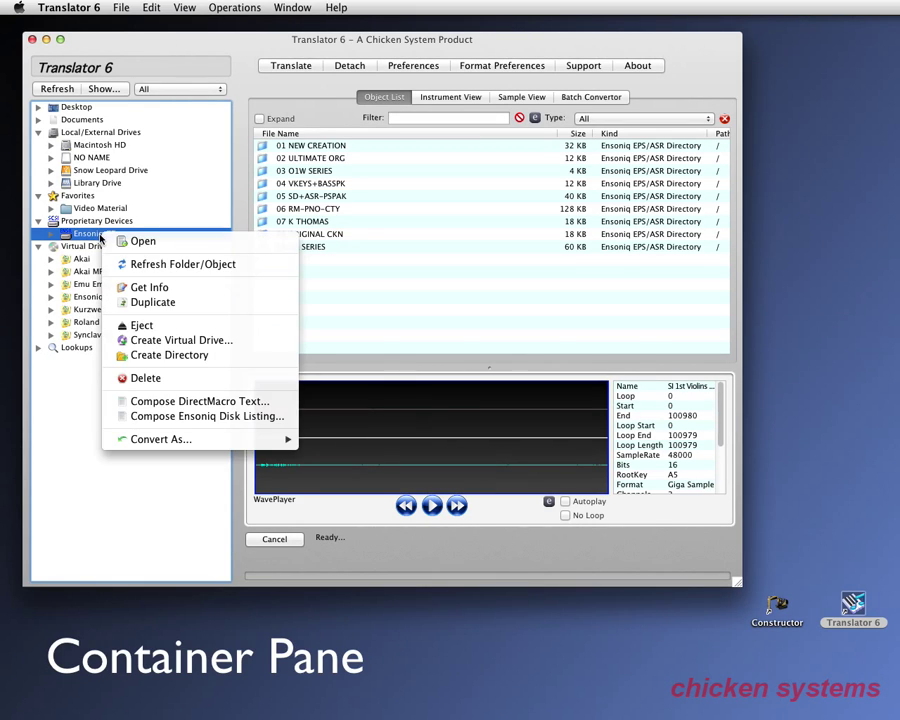
{"action": "left_click", "coordinate": [155, 290]}
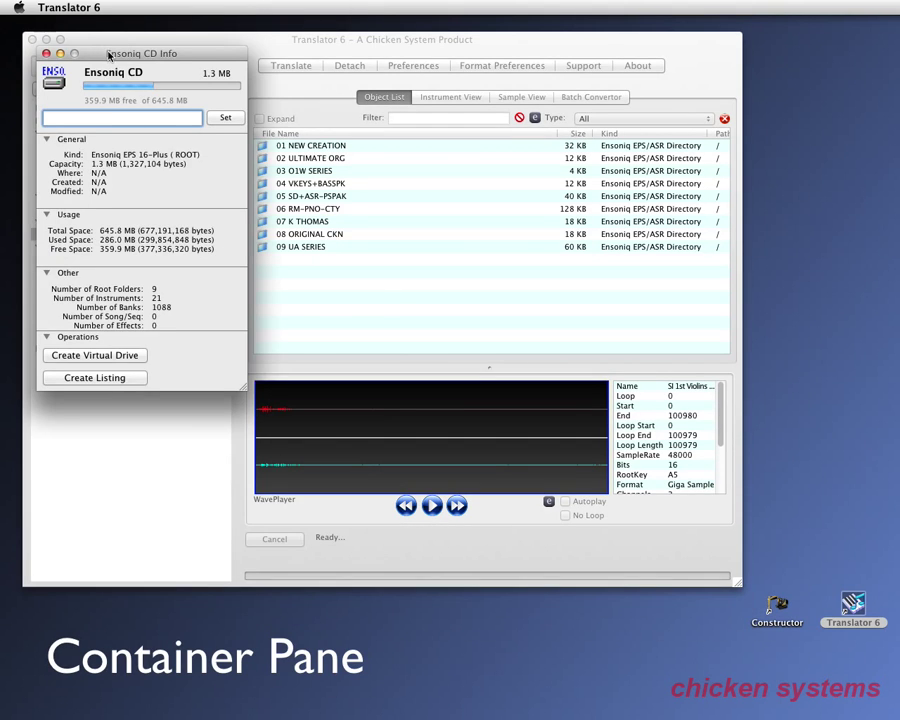
{"action": "left_click_drag", "start_coordinate": [80, 26], "coordinate": [125, 63]}
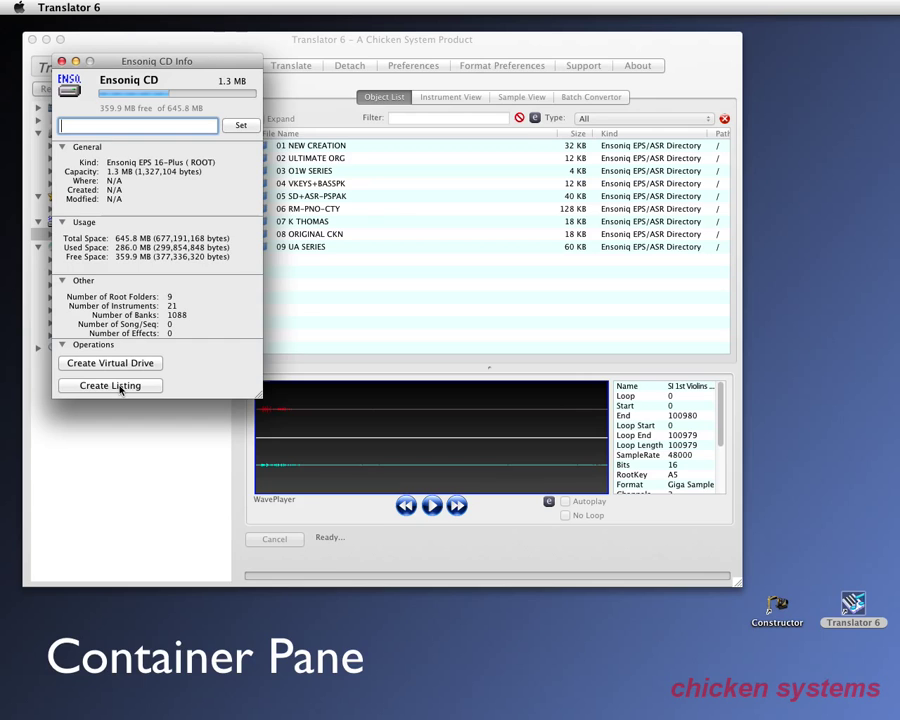
{"action": "left_click", "coordinate": [61, 62]}
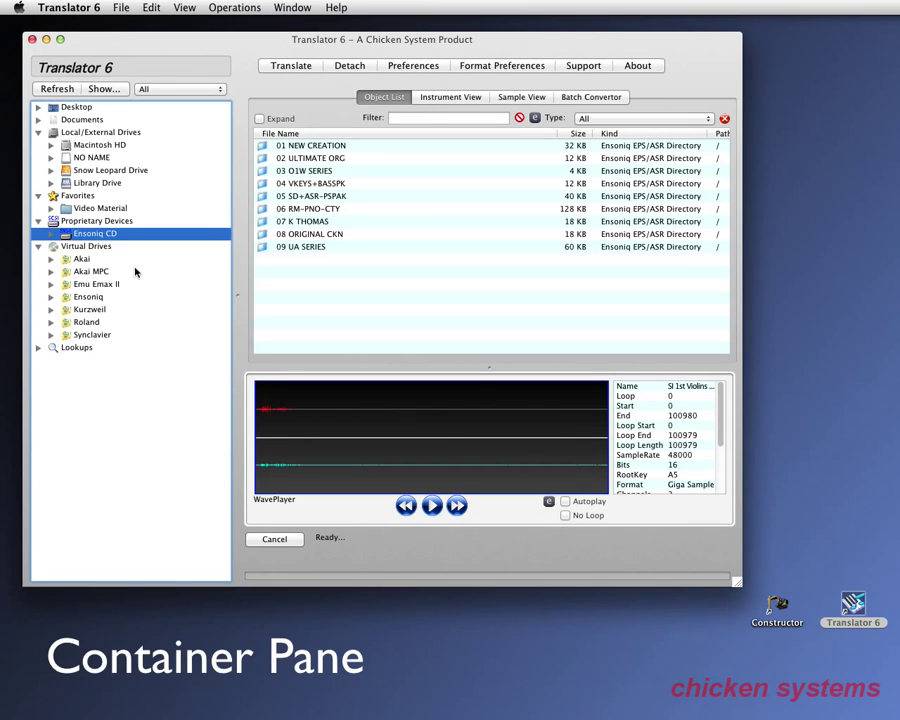
{"action": "left_click", "coordinate": [52, 235]}
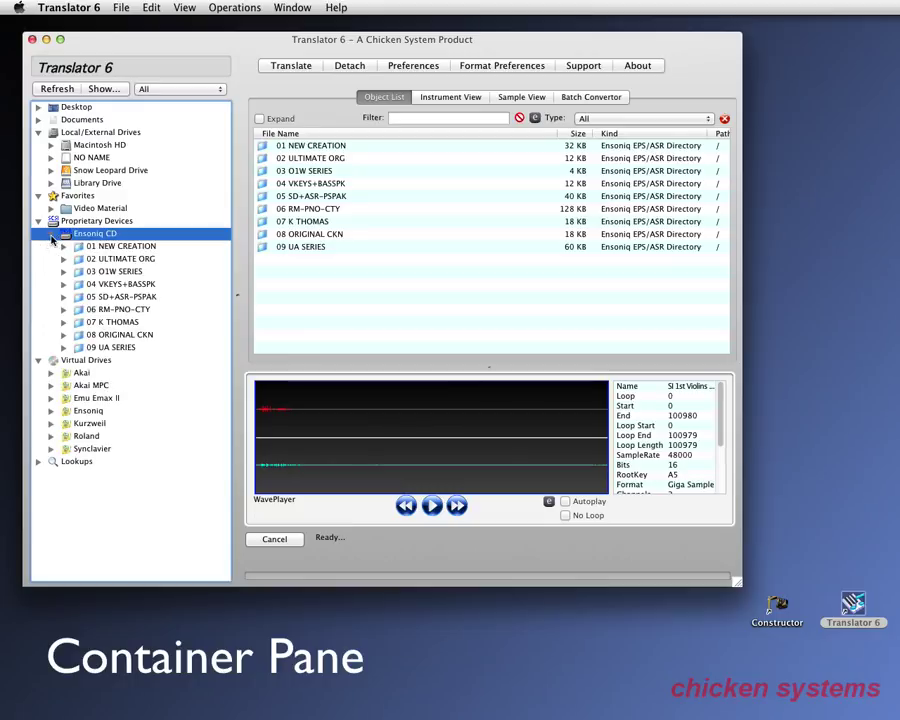
Start a virtual drive from the Ensoniq CD, cancel at Save As, then list Virtual Drives' seven folders.
{"action": "right_click", "coordinate": [88, 234]}
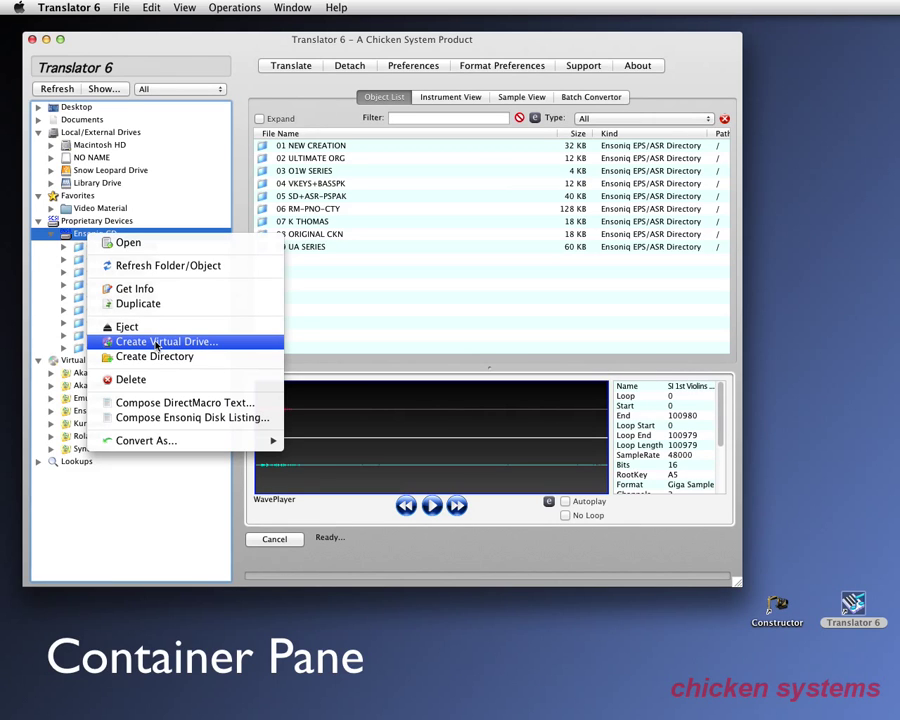
{"action": "left_click", "coordinate": [156, 342]}
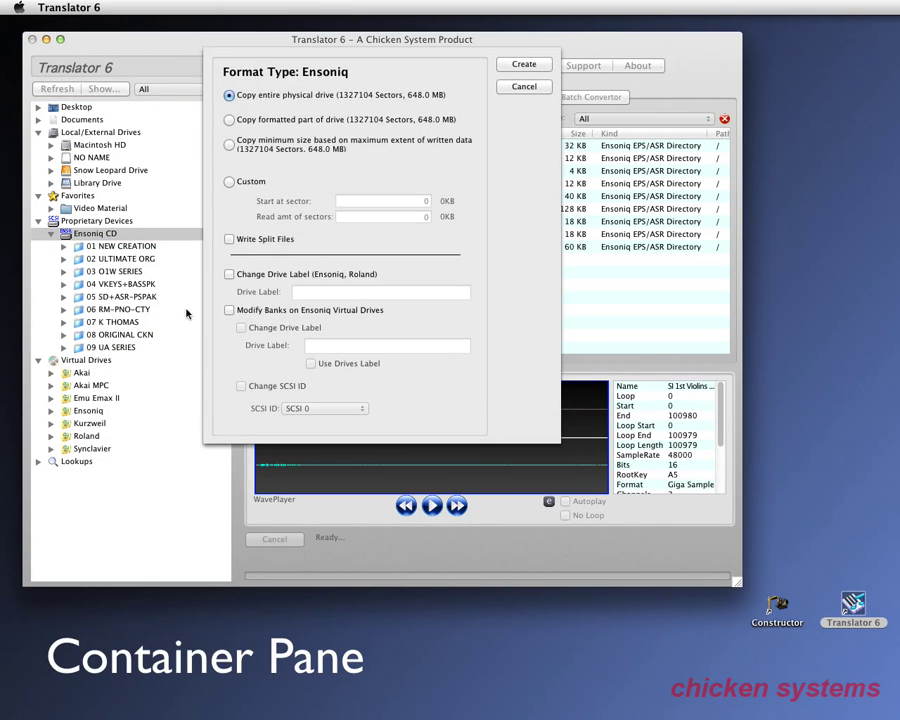
{"action": "left_click", "coordinate": [521, 66]}
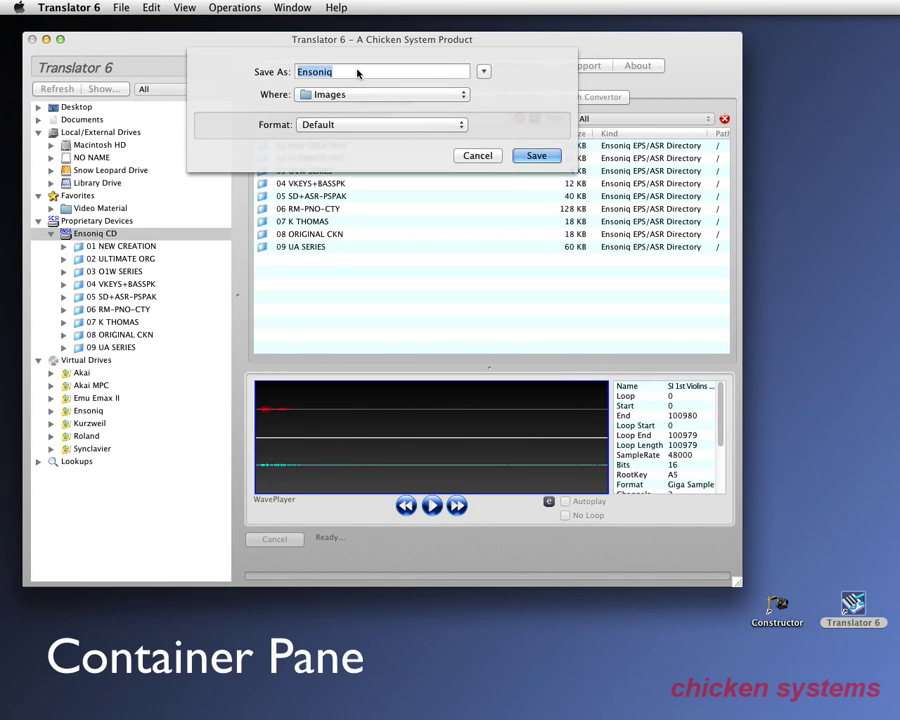
{"action": "left_click", "coordinate": [475, 155]}
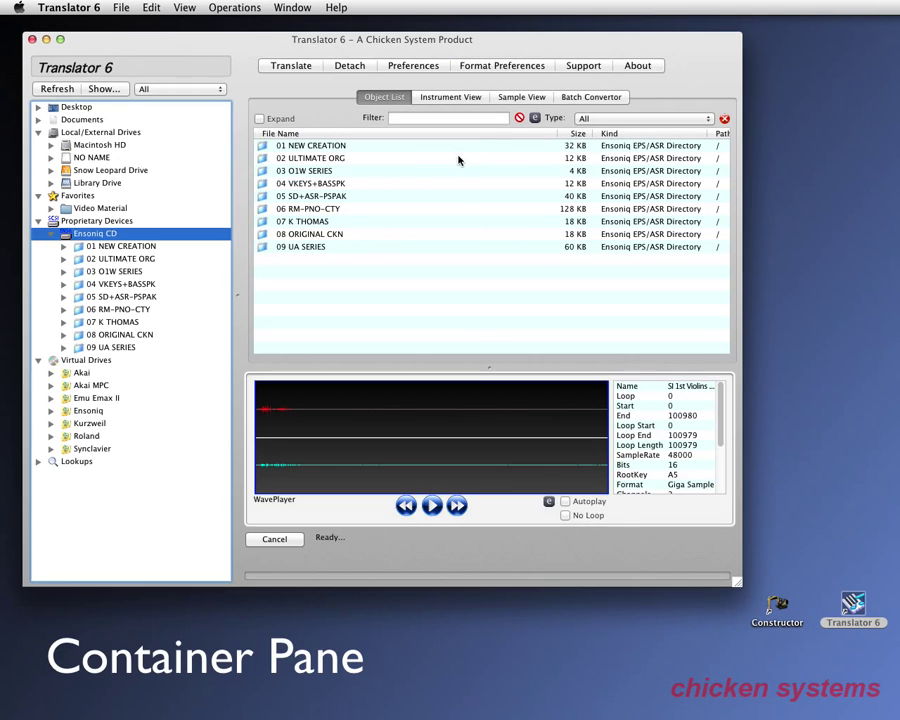
{"action": "left_click", "coordinate": [51, 233]}
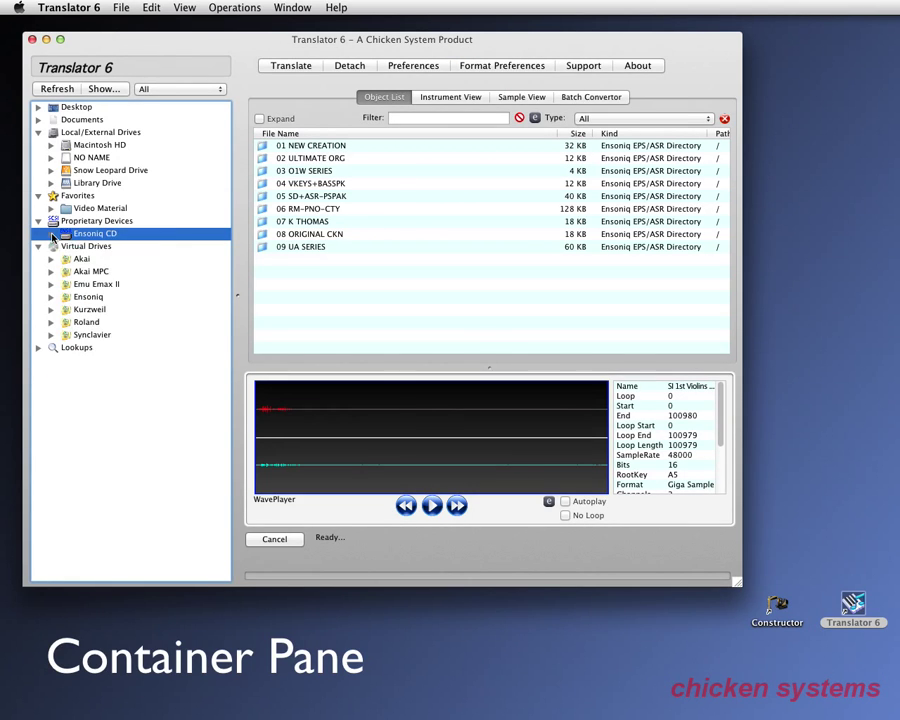
{"action": "left_click", "coordinate": [89, 248]}
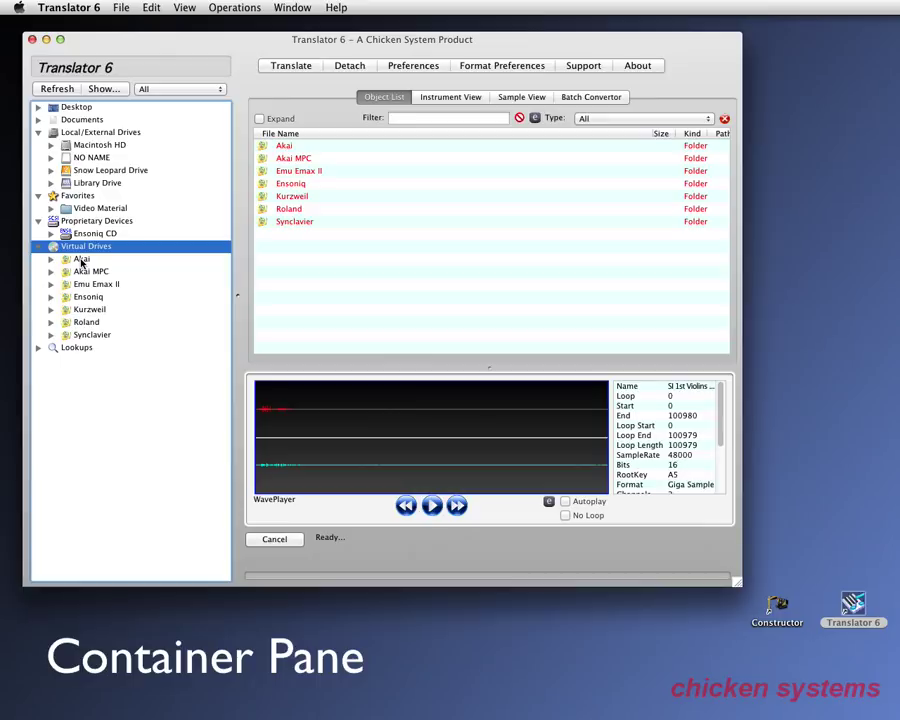
Browse the Akai, Akai Interactive Strings, Emu Emax II, Ensoniq, Kurzweil, Roland and Synclavier virtual drives.
{"action": "left_click", "coordinate": [82, 259]}
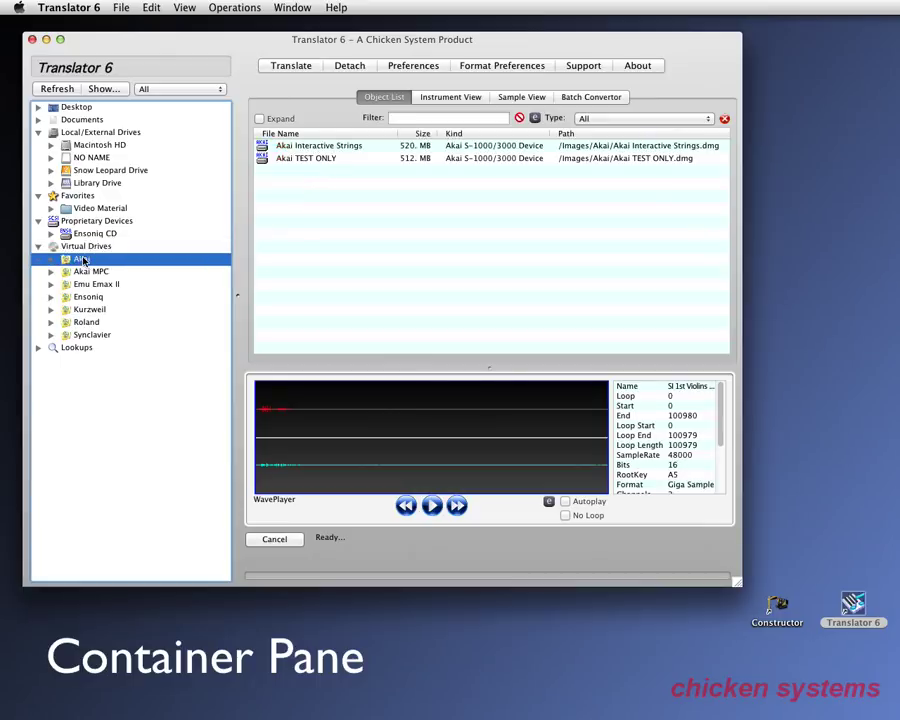
{"action": "double_click", "coordinate": [83, 261]}
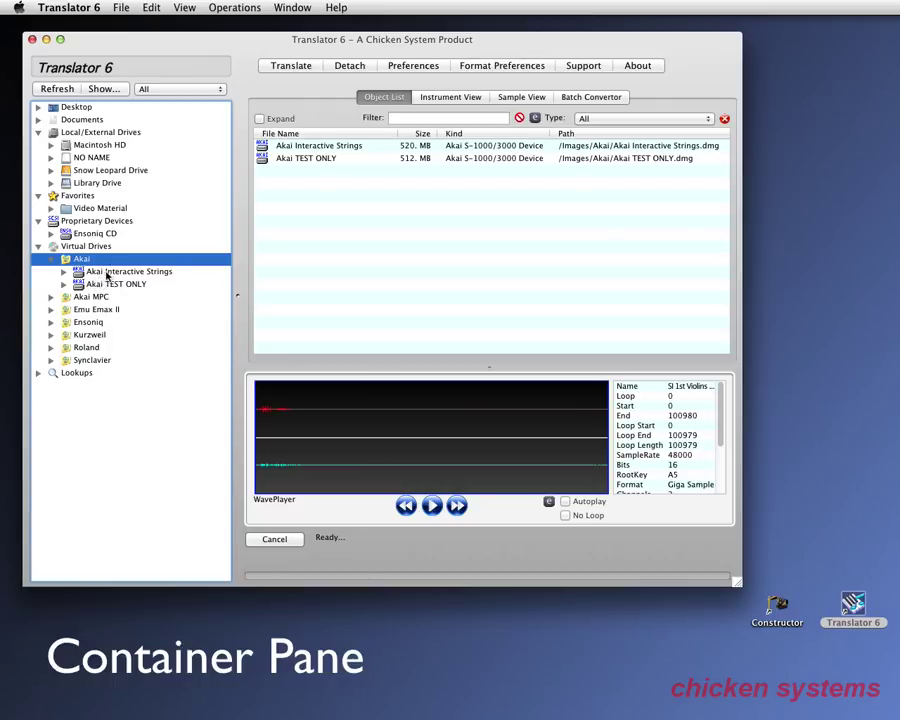
{"action": "left_click", "coordinate": [107, 276]}
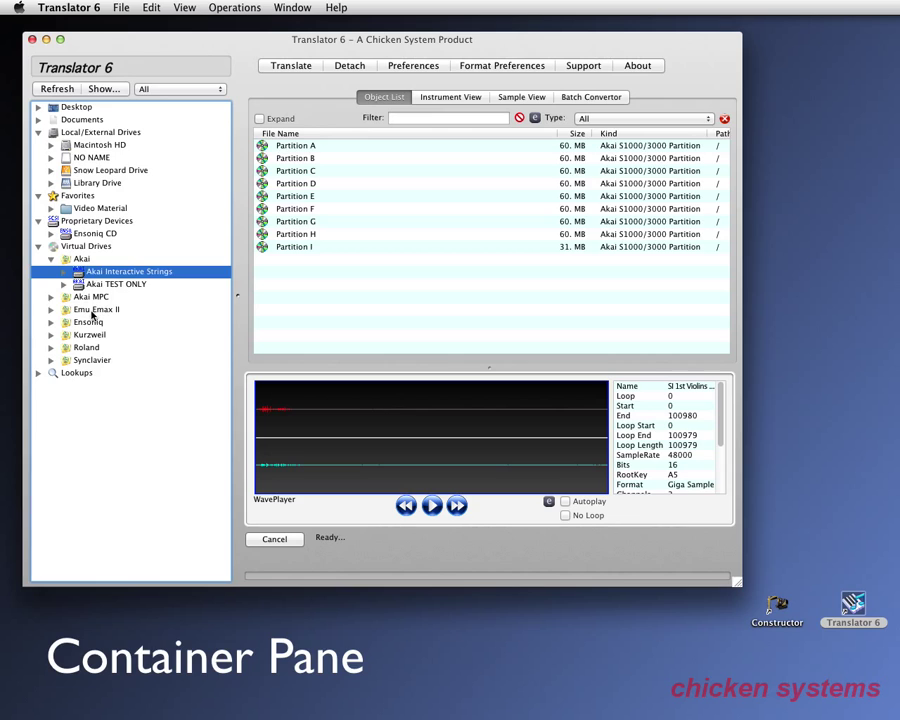
{"action": "left_click", "coordinate": [92, 311]}
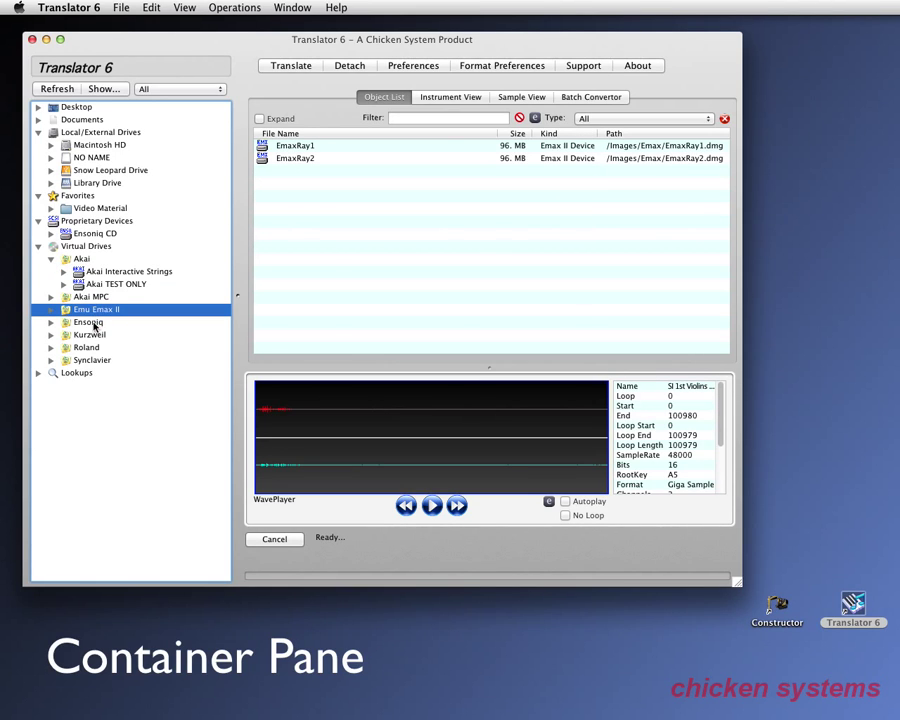
{"action": "left_click", "coordinate": [95, 323]}
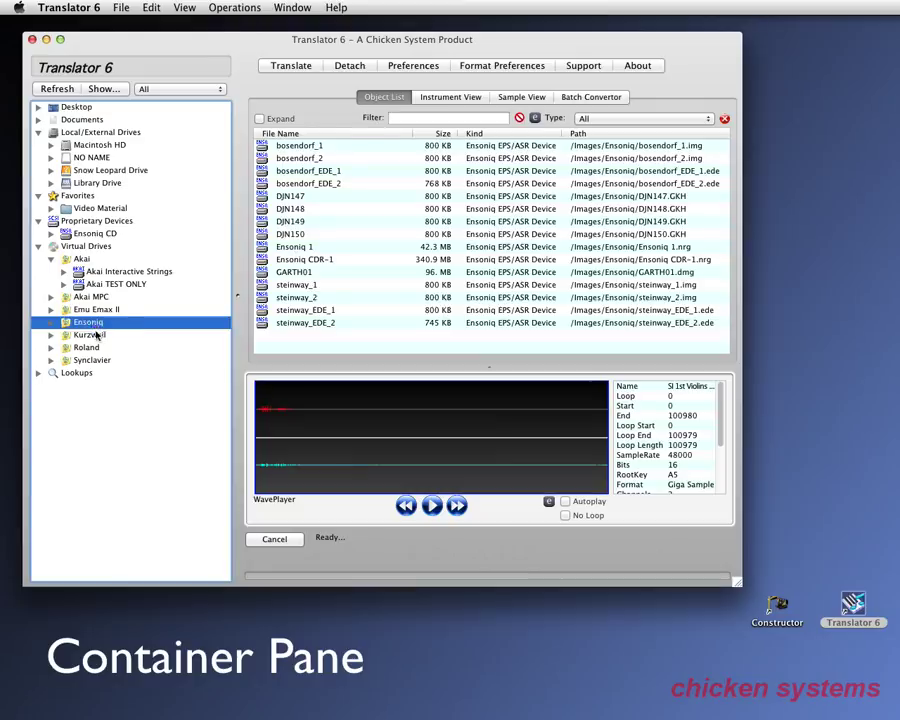
{"action": "left_click", "coordinate": [89, 334]}
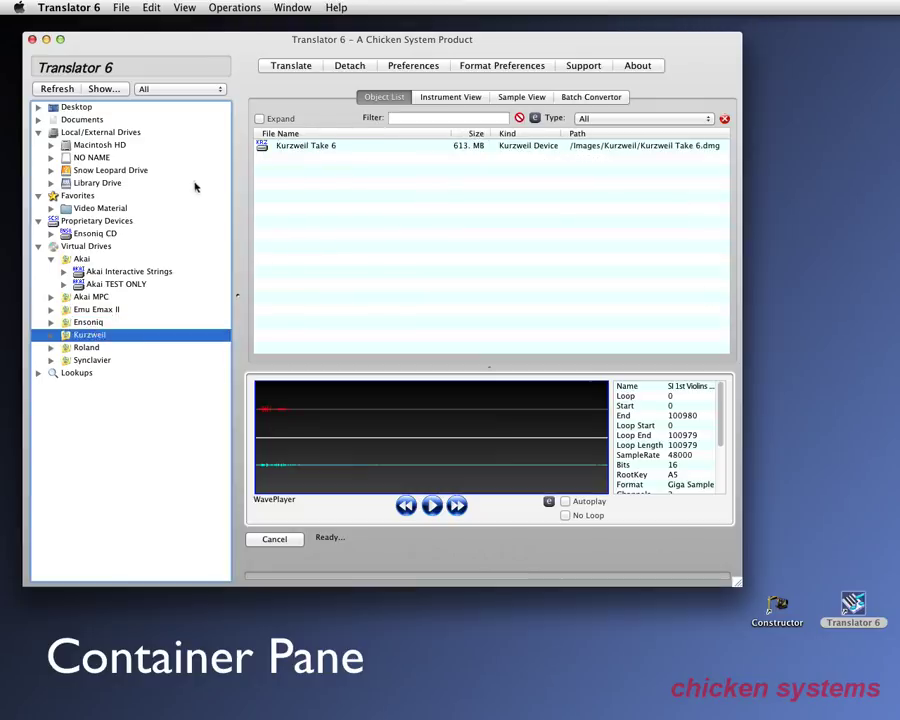
{"action": "left_click", "coordinate": [88, 347]}
{"action": "left_click", "coordinate": [83, 362]}
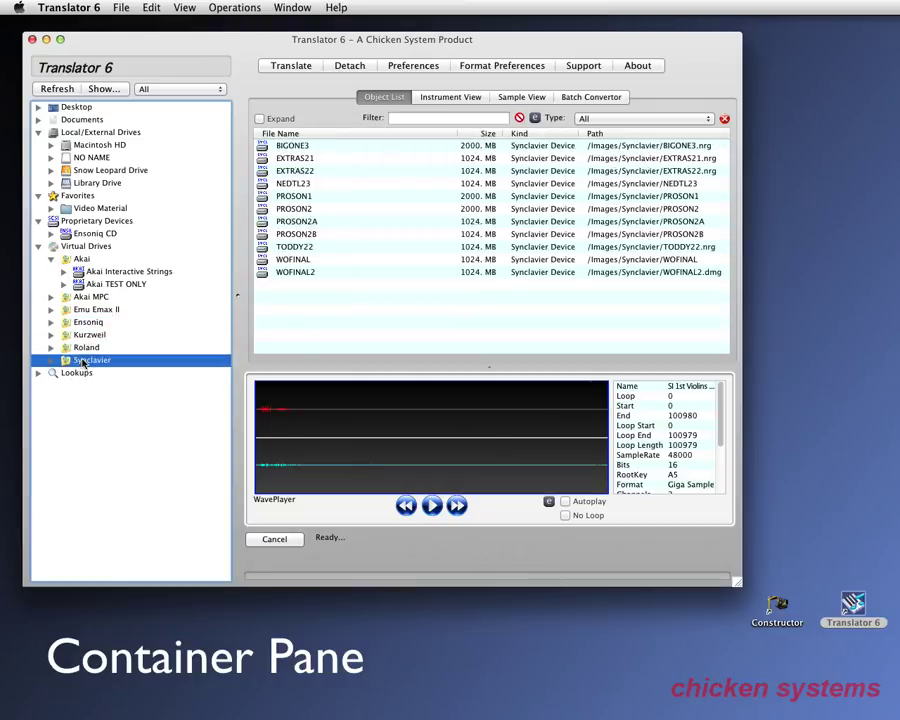
Collapse the Akai branch and view the empty Lookups container.
{"action": "left_click", "coordinate": [52, 259]}
{"action": "left_click", "coordinate": [78, 248]}
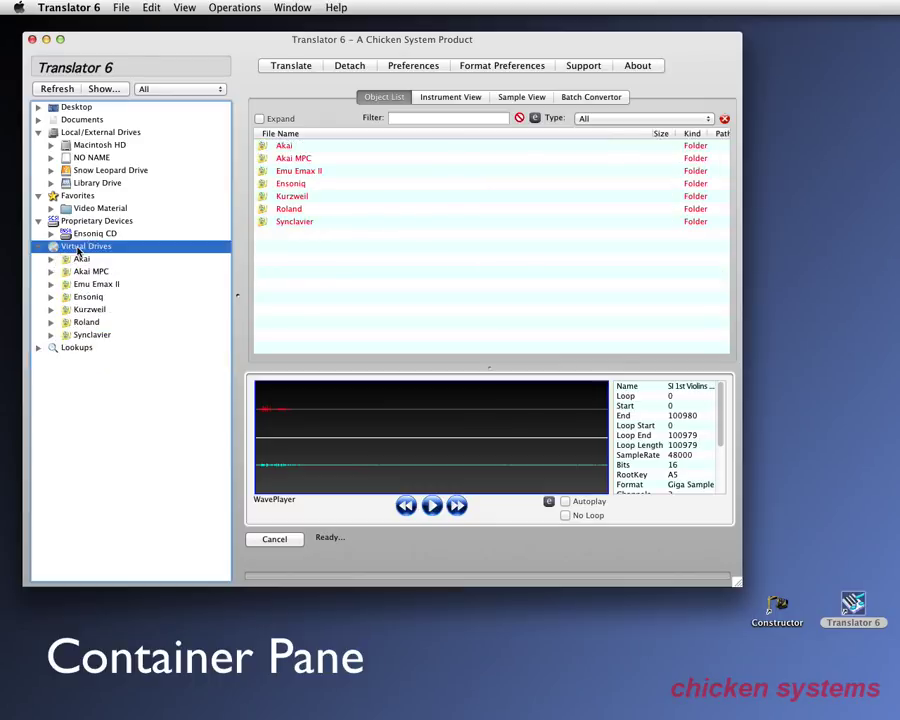
{"action": "left_click", "coordinate": [77, 348]}
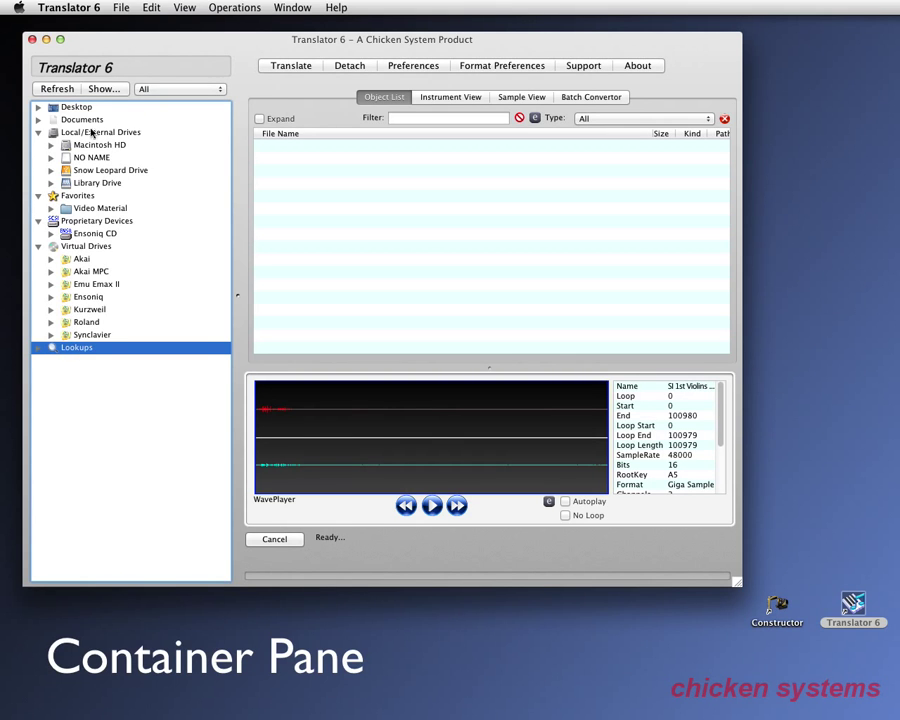
Eject the Ensoniq CD from Proprietary Devices using its context menu.
{"action": "left_click_drag", "start_coordinate": [145, 48], "coordinate": [141, 47]}
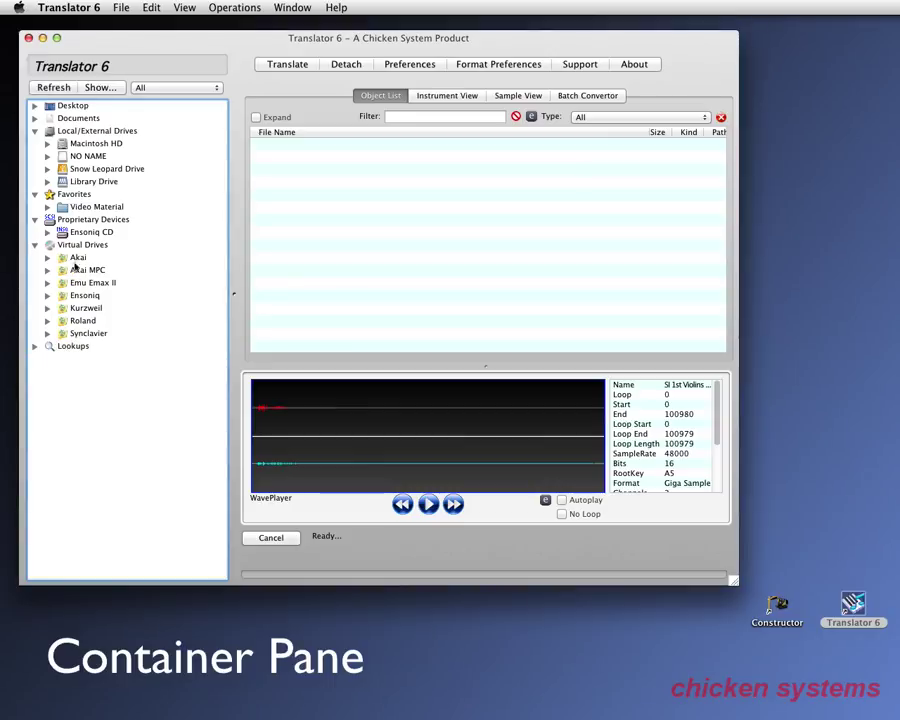
{"action": "left_click", "coordinate": [88, 233]}
{"action": "right_click", "coordinate": [88, 233]}
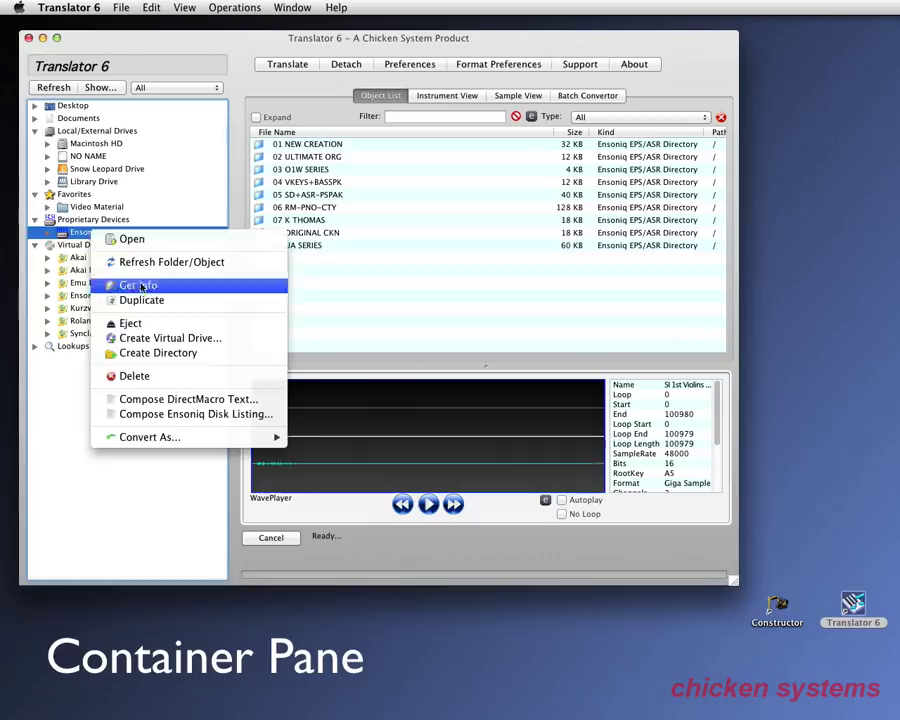
{"action": "left_click", "coordinate": [147, 325]}
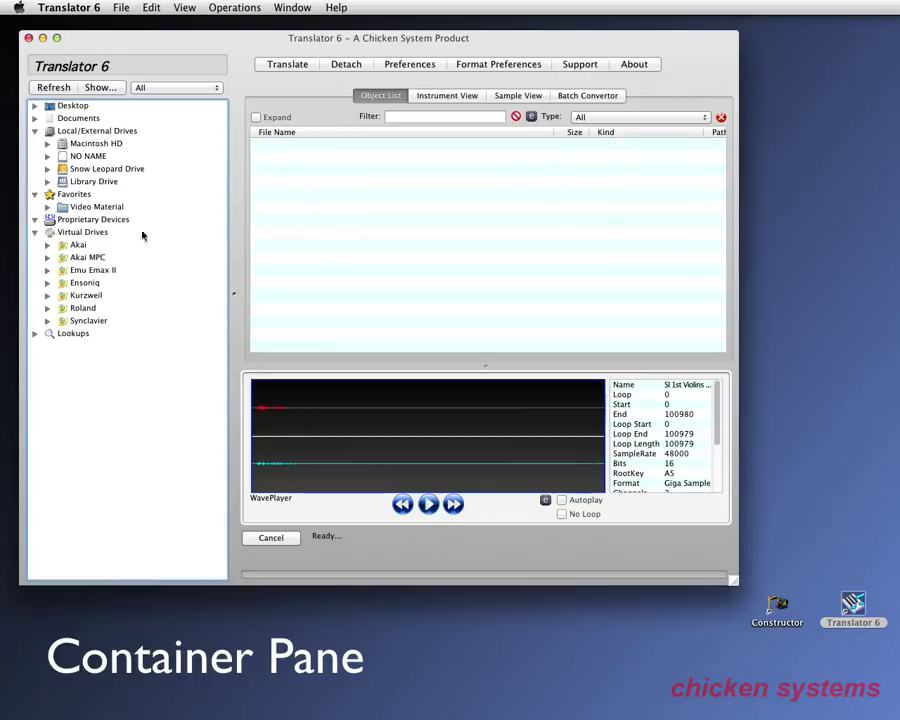
Hide Desktop, Lookups and Documents from the container tree via the Show… menu.
{"action": "left_click", "coordinate": [104, 89]}
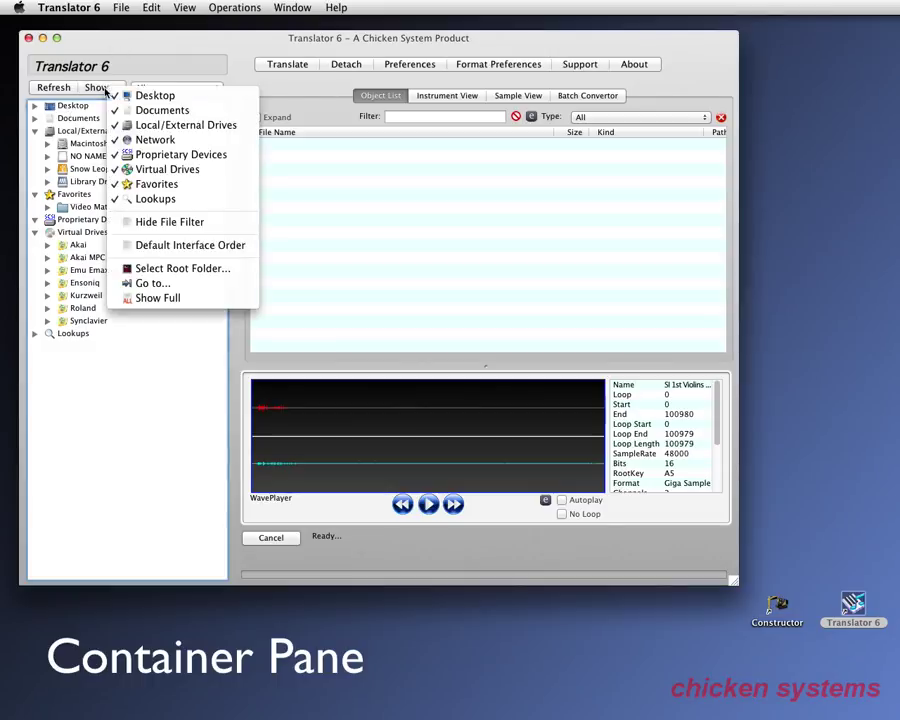
{"action": "left_click", "coordinate": [172, 96]}
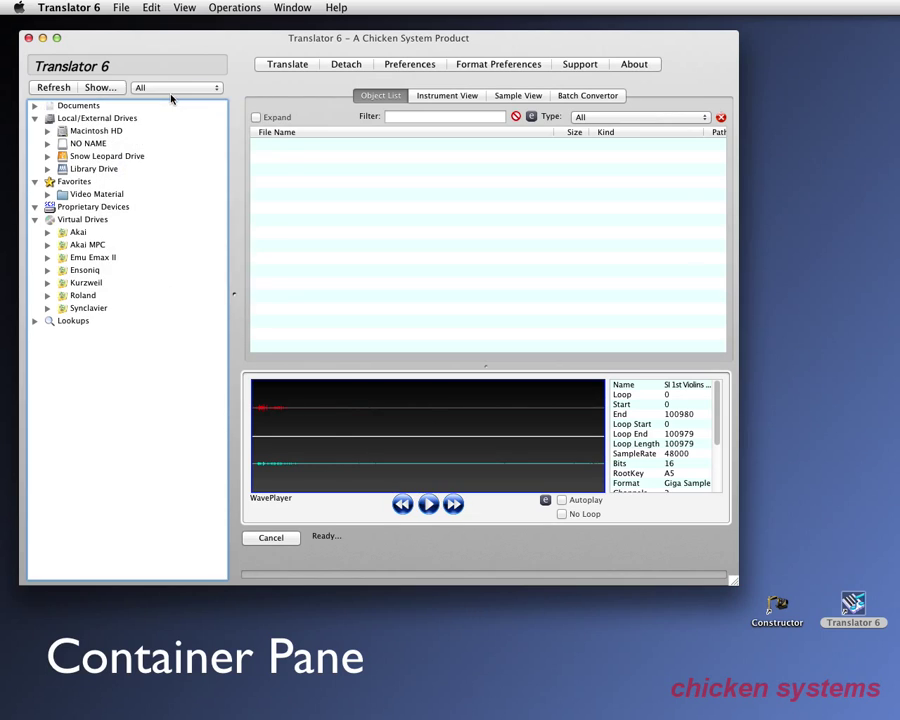
{"action": "left_click", "coordinate": [103, 88]}
{"action": "left_click", "coordinate": [160, 194]}
{"action": "left_click", "coordinate": [104, 89]}
{"action": "left_click", "coordinate": [155, 110]}
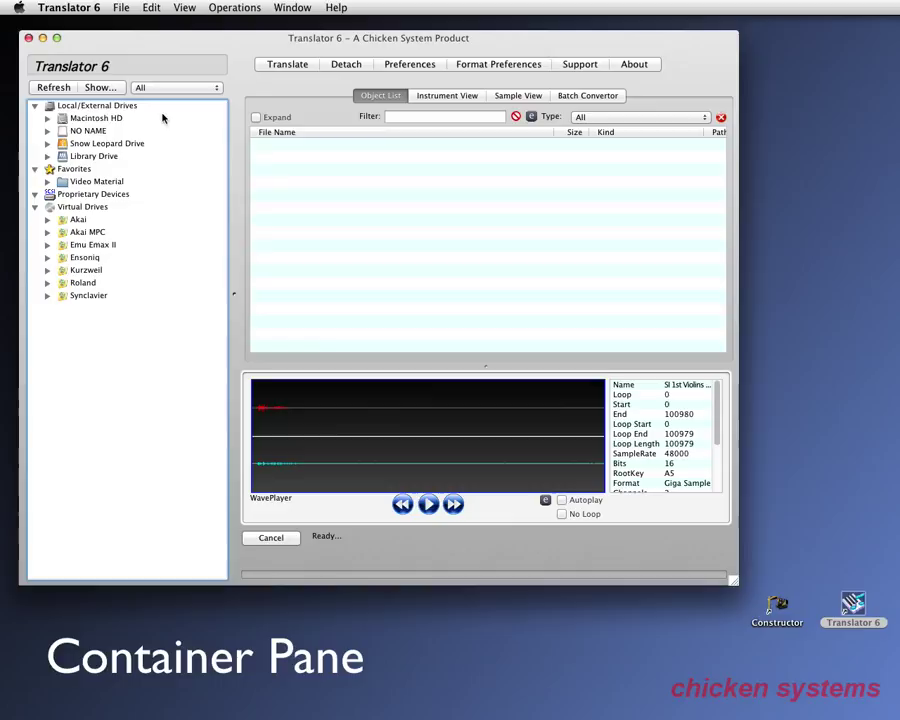
{"action": "left_click", "coordinate": [103, 89]}
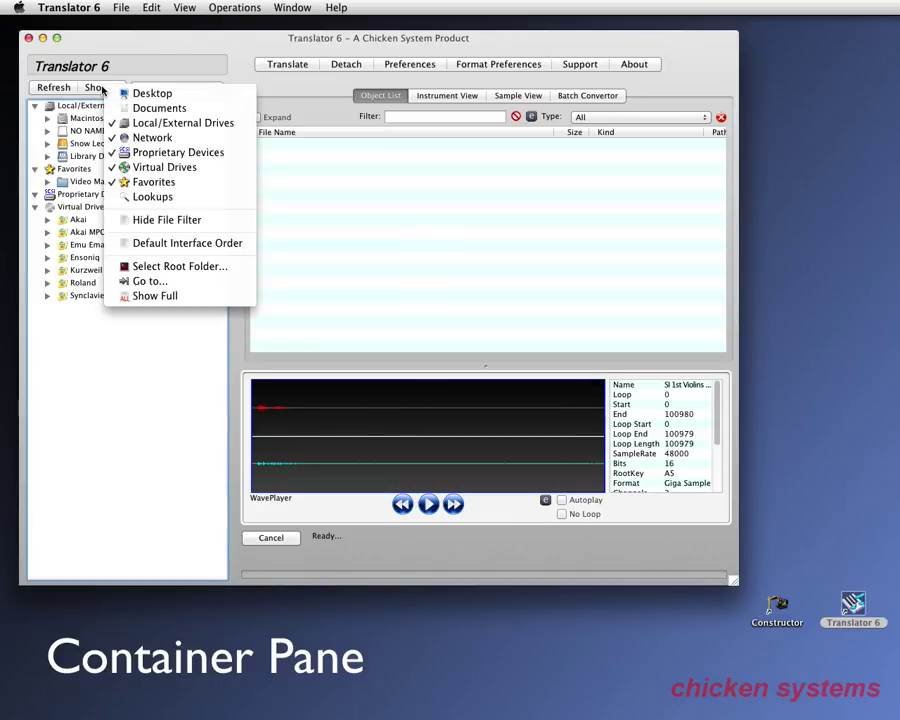
Make Bugs 2 › 5702 the tree root and browse 6027, A OGG, _TranslatorPro and trittest.
{"action": "left_click", "coordinate": [177, 268]}
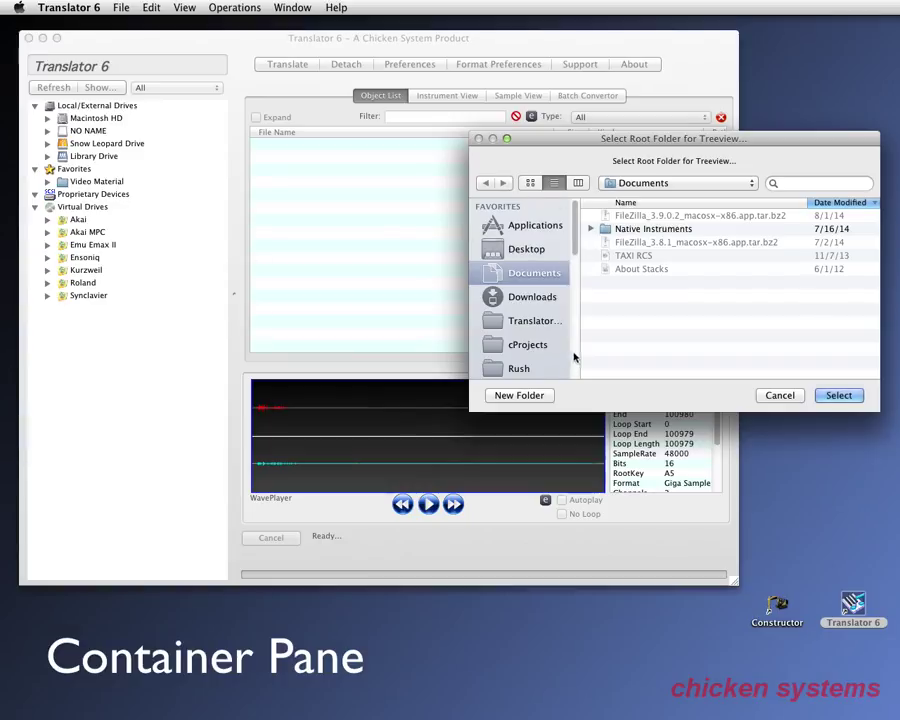
{"action": "scroll", "coordinate": [575, 356], "scroll_direction": "down", "scroll_amount": 5}
{"action": "left_click", "coordinate": [525, 342]}
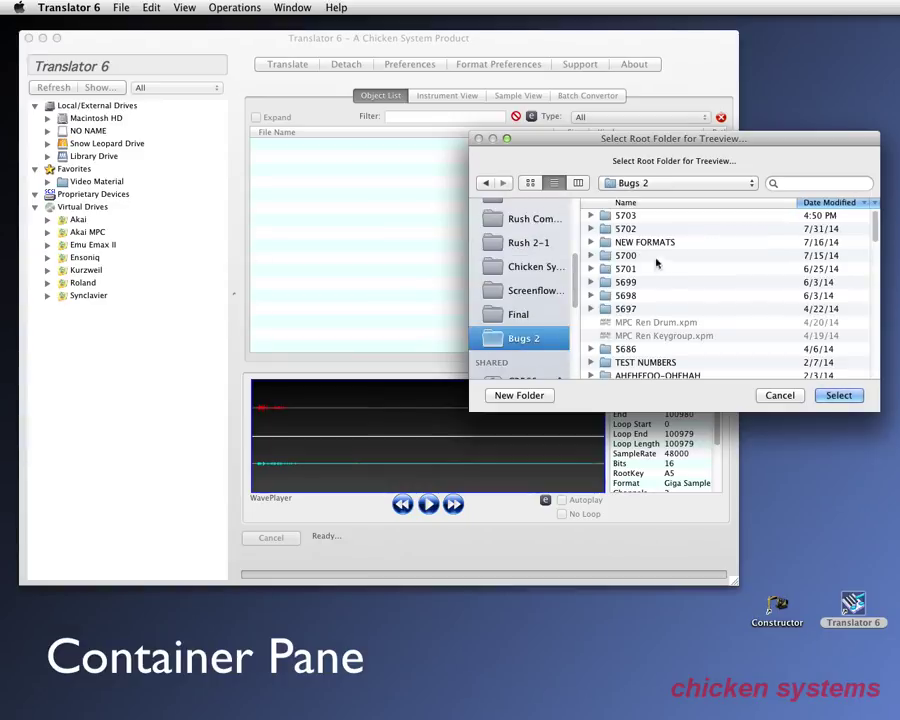
{"action": "double_click", "coordinate": [625, 229]}
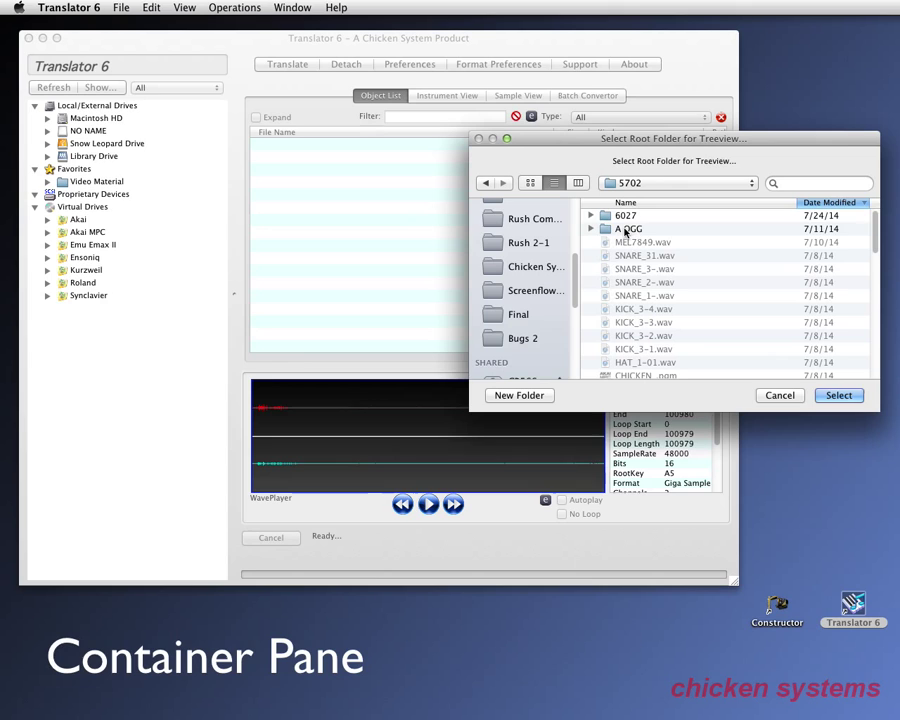
{"action": "left_click", "coordinate": [838, 396]}
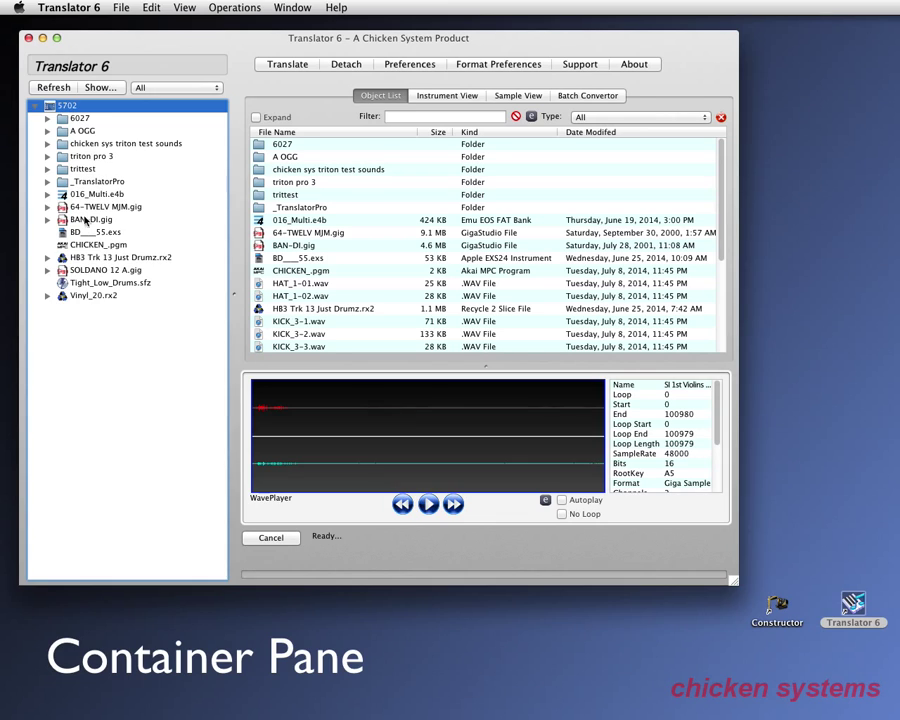
{"action": "left_click", "coordinate": [80, 119]}
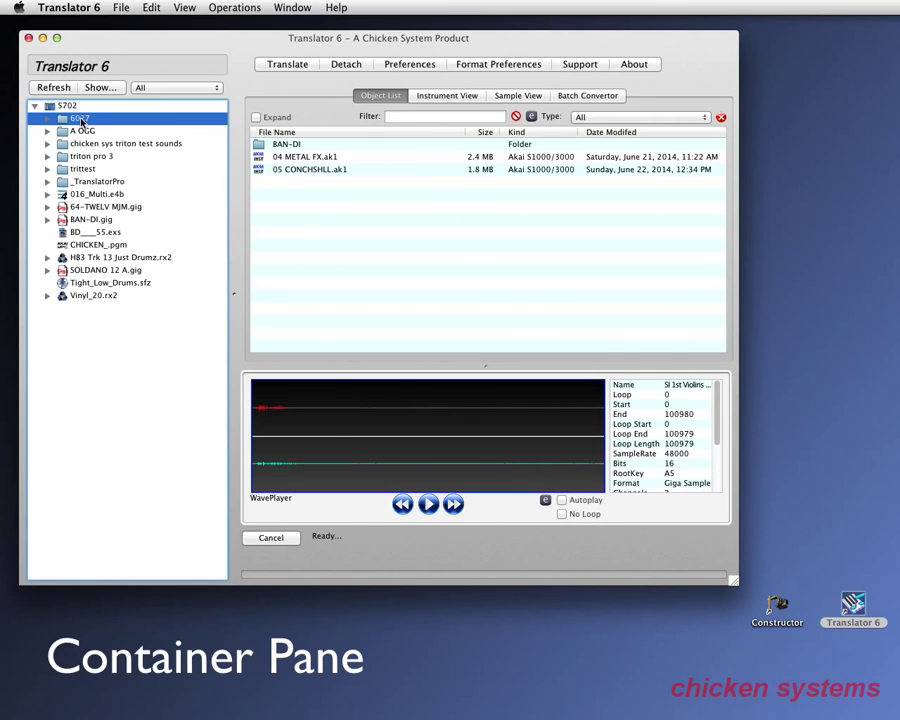
{"action": "left_click", "coordinate": [82, 131]}
{"action": "left_click", "coordinate": [95, 182]}
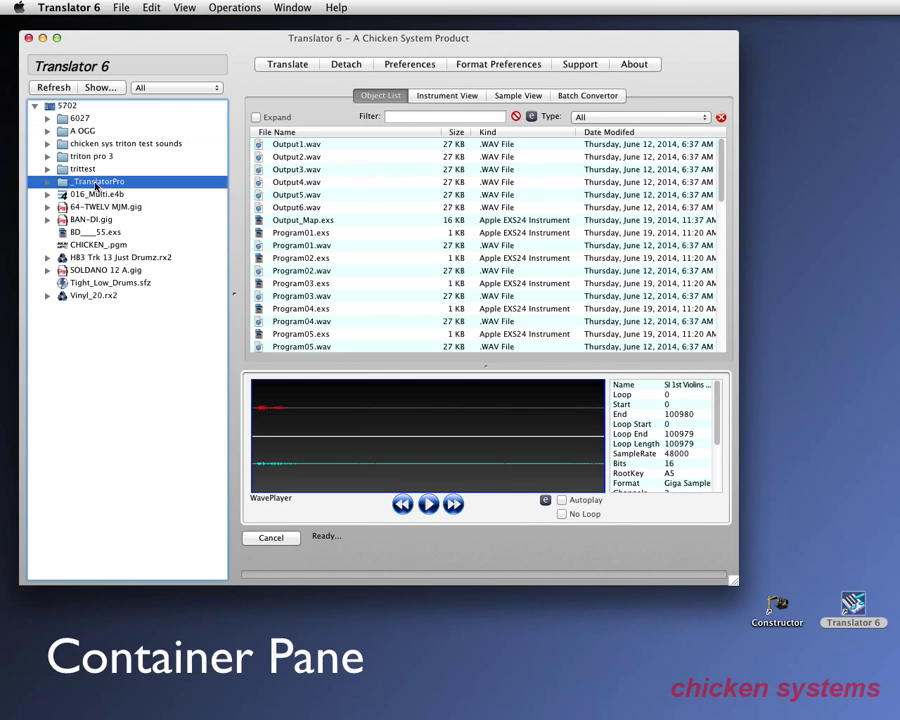
{"action": "left_click", "coordinate": [83, 170]}
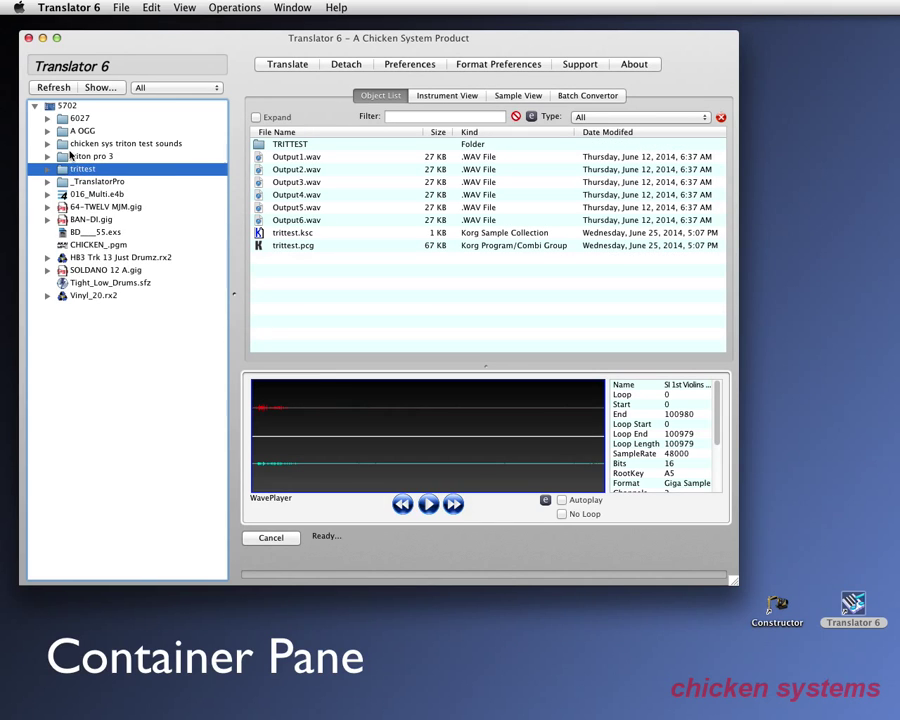
Switch the folder tree to Show Full names.
{"action": "left_click", "coordinate": [96, 88]}
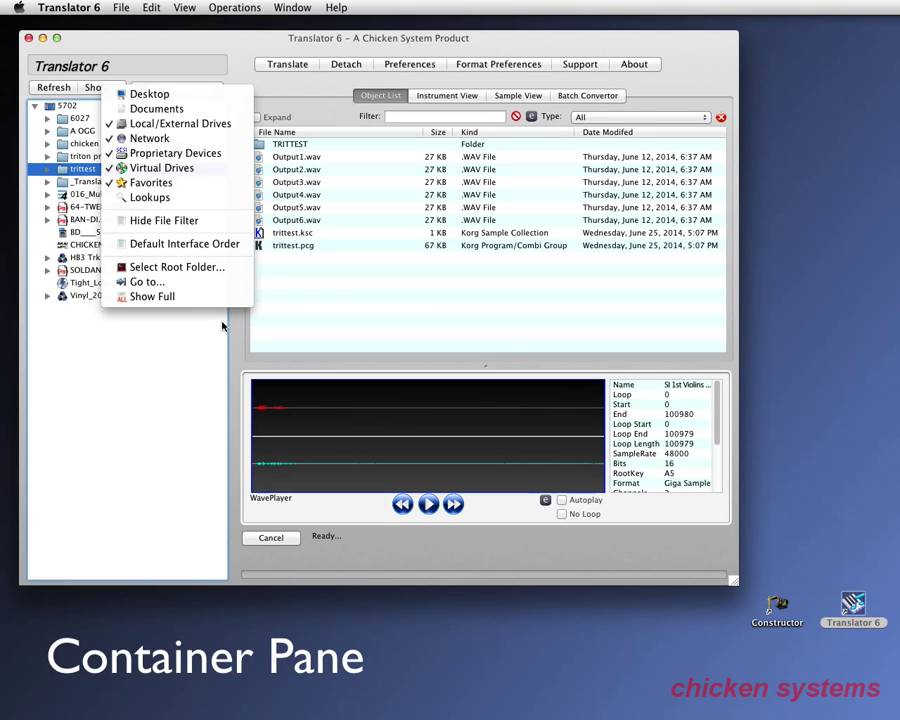
{"action": "left_click", "coordinate": [171, 297]}
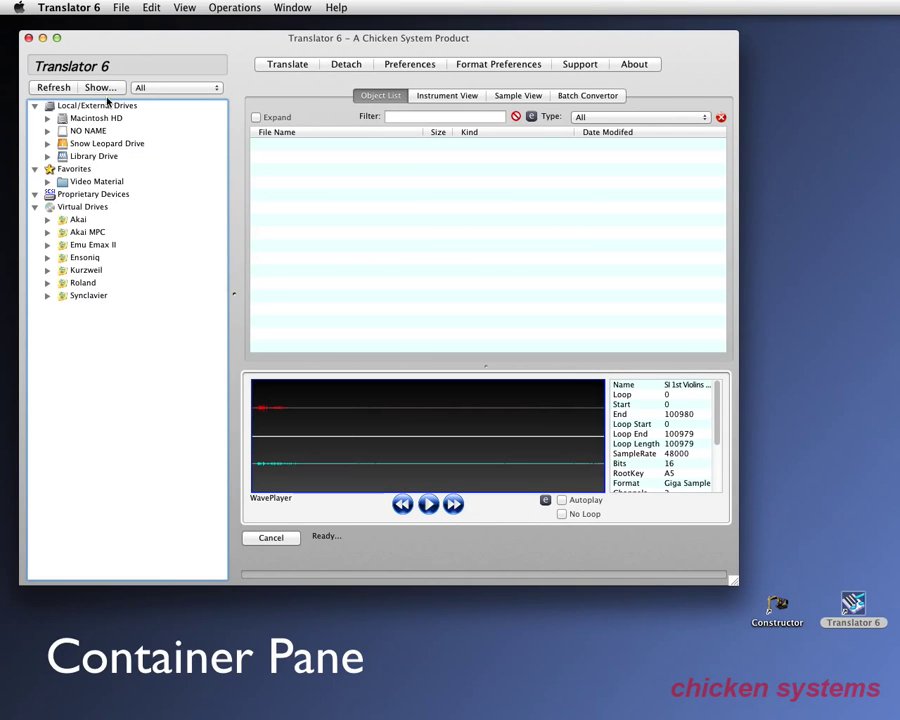
{"action": "left_click", "coordinate": [97, 88]}
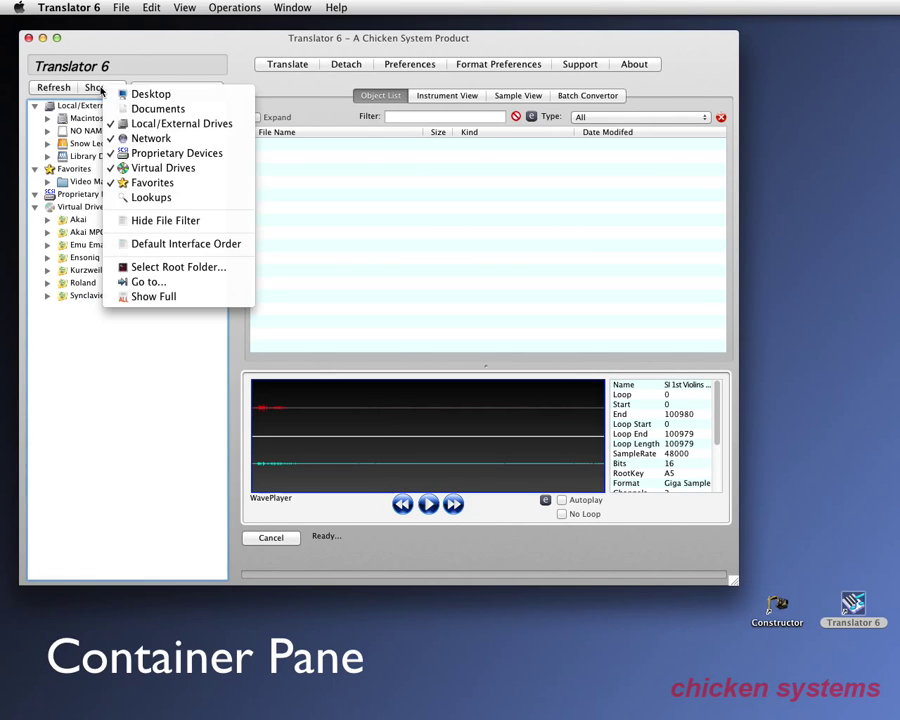
Jump straight to the Bugs 2 › 5699 › agogo bells folder with Go to….
{"action": "left_click", "coordinate": [166, 284]}
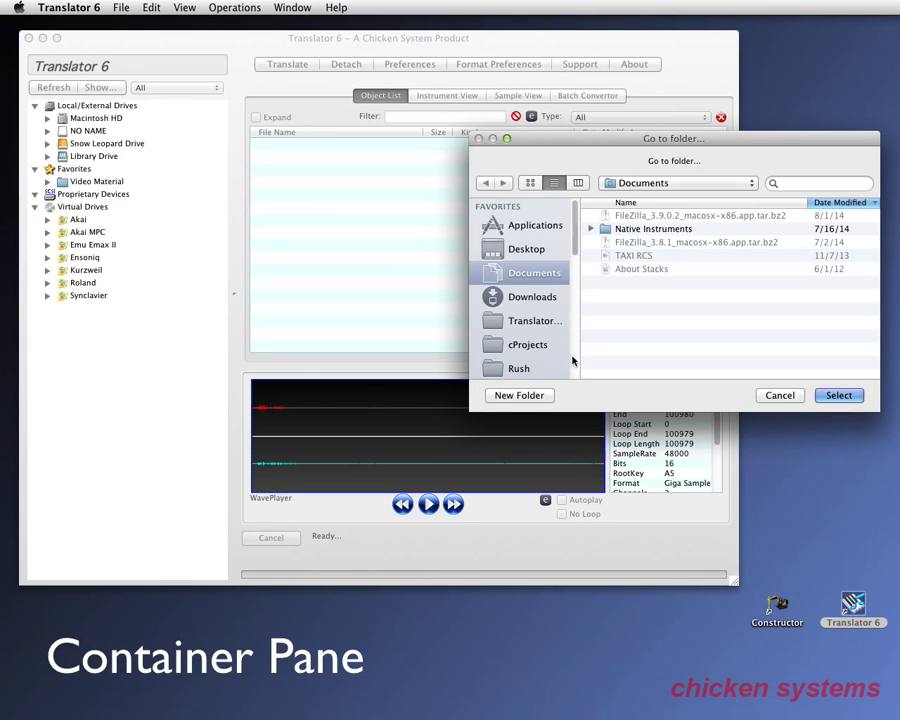
{"action": "scroll", "coordinate": [575, 358], "scroll_direction": "down", "scroll_amount": 5}
{"action": "left_click", "coordinate": [522, 339]}
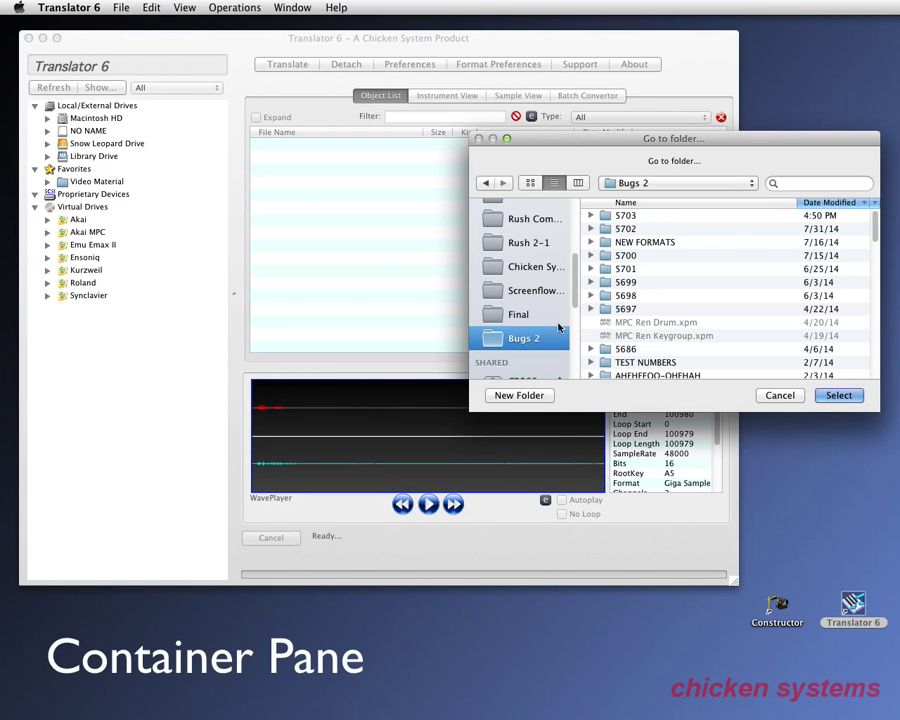
{"action": "left_click", "coordinate": [625, 282]}
{"action": "double_click", "coordinate": [625, 282]}
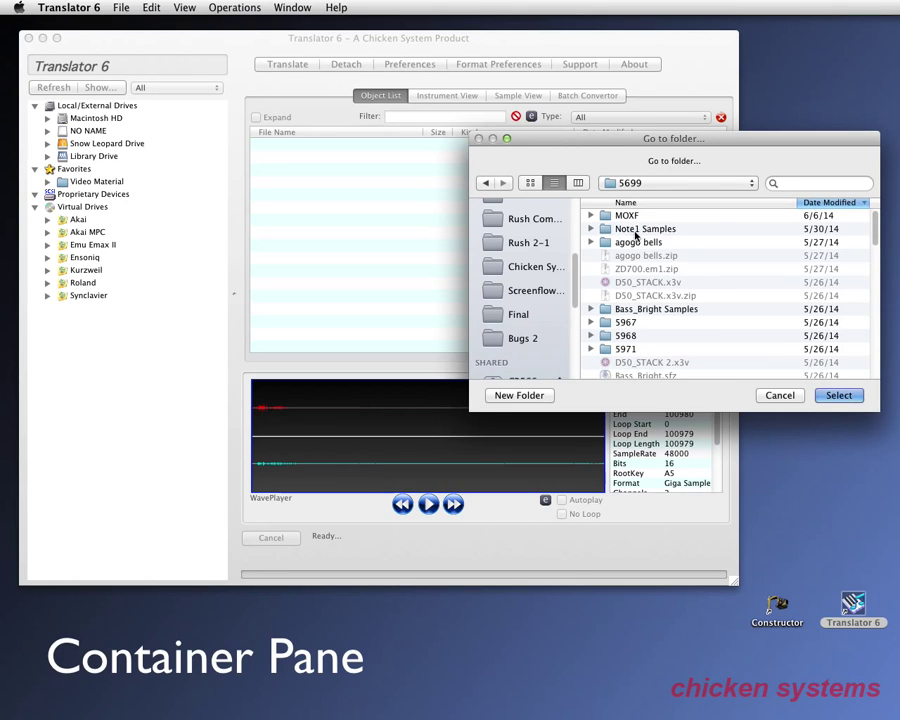
{"action": "double_click", "coordinate": [636, 243]}
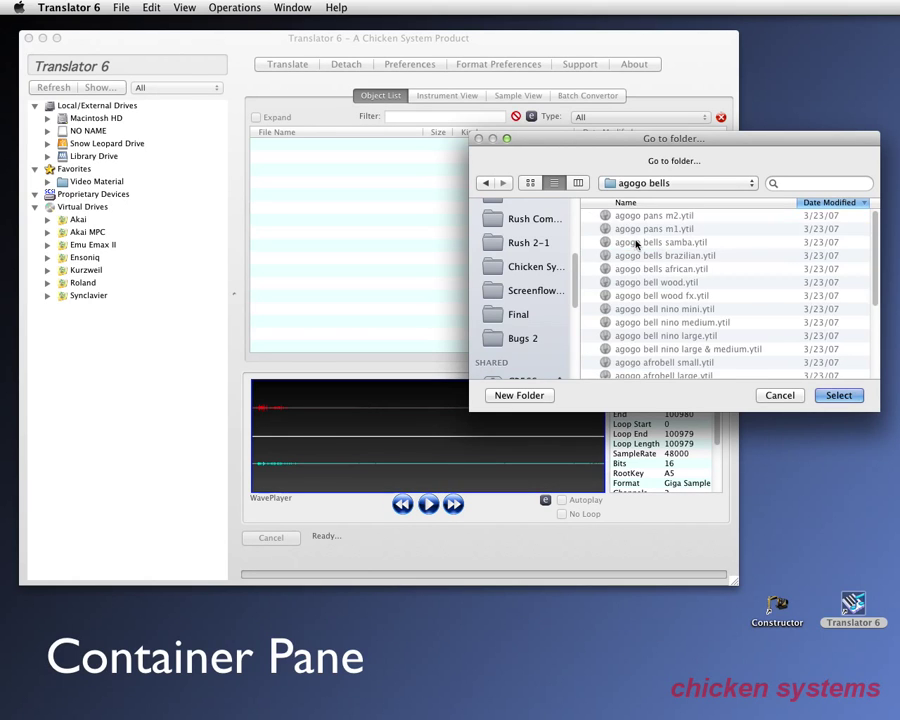
{"action": "left_click", "coordinate": [832, 395]}
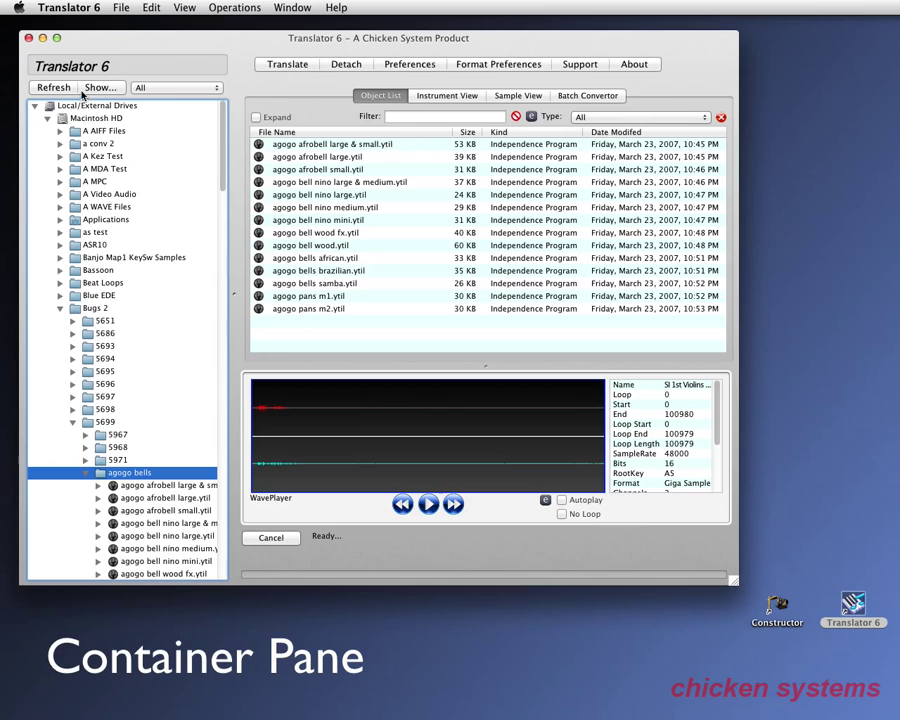
Check the file type filter list, leaving it unchanged.
{"action": "left_click_drag", "start_coordinate": [224, 152], "coordinate": [161, 89]}
{"action": "left_click", "coordinate": [172, 88]}
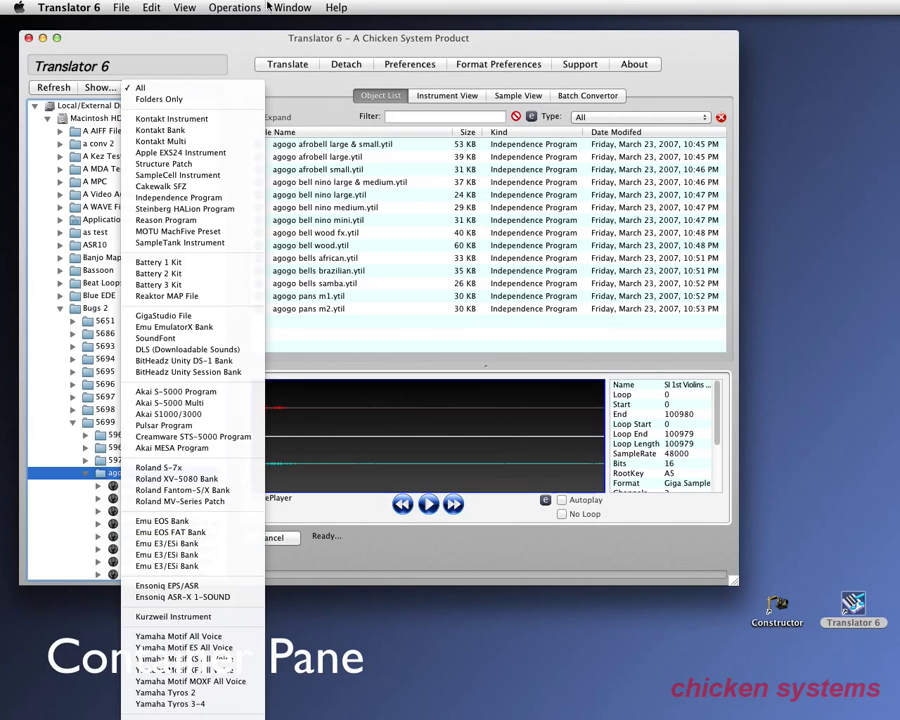
{"action": "left_click", "coordinate": [232, 60]}
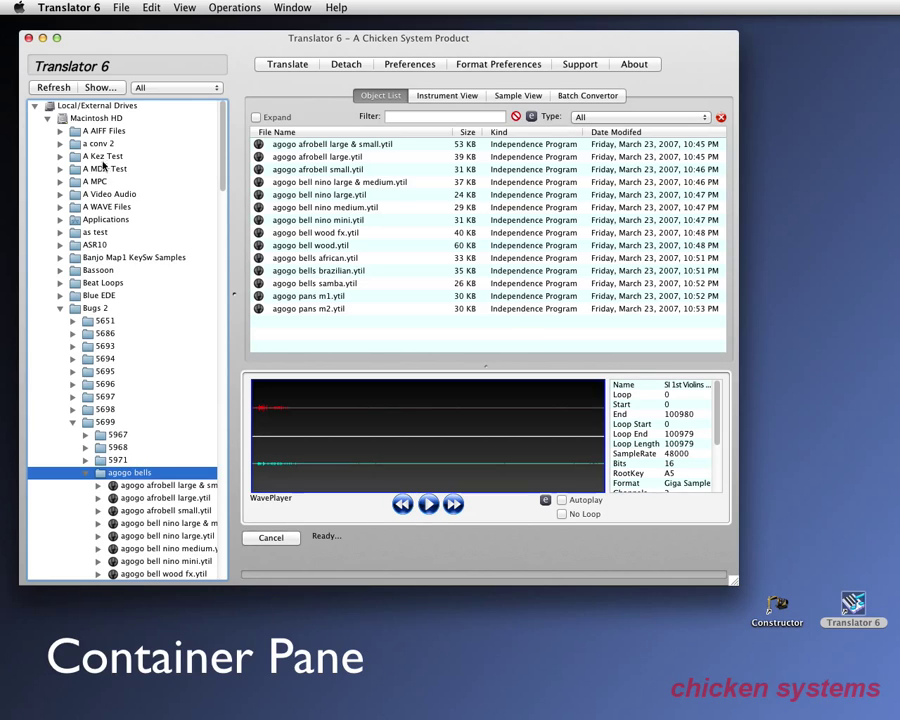
Expand Favorites › Video Material › Battery 2 and open Apparat.kt2's instrument keymap.
{"action": "left_click", "coordinate": [47, 118]}
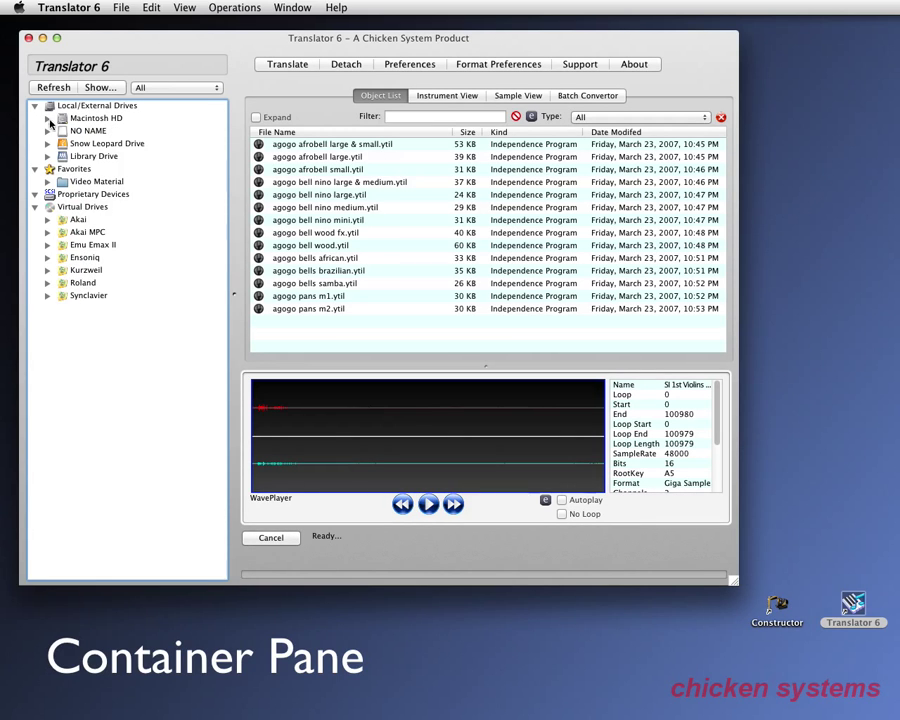
{"action": "left_click", "coordinate": [48, 181]}
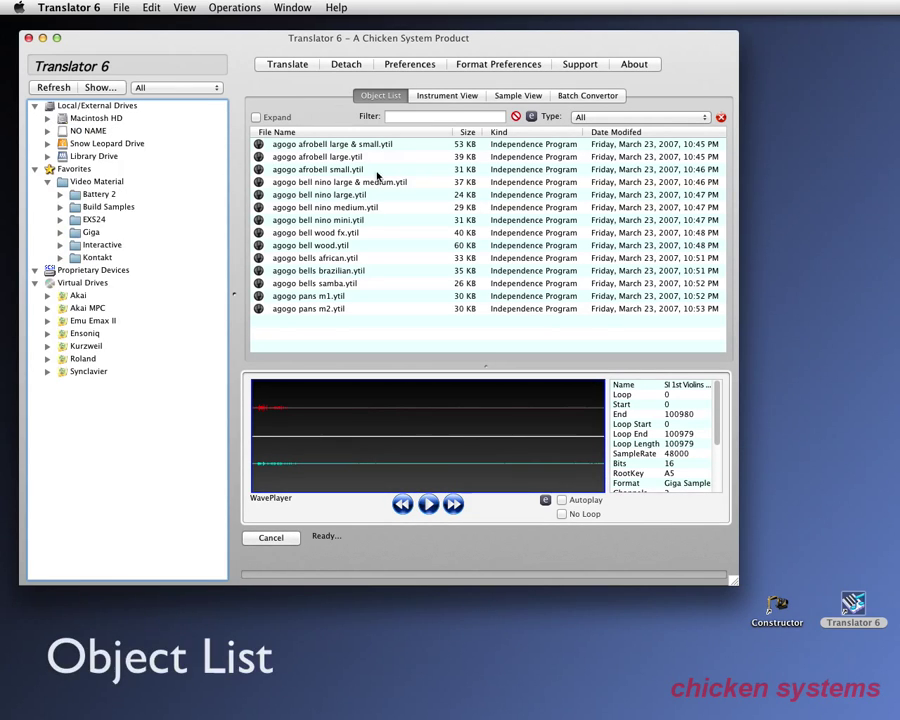
{"action": "left_click", "coordinate": [99, 196]}
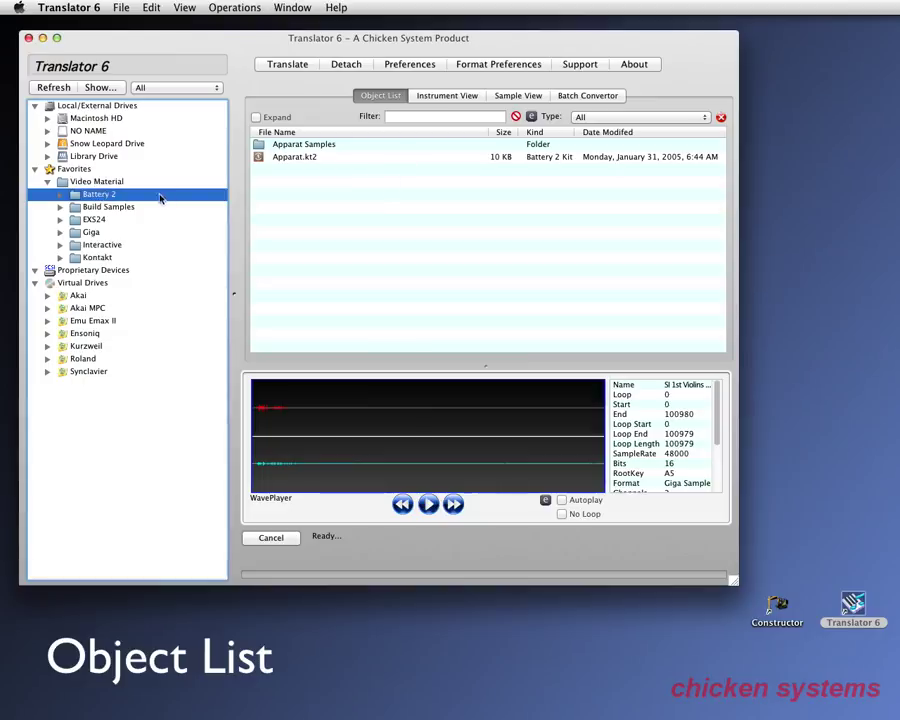
{"action": "left_click", "coordinate": [99, 208]}
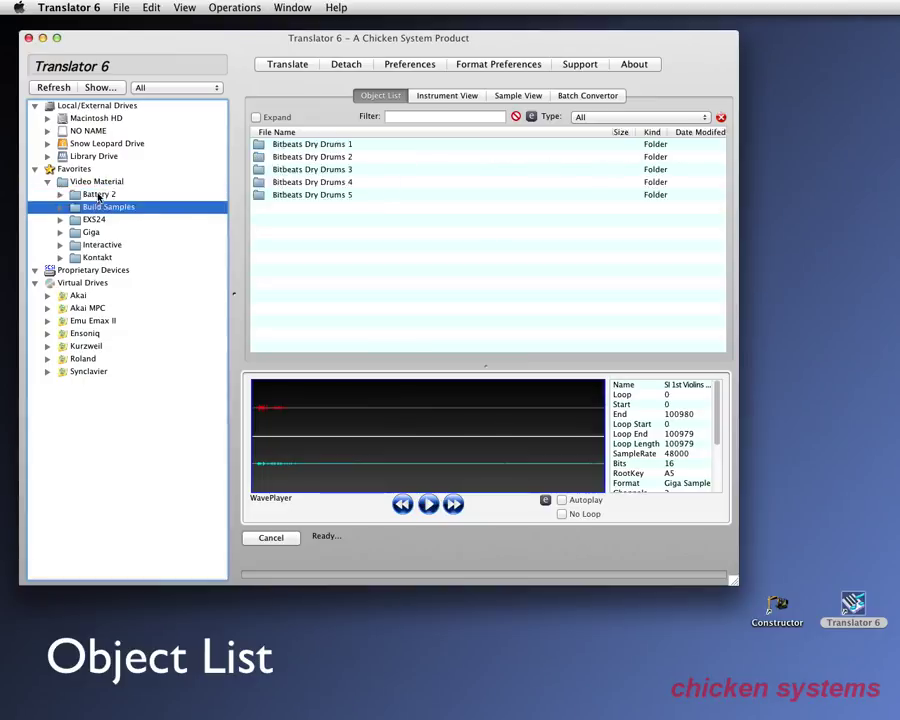
{"action": "left_click", "coordinate": [99, 196]}
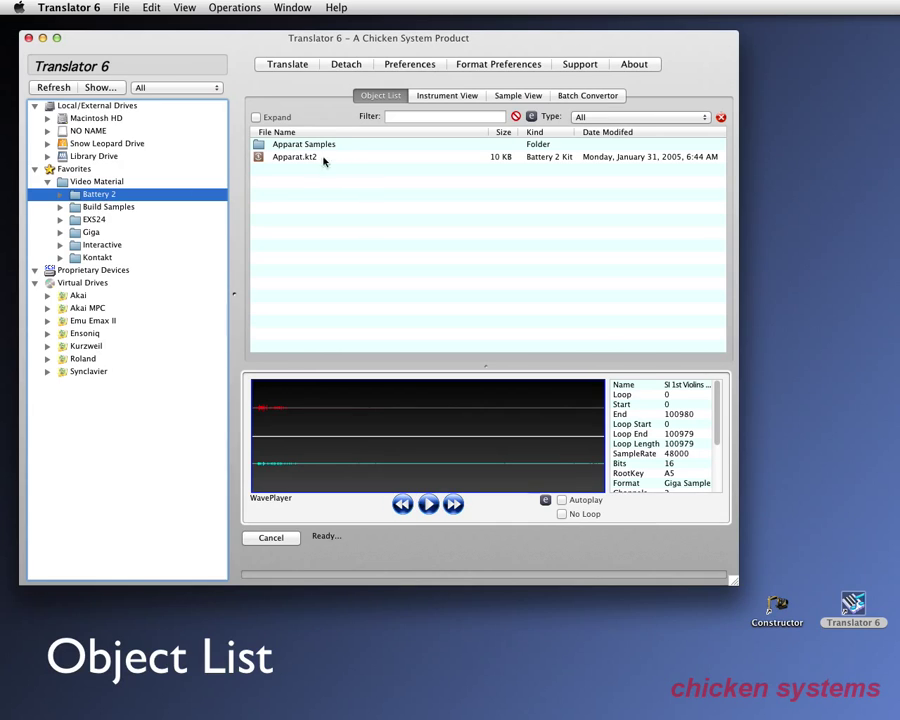
{"action": "left_click", "coordinate": [61, 194]}
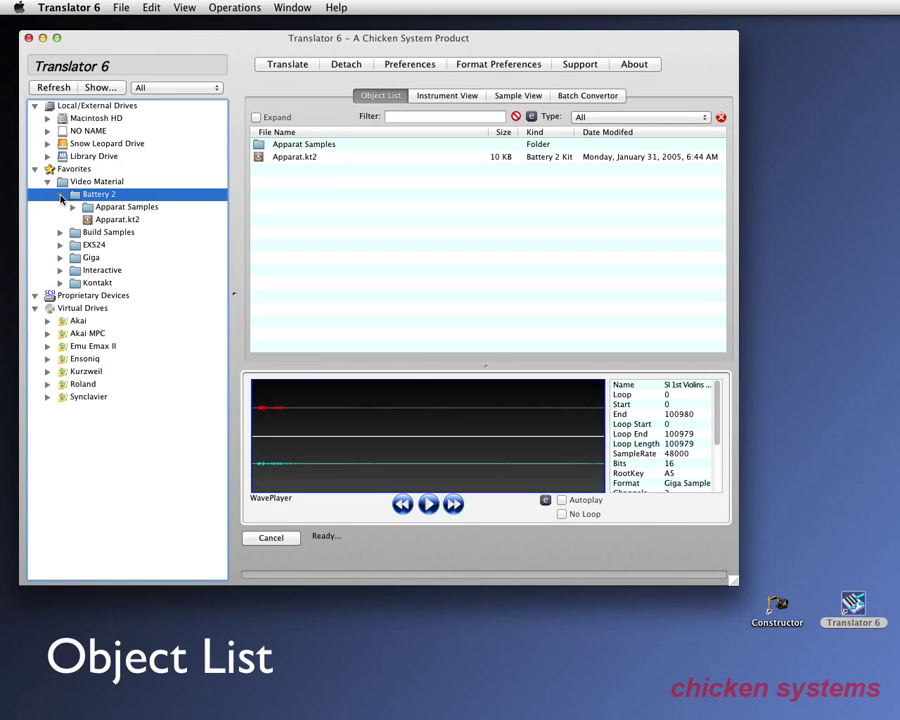
{"action": "left_click", "coordinate": [118, 220]}
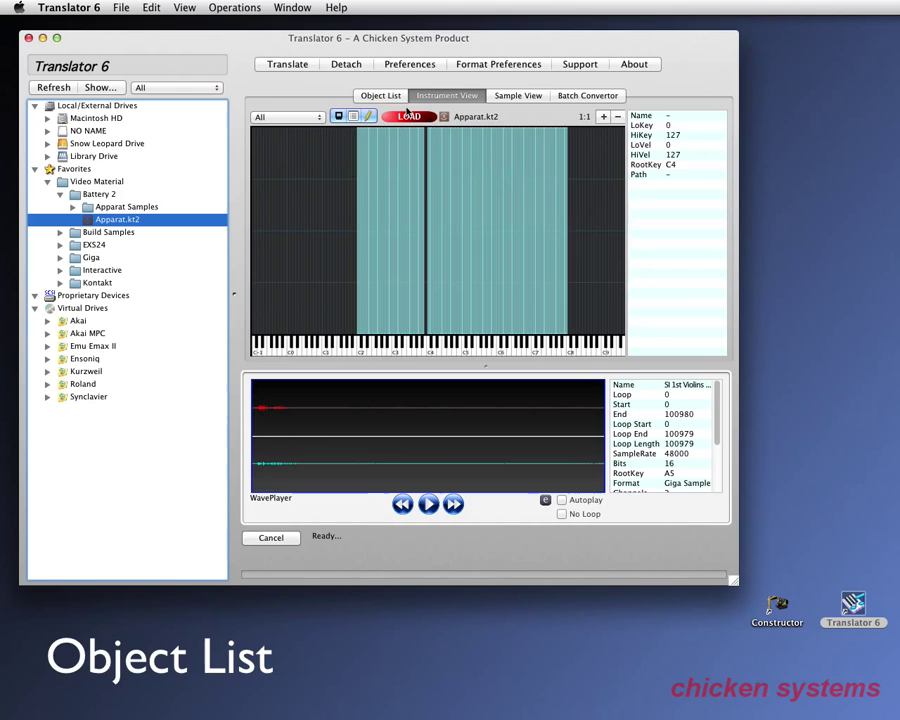
List Apparat Samples and preview bol_sn, gra_sn1, gra_sncl1, gra_nz2, gra_cl1 and bol_bk.
{"action": "left_click", "coordinate": [382, 96]}
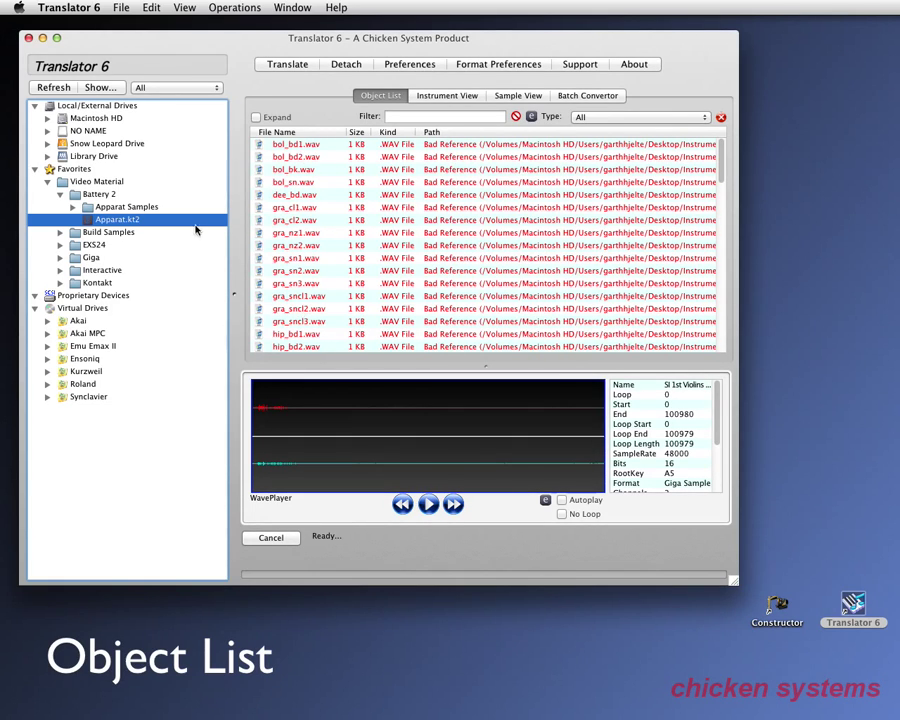
{"action": "left_click", "coordinate": [128, 207]}
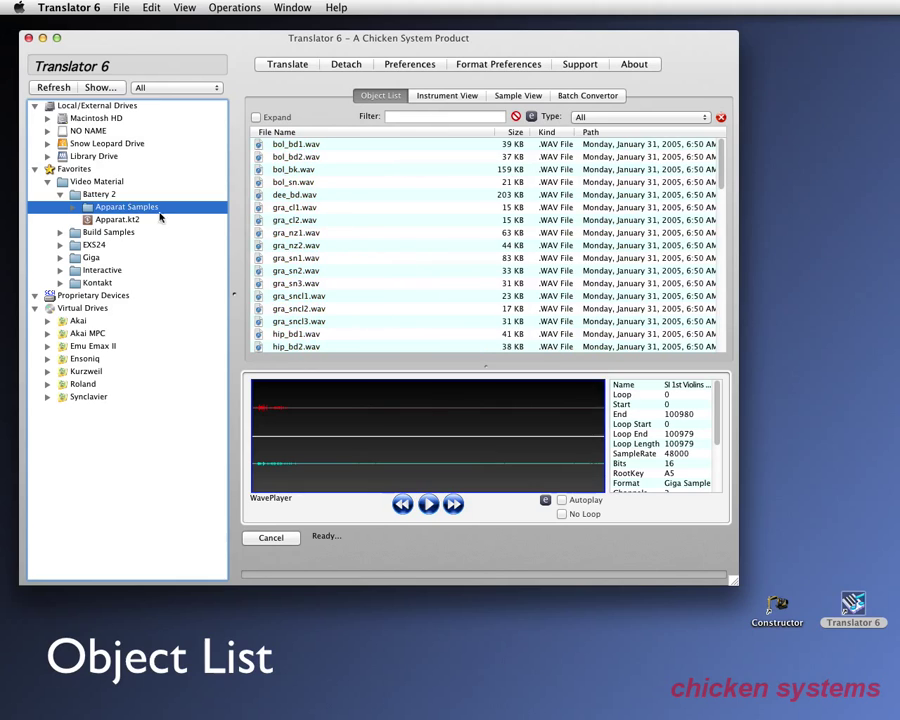
{"action": "left_click", "coordinate": [296, 185]}
{"action": "left_click", "coordinate": [297, 257]}
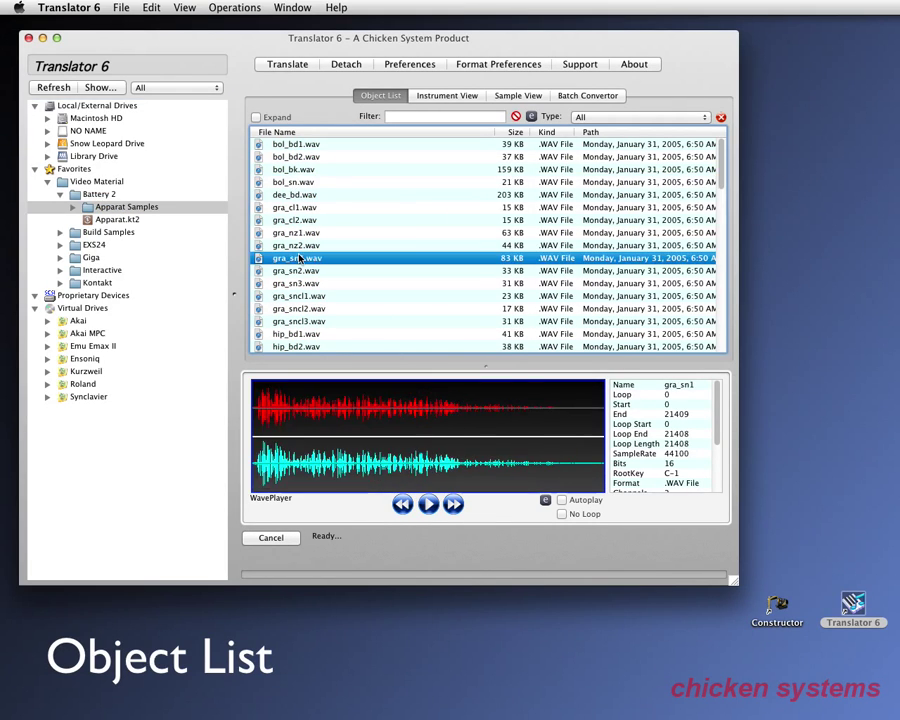
{"action": "left_click", "coordinate": [298, 296]}
{"action": "left_click", "coordinate": [293, 245]}
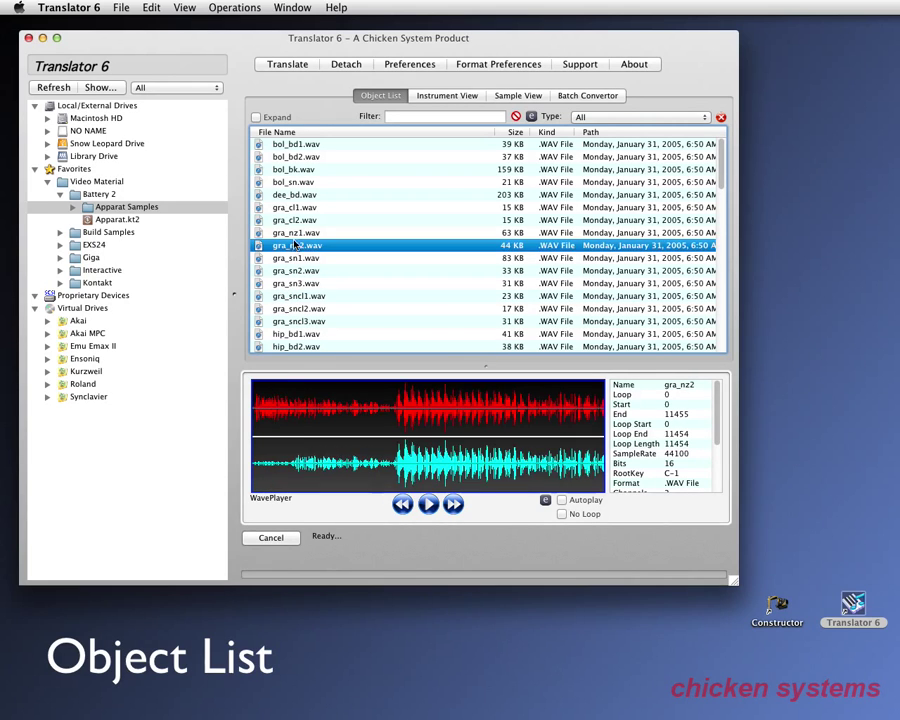
{"action": "left_click", "coordinate": [295, 207]}
{"action": "left_click", "coordinate": [293, 170]}
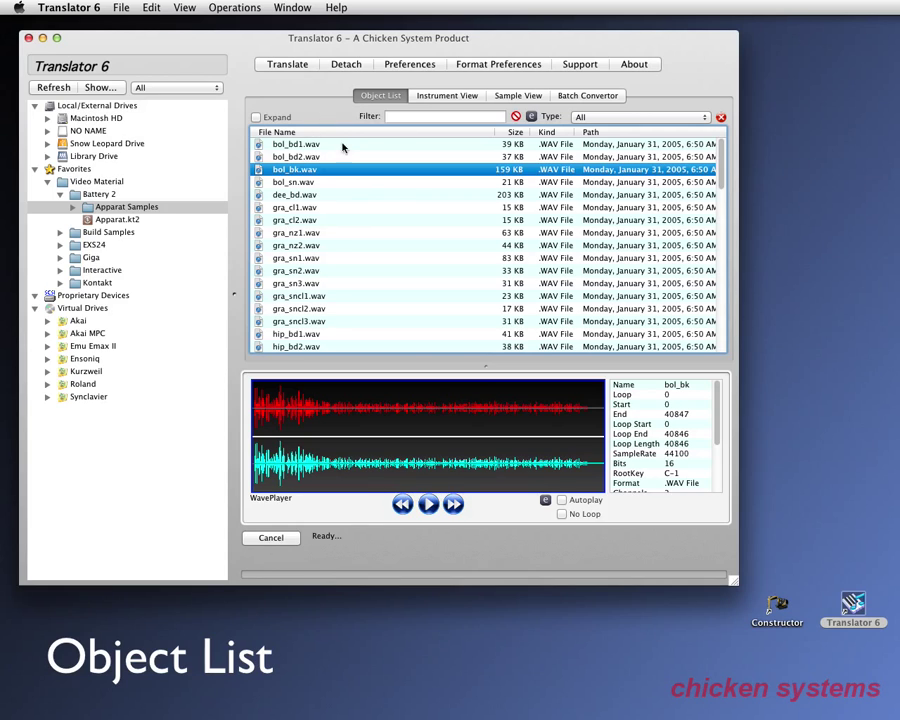
Filter the EXS24 folder to Apple EXS24 Instrument, then reset the Type filter to All.
{"action": "left_click", "coordinate": [643, 118]}
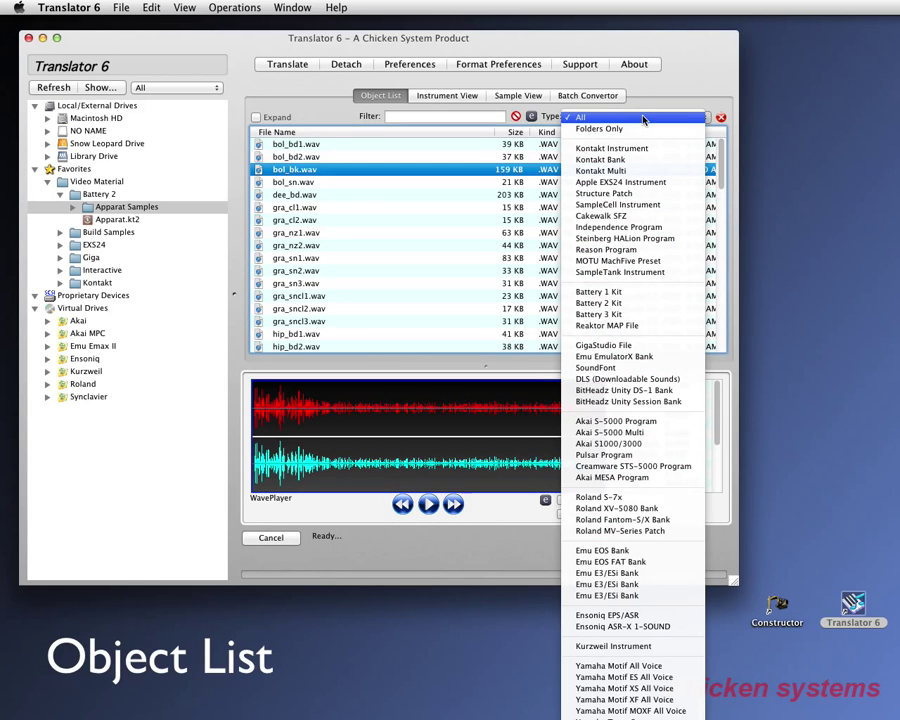
{"action": "left_click", "coordinate": [641, 185]}
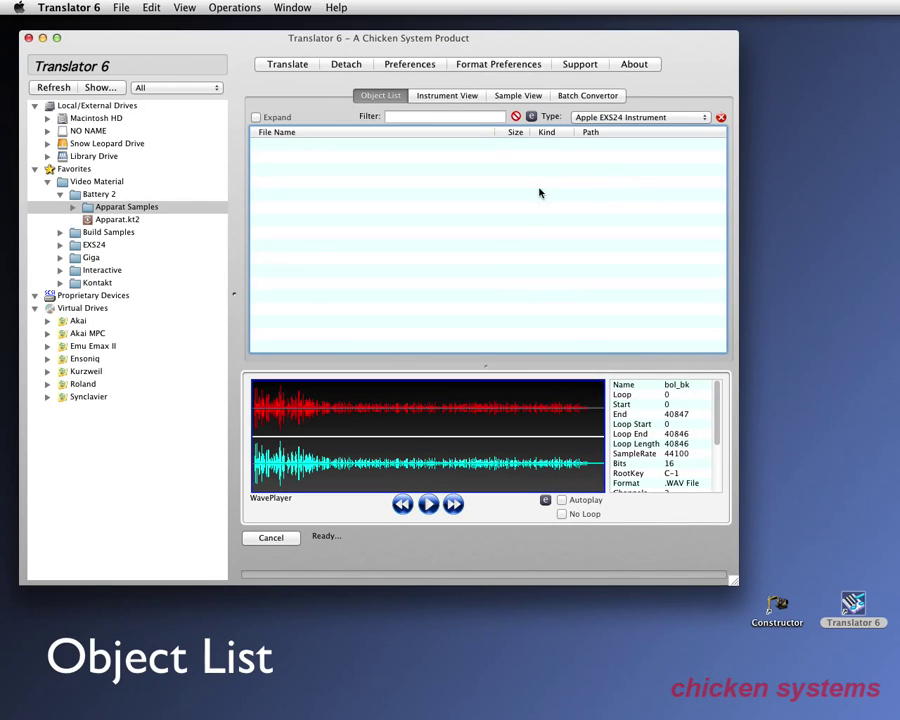
{"action": "left_click", "coordinate": [94, 245]}
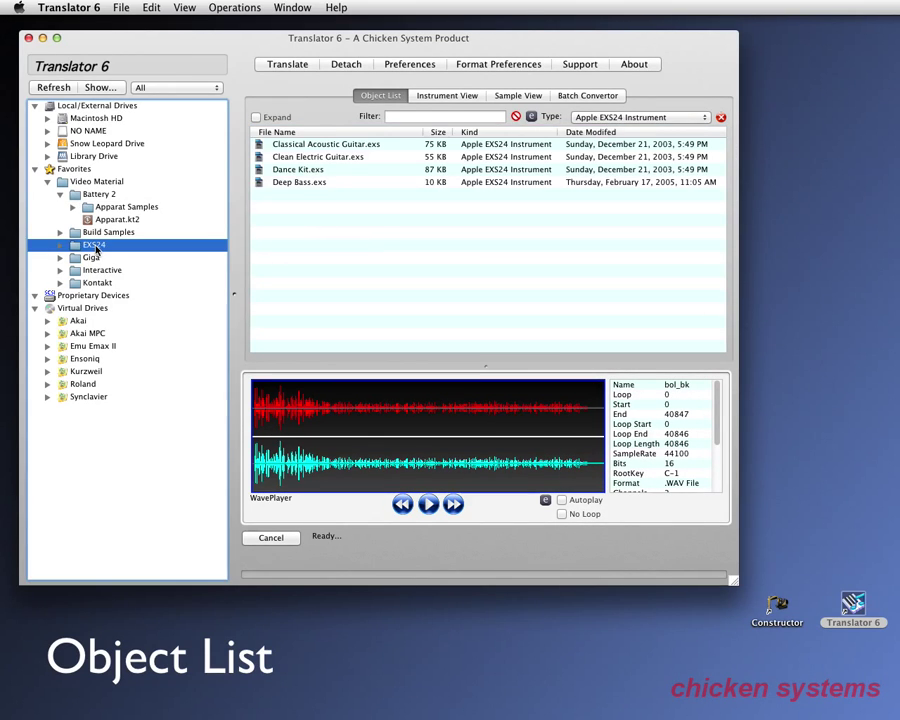
{"action": "left_click", "coordinate": [605, 118]}
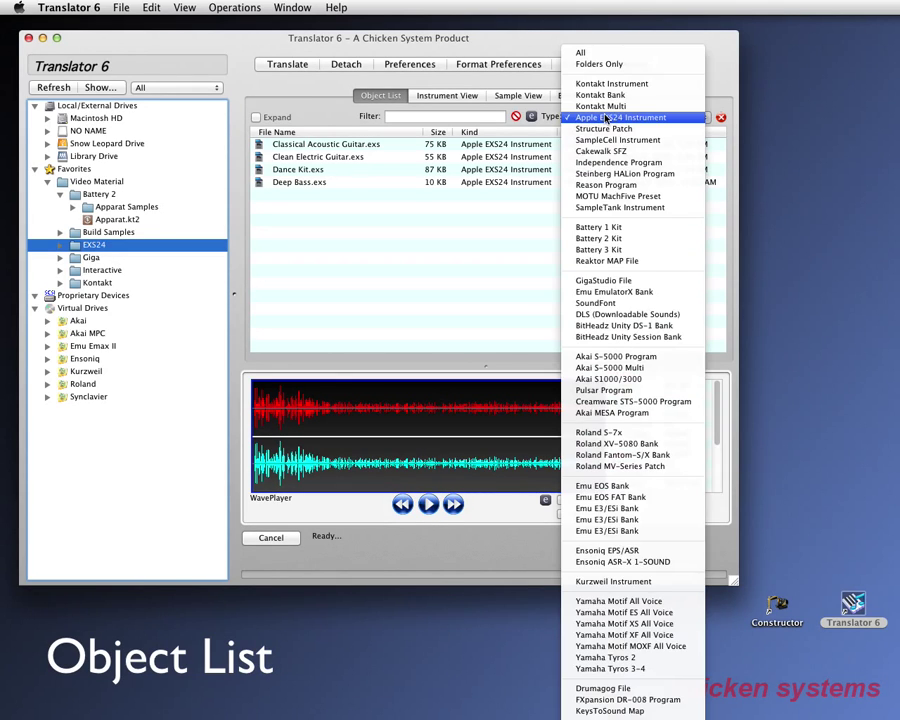
{"action": "left_click", "coordinate": [581, 52]}
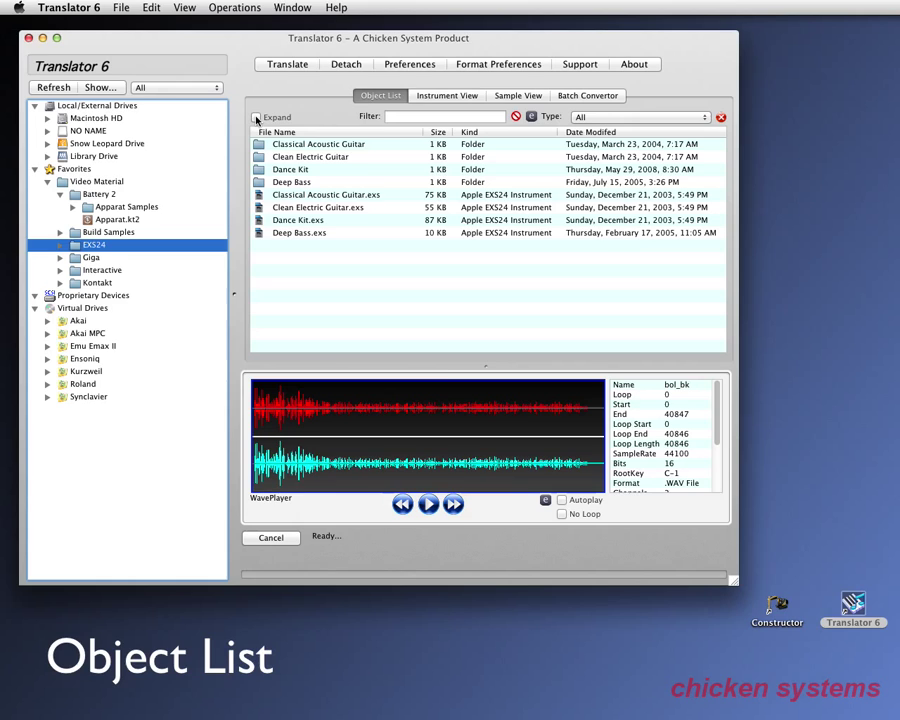
{"action": "left_click", "coordinate": [328, 148]}
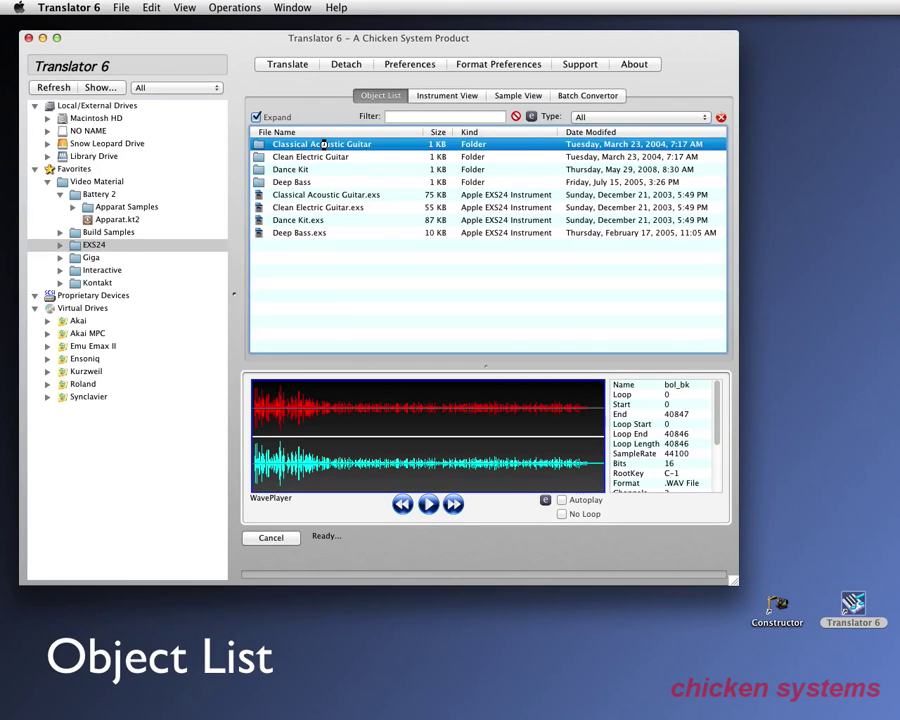
{"action": "double_click", "coordinate": [323, 145]}
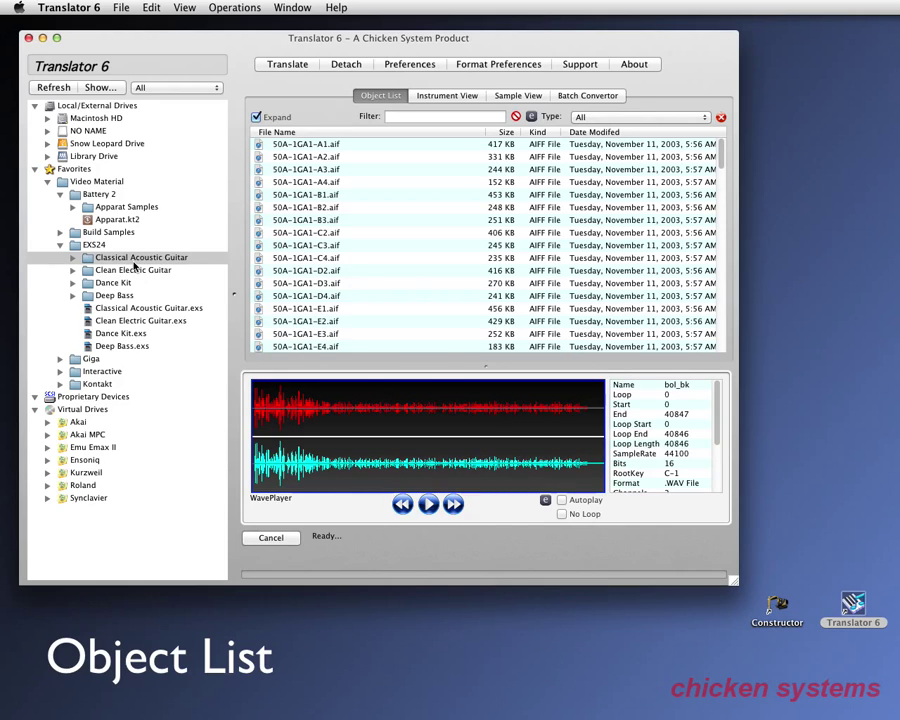
{"action": "left_click", "coordinate": [256, 117]}
{"action": "left_click", "coordinate": [93, 245]}
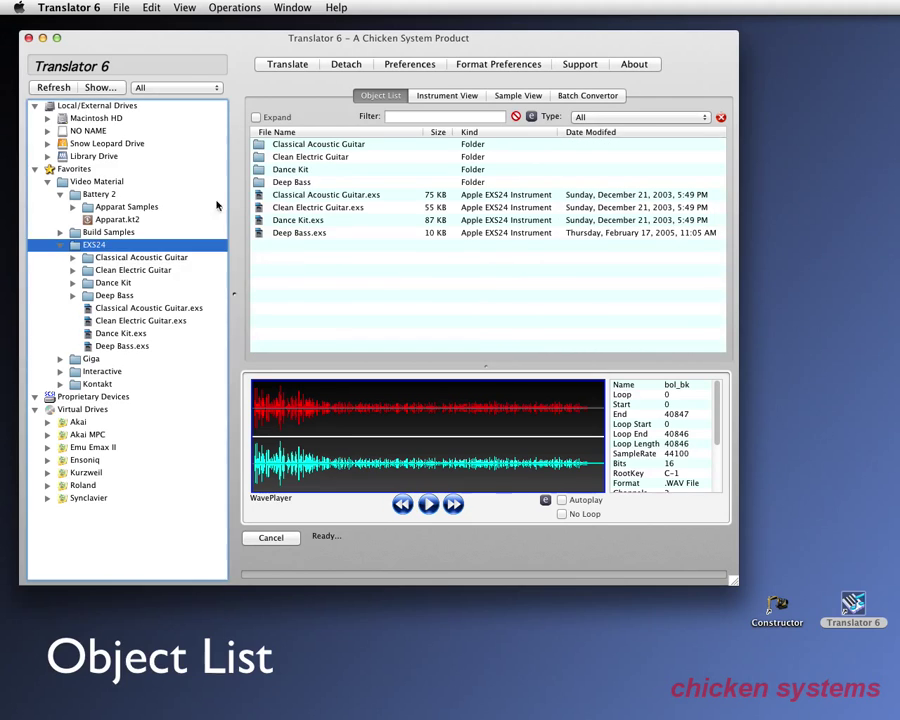
{"action": "double_click", "coordinate": [292, 182]}
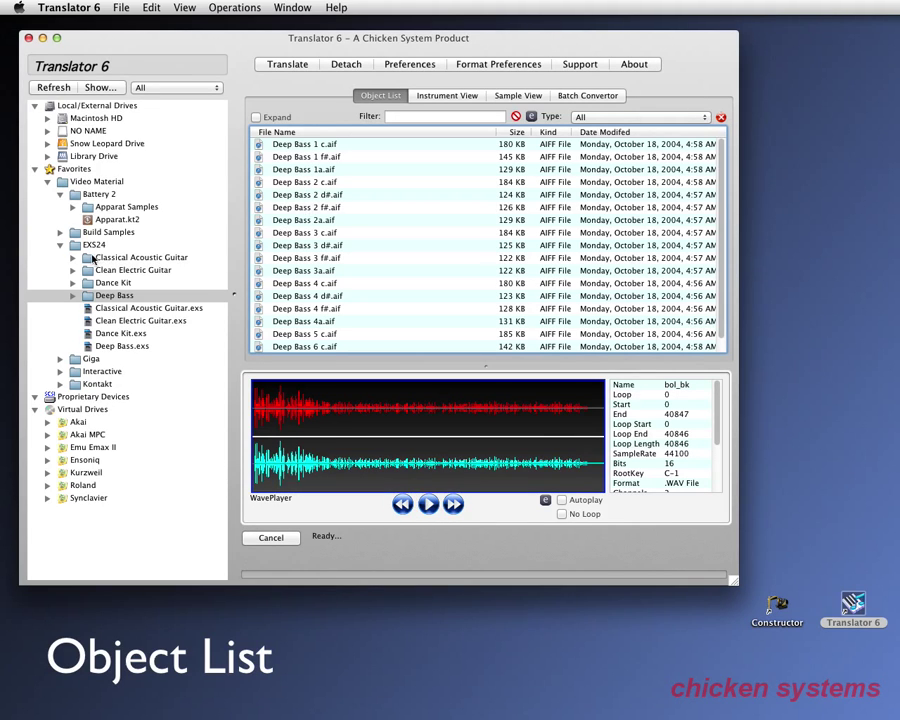
{"action": "left_click", "coordinate": [84, 245]}
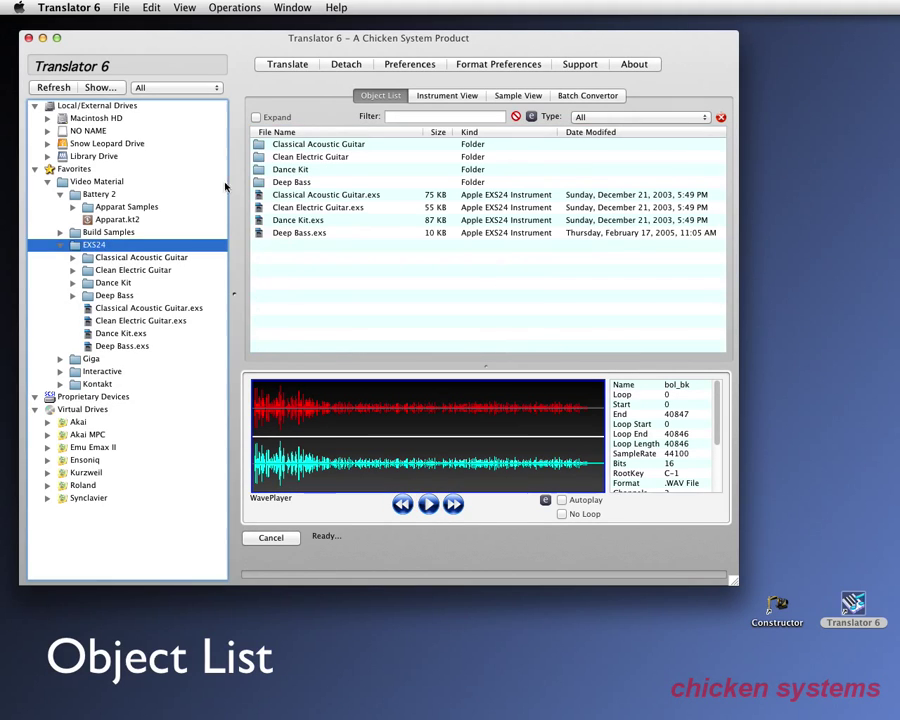
{"action": "double_click", "coordinate": [294, 184]}
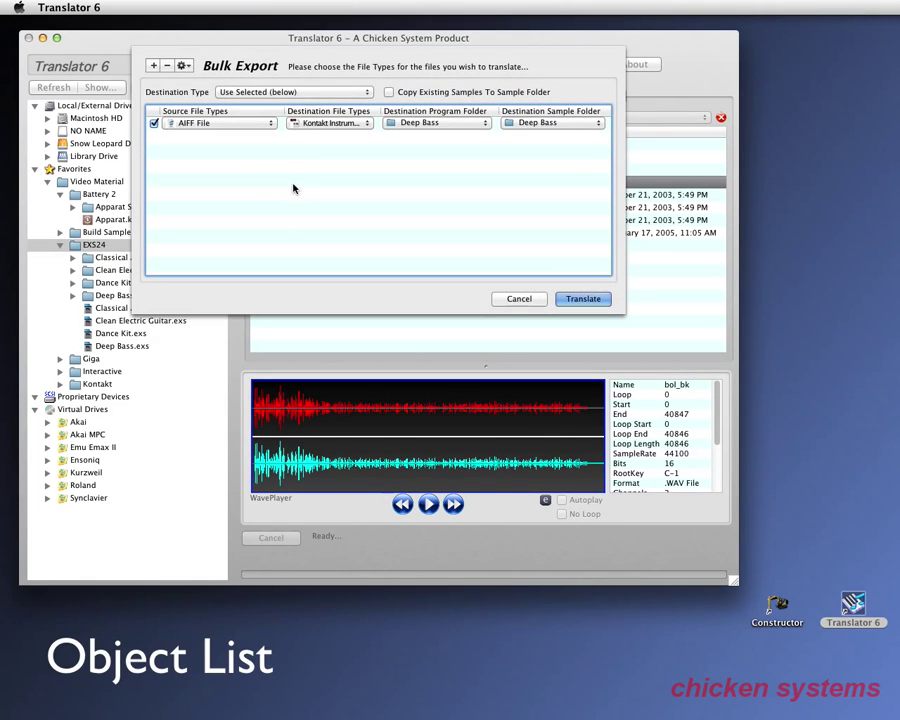
{"action": "left_click", "coordinate": [515, 298]}
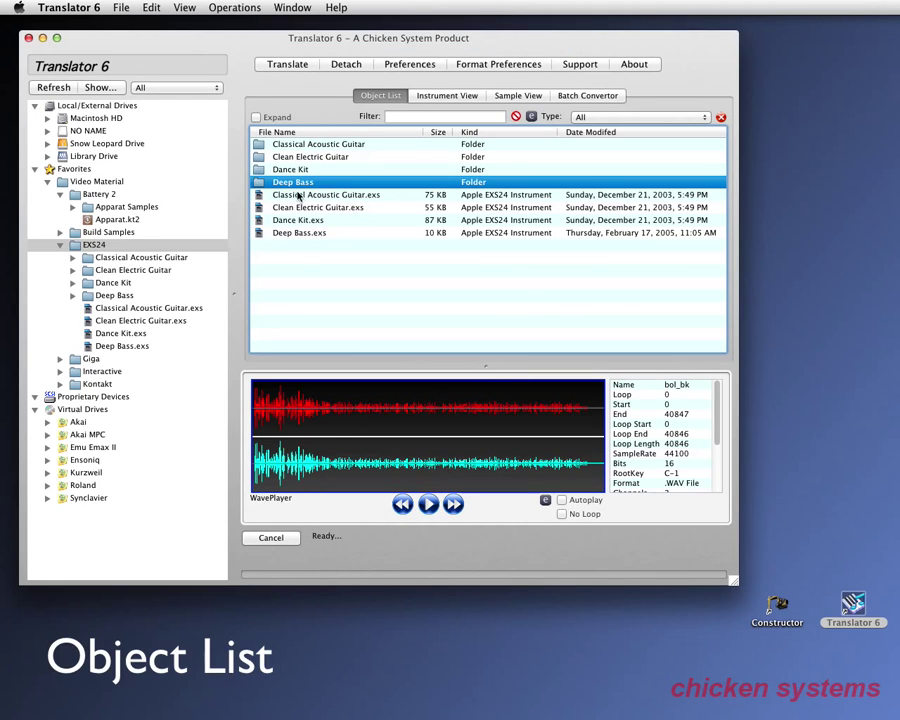
{"action": "left_click", "coordinate": [298, 196]}
{"action": "left_click", "coordinate": [300, 208]}
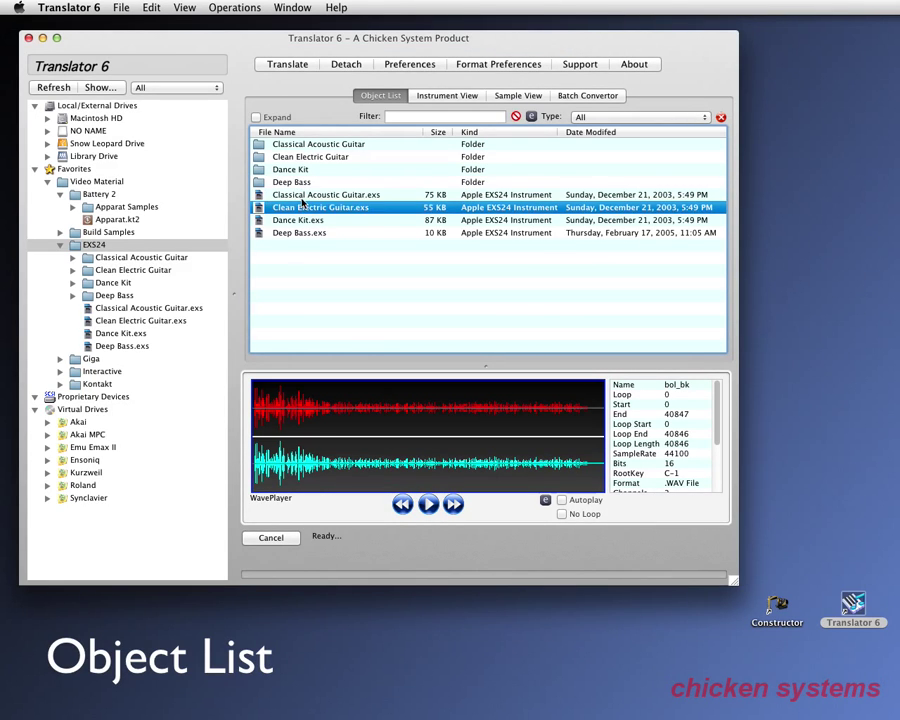
{"action": "left_click", "coordinate": [302, 196]}
{"action": "left_click", "coordinate": [302, 208]}
{"action": "left_click", "coordinate": [301, 222]}
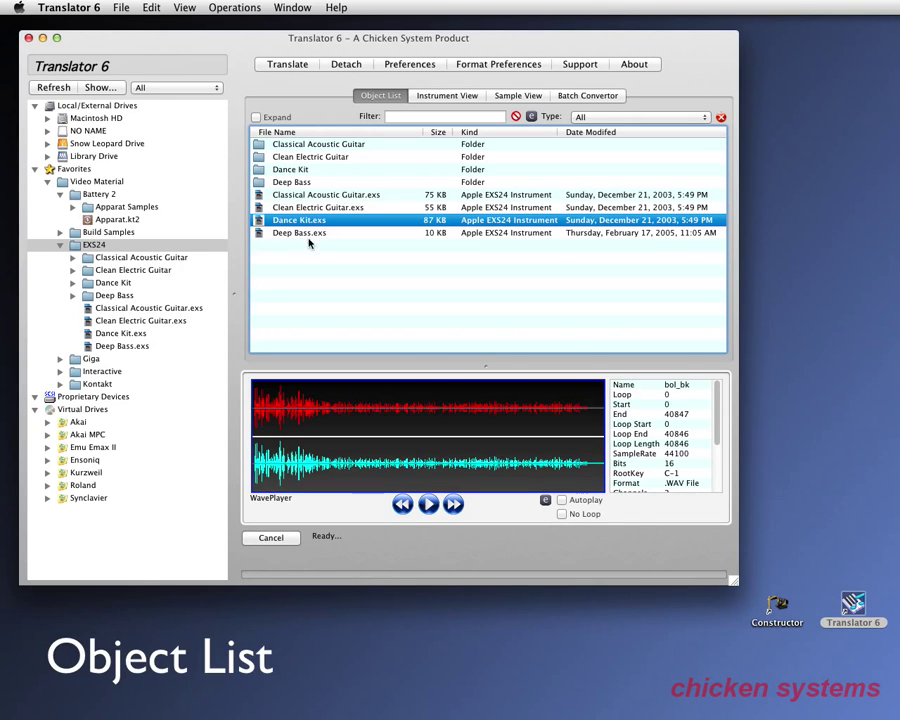
{"action": "left_click", "coordinate": [297, 67]}
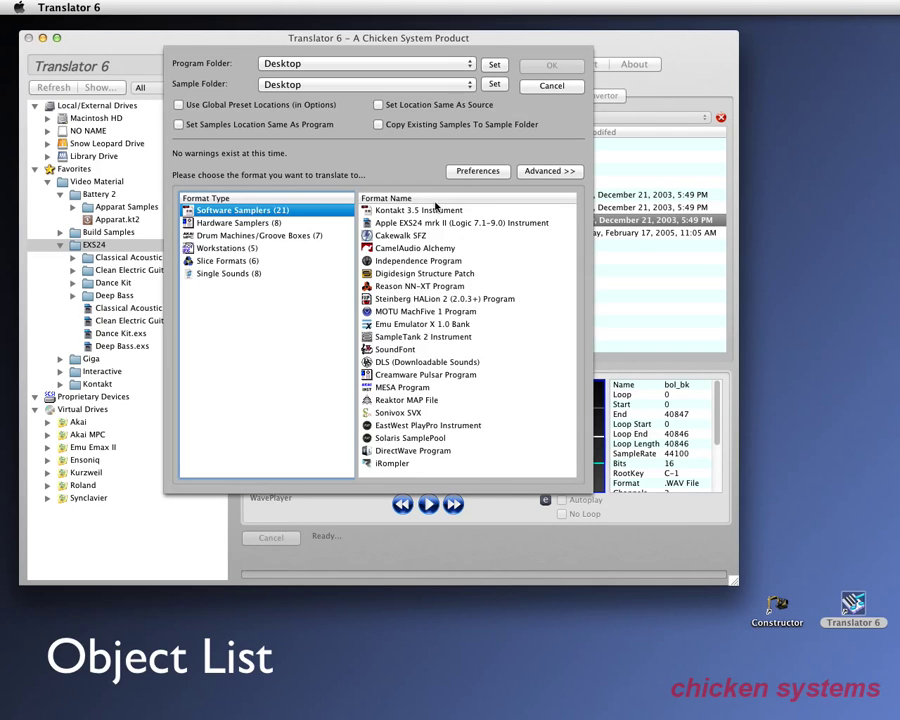
{"action": "left_click", "coordinate": [563, 86]}
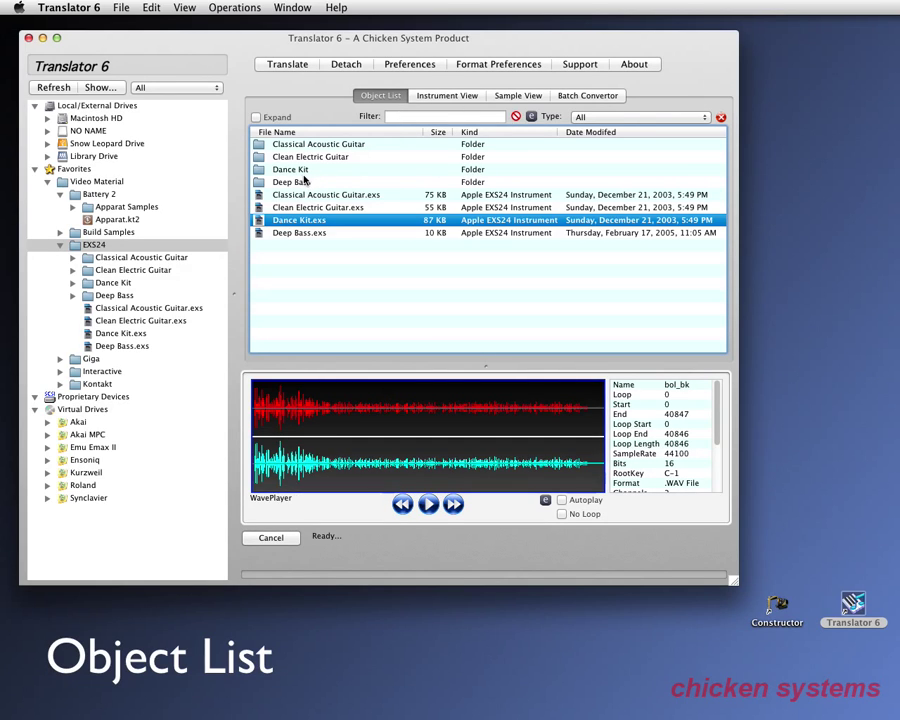
{"action": "left_click", "coordinate": [432, 117]}
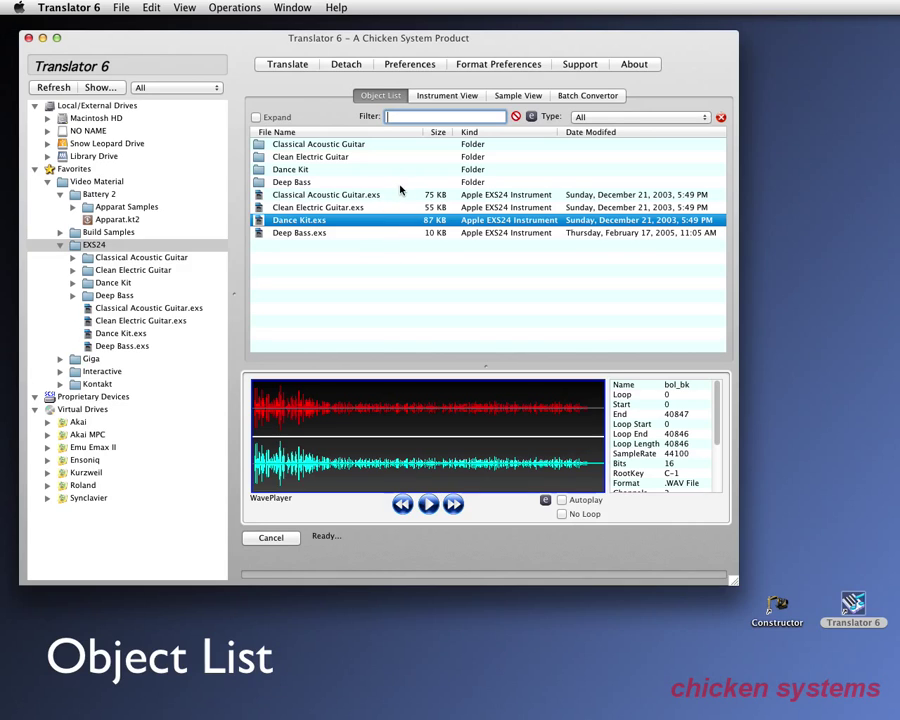
{"action": "type", "text": "Guit"}
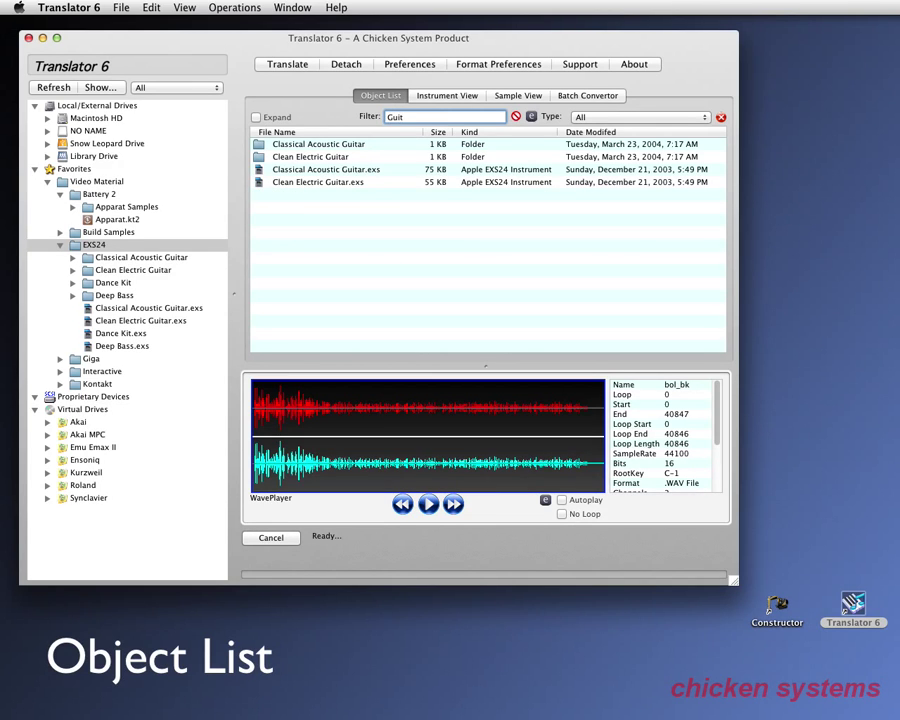
{"action": "type", "text": "ar"}
{"action": "key", "text": "BackSpace"}
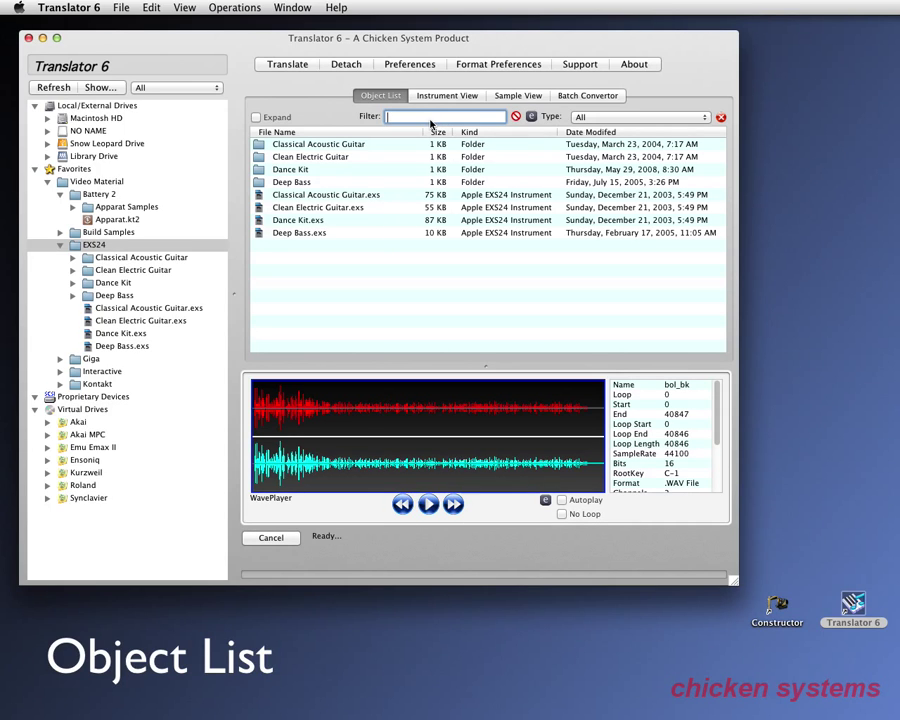
{"action": "type", "text": "B"}
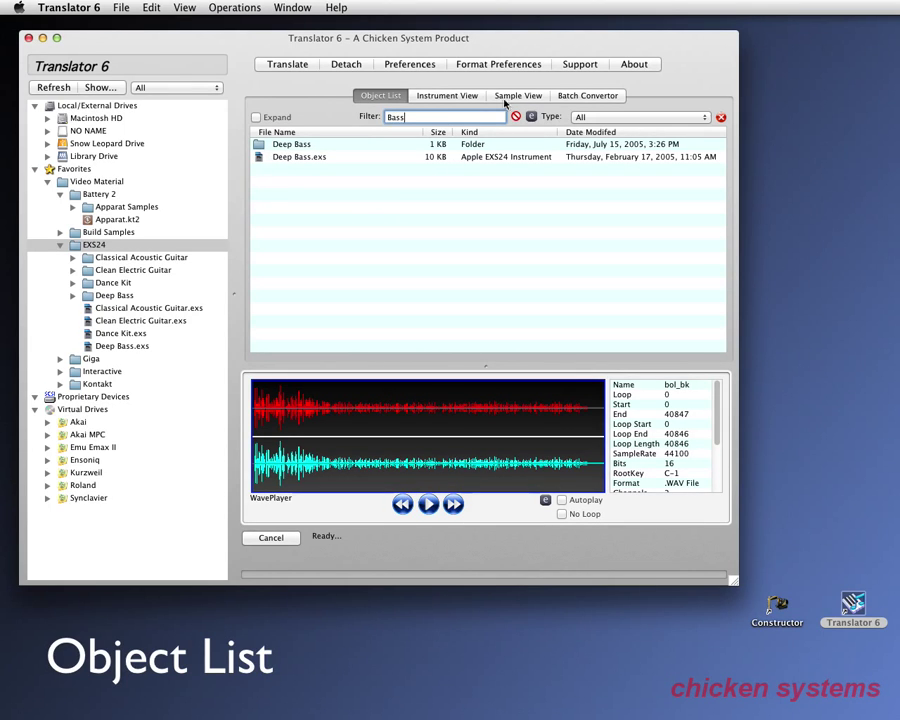
{"action": "type", "text": "ass"}
{"action": "left_click", "coordinate": [515, 116]}
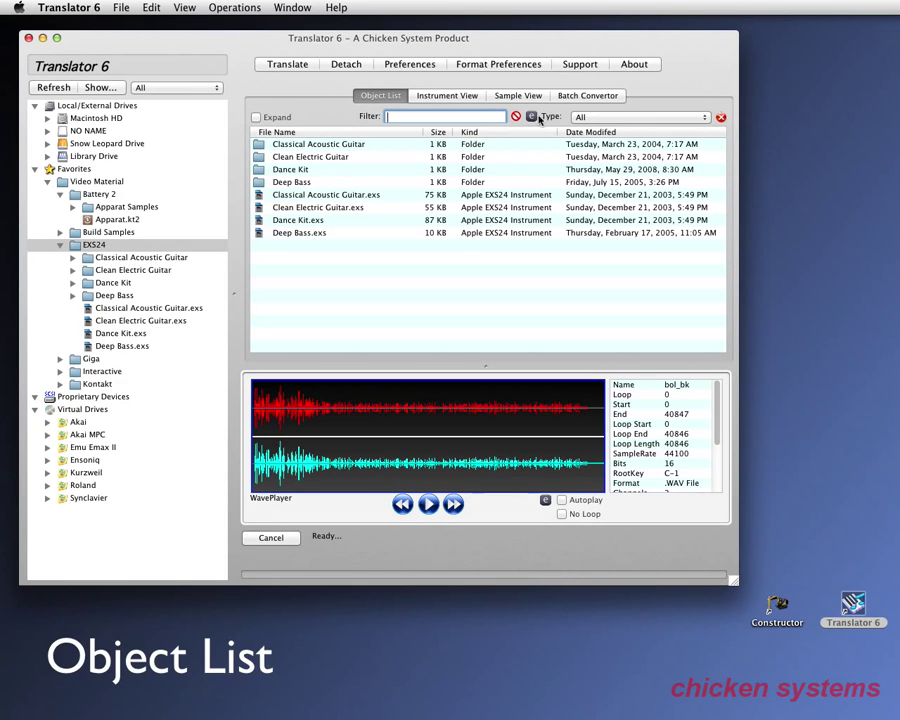
{"action": "left_click", "coordinate": [532, 117]}
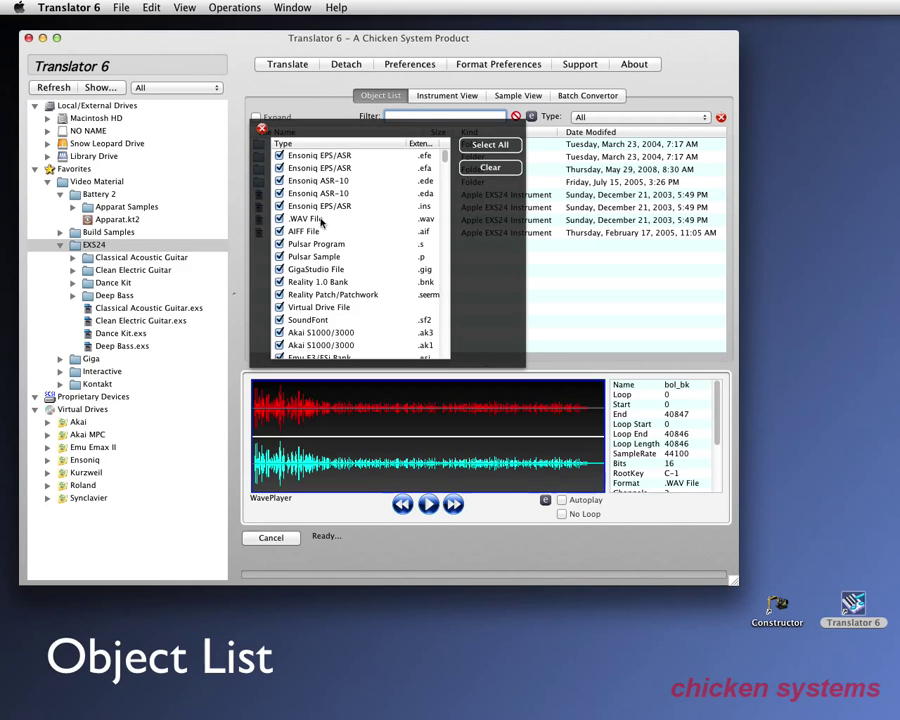
{"action": "left_click", "coordinate": [279, 243]}
{"action": "left_click", "coordinate": [279, 231]}
{"action": "left_click", "coordinate": [279, 218]}
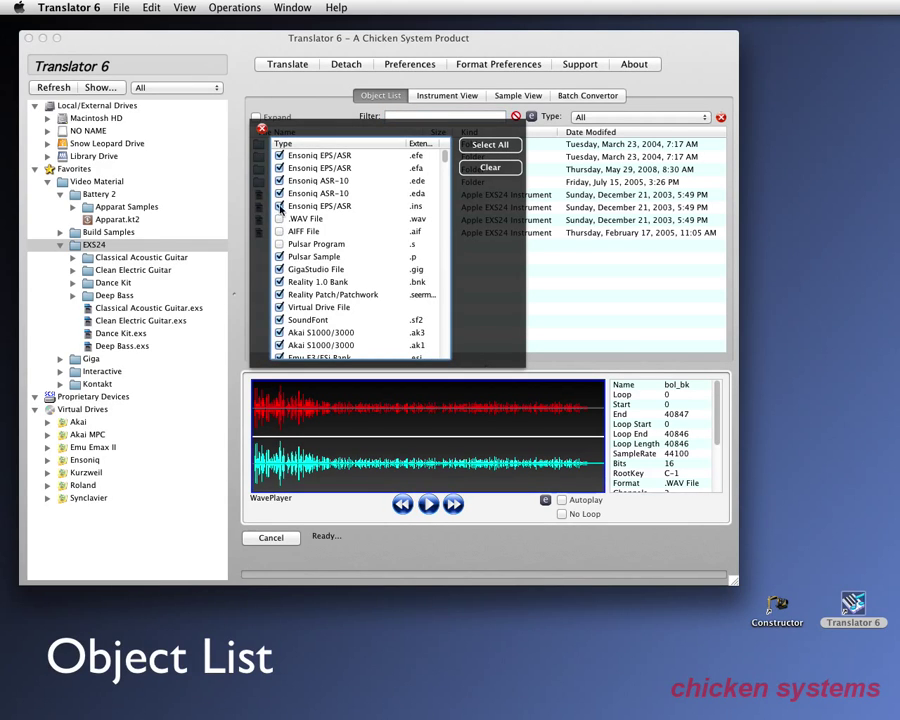
{"action": "left_click", "coordinate": [279, 205]}
{"action": "left_click", "coordinate": [490, 145]}
{"action": "left_click", "coordinate": [261, 130]}
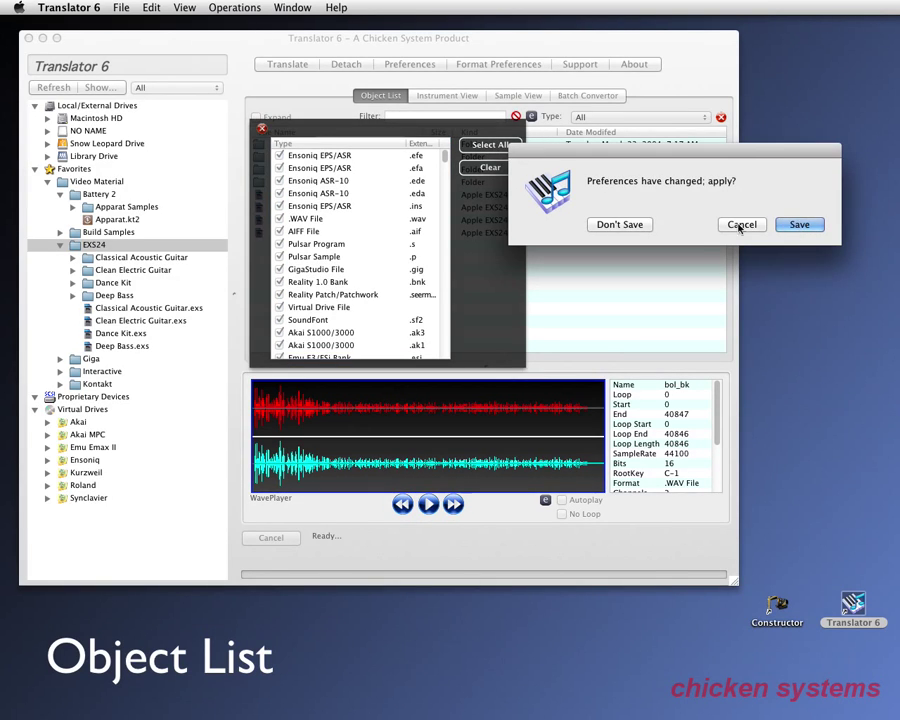
{"action": "left_click", "coordinate": [617, 226]}
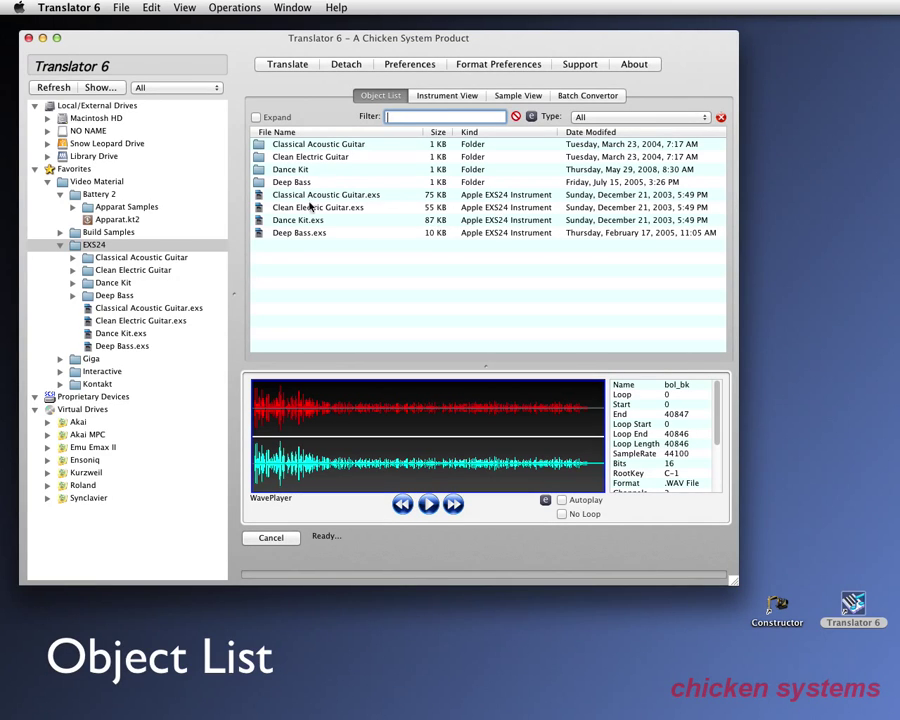
Expand Akai › Akai TEST ONLY › Partition A and select the SO WHAT volume.
{"action": "left_click", "coordinate": [47, 422]}
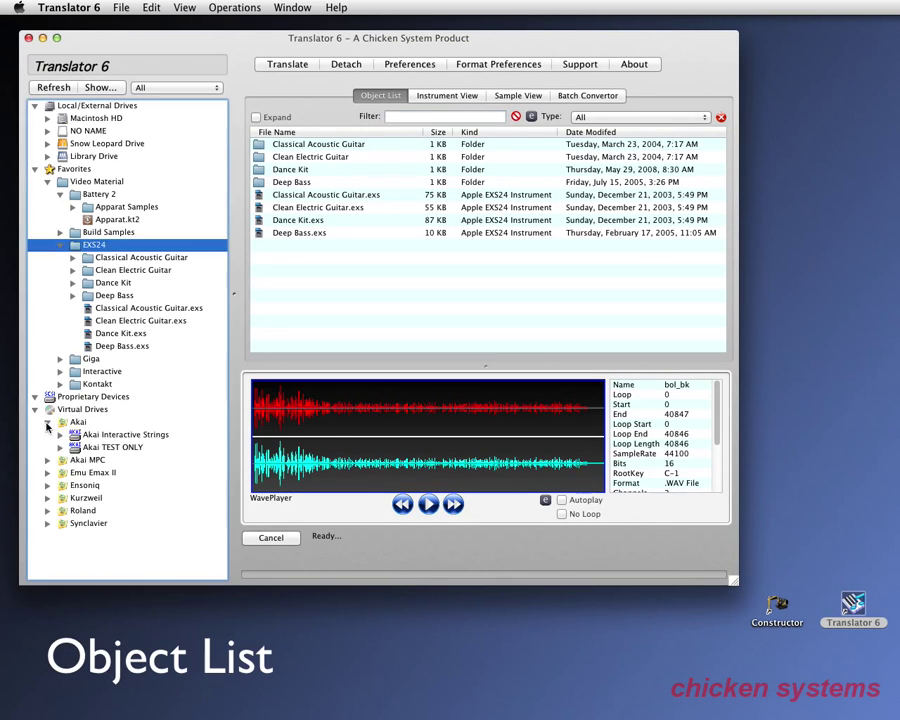
{"action": "left_click", "coordinate": [60, 447]}
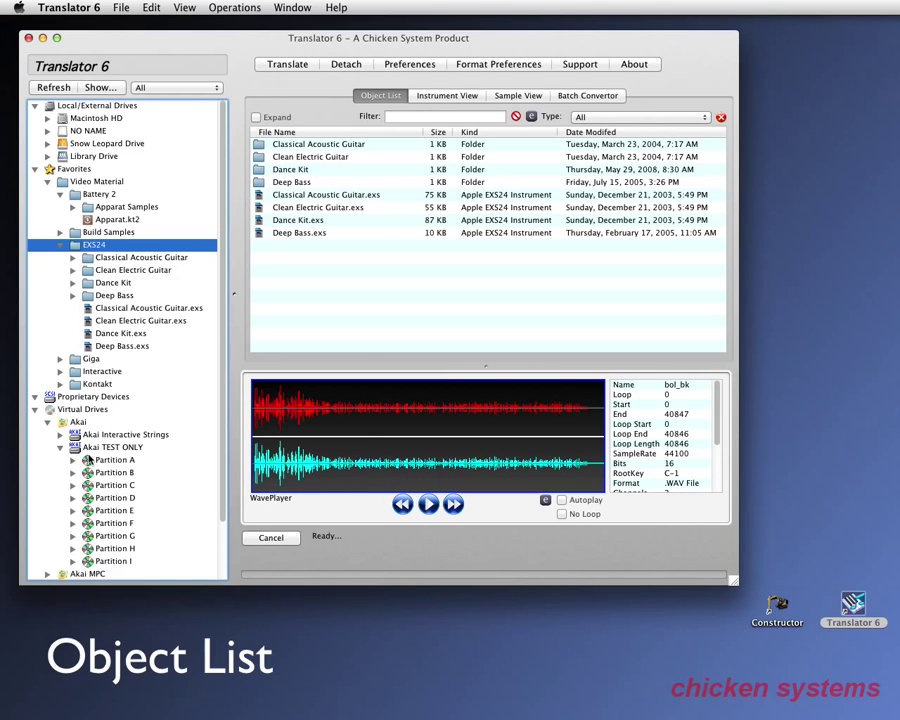
{"action": "left_click", "coordinate": [88, 460]}
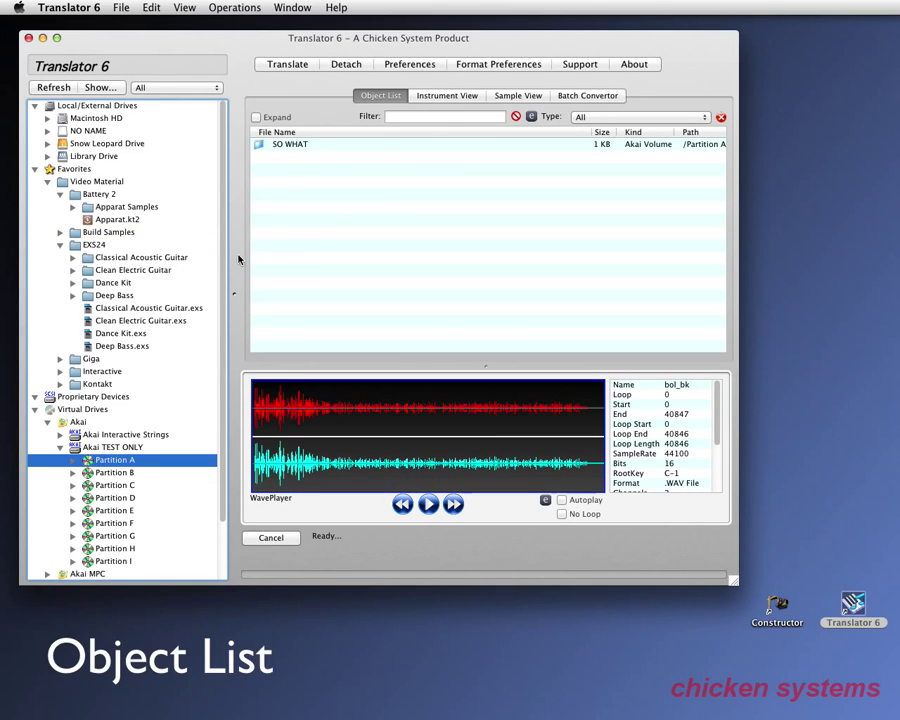
{"action": "left_click", "coordinate": [293, 148]}
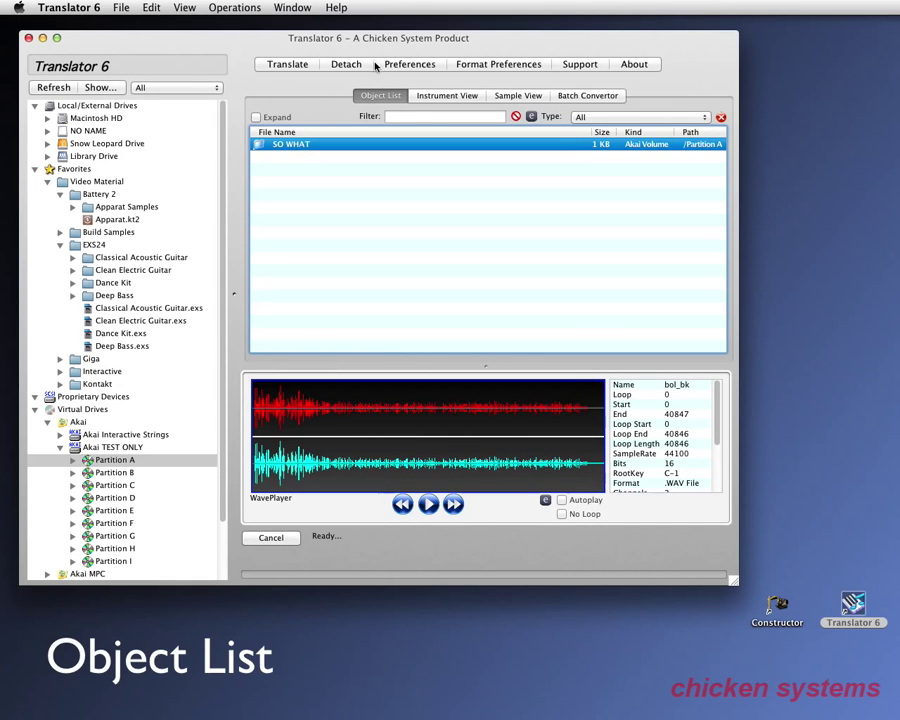
Uncheck Disallow Renaming in Preferences and save the preferences.
{"action": "left_click", "coordinate": [412, 65]}
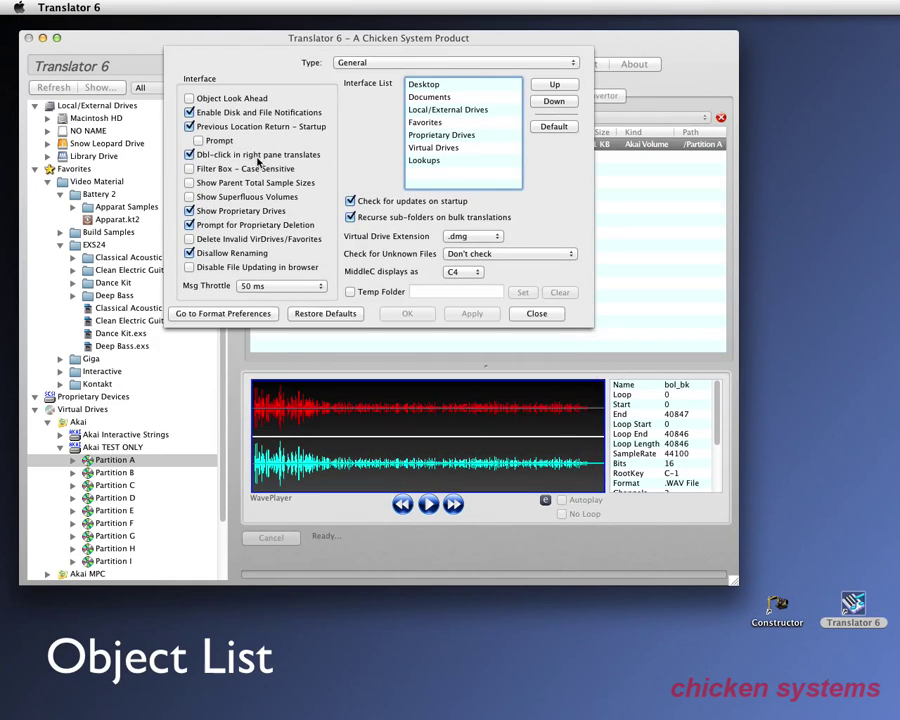
{"action": "left_click", "coordinate": [189, 253]}
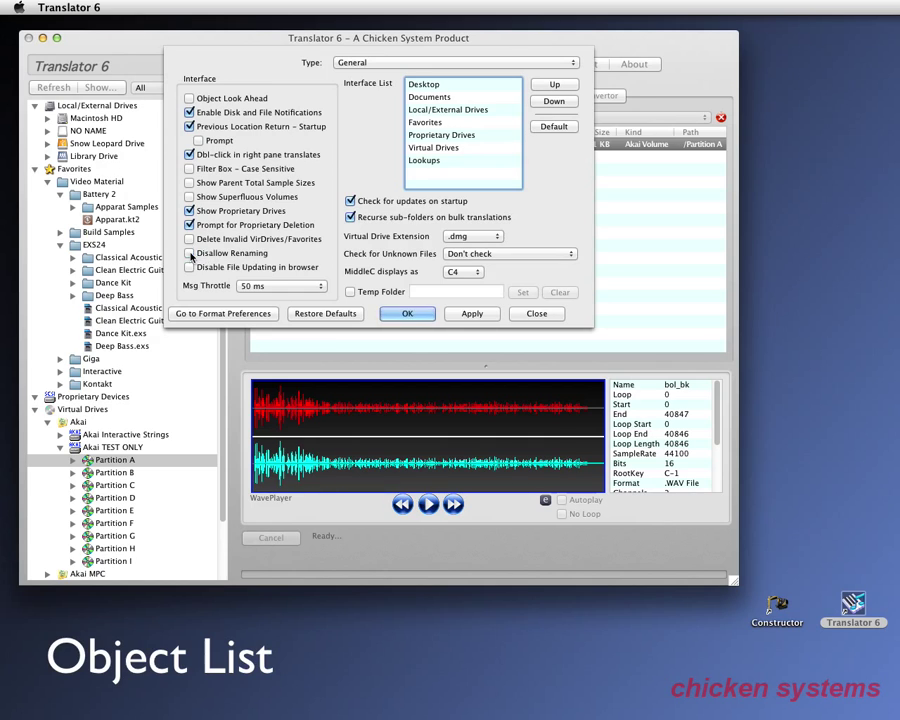
{"action": "left_click", "coordinate": [400, 313]}
{"action": "left_click", "coordinate": [800, 223]}
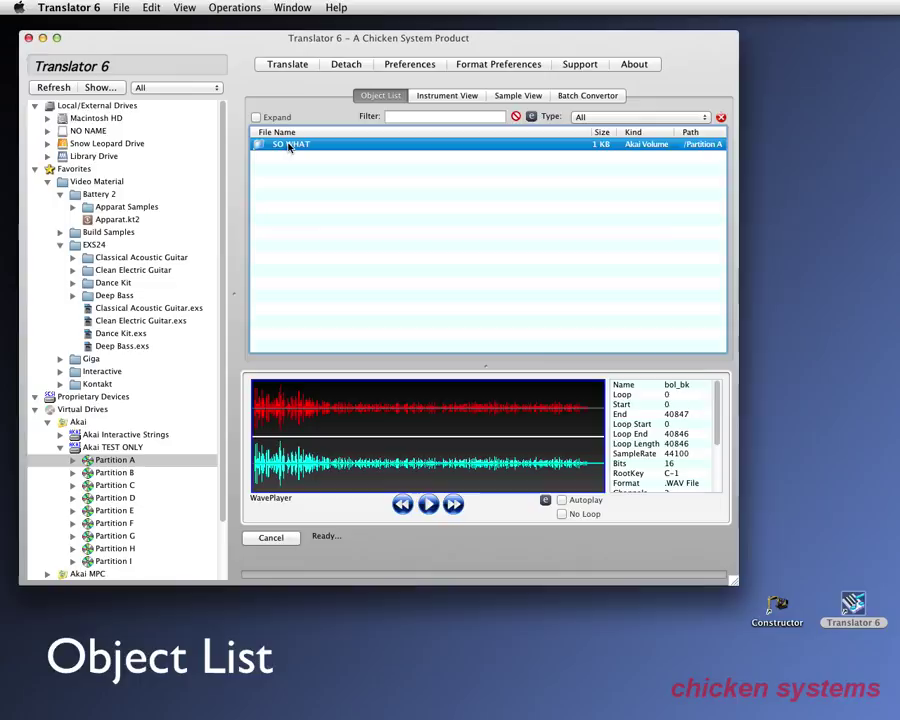
Rename the SO WHAT volume to HENRY.
{"action": "left_click", "coordinate": [289, 146]}
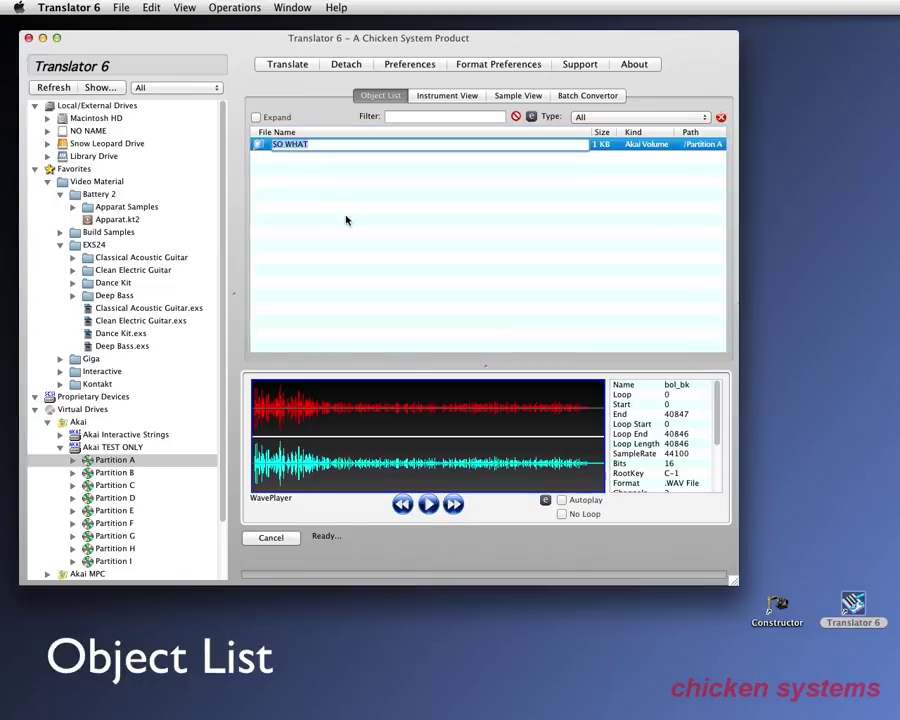
{"action": "type", "text": "Henry"}
{"action": "key", "text": "Return"}
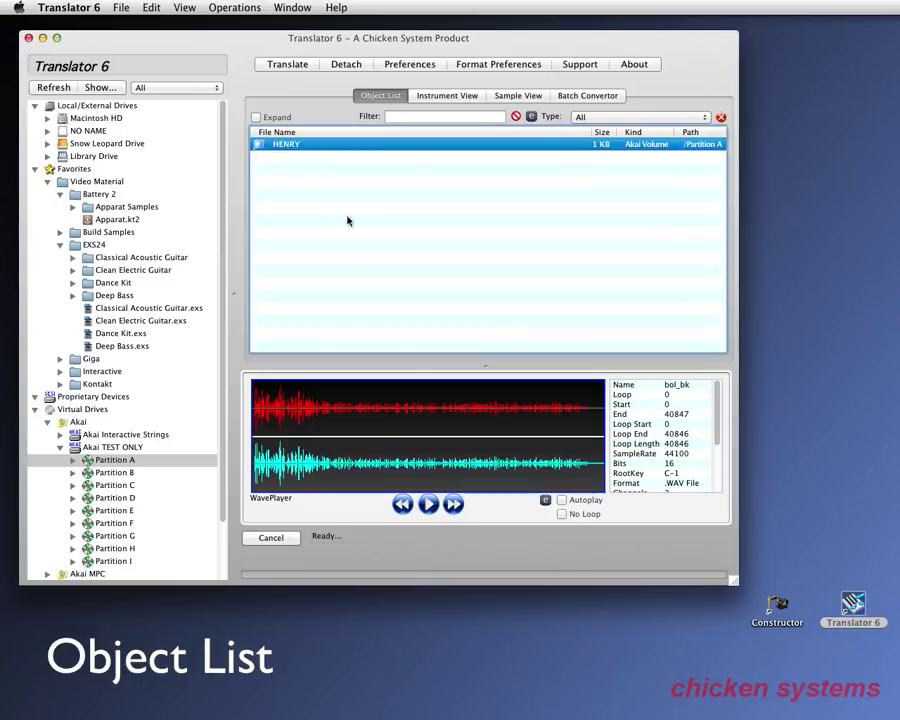
Open the HENRY volume, preview DEEP BASS 4C, then collapse the Akai drives.
{"action": "left_click", "coordinate": [72, 460]}
{"action": "left_click", "coordinate": [121, 473]}
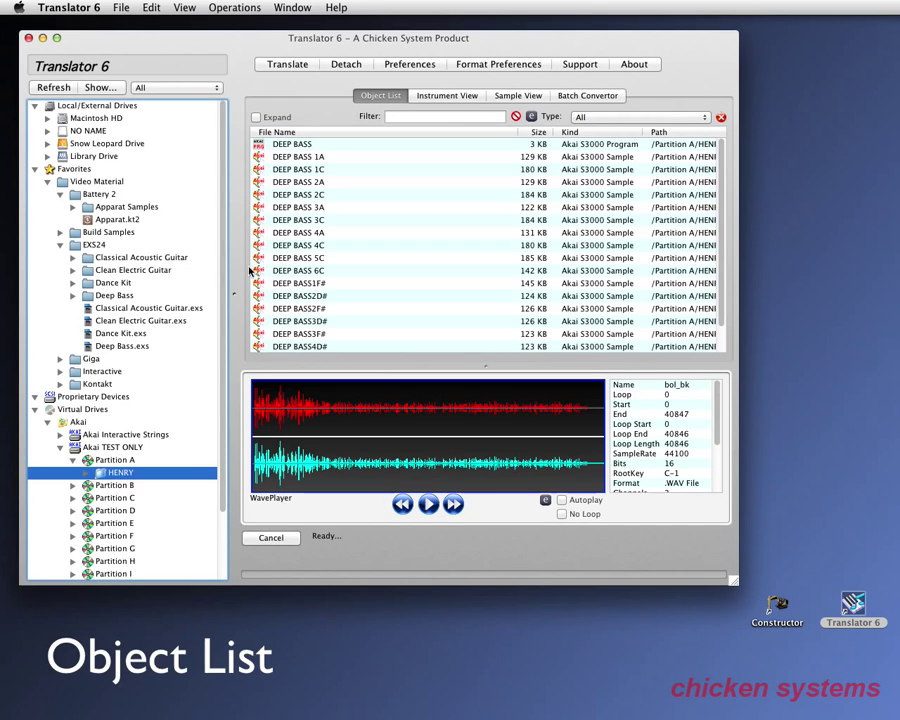
{"action": "left_click", "coordinate": [282, 246]}
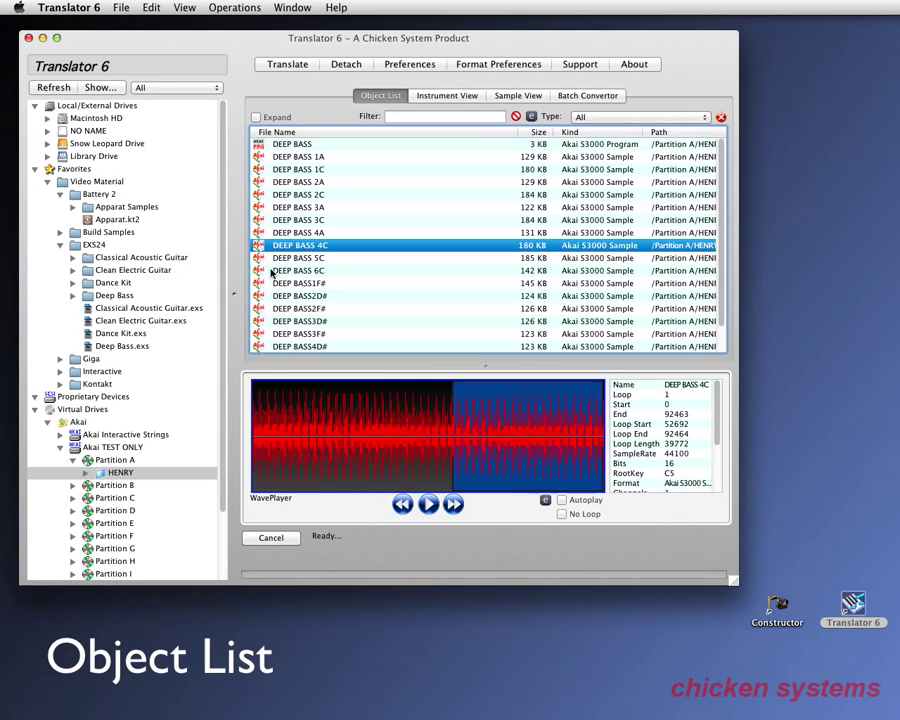
{"action": "left_click", "coordinate": [47, 423]}
{"action": "left_click", "coordinate": [47, 423]}
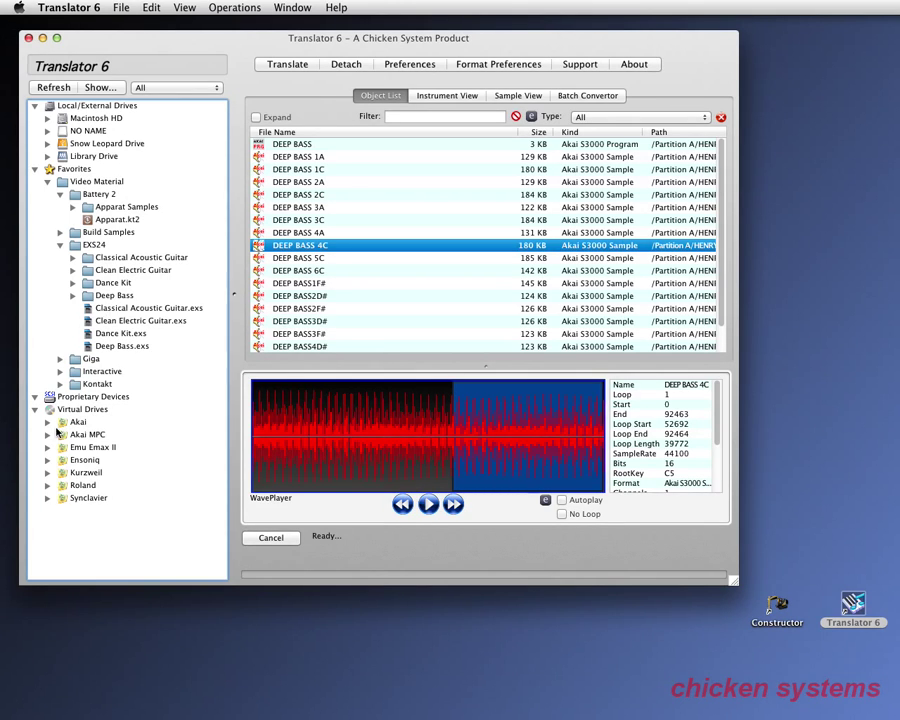
Collapse EXS24 and Video Material, then expand Roland › Roland Orchestral Vol. 2 › Patches.
{"action": "left_click", "coordinate": [60, 245]}
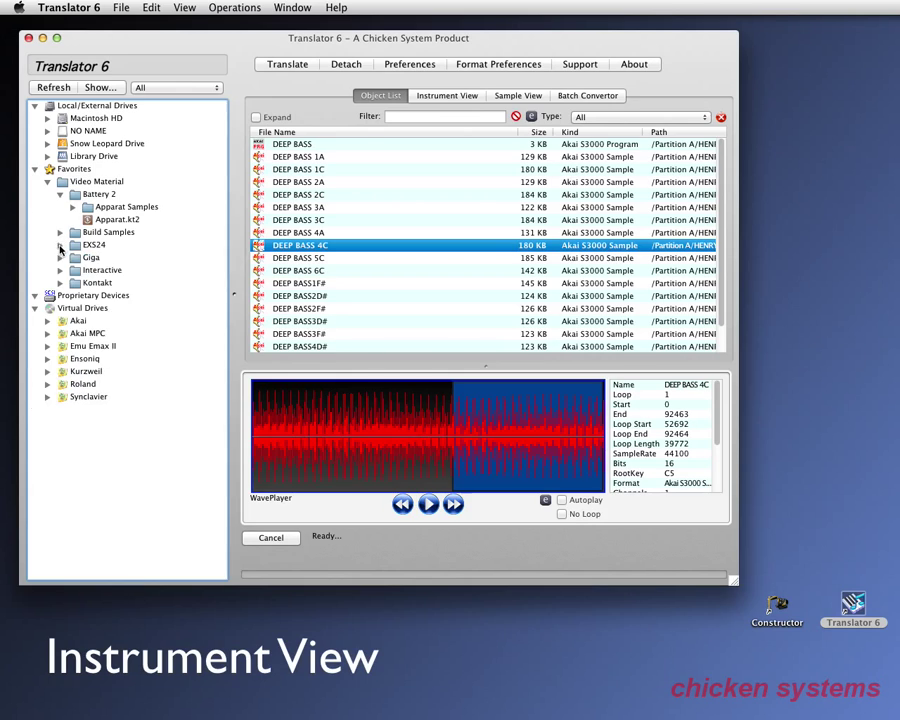
{"action": "left_click", "coordinate": [48, 182]}
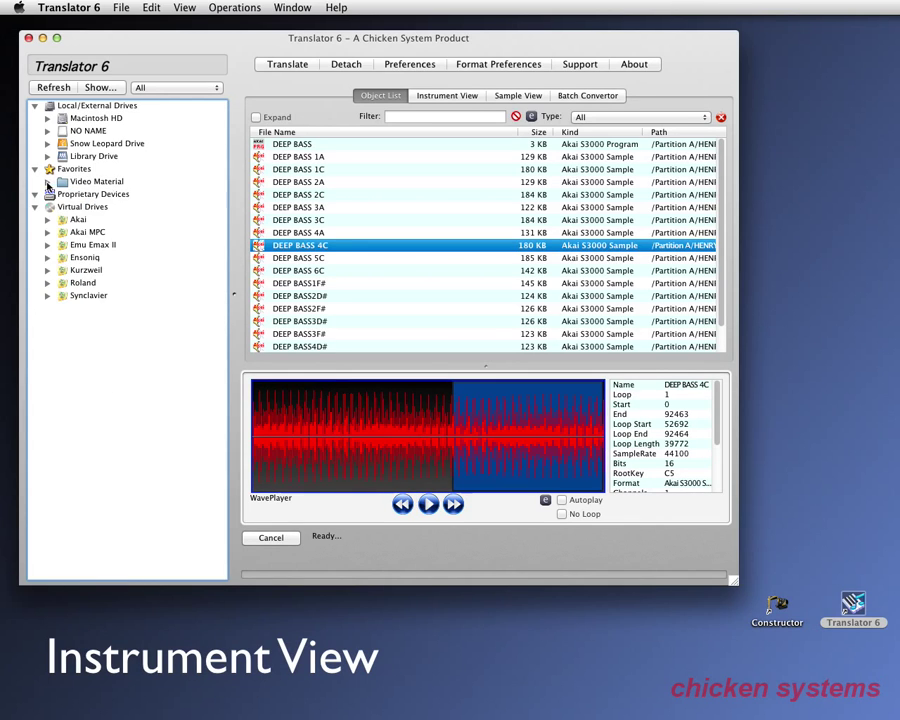
{"action": "left_click", "coordinate": [47, 283]}
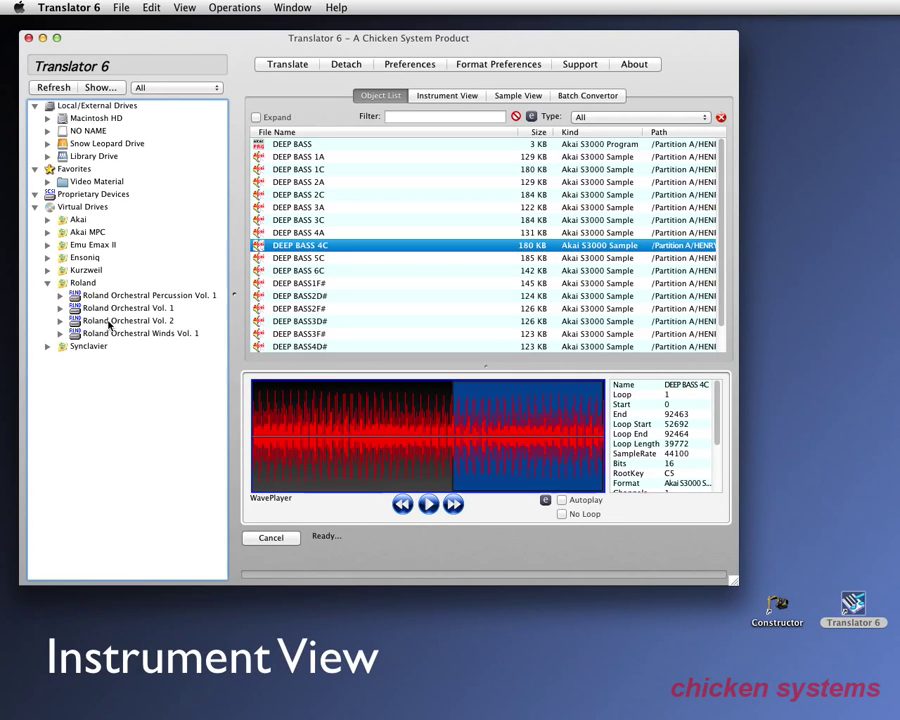
{"action": "left_click", "coordinate": [109, 322]}
{"action": "left_click", "coordinate": [60, 321]}
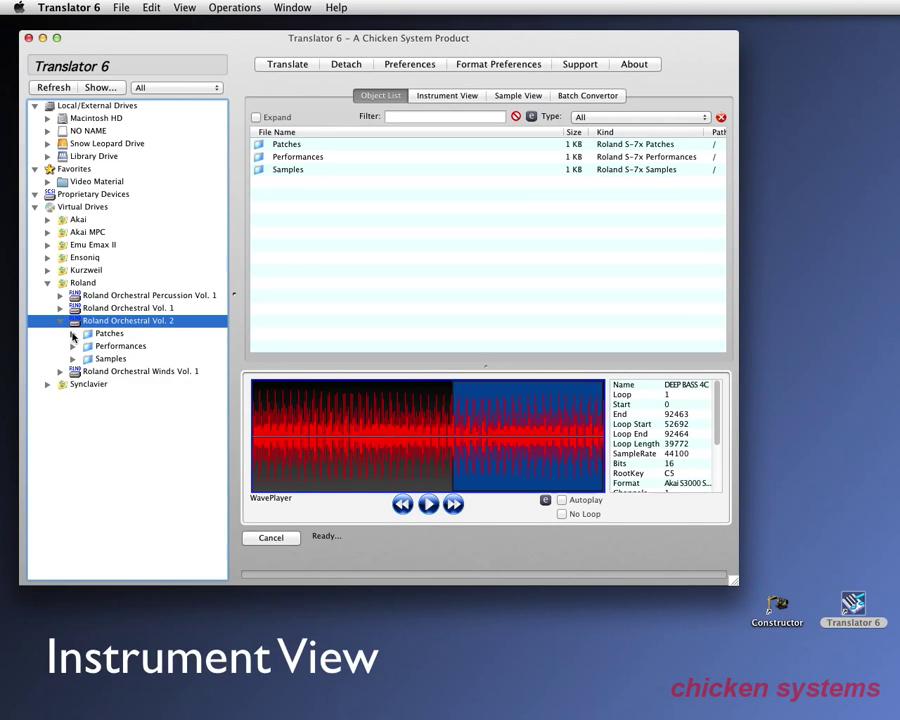
{"action": "left_click", "coordinate": [72, 334]}
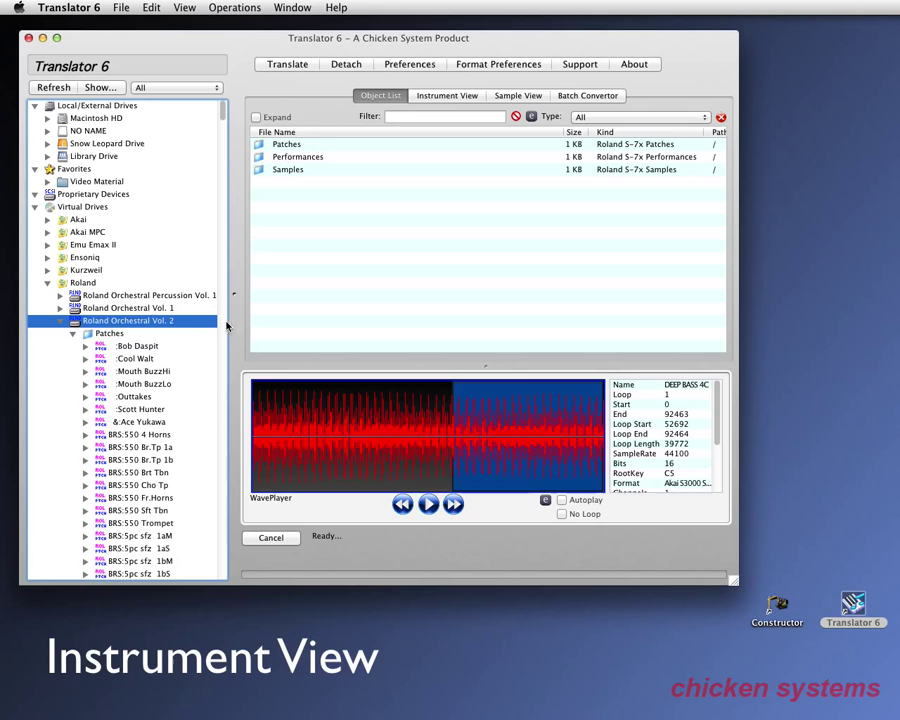
{"action": "left_click_drag", "start_coordinate": [224, 117], "coordinate": [224, 124]}
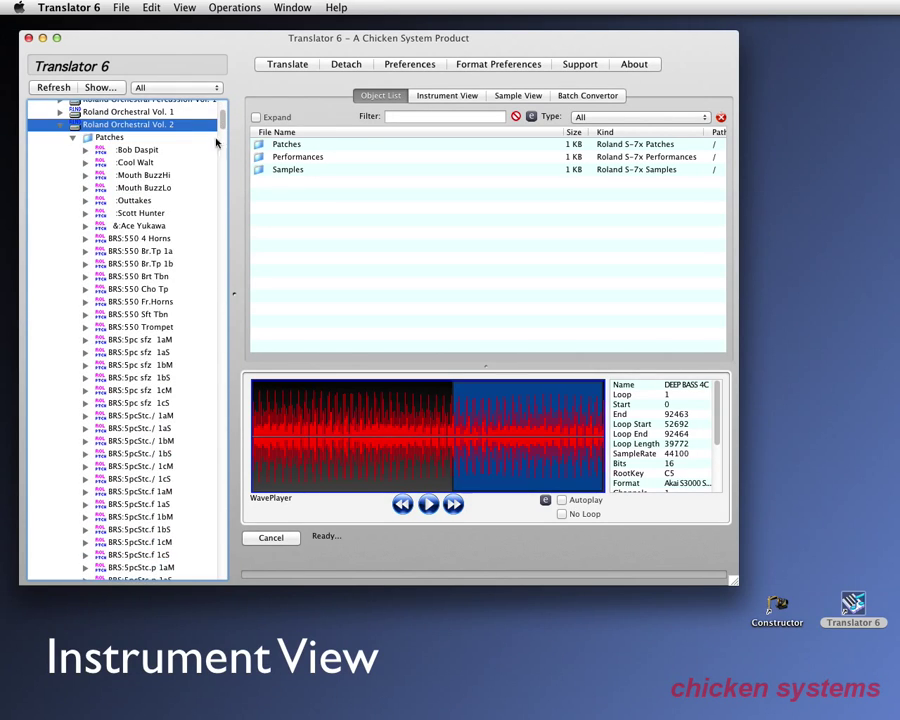
Open BRS:550 Cho Tp, then compare the samples of the Fr.Horns, Sft Tbn and other brass patches.
{"action": "double_click", "coordinate": [126, 290]}
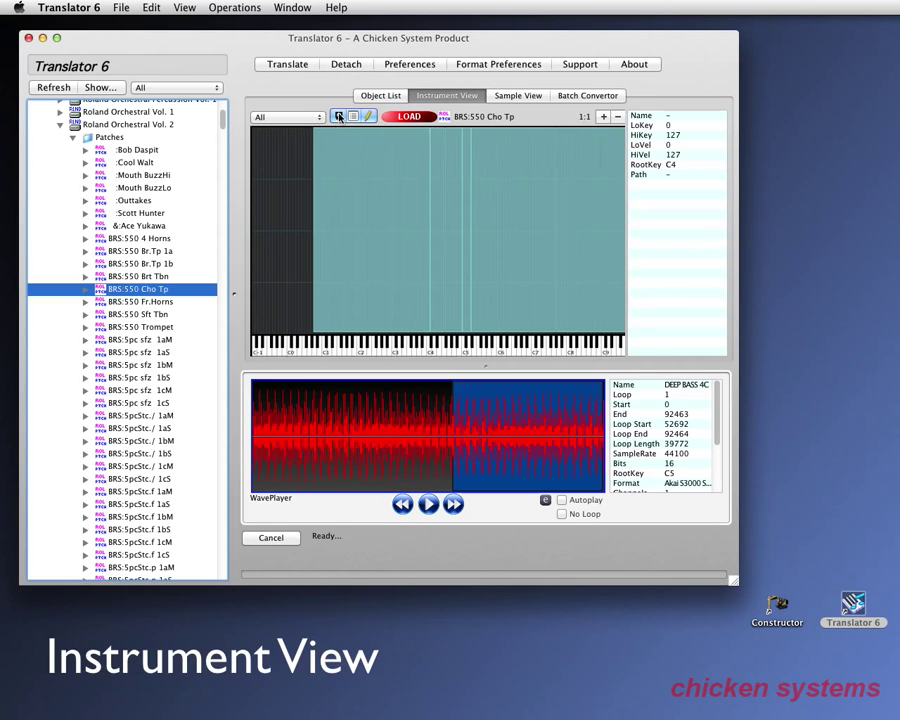
{"action": "left_click", "coordinate": [187, 303]}
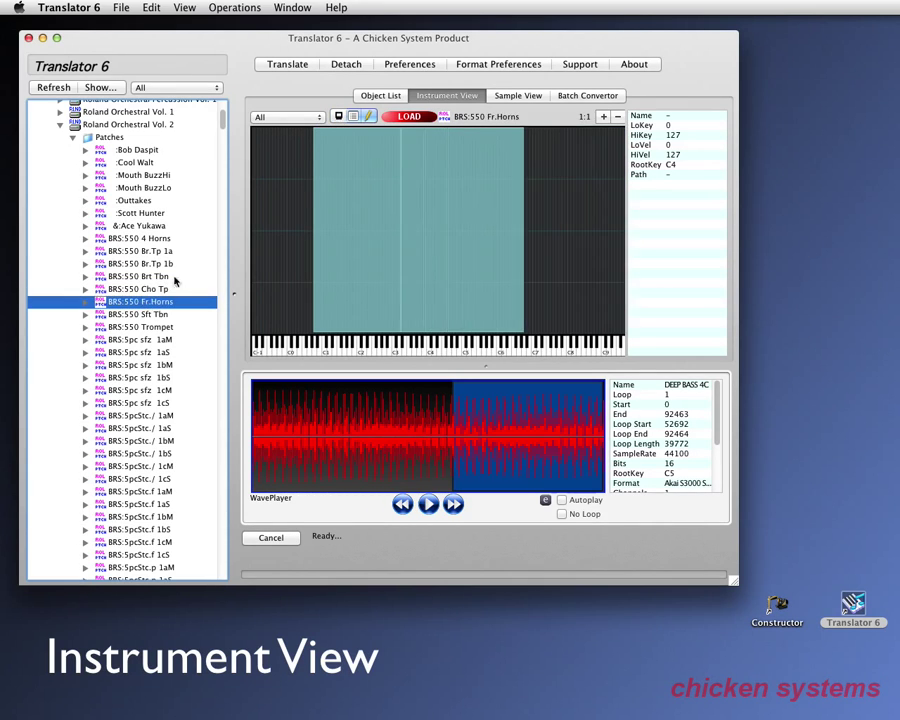
{"action": "left_click", "coordinate": [377, 95]}
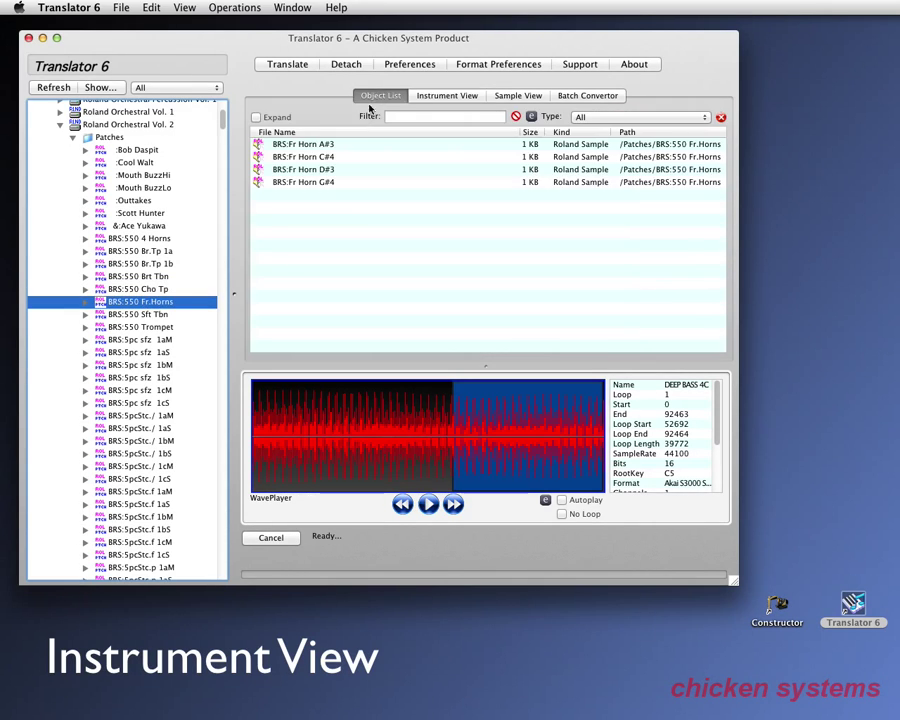
{"action": "left_click", "coordinate": [128, 366]}
{"action": "left_click", "coordinate": [125, 313]}
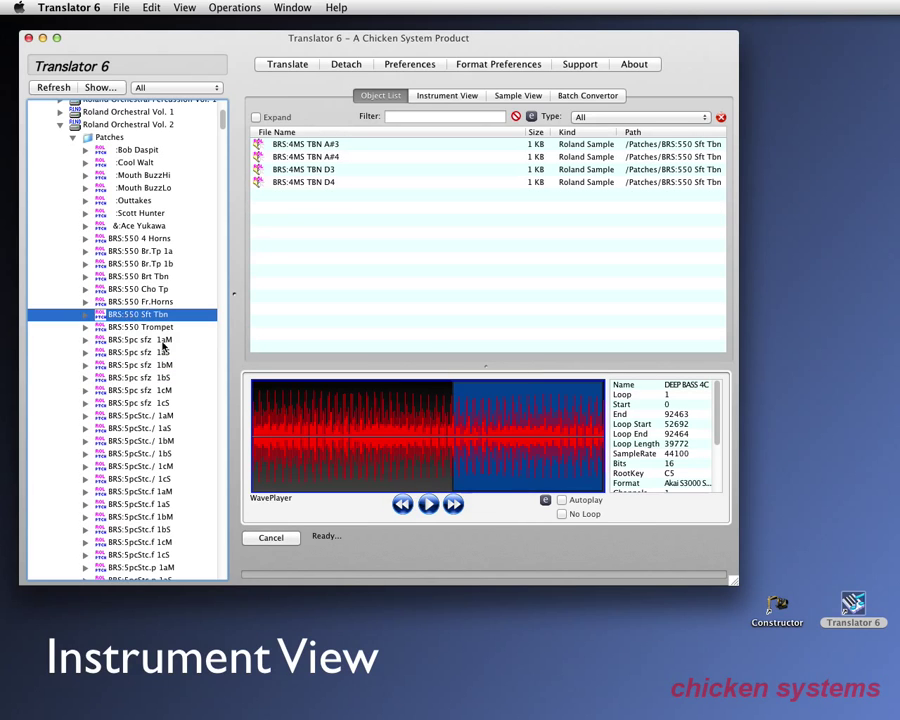
{"action": "left_click", "coordinate": [131, 302]}
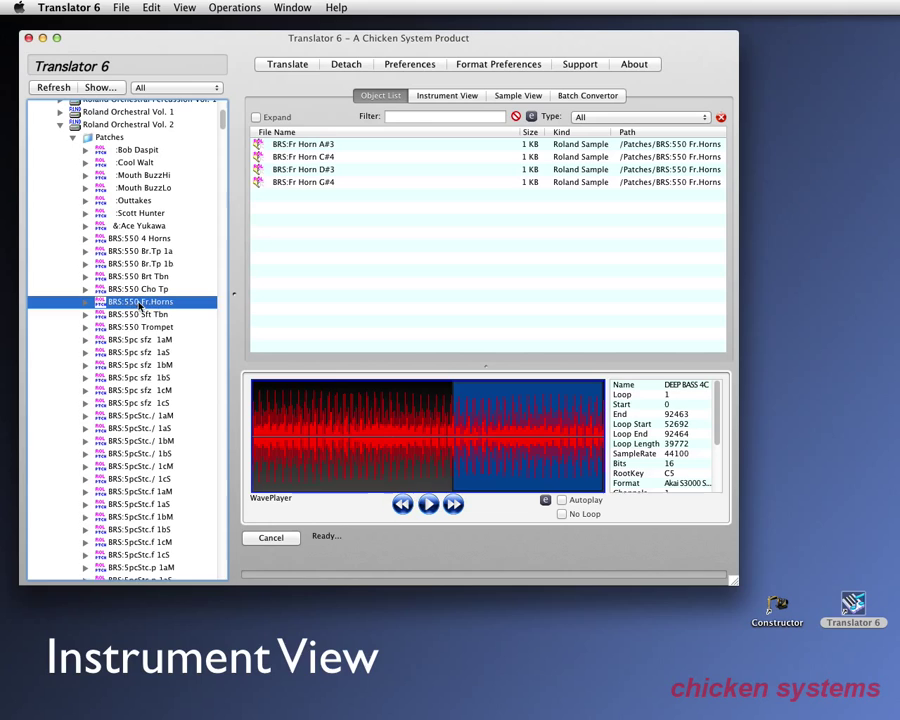
List the BRS:550 Cho Tp samples and load them into its key map.
{"action": "left_click", "coordinate": [135, 289]}
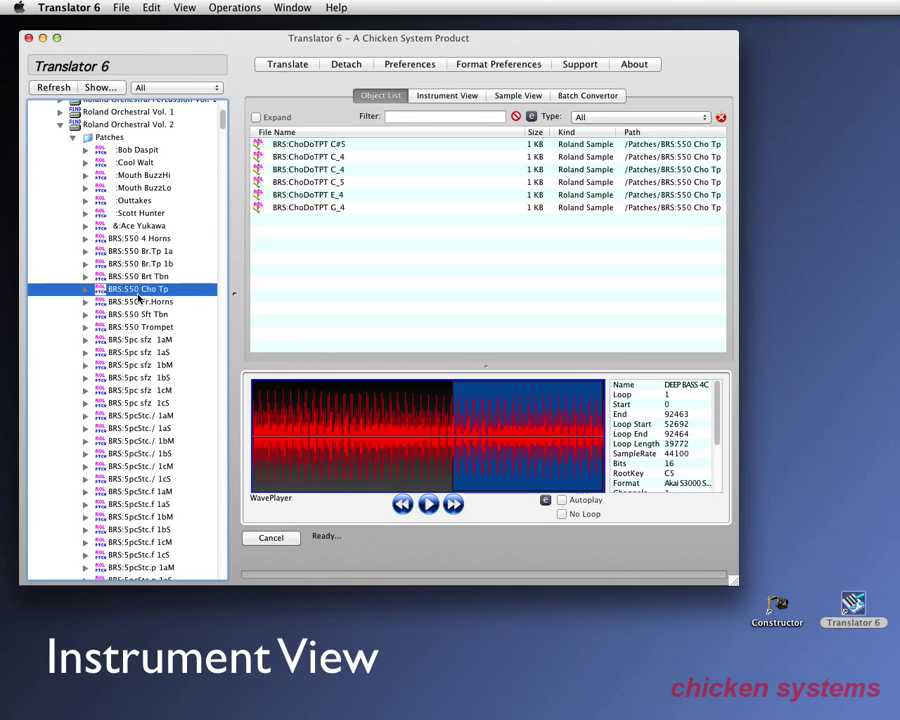
{"action": "left_click", "coordinate": [451, 94]}
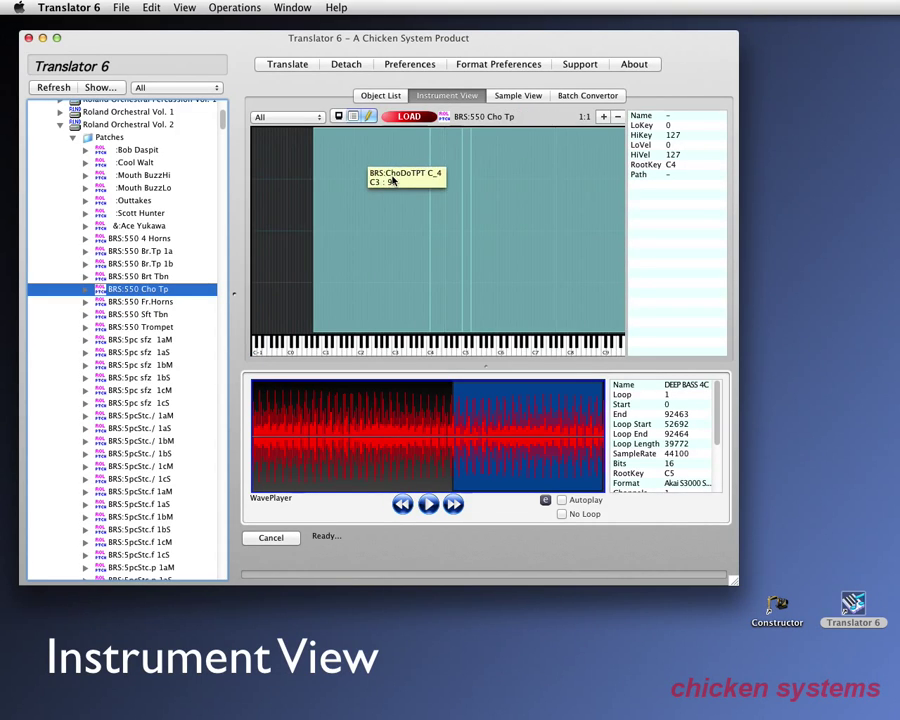
{"action": "left_click", "coordinate": [411, 118]}
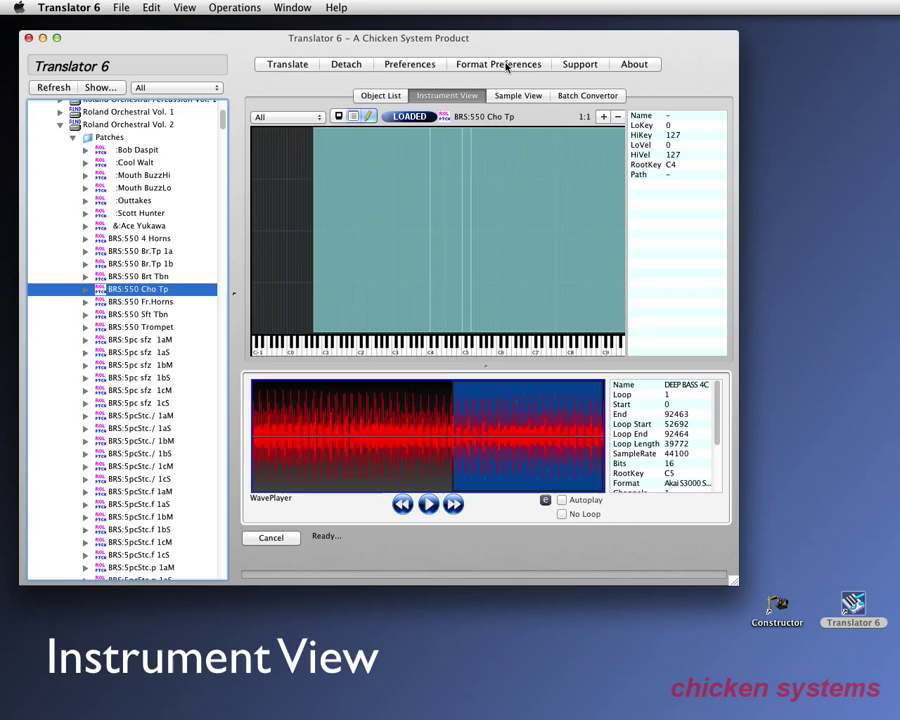
Choose MIDISPORT 2x2 Port A as the MIDI In driver in Audio/MIDI preferences and save.
{"action": "left_click", "coordinate": [430, 65]}
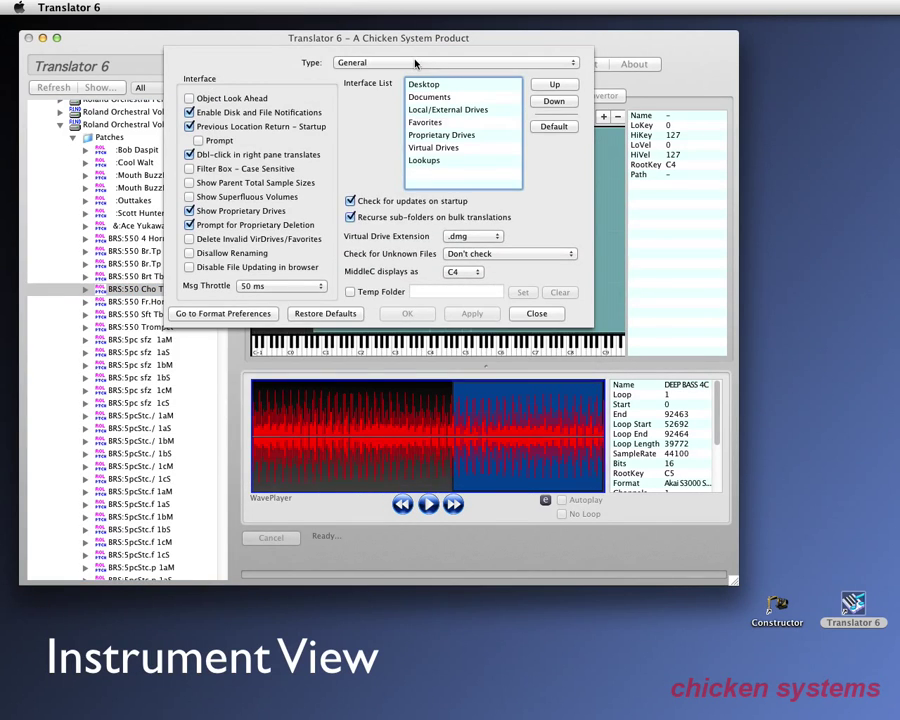
{"action": "left_click", "coordinate": [432, 62]}
{"action": "left_click", "coordinate": [365, 210]}
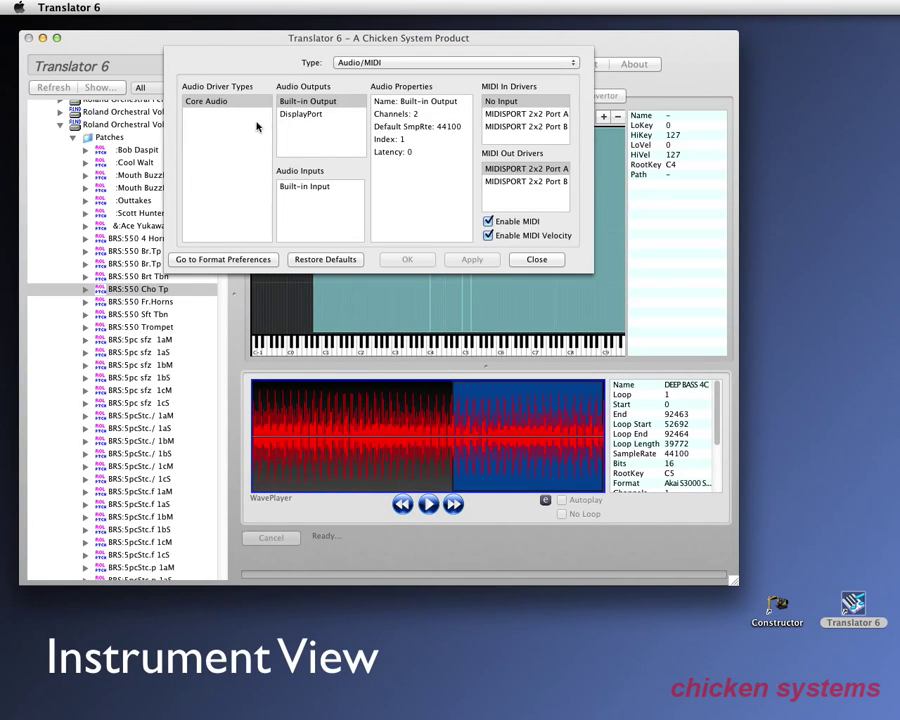
{"action": "left_click", "coordinate": [530, 114]}
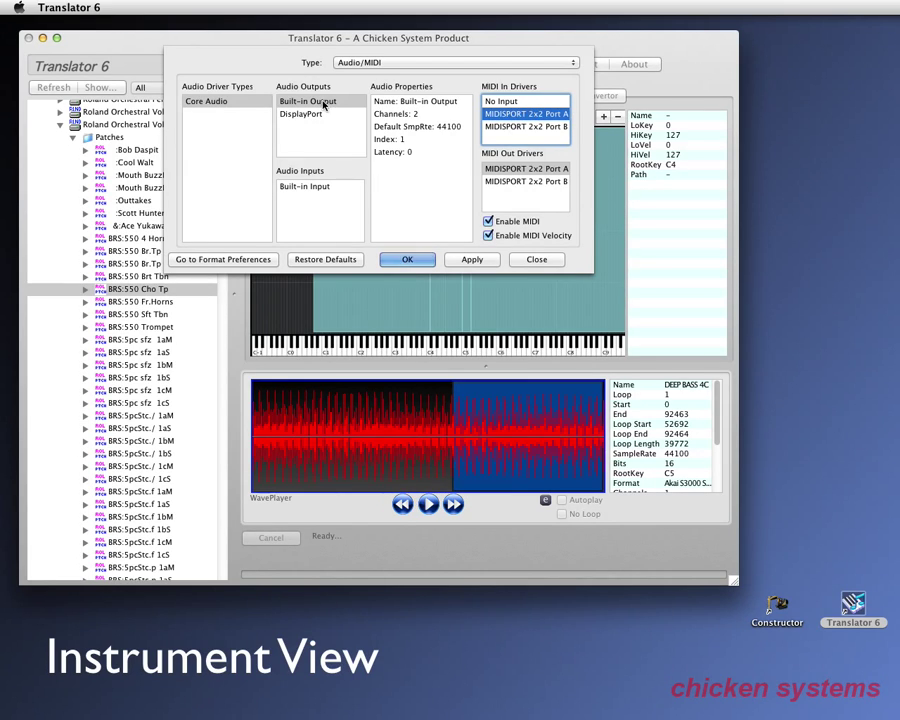
{"action": "left_click", "coordinate": [405, 259]}
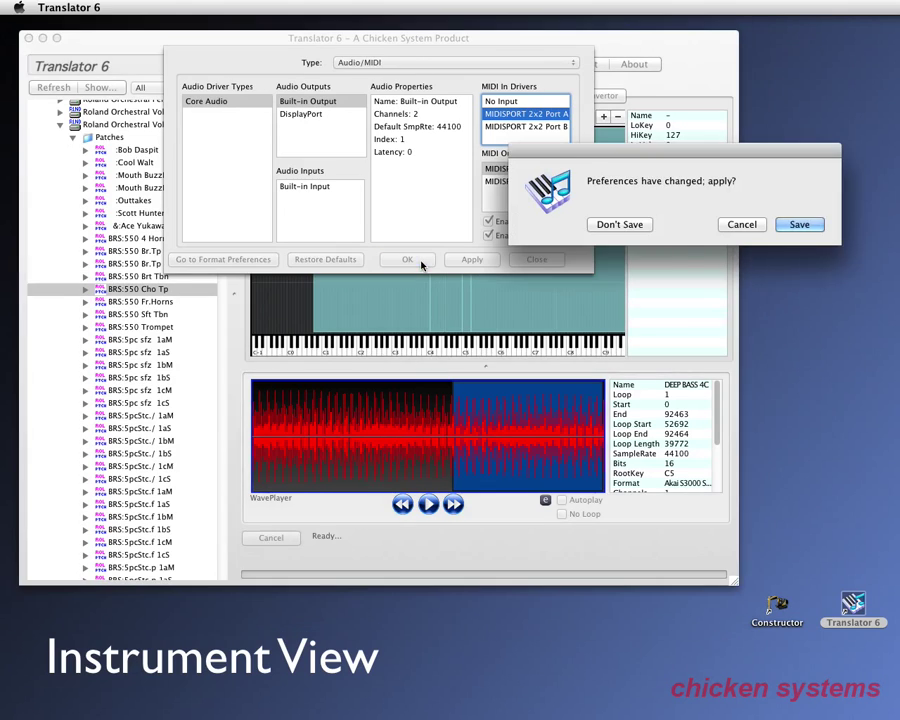
{"action": "left_click", "coordinate": [772, 226]}
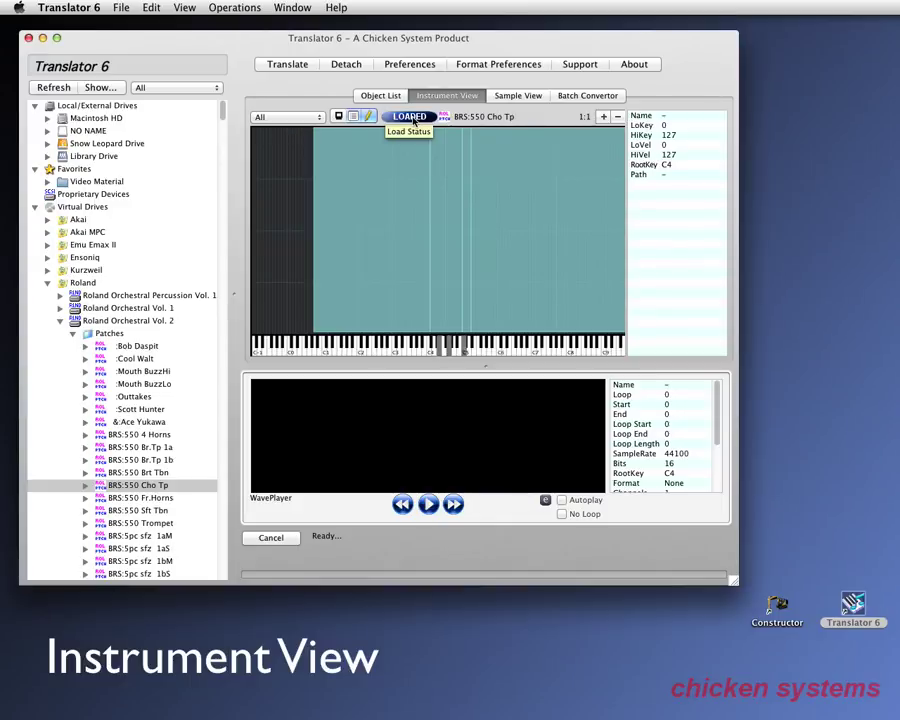
{"action": "left_click", "coordinate": [414, 118]}
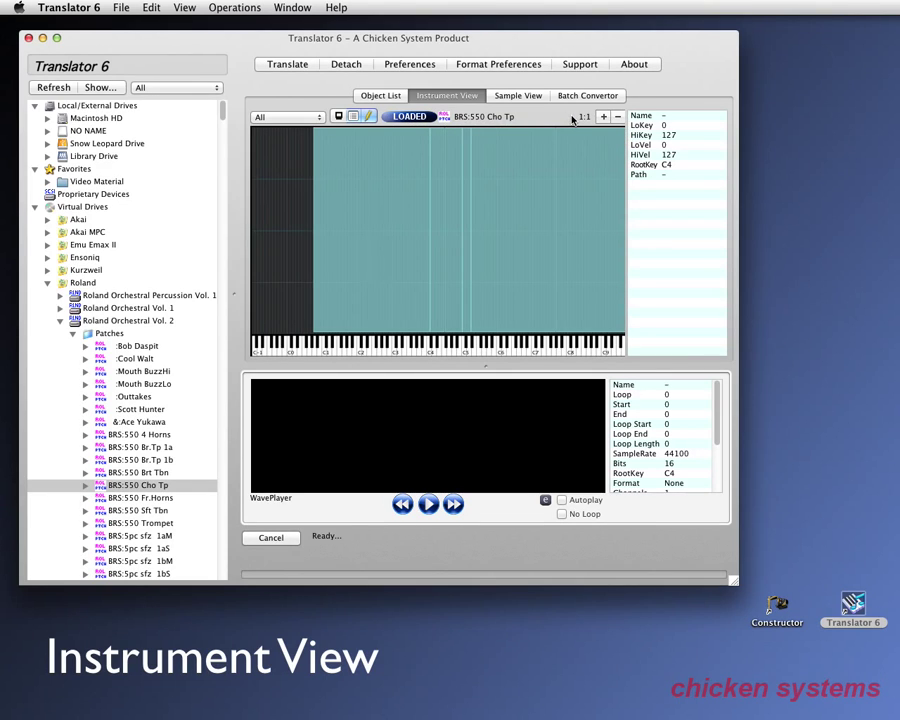
{"action": "left_click", "coordinate": [604, 117]}
{"action": "left_click", "coordinate": [604, 117]}
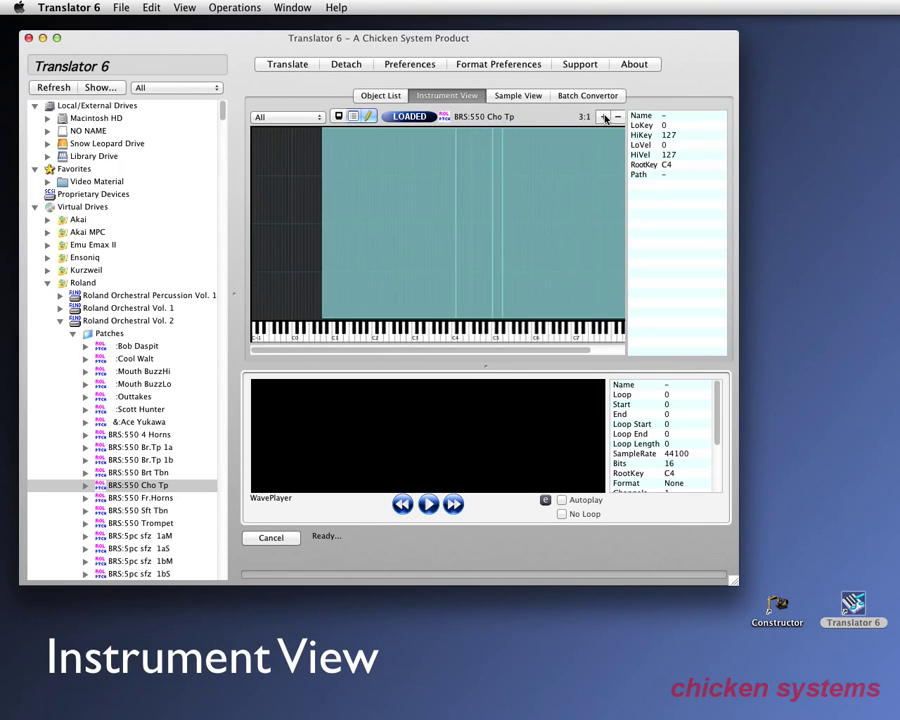
{"action": "left_click", "coordinate": [604, 117]}
{"action": "left_click", "coordinate": [604, 117]}
{"action": "left_click", "coordinate": [604, 117]}
{"action": "left_click", "coordinate": [604, 117]}
{"action": "left_click", "coordinate": [604, 117]}
{"action": "left_click", "coordinate": [604, 117]}
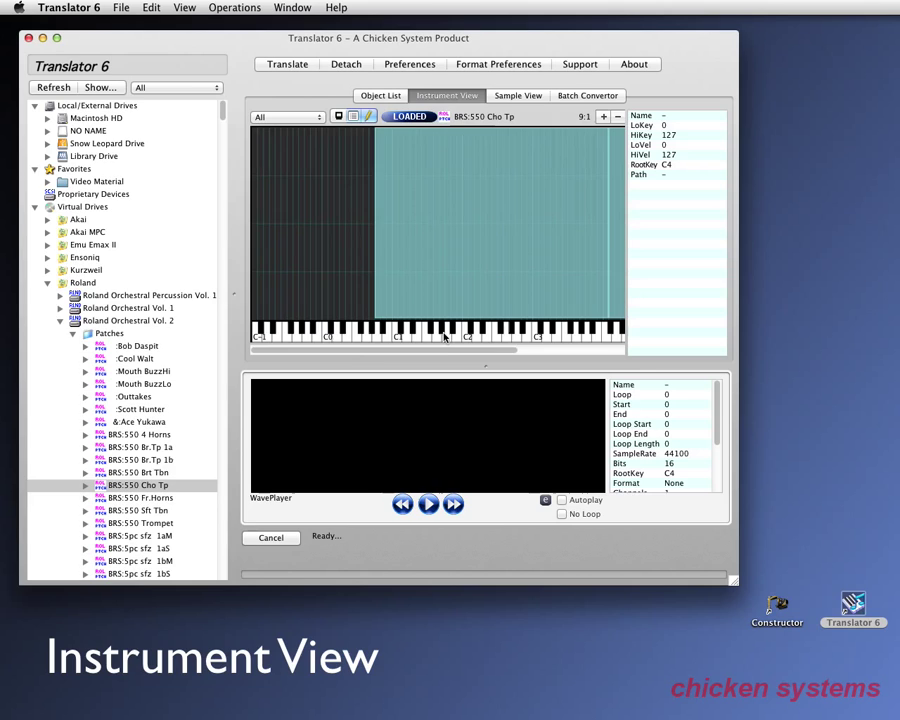
{"action": "left_click_drag", "start_coordinate": [330, 350], "coordinate": [432, 351]}
{"action": "left_click_drag", "start_coordinate": [489, 351], "coordinate": [425, 352]}
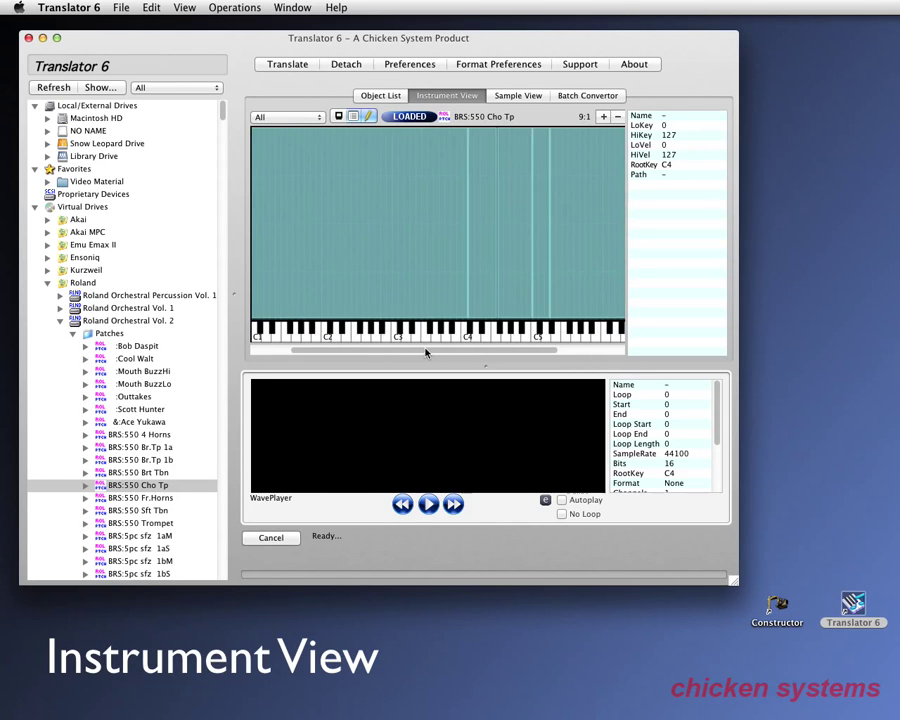
{"action": "left_click", "coordinate": [604, 117]}
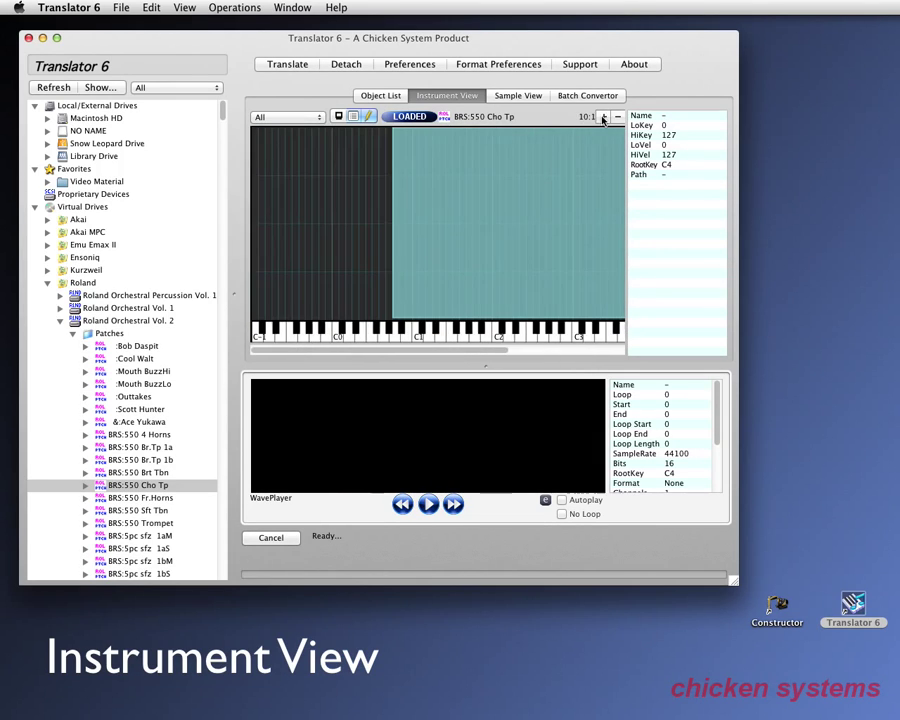
{"action": "left_click", "coordinate": [604, 117]}
{"action": "left_click", "coordinate": [604, 117]}
{"action": "left_click", "coordinate": [604, 117]}
{"action": "left_click", "coordinate": [618, 117]}
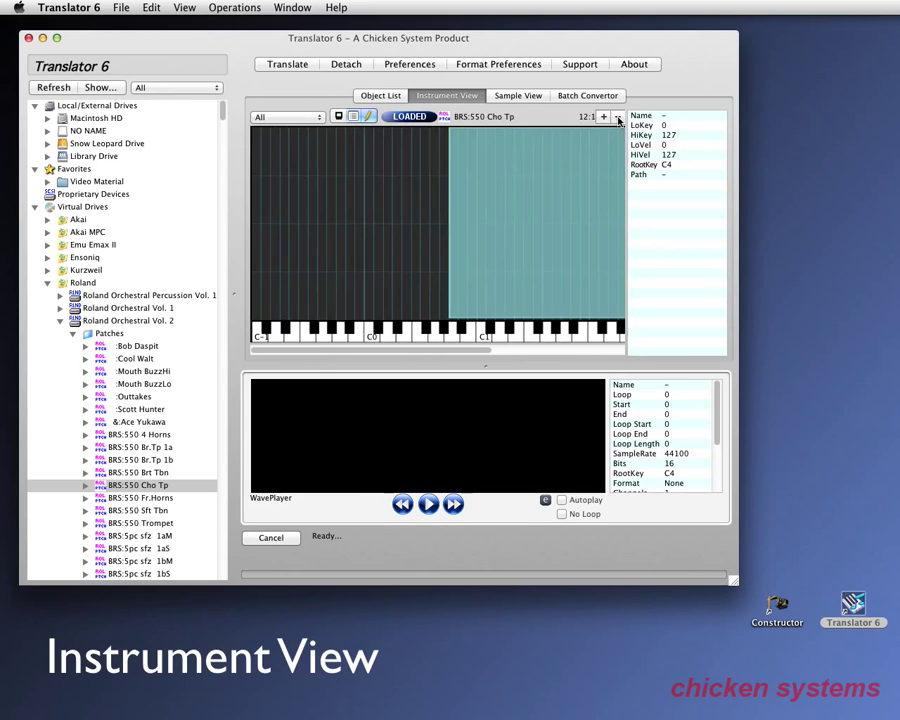
{"action": "left_click", "coordinate": [618, 117]}
{"action": "left_click", "coordinate": [618, 117]}
{"action": "left_click", "coordinate": [618, 117]}
{"action": "left_click", "coordinate": [618, 117]}
{"action": "left_click", "coordinate": [618, 117]}
{"action": "left_click", "coordinate": [618, 117]}
{"action": "left_click", "coordinate": [618, 117]}
{"action": "left_click", "coordinate": [618, 117]}
{"action": "left_click", "coordinate": [618, 117]}
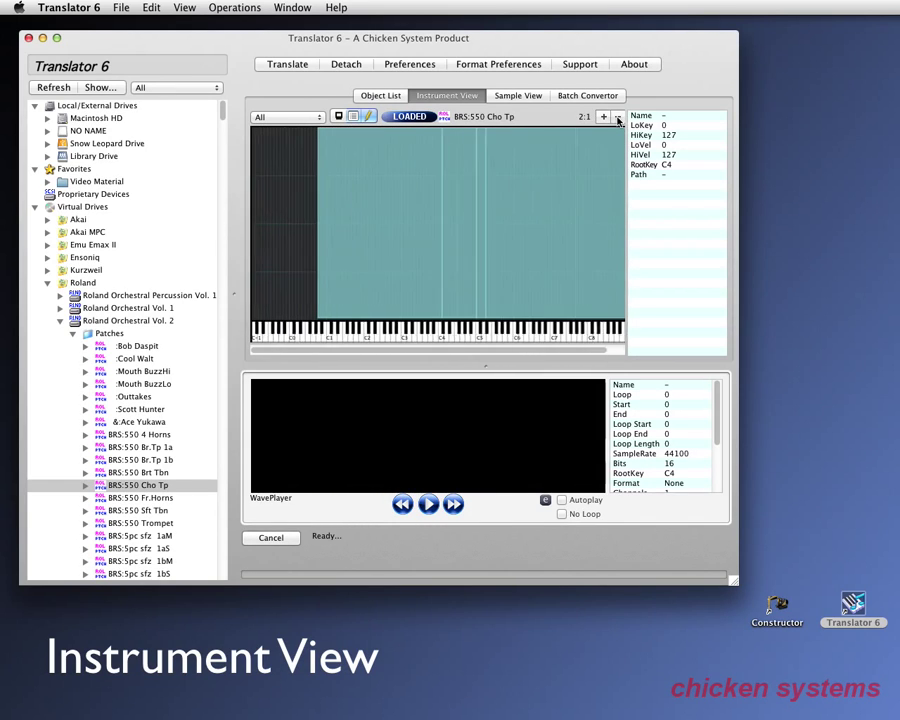
{"action": "left_click", "coordinate": [618, 117]}
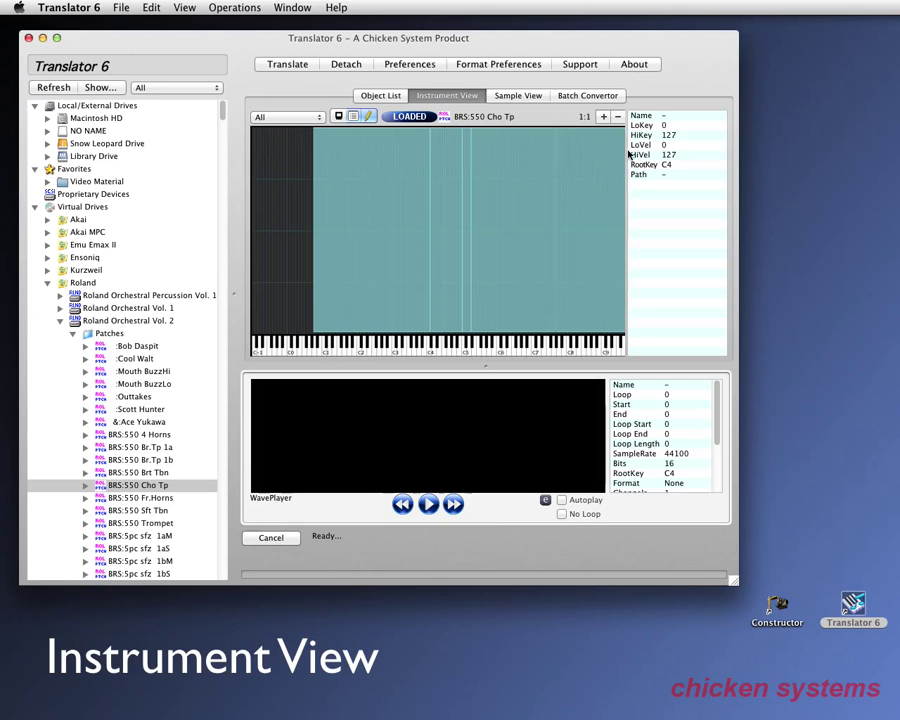
Select the Cho Tp A0–C4 zone (root key C4), hiding and restoring its properties panel.
{"action": "left_click", "coordinate": [370, 175]}
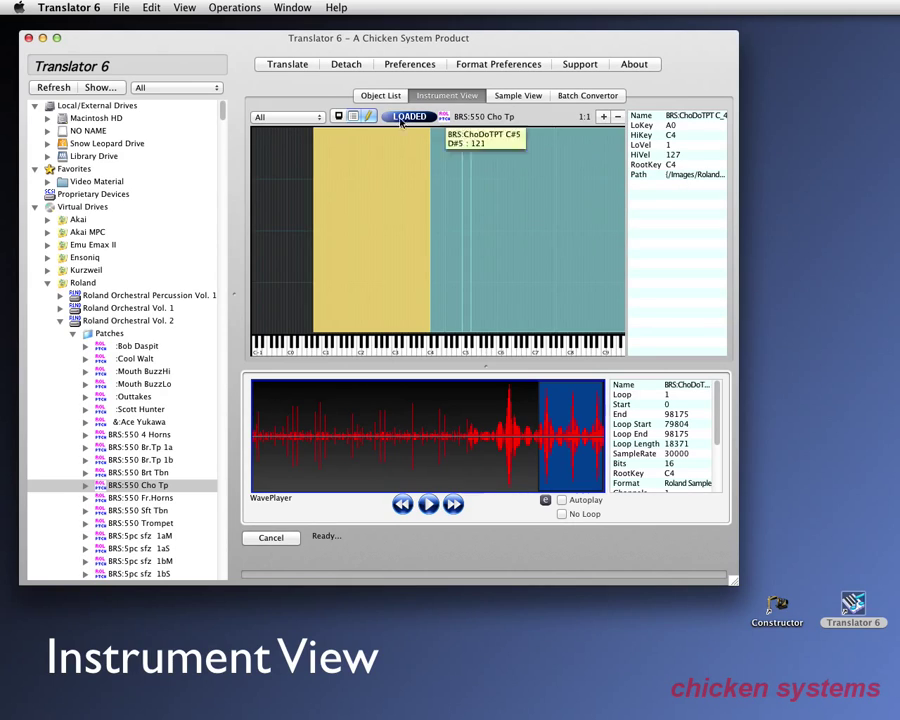
{"action": "left_click", "coordinate": [353, 117]}
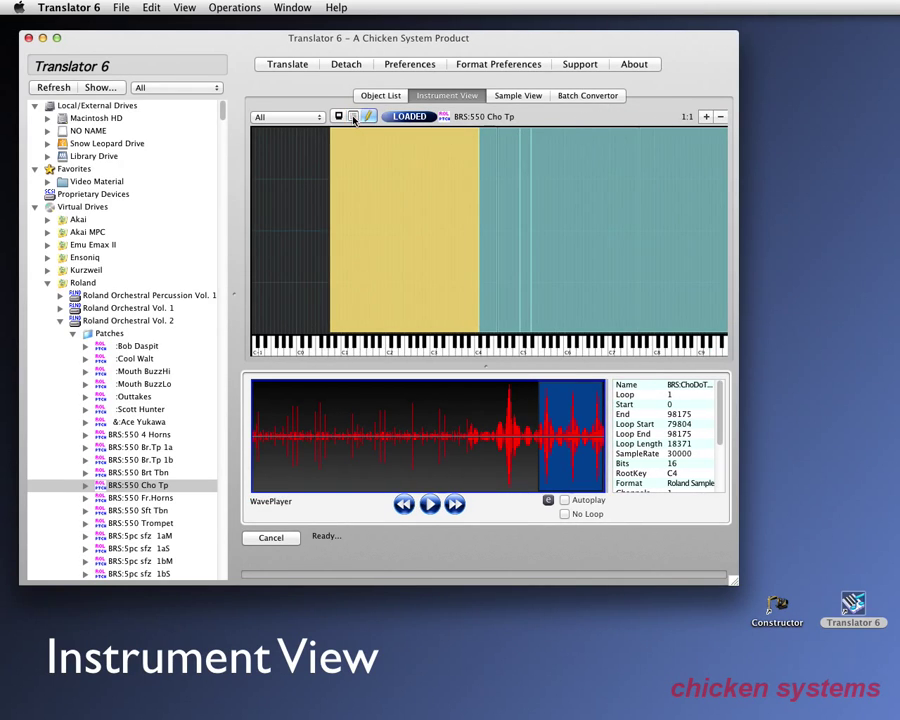
{"action": "left_click", "coordinate": [340, 117]}
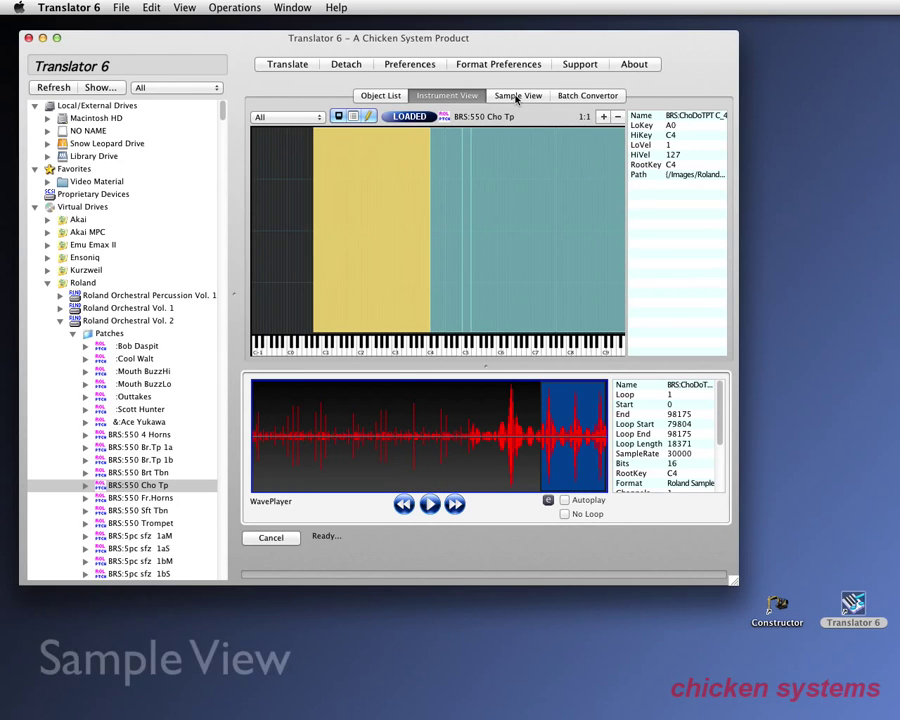
View the zone's waveform full size, then open BRS:550 Fr.Horns and inspect its Fr Horn D#3 zone.
{"action": "left_click", "coordinate": [517, 96]}
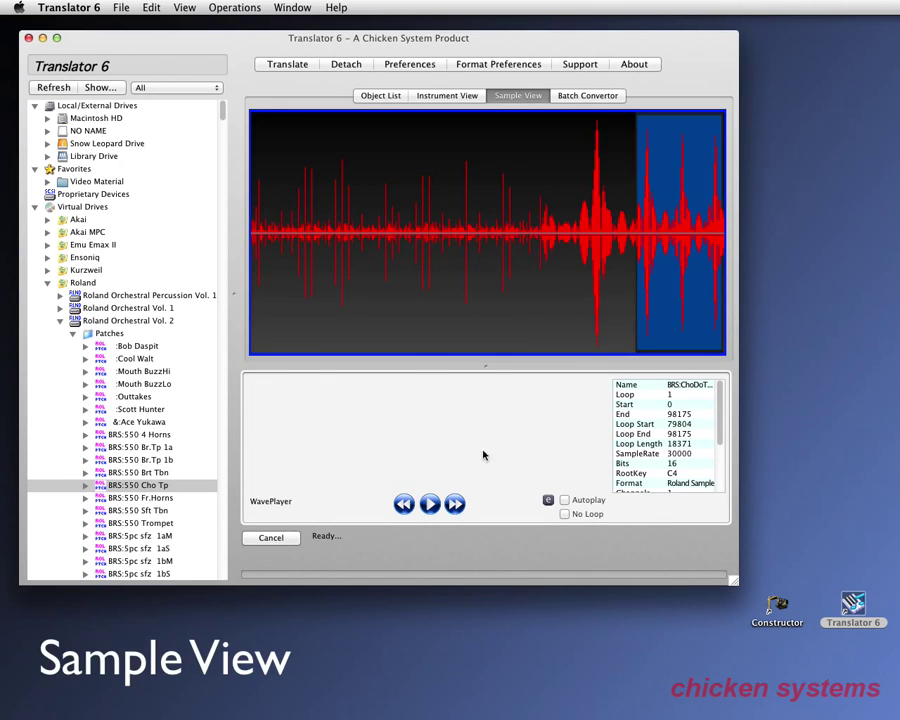
{"action": "left_click", "coordinate": [465, 97]}
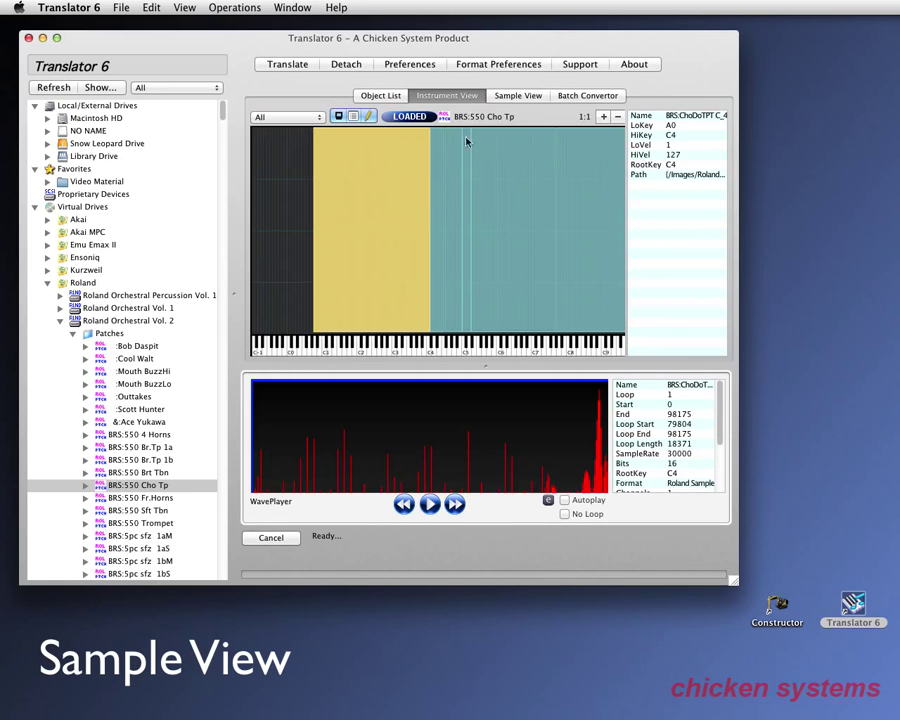
{"action": "left_click", "coordinate": [143, 497]}
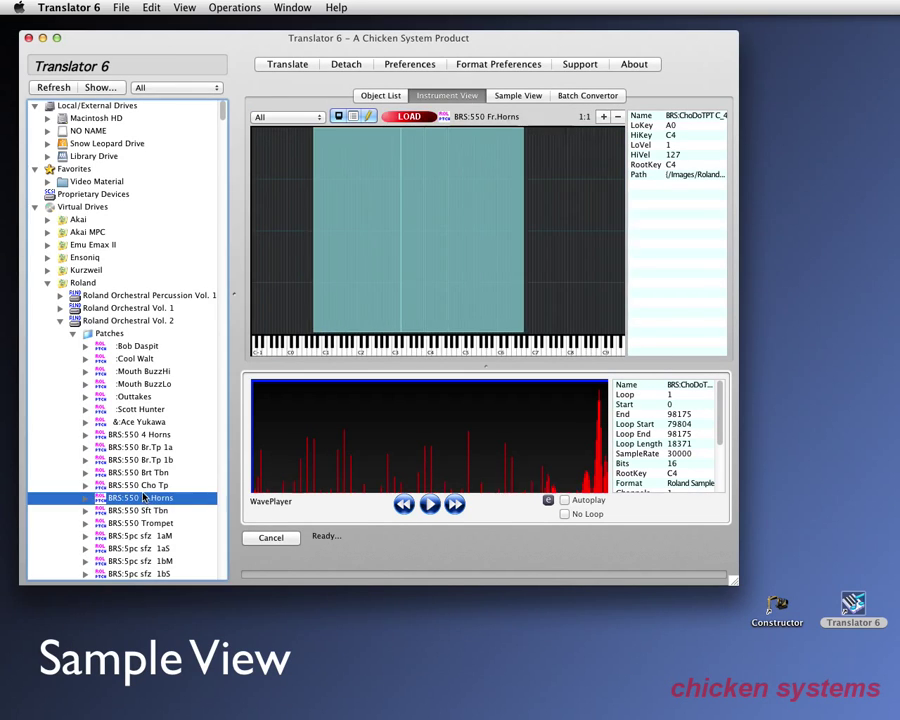
{"action": "left_click", "coordinate": [385, 226]}
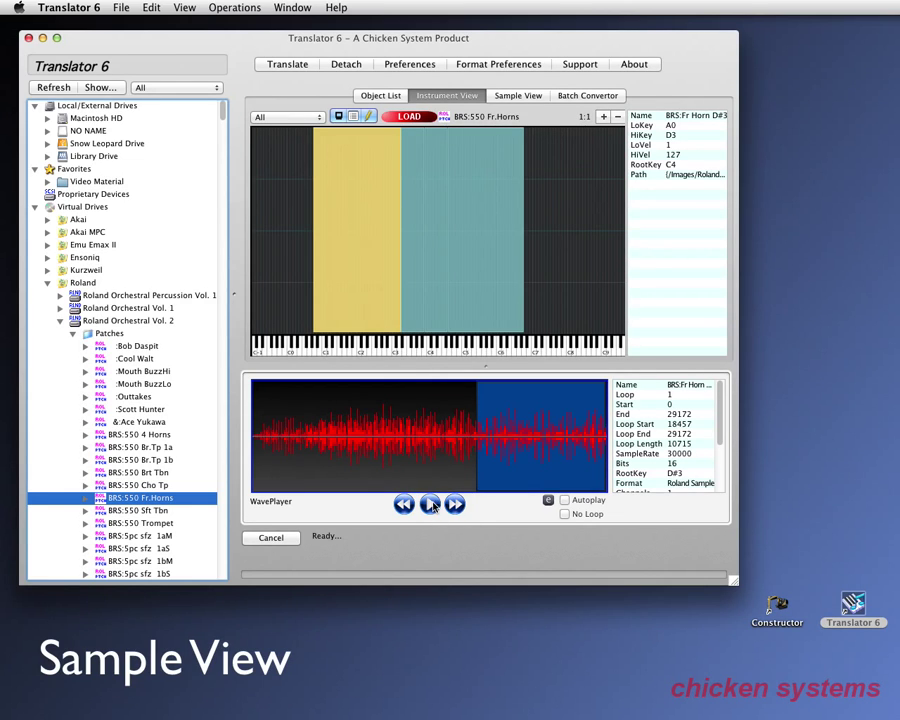
Play the Fr Horn C#4 and A0–D3 zone samples, enlarging the window to review their details.
{"action": "left_click", "coordinate": [435, 268]}
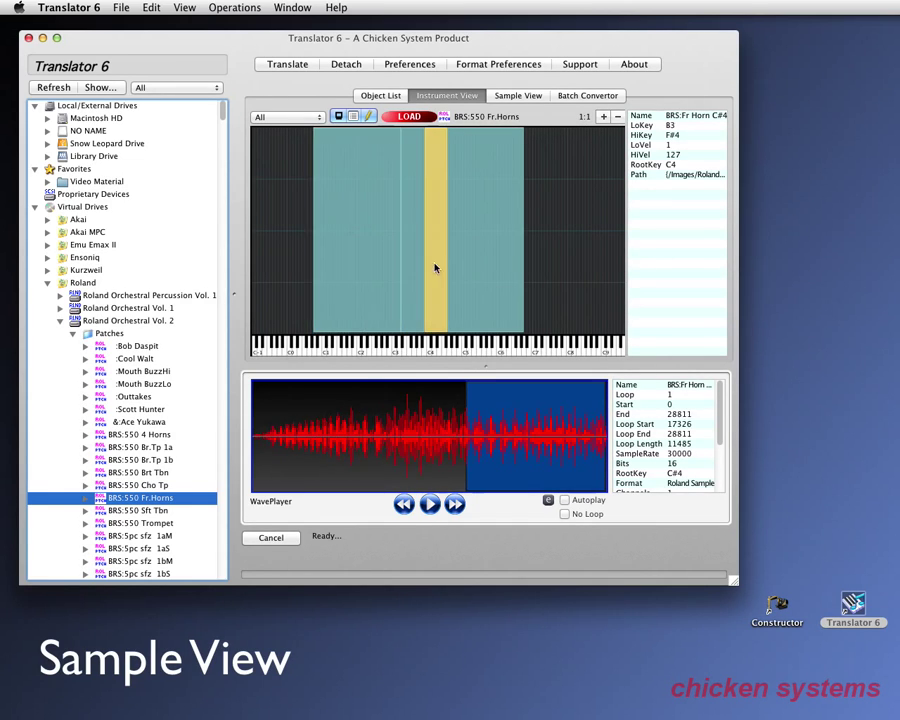
{"action": "left_click", "coordinate": [430, 505]}
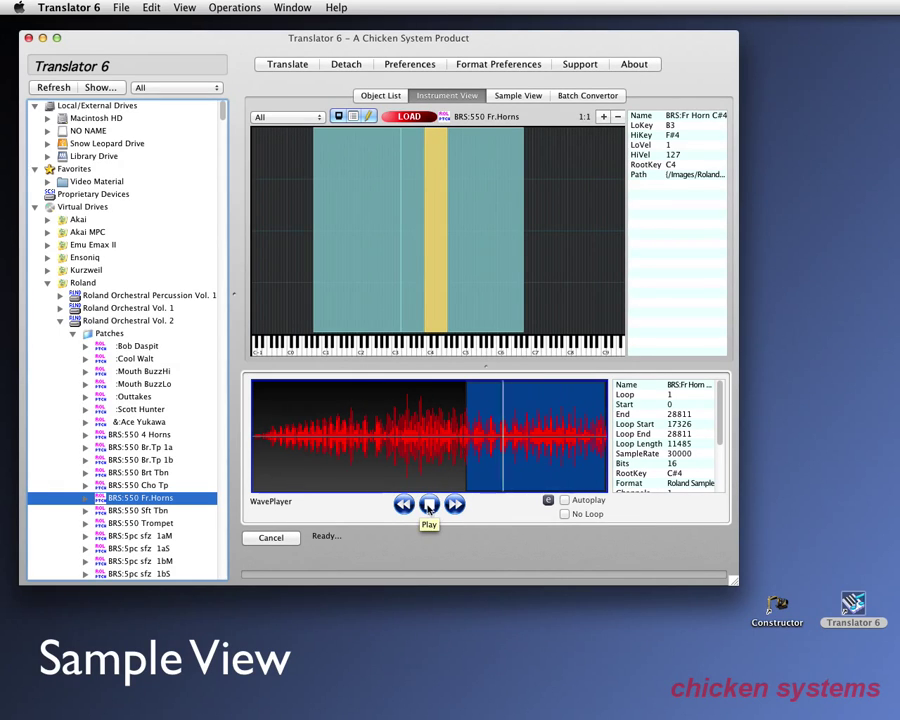
{"action": "left_click", "coordinate": [430, 505]}
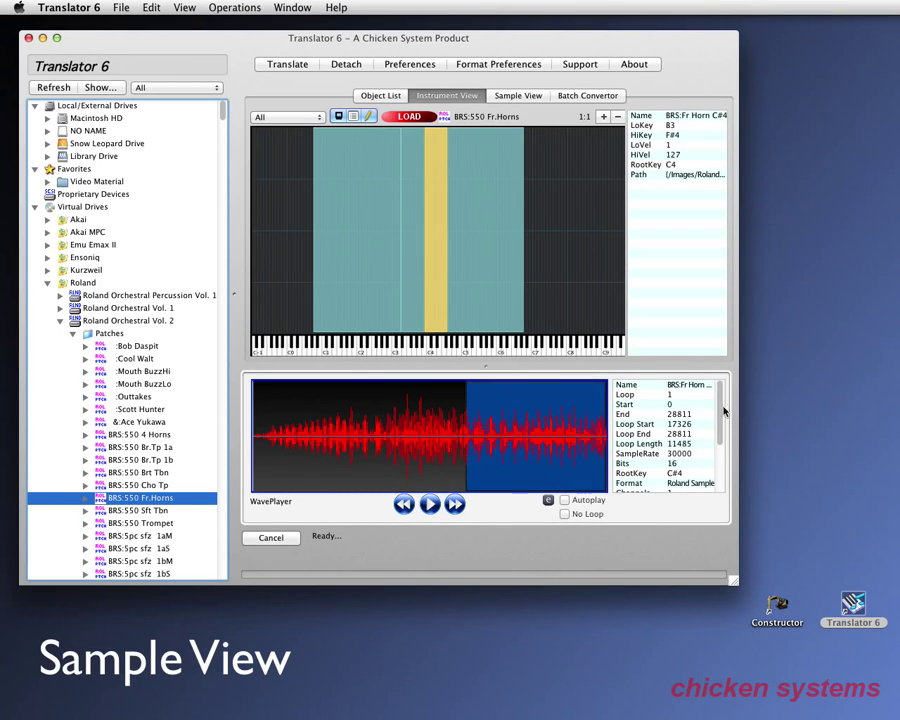
{"action": "scroll", "coordinate": [719, 408], "scroll_direction": "down", "scroll_amount": 3}
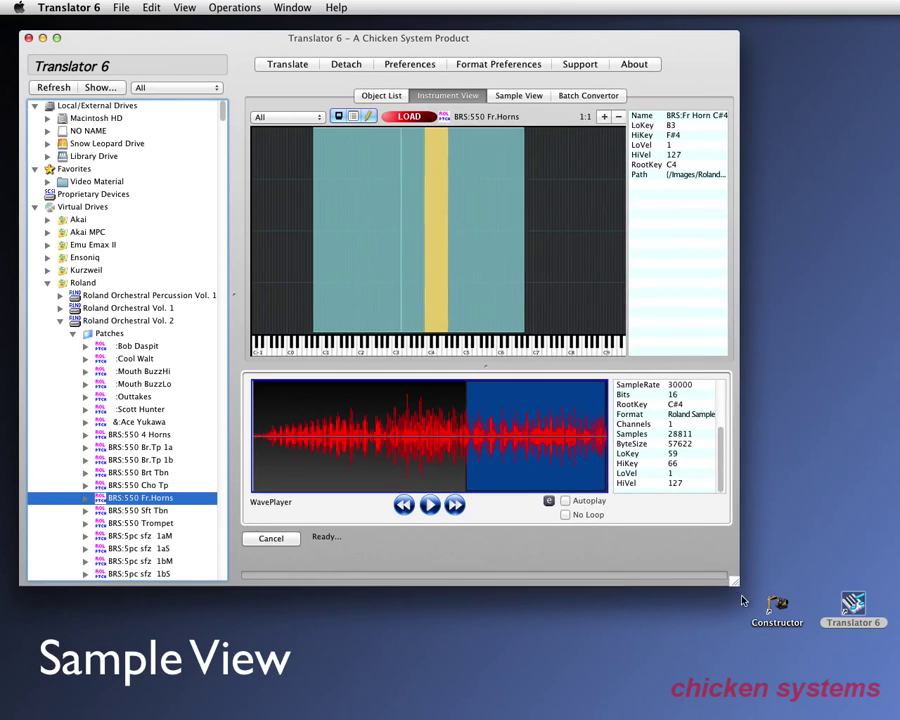
{"action": "left_click_drag", "start_coordinate": [733, 580], "coordinate": [763, 663]}
{"action": "scroll", "coordinate": [748, 430], "scroll_direction": "up", "scroll_amount": 5}
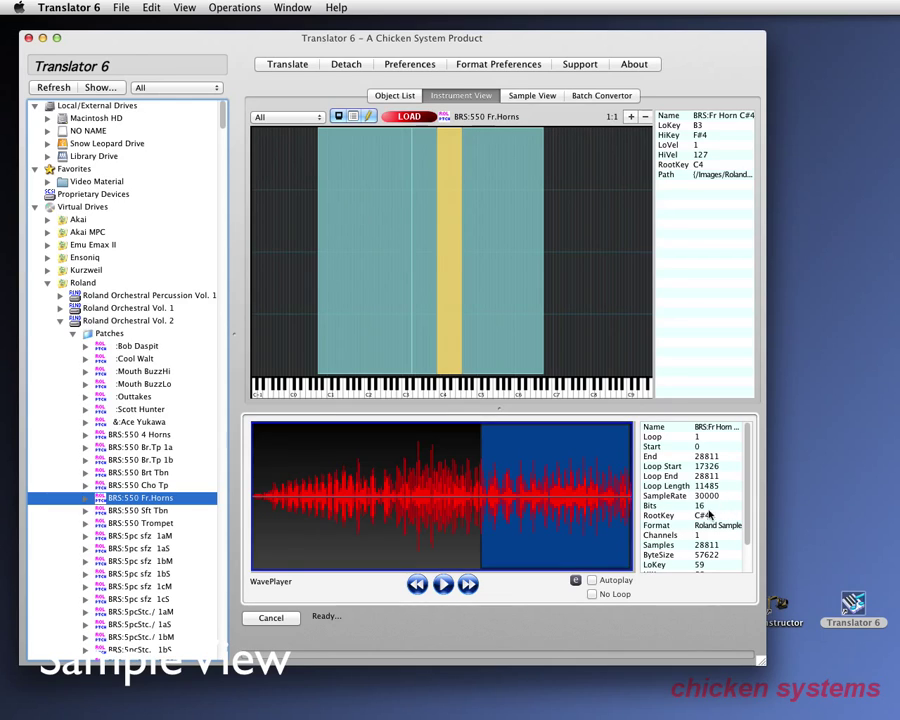
{"action": "scroll", "coordinate": [731, 533], "scroll_direction": "down", "scroll_amount": 3}
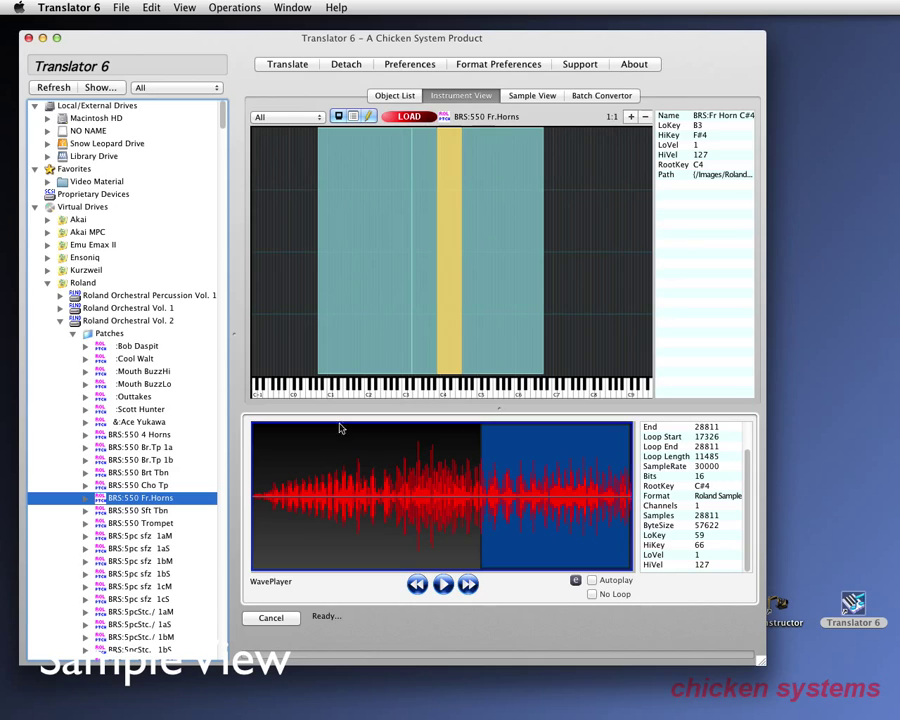
{"action": "left_click", "coordinate": [337, 296]}
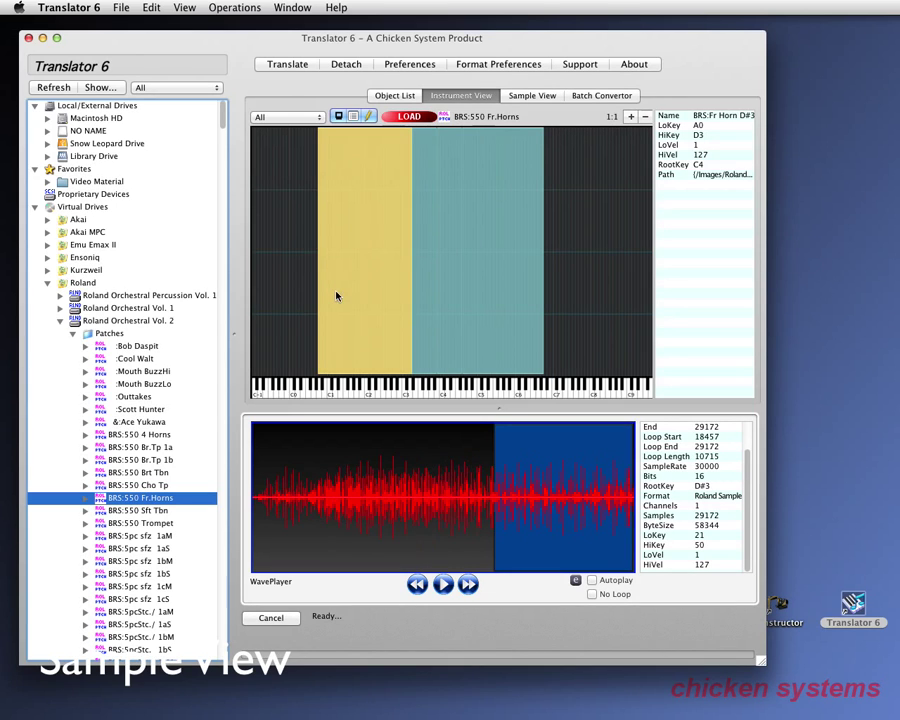
{"action": "left_click", "coordinate": [443, 585]}
Collapse Patches and Roland, and expand Video Material > Giga in the folder tree.
{"action": "left_click", "coordinate": [60, 320]}
{"action": "left_click", "coordinate": [48, 283]}
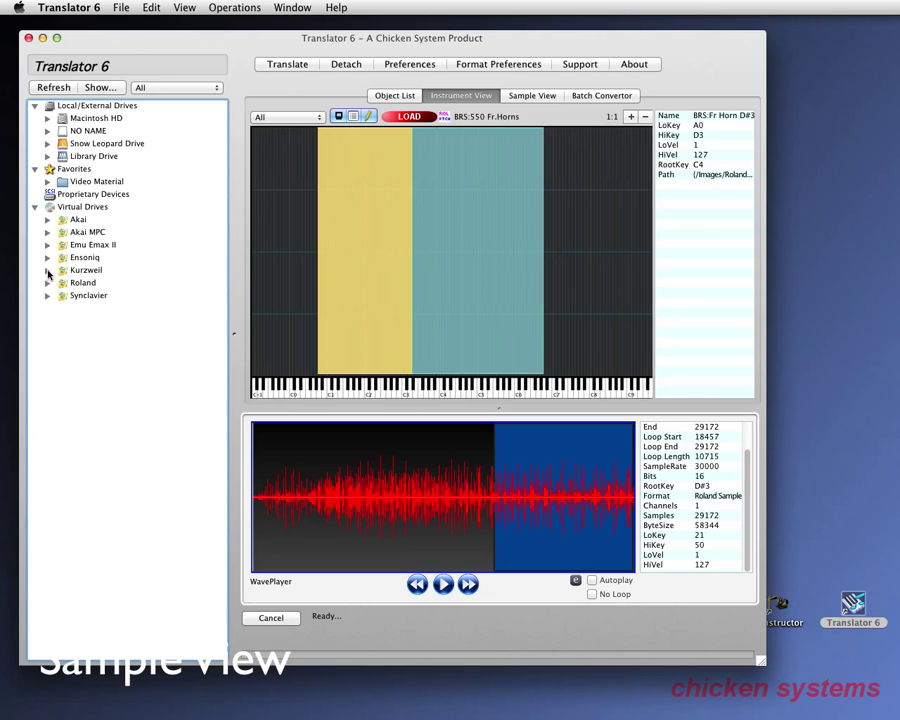
{"action": "left_click", "coordinate": [48, 182]}
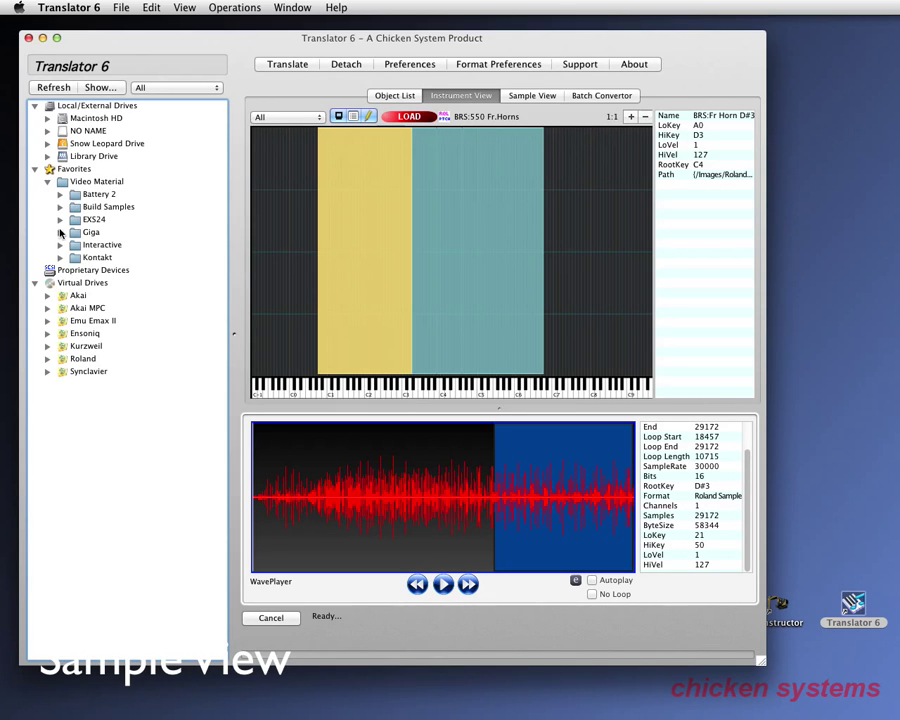
{"action": "left_click", "coordinate": [60, 232]}
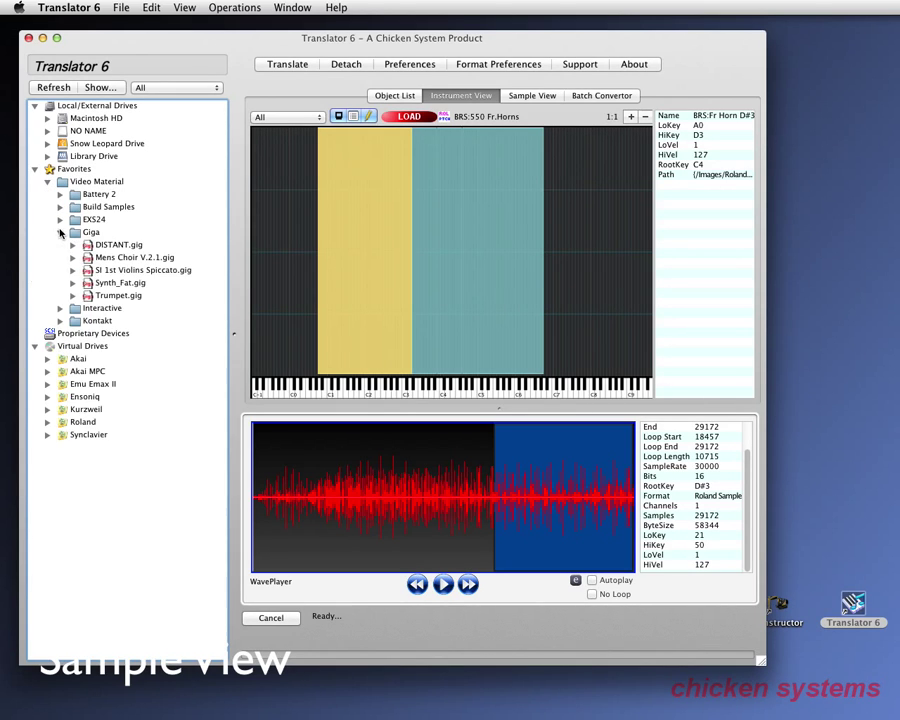
List and expand Mens Choir V.2.1.gig, then select its MC ah-oh MOD instrument.
{"action": "left_click", "coordinate": [113, 258]}
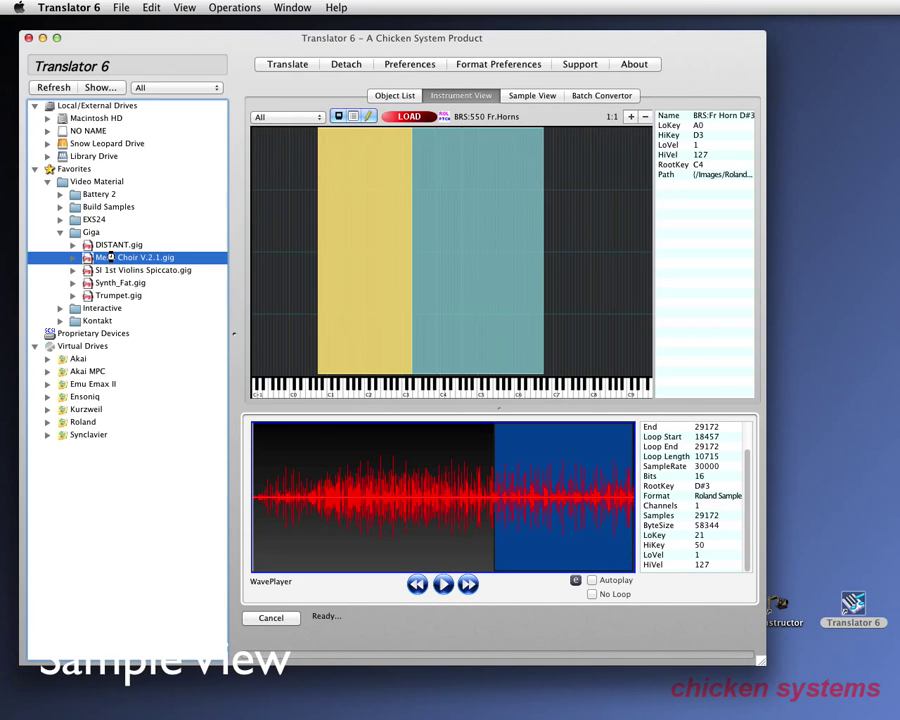
{"action": "left_click", "coordinate": [112, 258]}
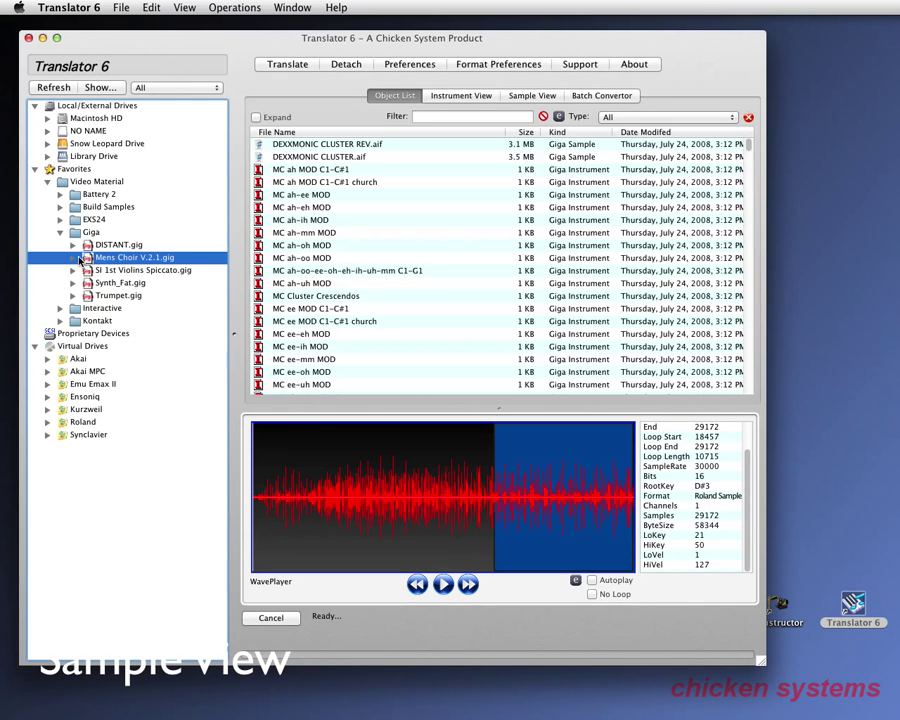
{"action": "left_click", "coordinate": [73, 258]}
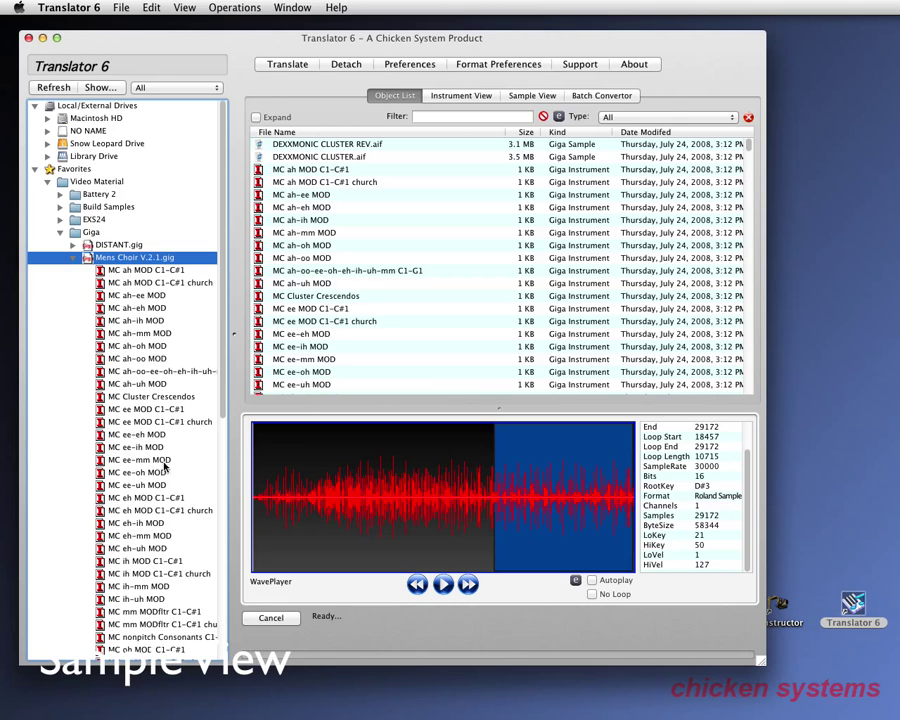
{"action": "left_click", "coordinate": [119, 346]}
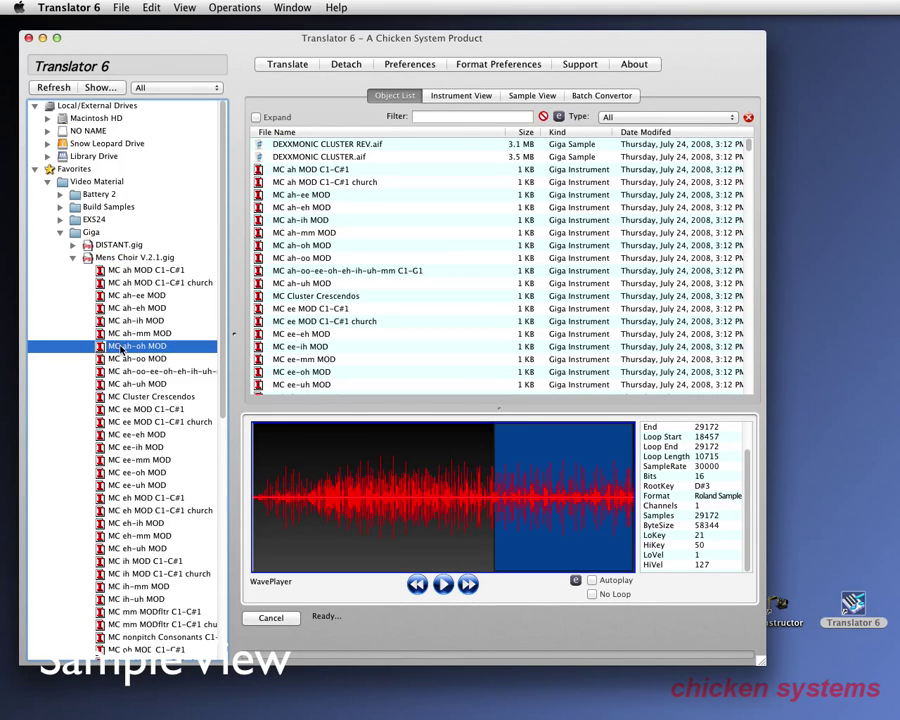
Open the MC ah-oh MOD key map and play the MCahP48 zone's sample.
{"action": "double_click", "coordinate": [119, 346]}
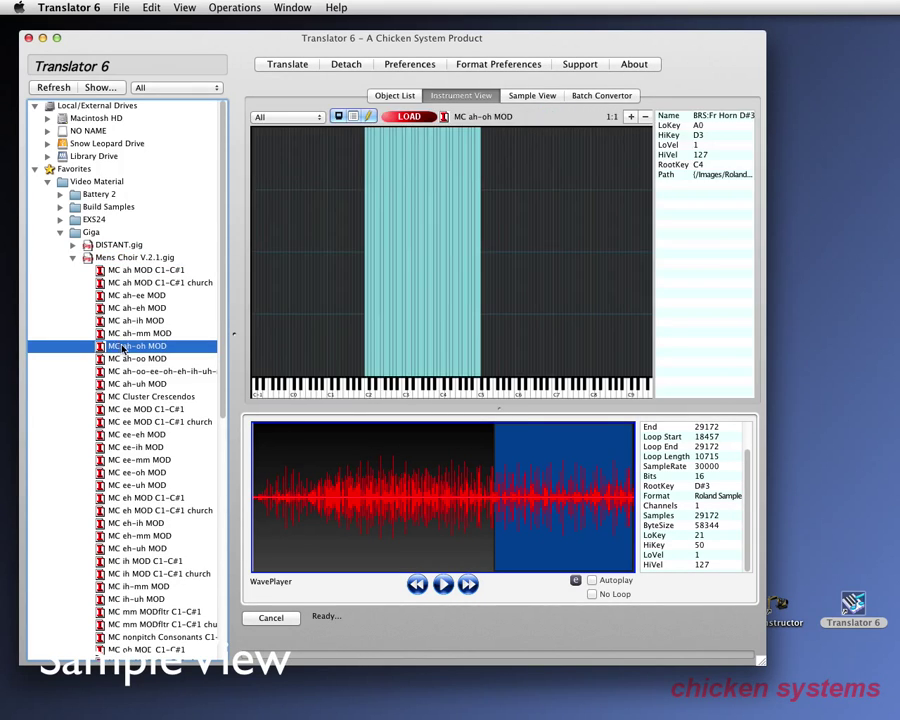
{"action": "left_click", "coordinate": [403, 308]}
{"action": "left_click", "coordinate": [443, 585]}
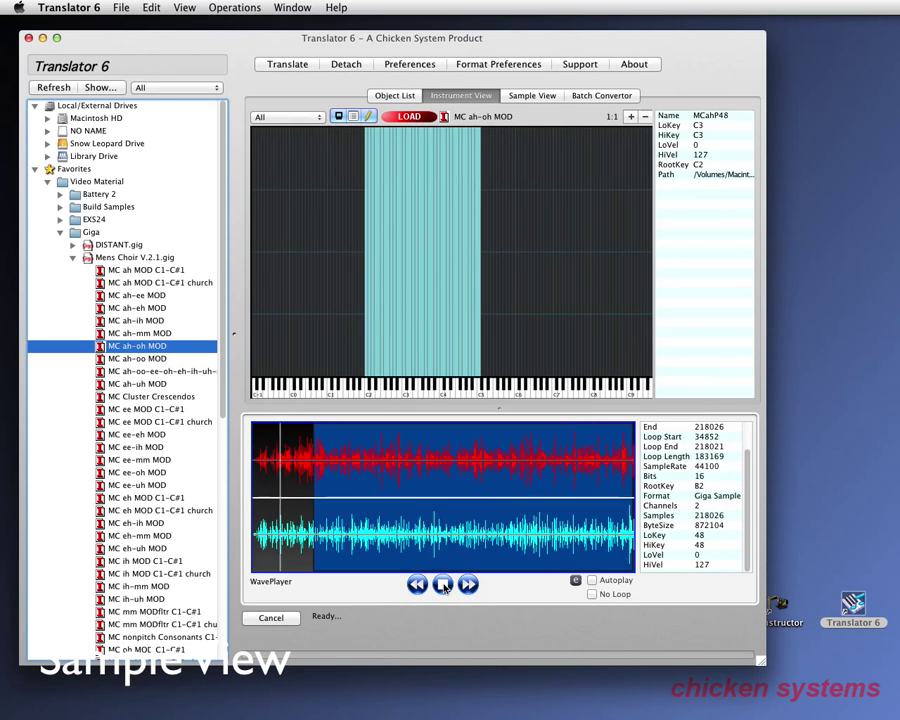
{"action": "left_click", "coordinate": [443, 585]}
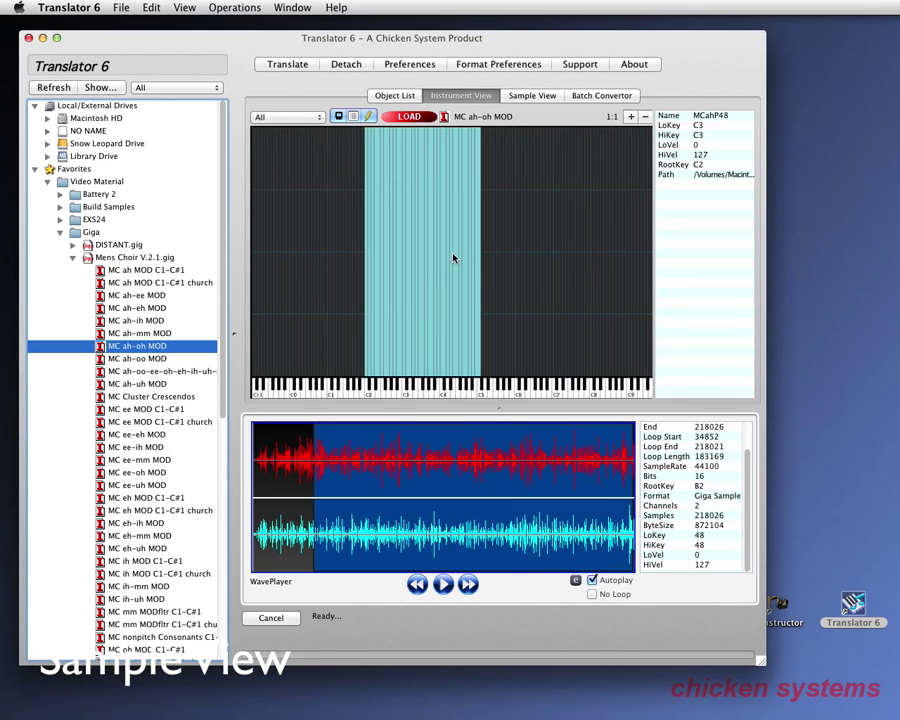
Audition the MCahP49, MCahP71, MCahP69 and MCahP43 G2 zones with Autoplay enabled.
{"action": "left_click", "coordinate": [400, 262]}
{"action": "left_click", "coordinate": [408, 280]}
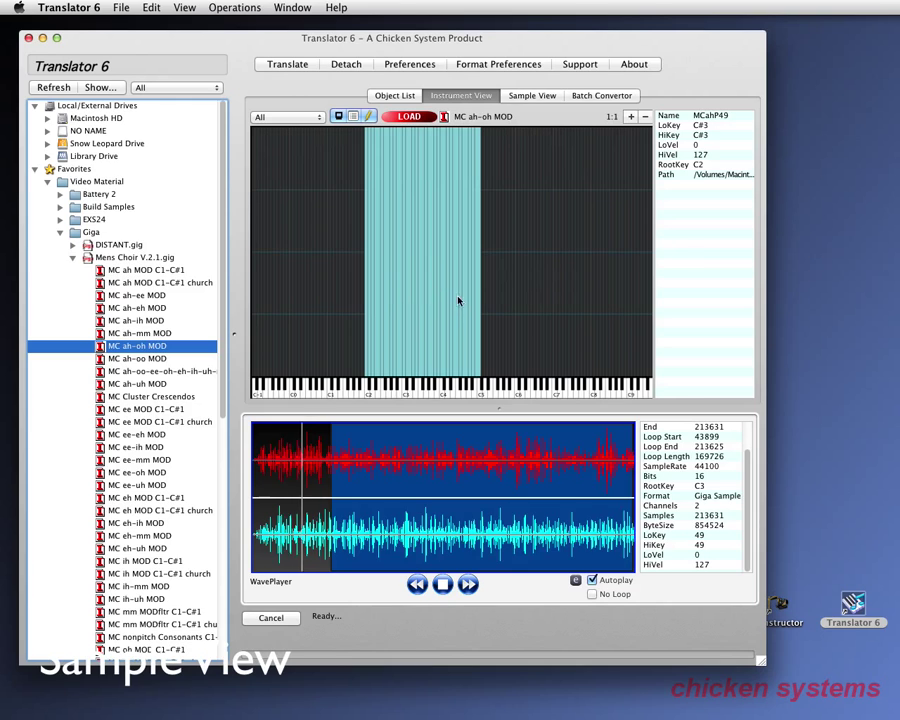
{"action": "left_click", "coordinate": [474, 306]}
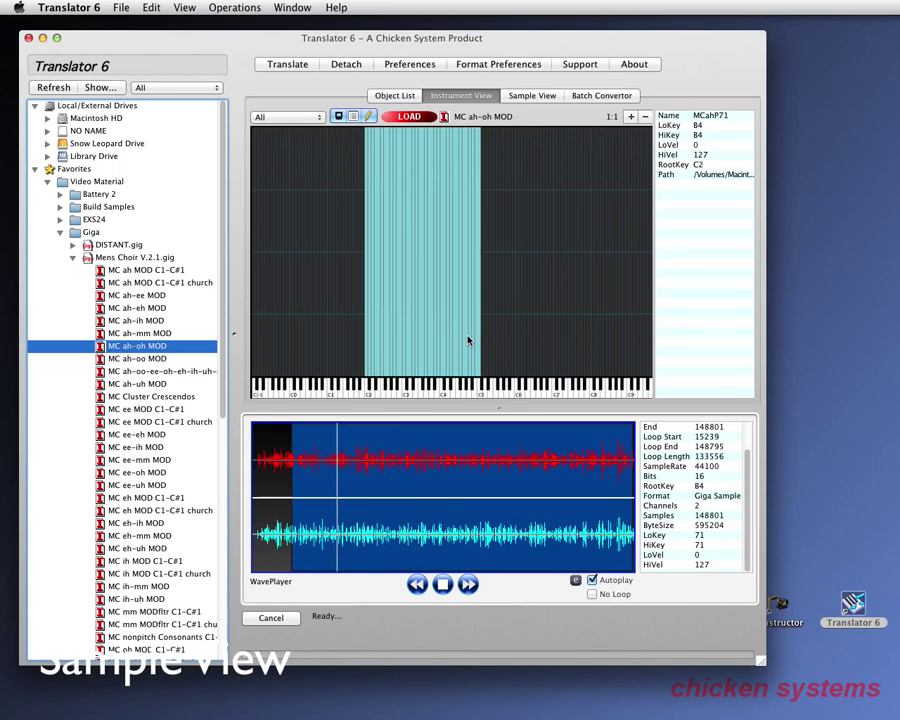
{"action": "left_click", "coordinate": [466, 340]}
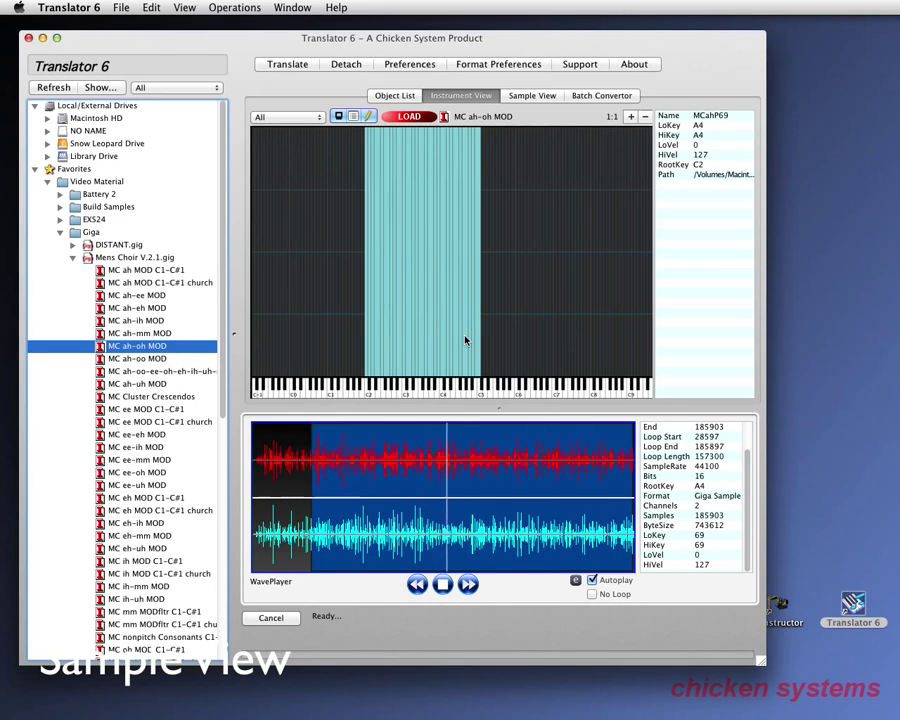
{"action": "left_click", "coordinate": [443, 586]}
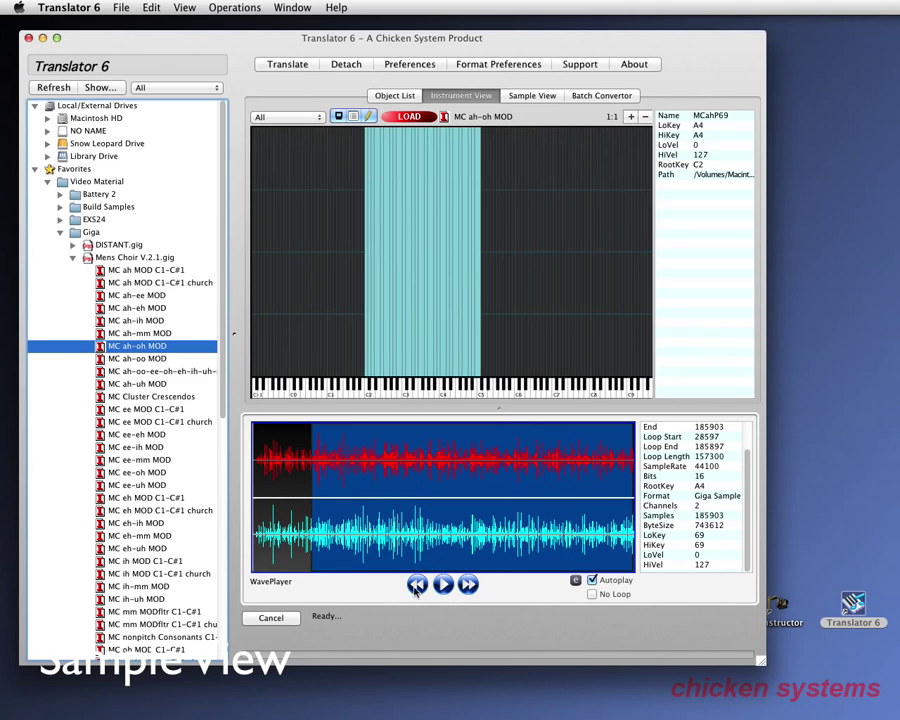
{"action": "left_click", "coordinate": [451, 587]}
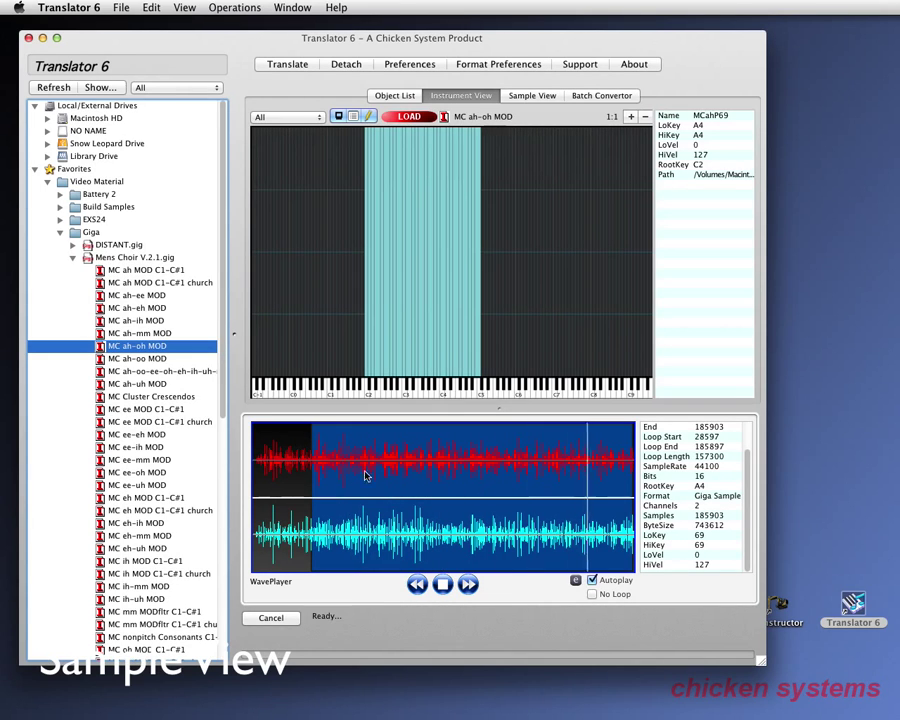
{"action": "left_click", "coordinate": [293, 475]}
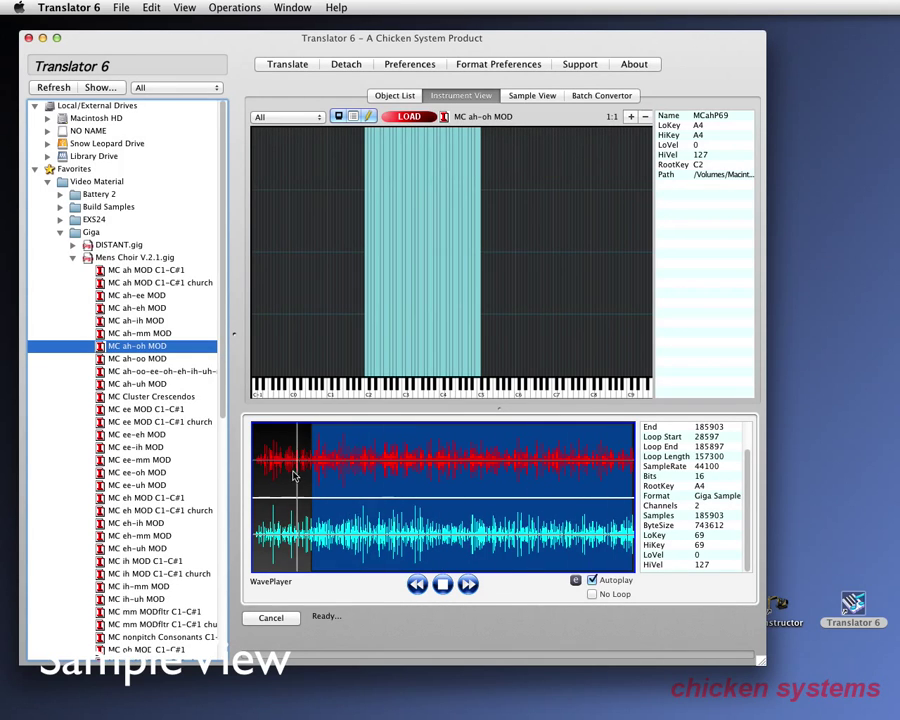
{"action": "left_click", "coordinate": [443, 585]}
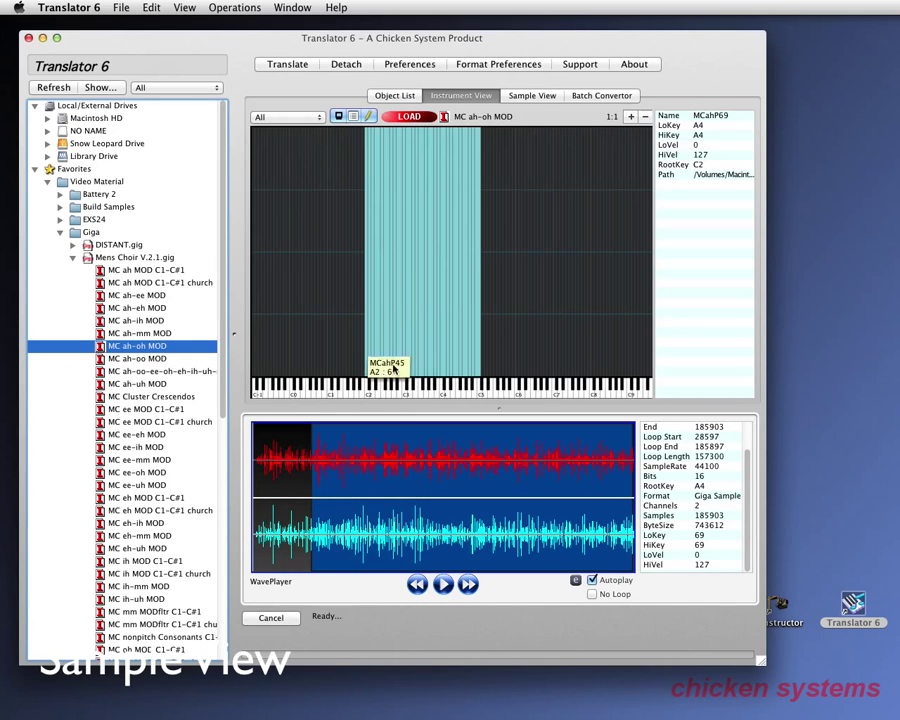
{"action": "left_click", "coordinate": [388, 177]}
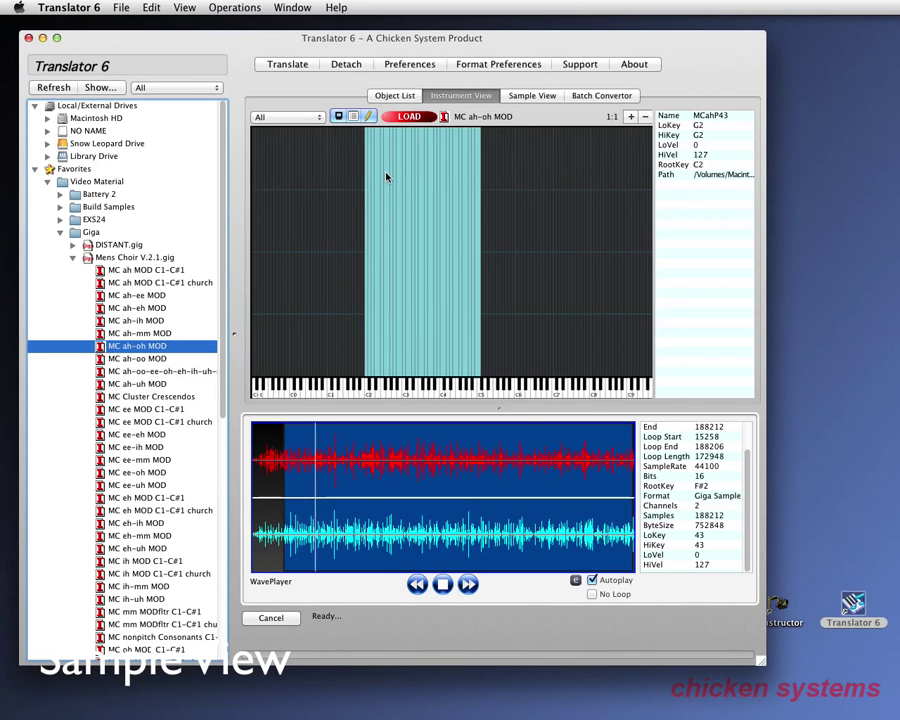
{"action": "left_click", "coordinate": [442, 584]}
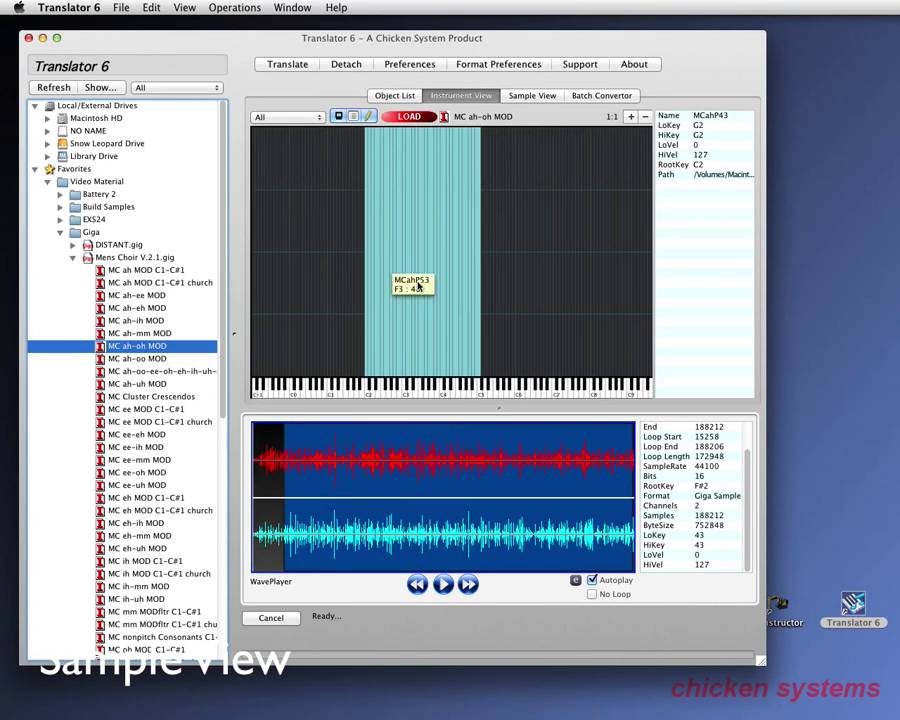
Audition MCahP40, MCahP43 and MCahP44 from the sample list, then show the empty Batch Convertor.
{"action": "left_click", "coordinate": [397, 96]}
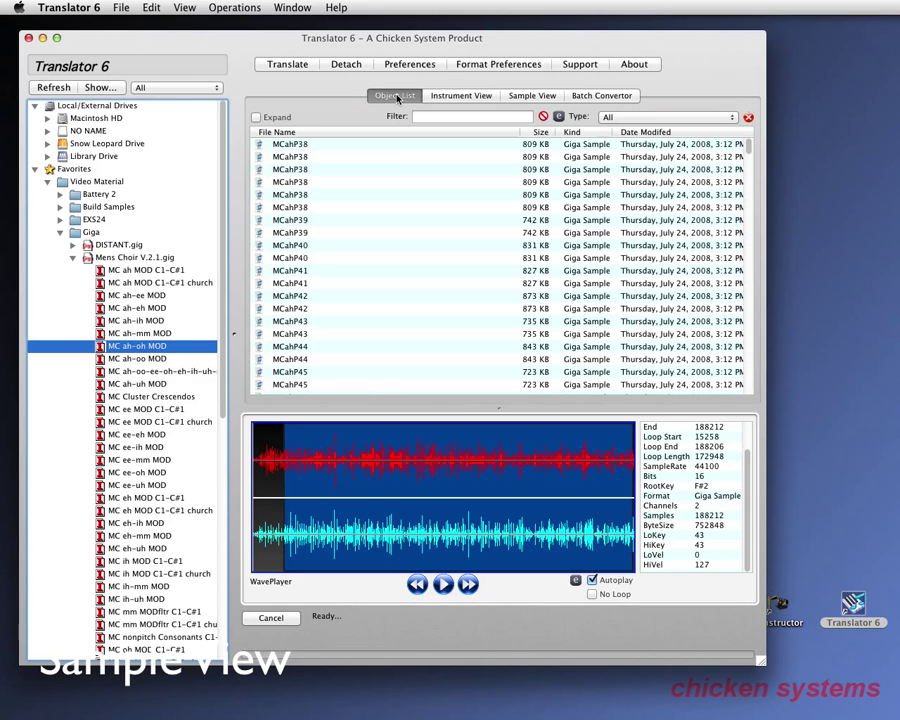
{"action": "left_click", "coordinate": [296, 257]}
{"action": "left_click", "coordinate": [298, 321]}
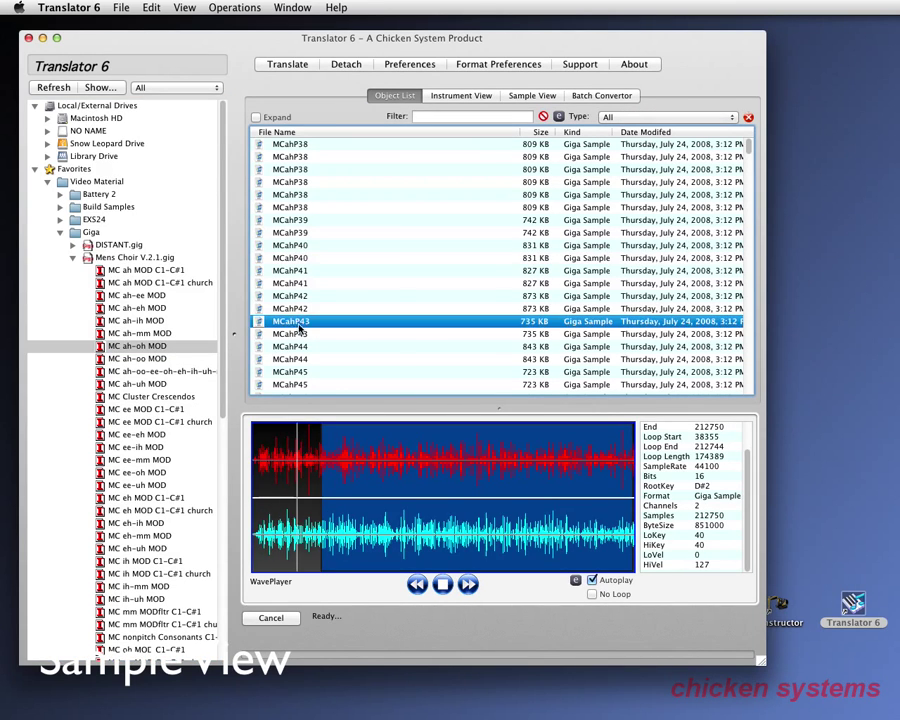
{"action": "left_click", "coordinate": [300, 359]}
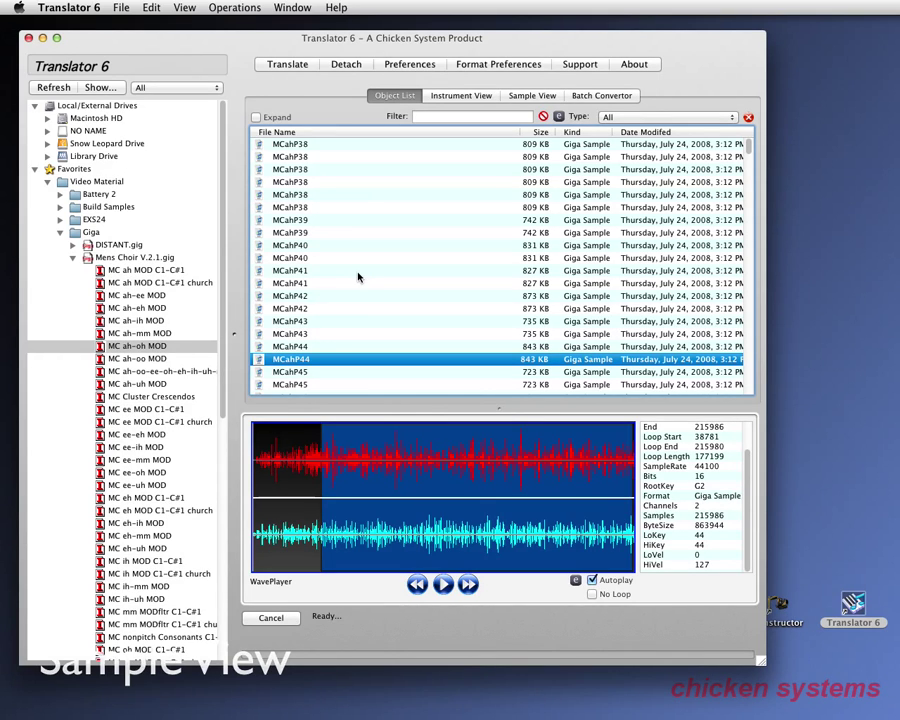
{"action": "left_click", "coordinate": [591, 97]}
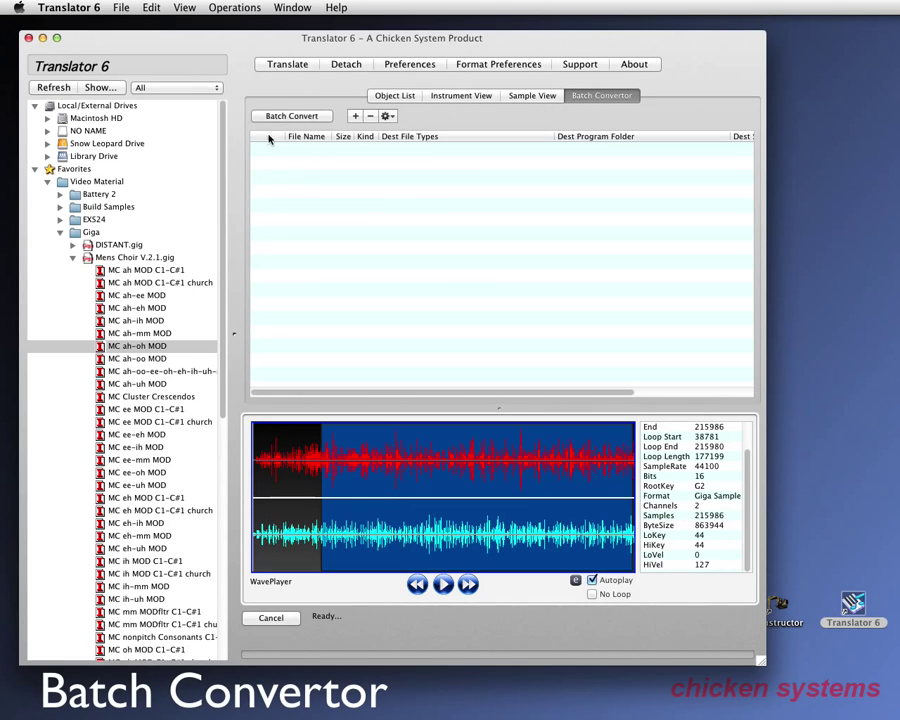
Collapse Mens Choir V.2.1.gig and show Video Material's six subfolders, Battery 2 through Kontakt.
{"action": "left_click", "coordinate": [72, 257]}
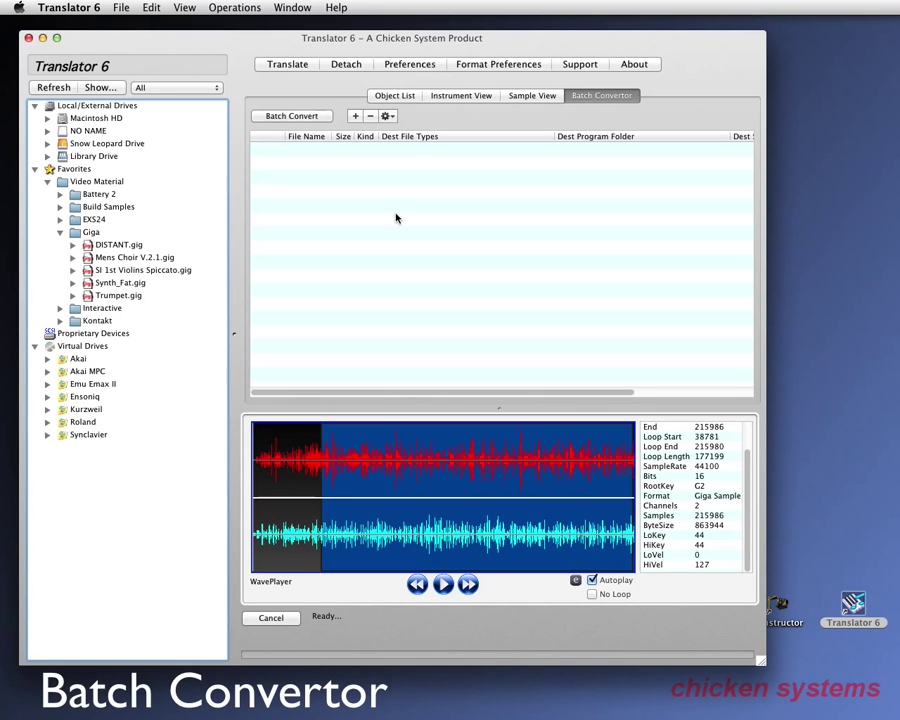
{"action": "left_click", "coordinate": [100, 182]}
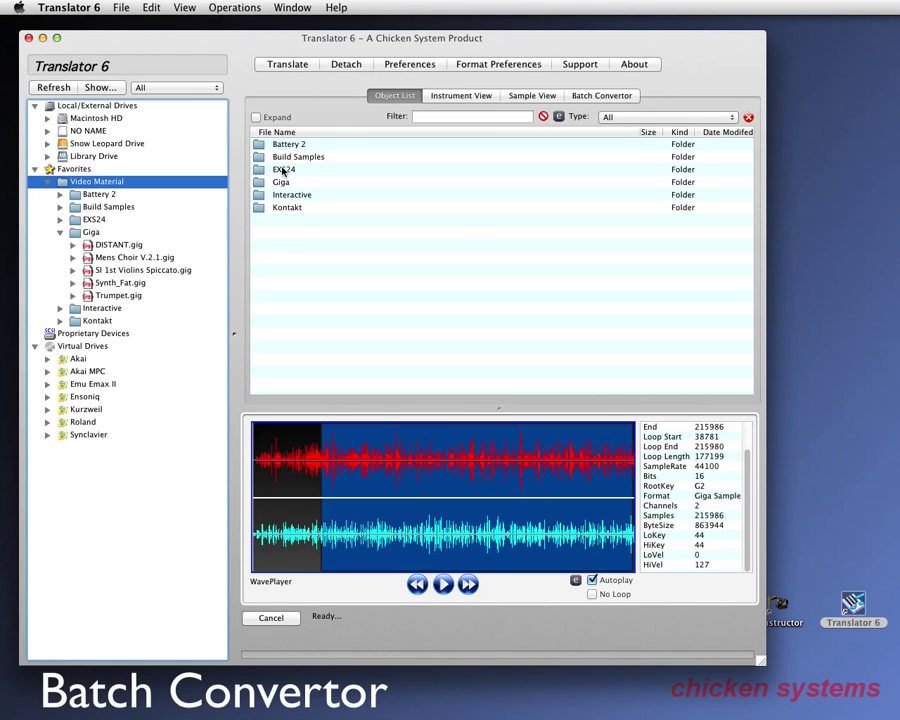
{"action": "left_click", "coordinate": [283, 171]}
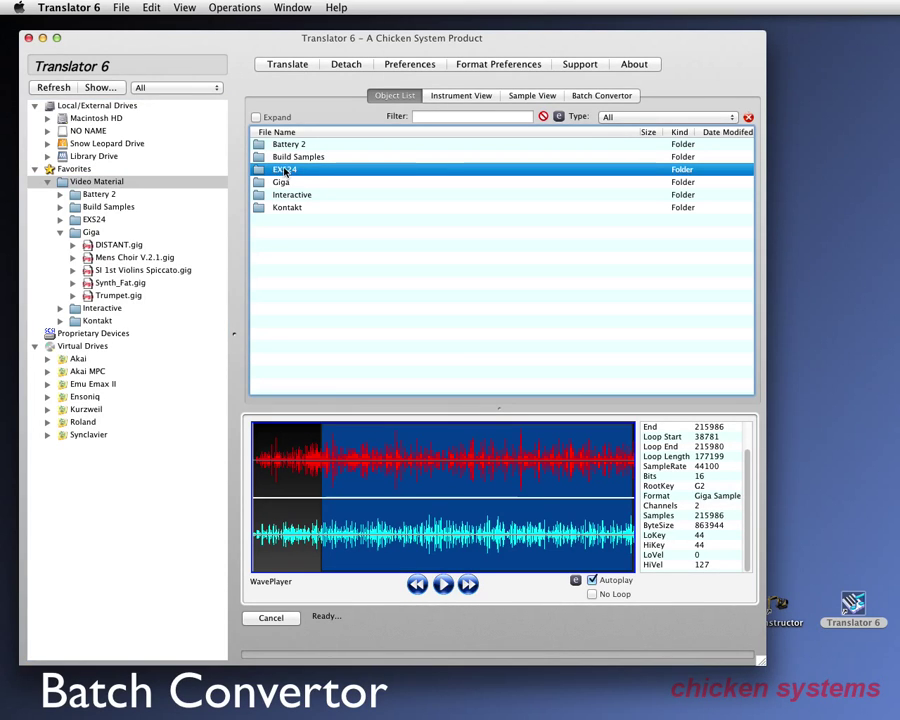
{"action": "key", "text": "super+t"}
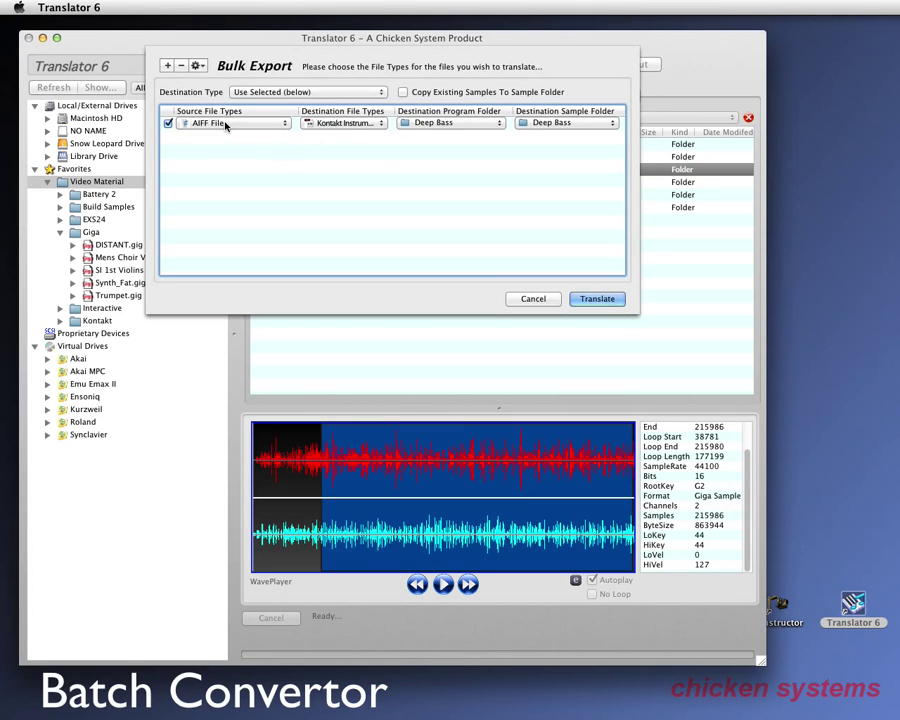
{"action": "left_click", "coordinate": [330, 124]}
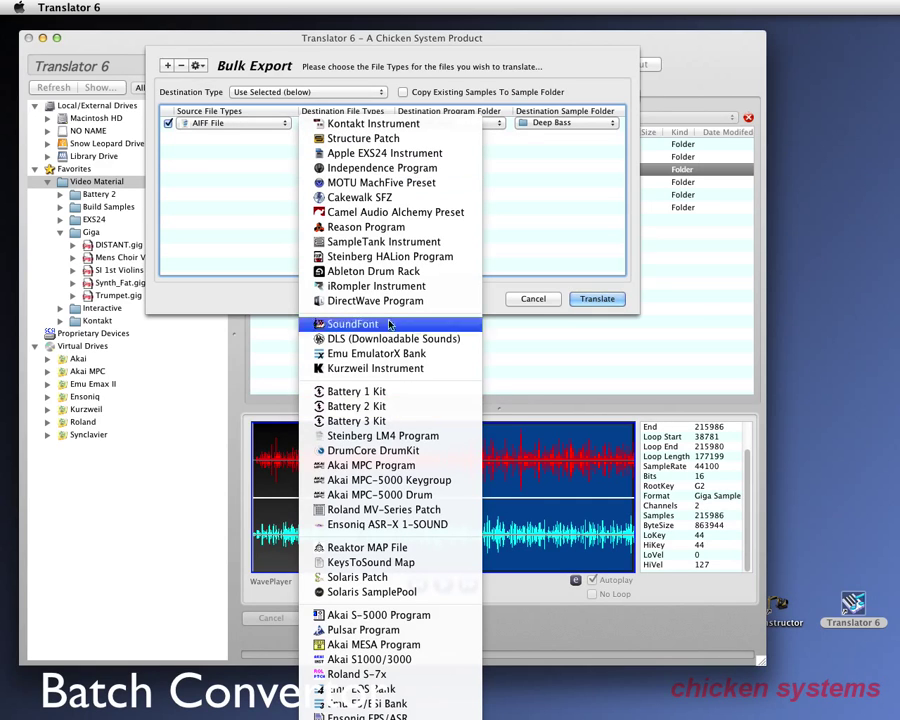
{"action": "left_click", "coordinate": [209, 200]}
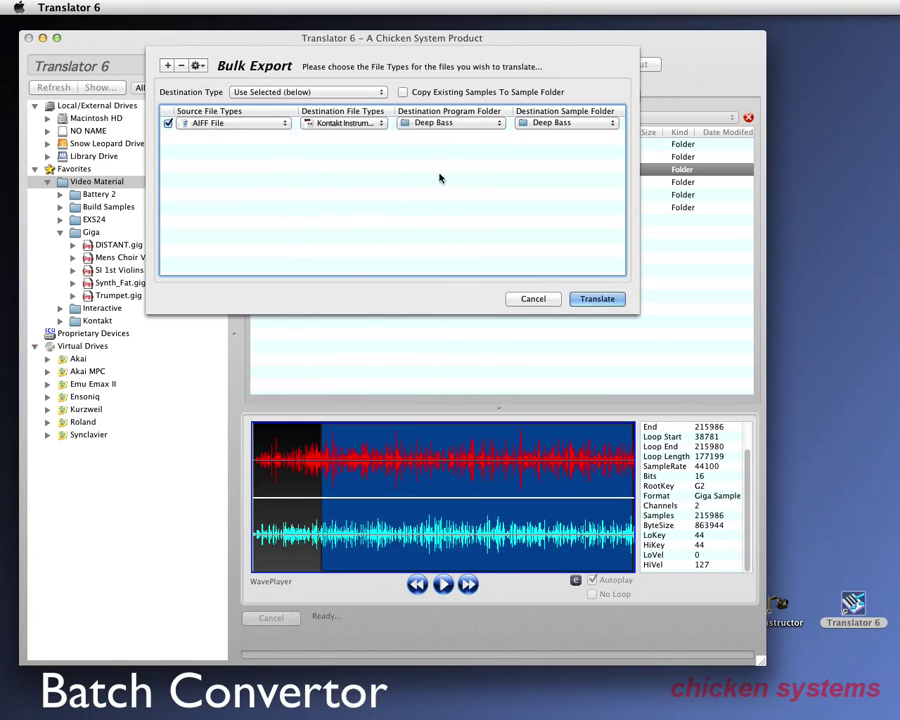
{"action": "left_click", "coordinate": [549, 298]}
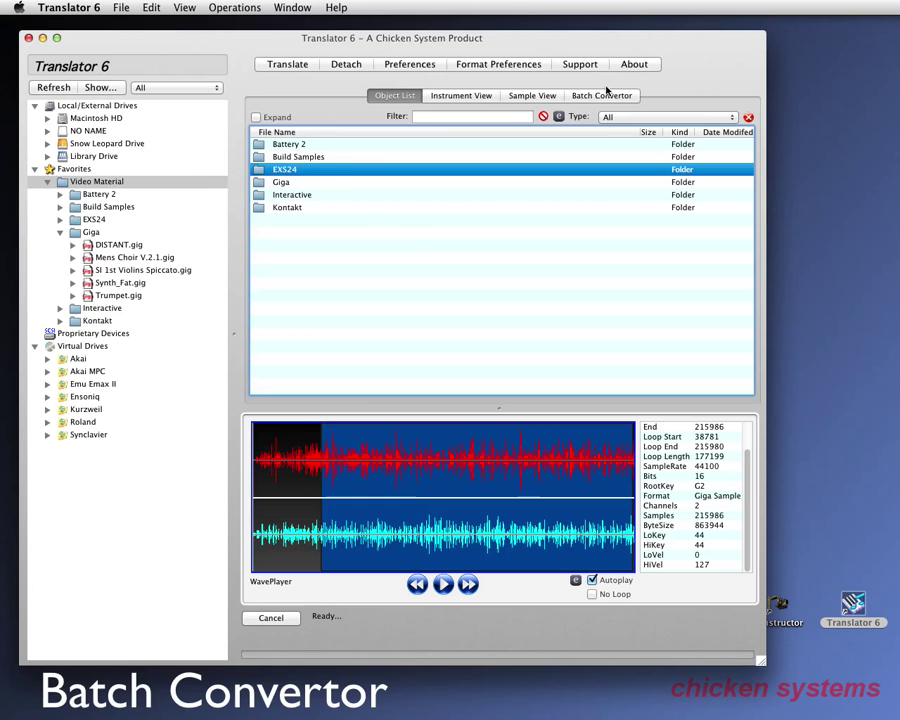
Add Zadi-Sofit.wav from Bugs 2 > 5697 to the Batch Convertor list as an Apple EXS24 Instrument.
{"action": "left_click", "coordinate": [606, 96]}
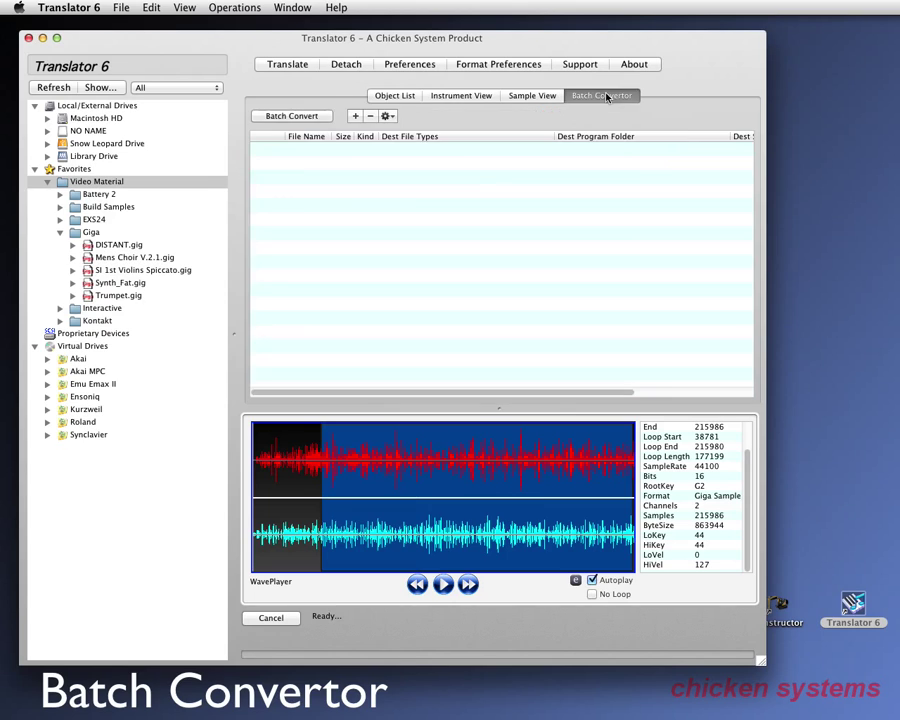
{"action": "left_click", "coordinate": [355, 116]}
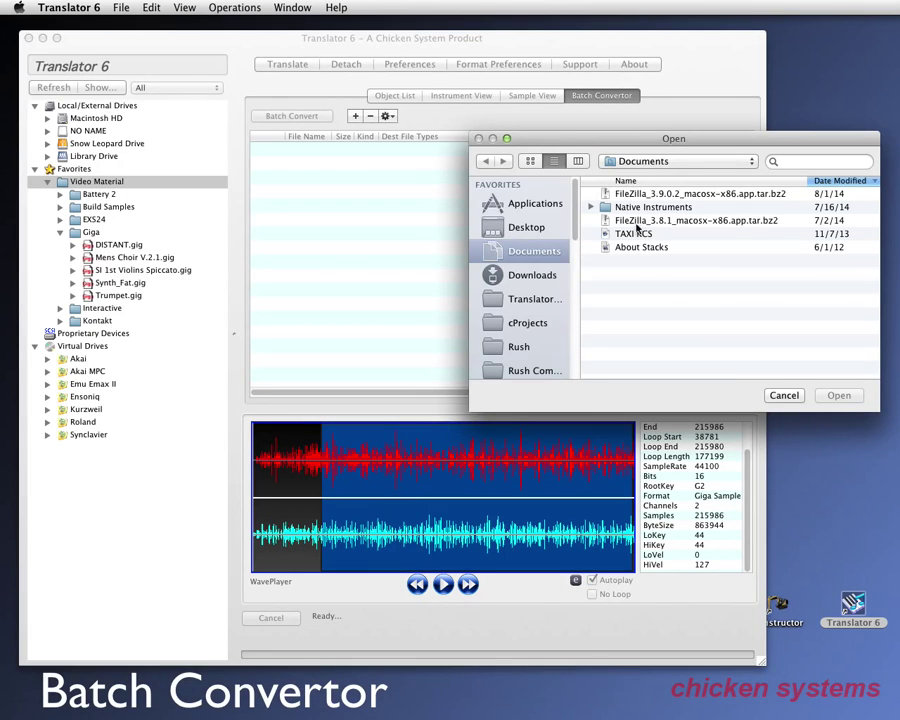
{"action": "scroll", "coordinate": [576, 345], "scroll_direction": "down", "scroll_amount": 5}
{"action": "left_click", "coordinate": [523, 297]}
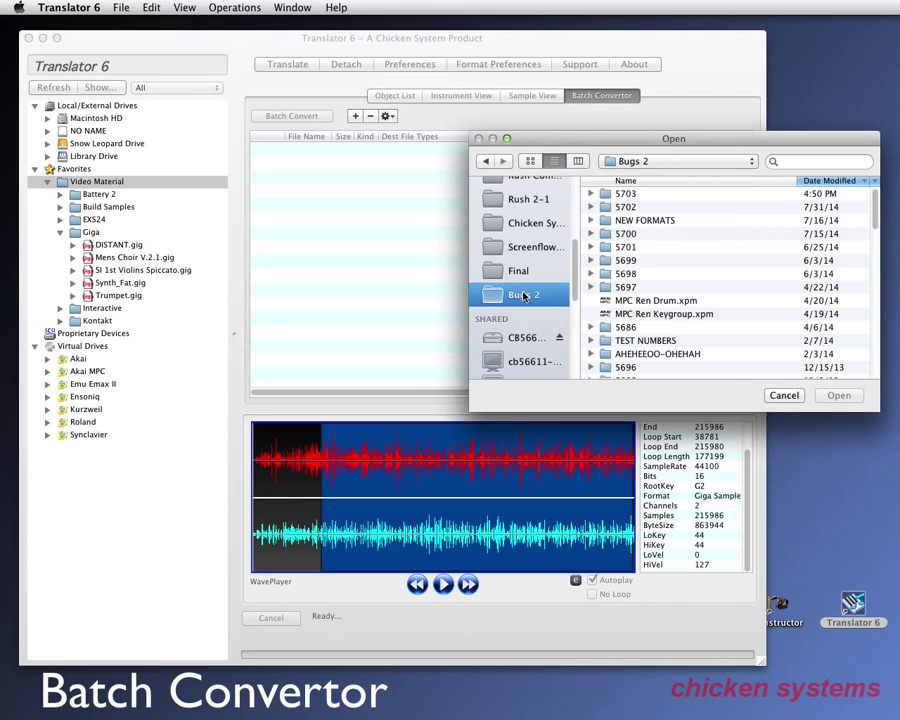
{"action": "left_click", "coordinate": [630, 287]}
{"action": "left_click", "coordinate": [822, 392]}
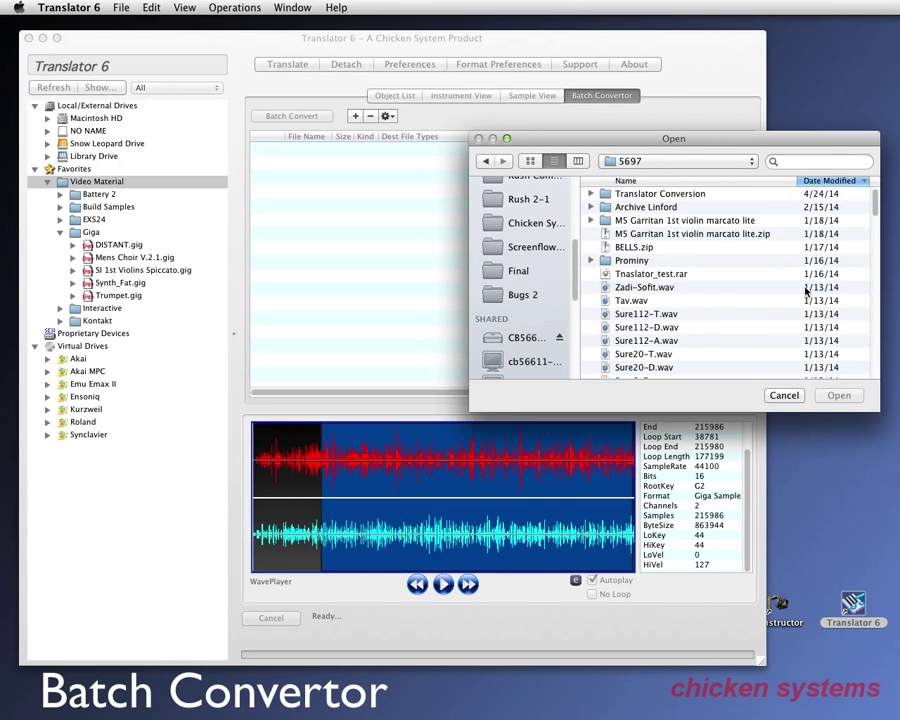
{"action": "left_click", "coordinate": [630, 234]}
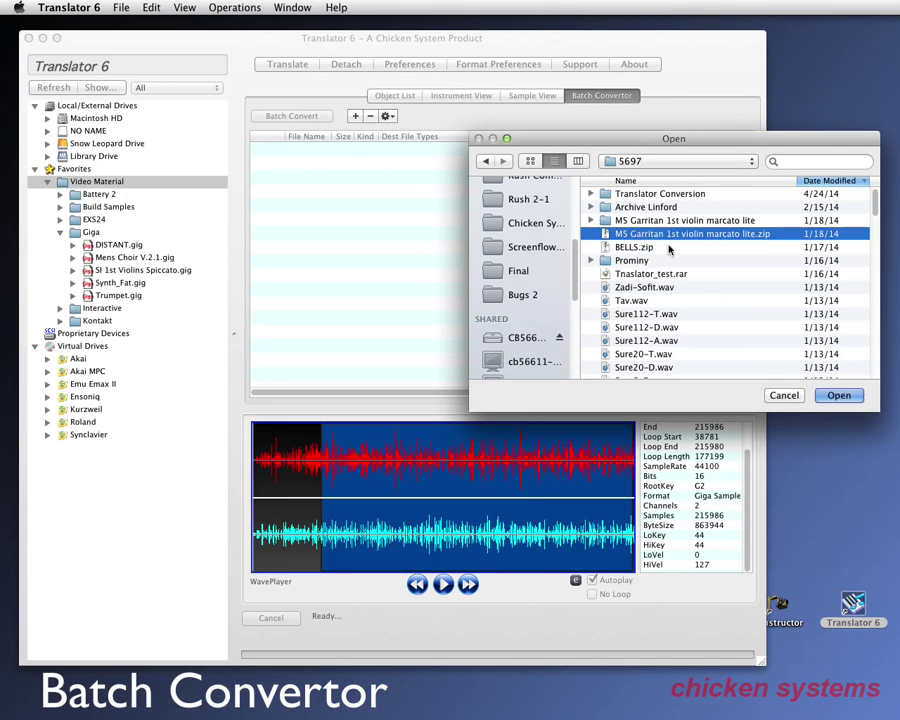
{"action": "left_click", "coordinate": [643, 287]}
{"action": "left_click", "coordinate": [838, 396]}
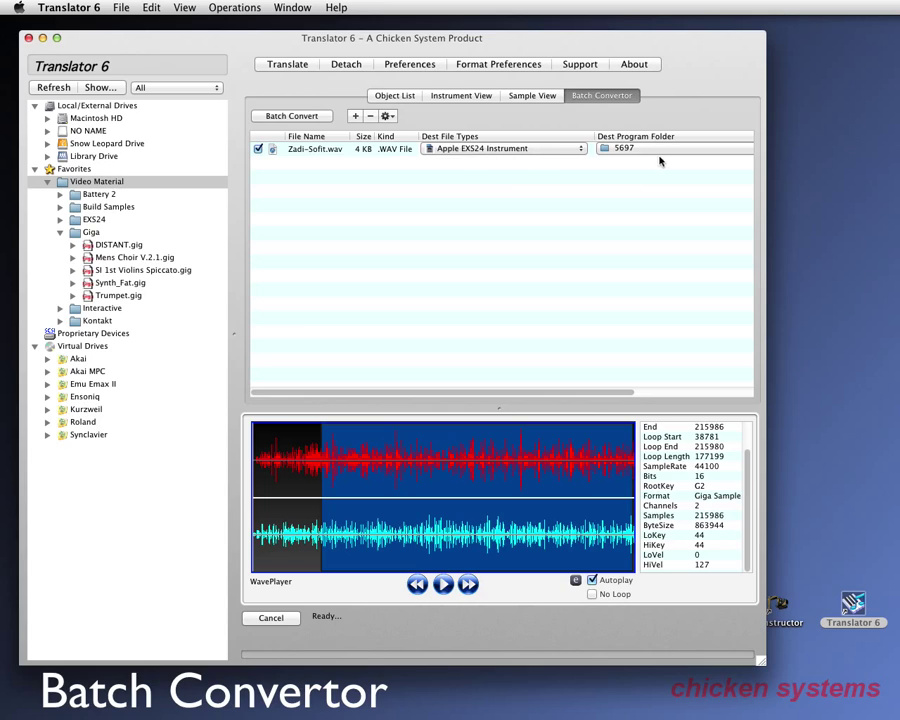
{"action": "left_click", "coordinate": [389, 117]}
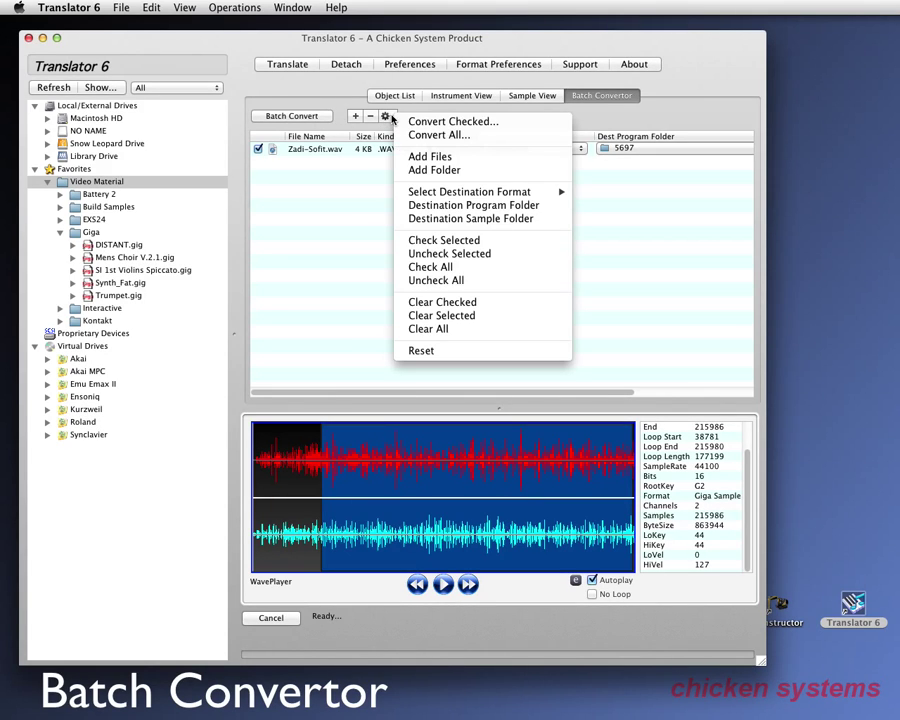
{"action": "left_click", "coordinate": [330, 222]}
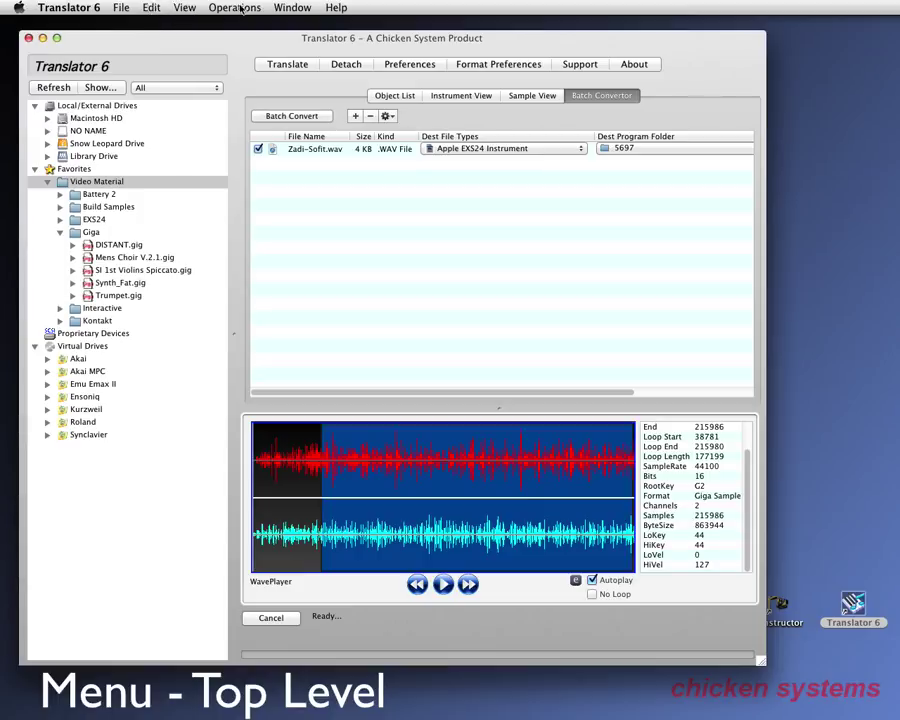
Look through the File, View and Operations menu commands.
{"action": "left_click", "coordinate": [120, 8]}
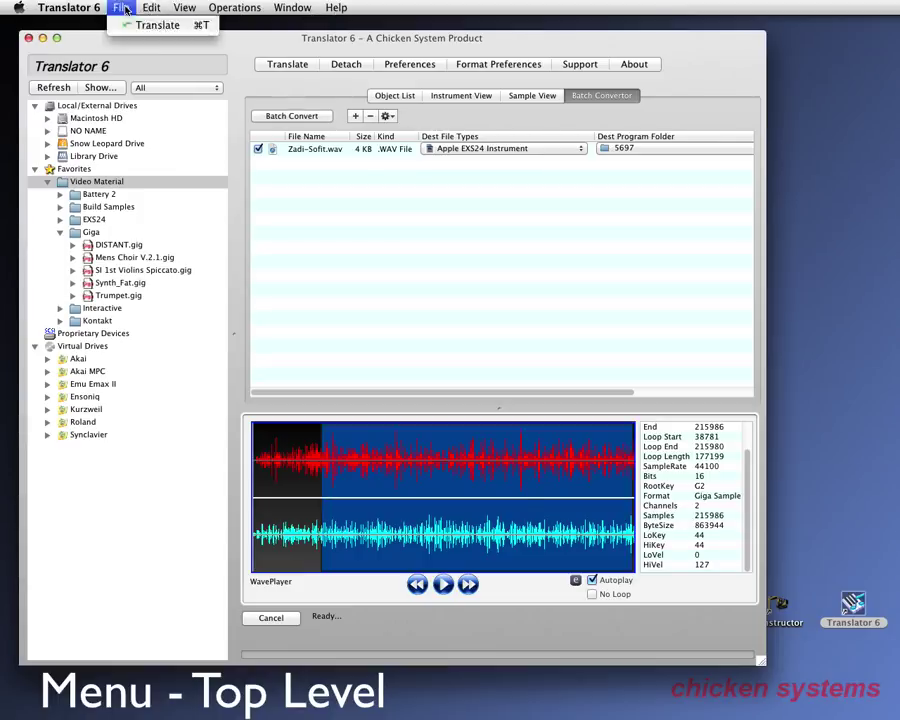
{"action": "left_click", "coordinate": [124, 8]}
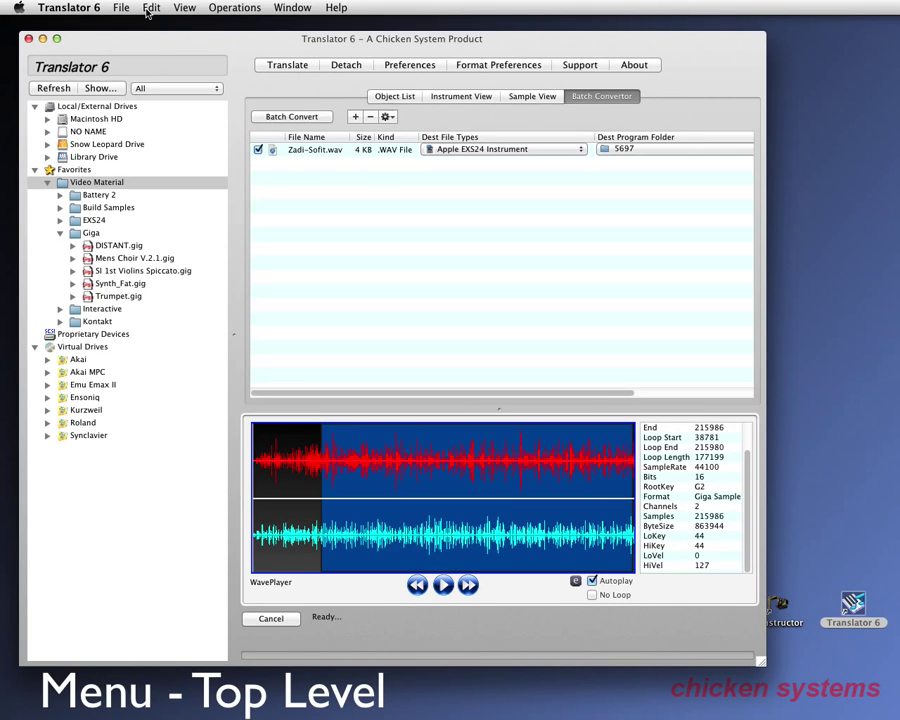
{"action": "left_click", "coordinate": [188, 9]}
{"action": "left_click", "coordinate": [232, 8]}
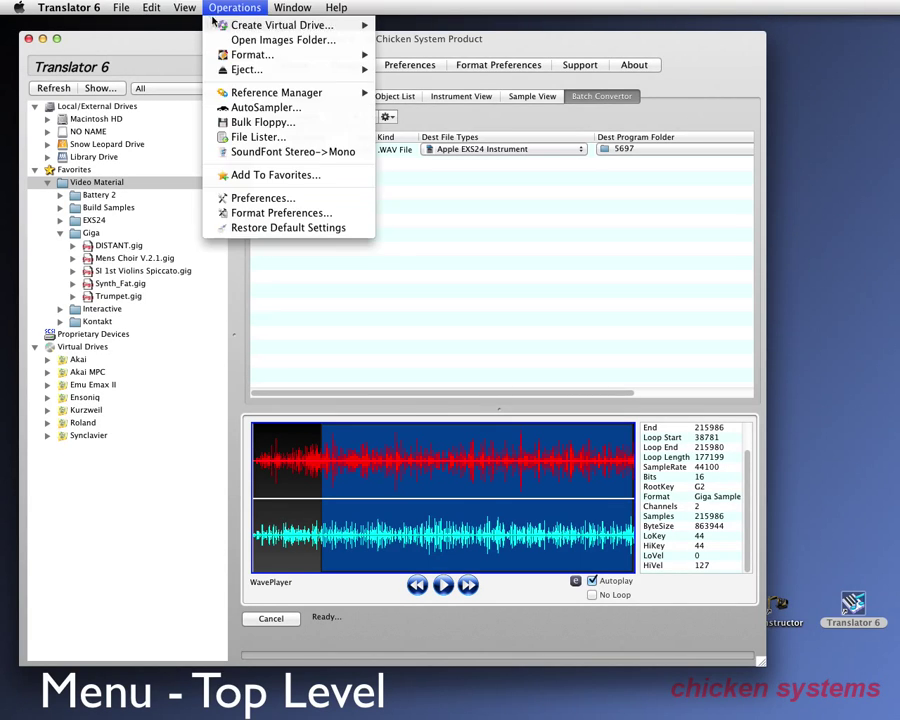
{"action": "left_click", "coordinate": [472, 119]}
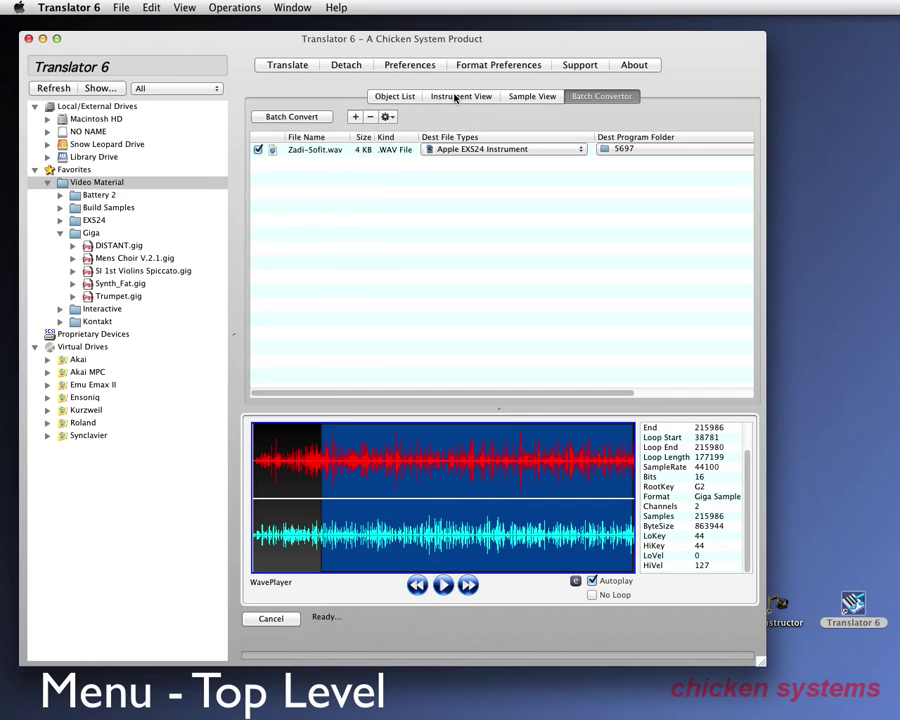
Return to the Video Material folder list, hiding and then restoring the file filter row.
{"action": "left_click", "coordinate": [396, 97]}
{"action": "left_click", "coordinate": [186, 9]}
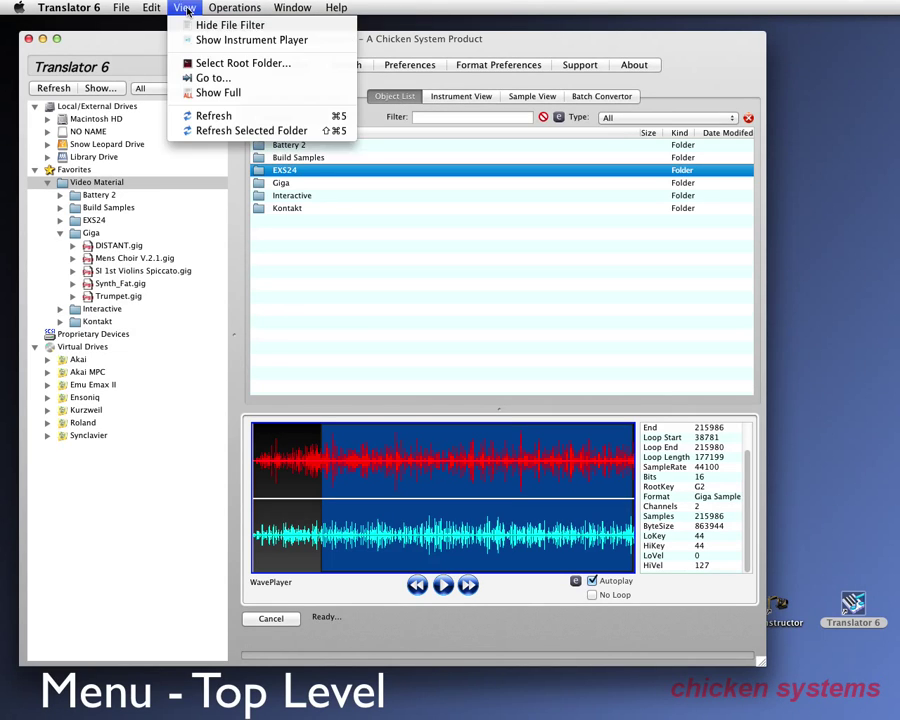
{"action": "left_click", "coordinate": [211, 27]}
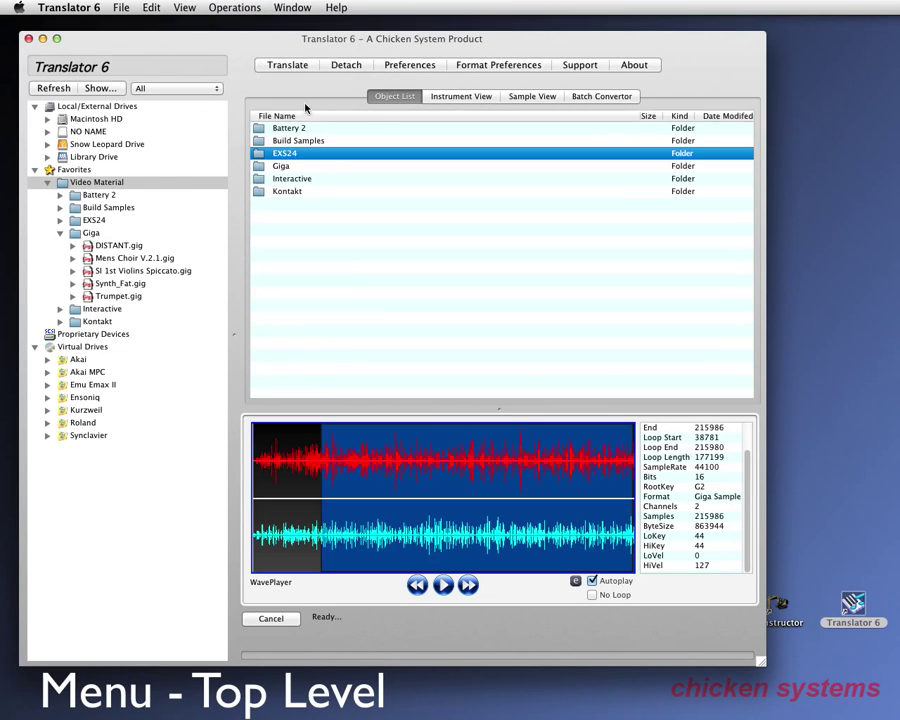
{"action": "left_click", "coordinate": [185, 8]}
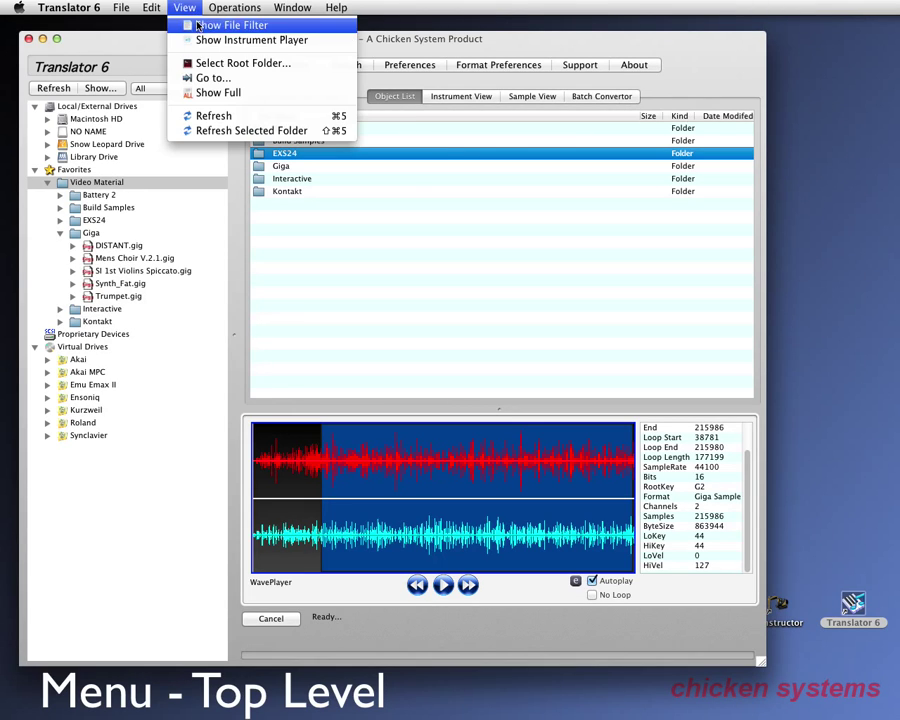
{"action": "left_click", "coordinate": [206, 27]}
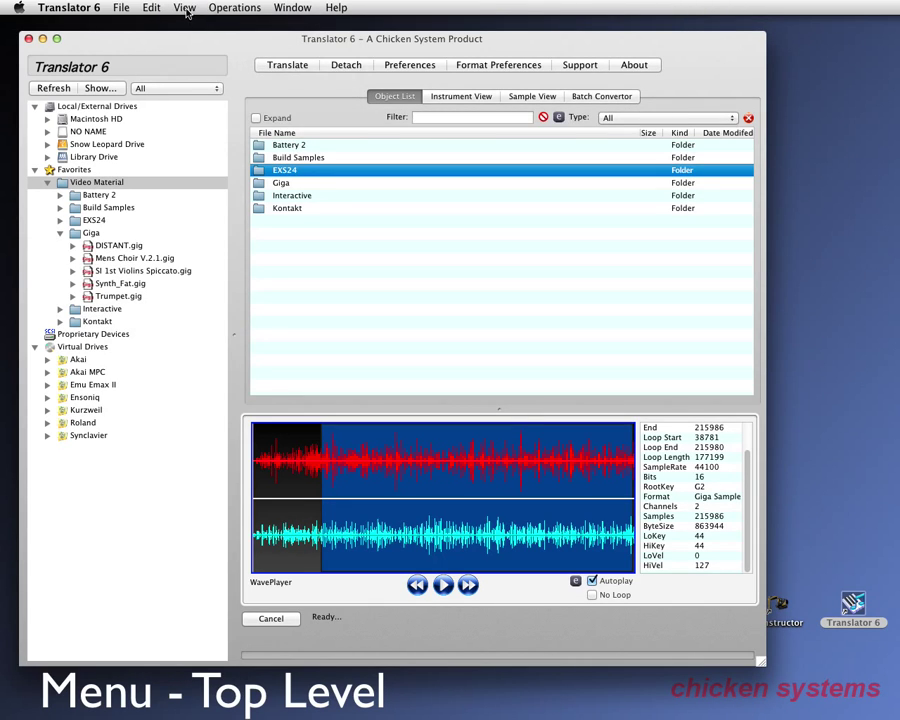
Show the Instrument Player over the file list and switch it to Crotales 1aS.
{"action": "left_click", "coordinate": [185, 9]}
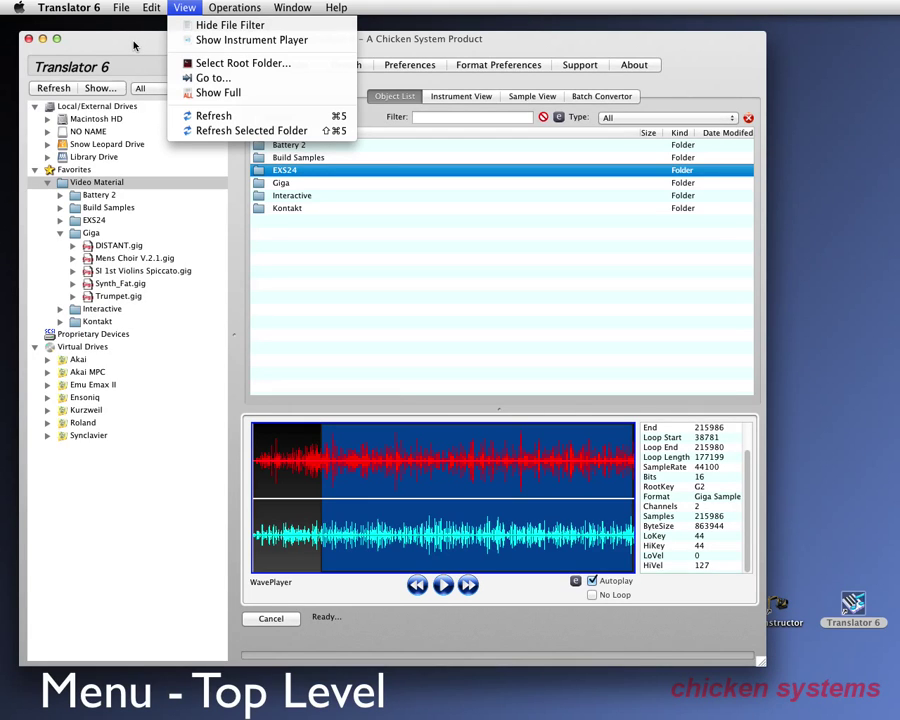
{"action": "left_click", "coordinate": [211, 41]}
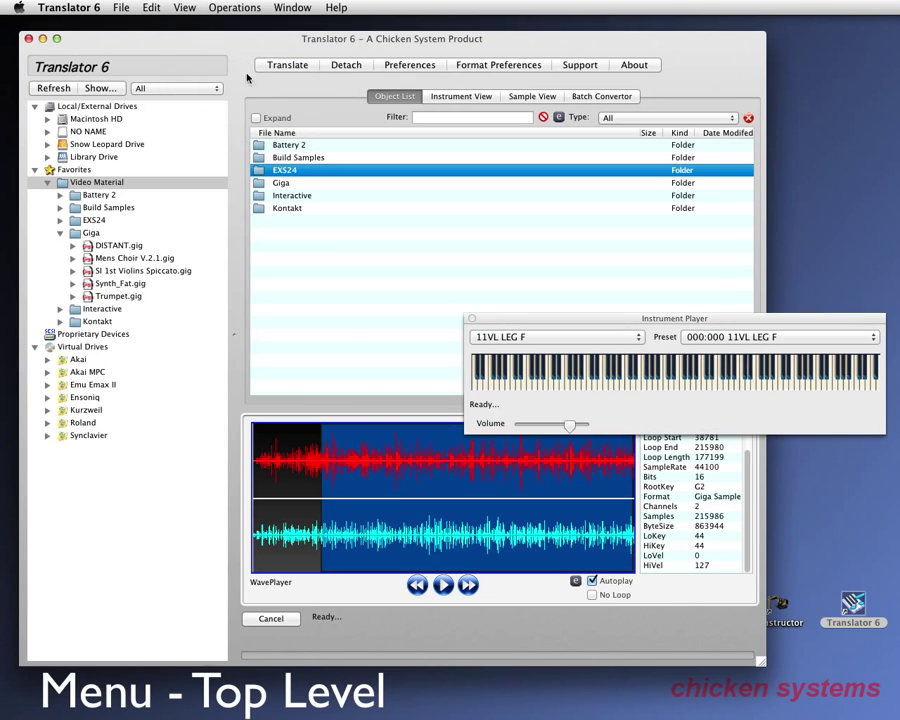
{"action": "left_click_drag", "start_coordinate": [567, 325], "coordinate": [379, 195]}
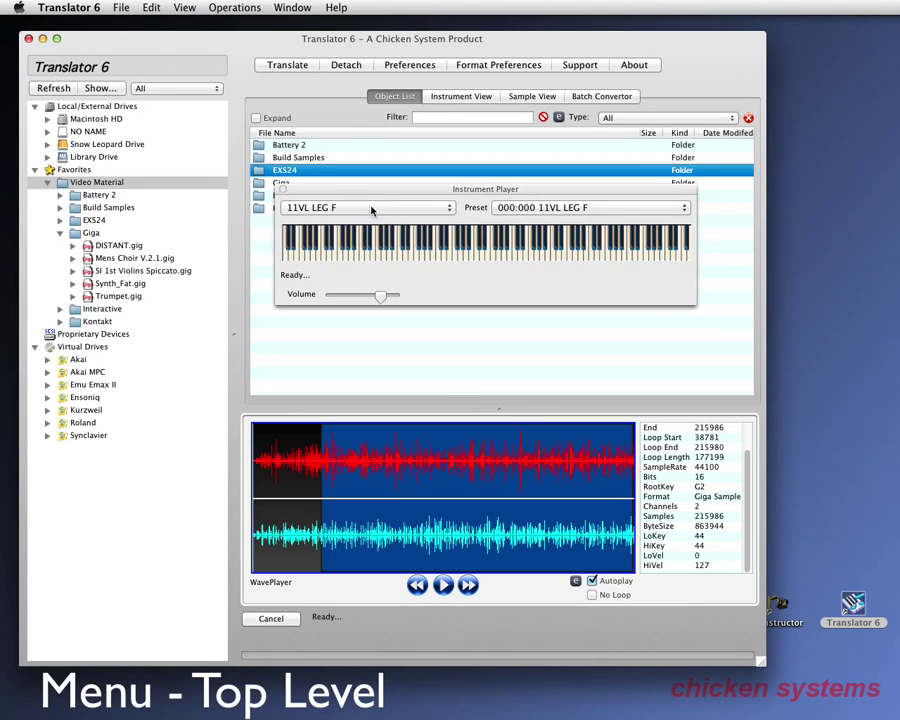
{"action": "left_click", "coordinate": [372, 208]}
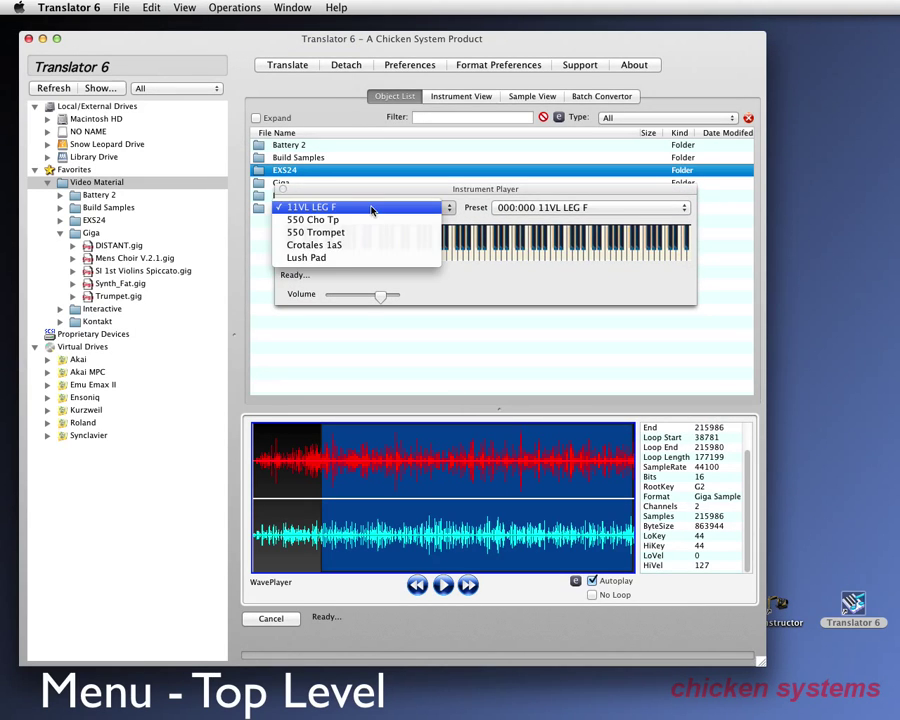
{"action": "left_click", "coordinate": [340, 250]}
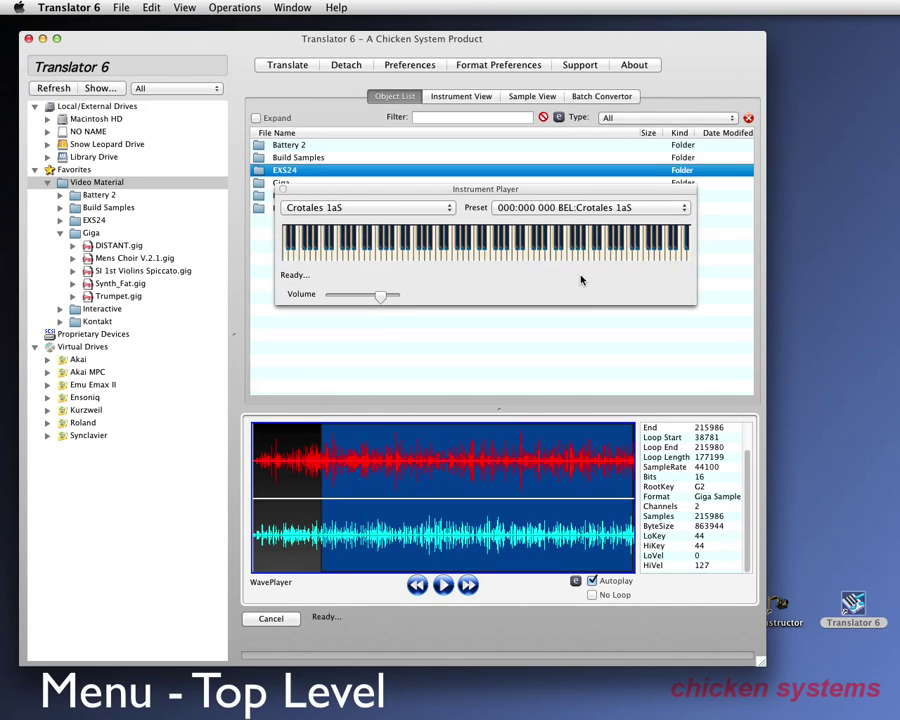
{"action": "left_click_drag", "start_coordinate": [365, 194], "coordinate": [285, 218]}
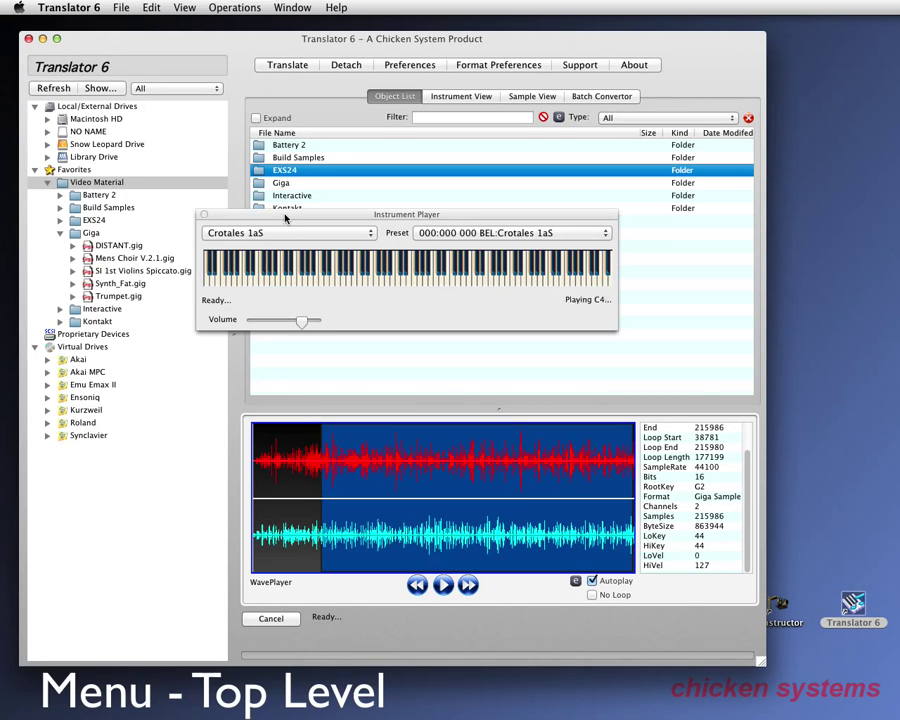
Cycle the player through Lush Pad, 550 Trumpet, 550 Cho Tp and finally 11VL LEG F.
{"action": "left_click", "coordinate": [272, 232]}
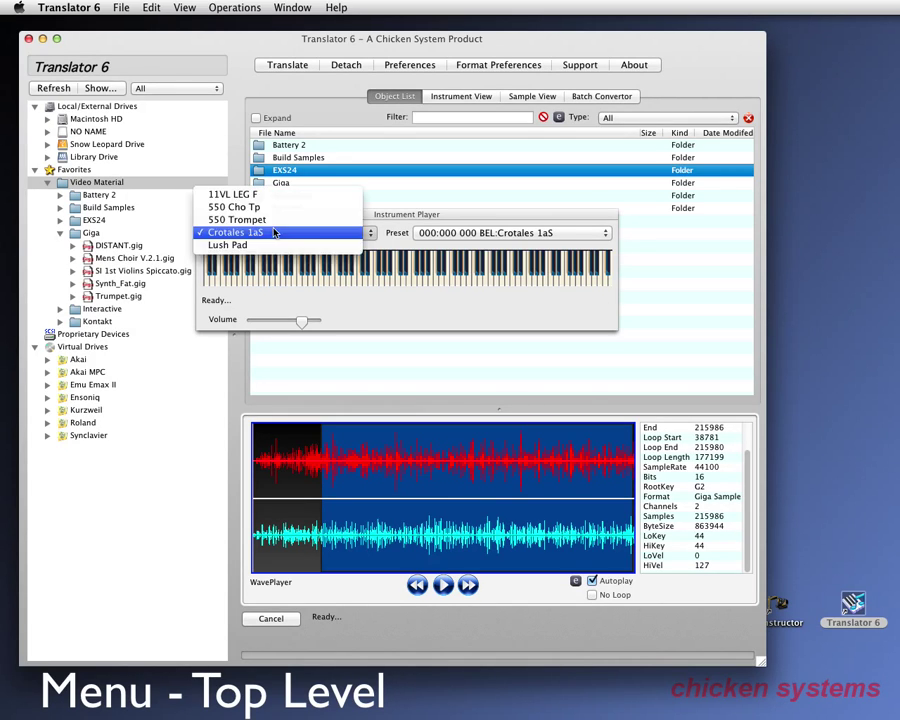
{"action": "left_click", "coordinate": [264, 243]}
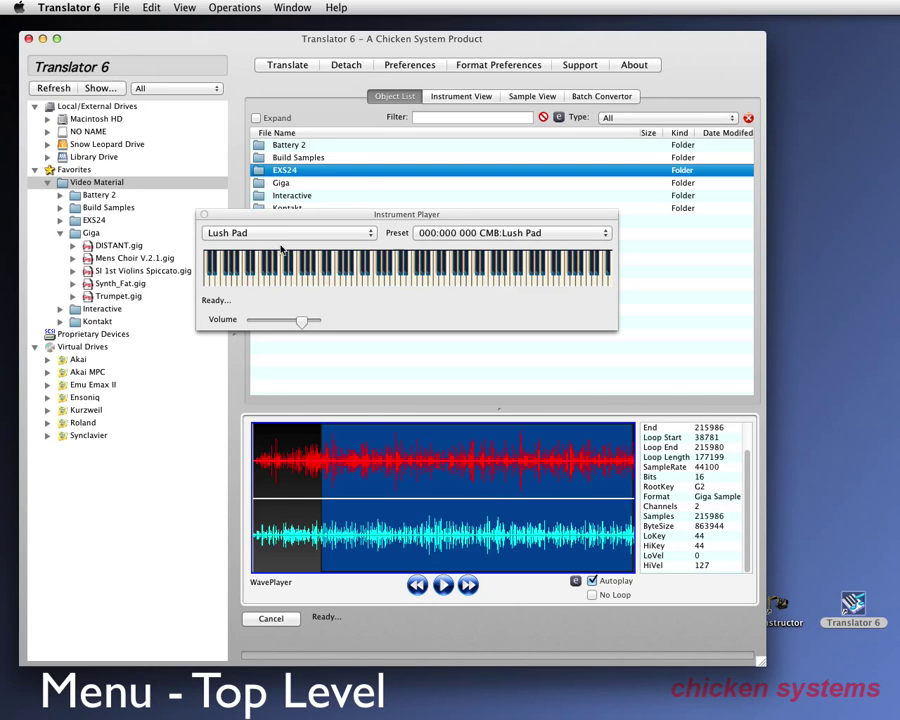
{"action": "left_click", "coordinate": [281, 250]}
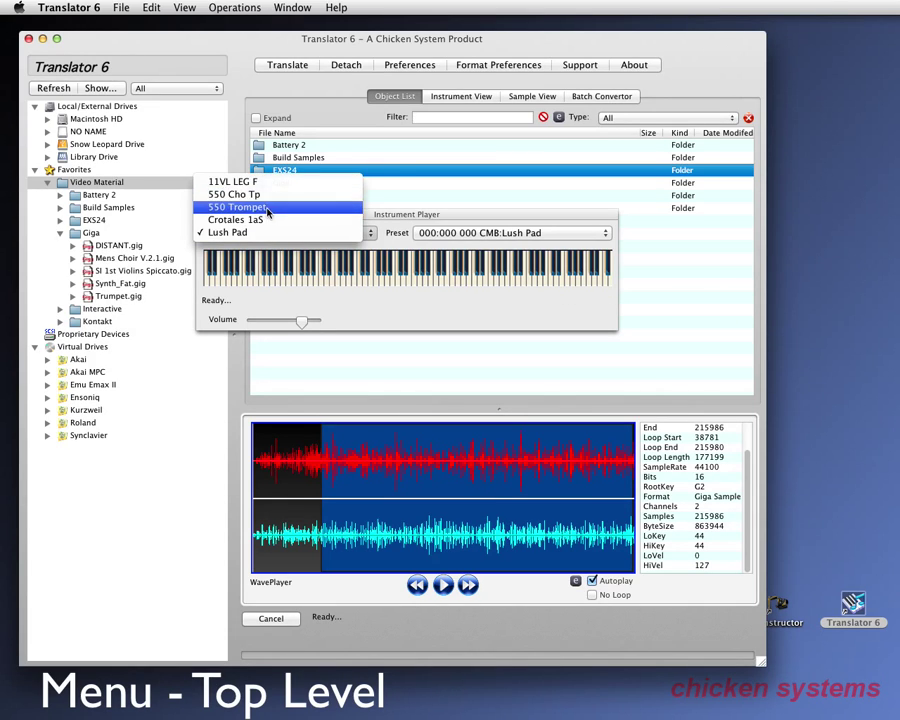
{"action": "left_click", "coordinate": [266, 207]}
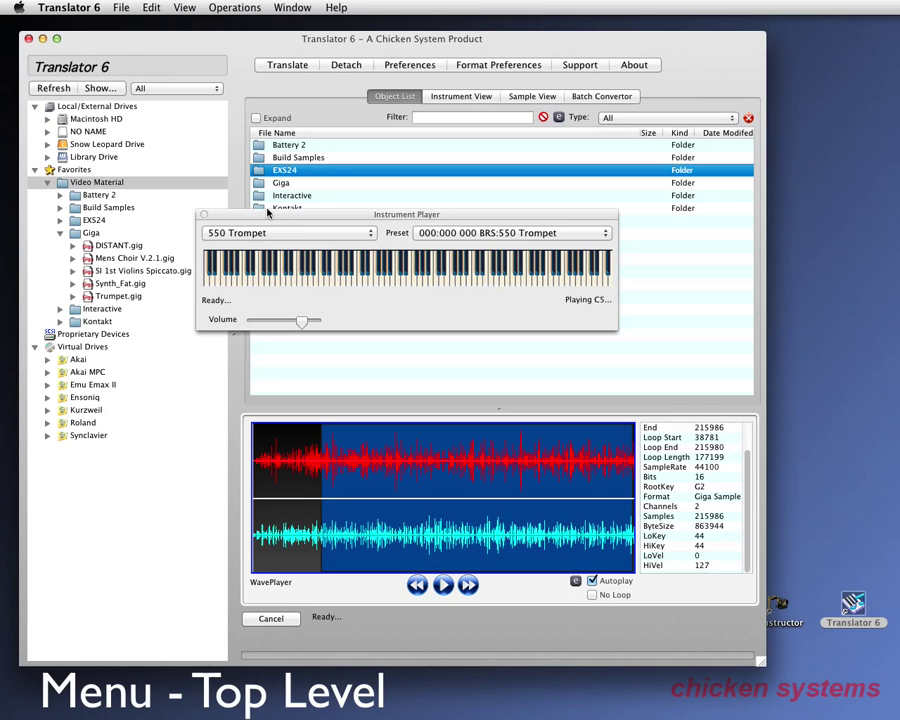
{"action": "left_click", "coordinate": [265, 232]}
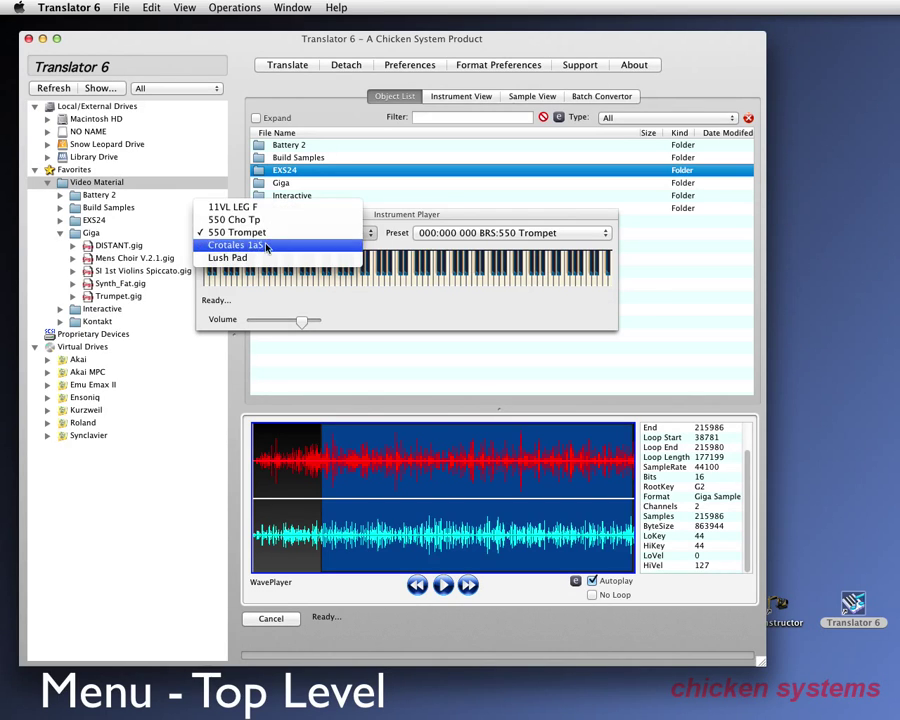
{"action": "left_click", "coordinate": [263, 222]}
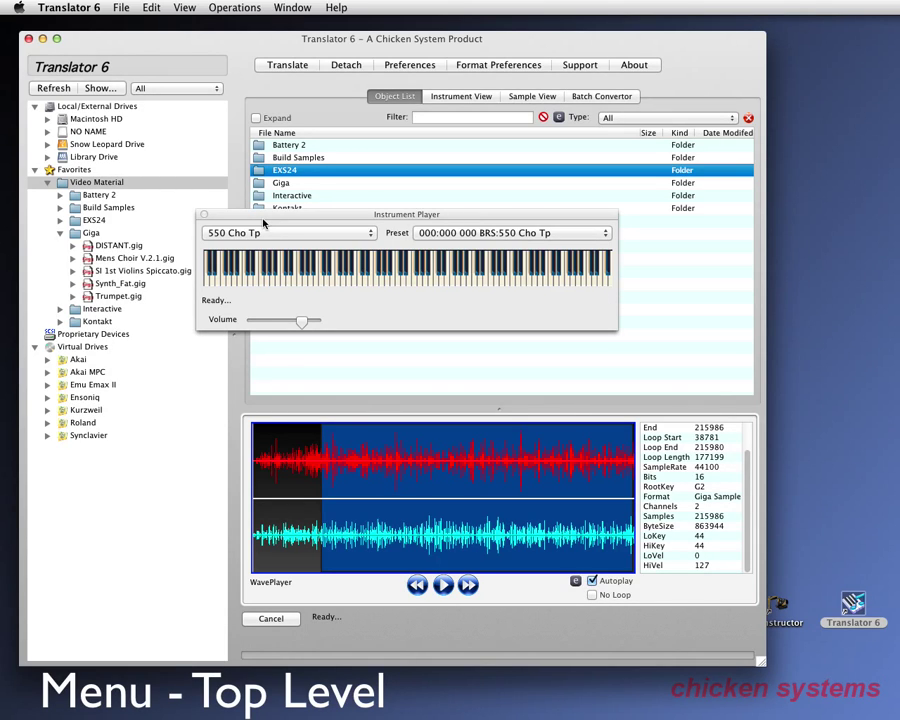
{"action": "left_click", "coordinate": [264, 231]}
{"action": "left_click", "coordinate": [261, 217]}
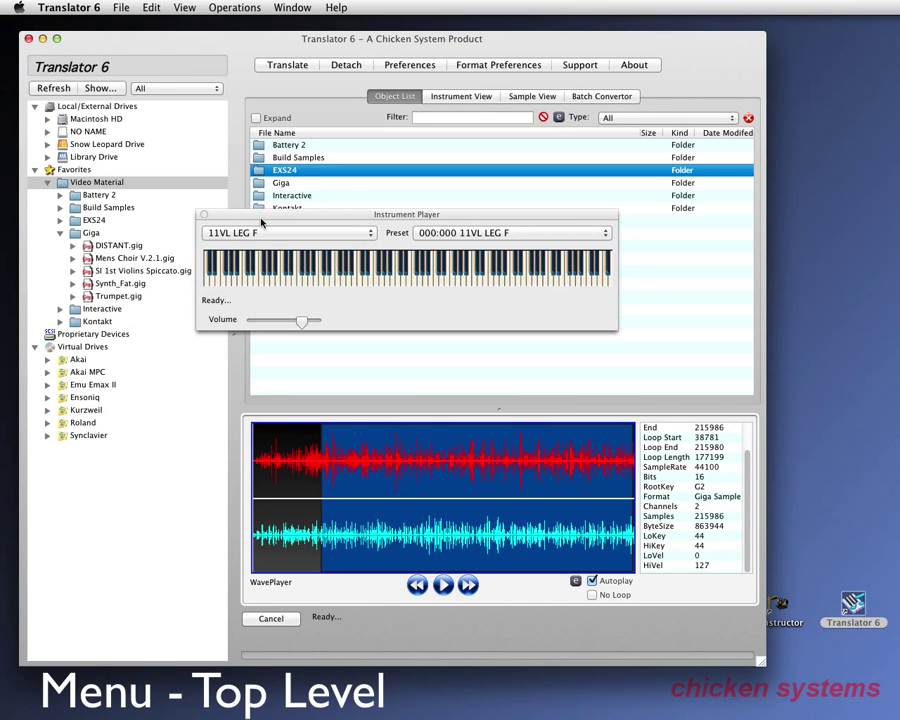
Close the Instrument Player, then shrink the main window and move it down and right.
{"action": "left_click", "coordinate": [204, 216]}
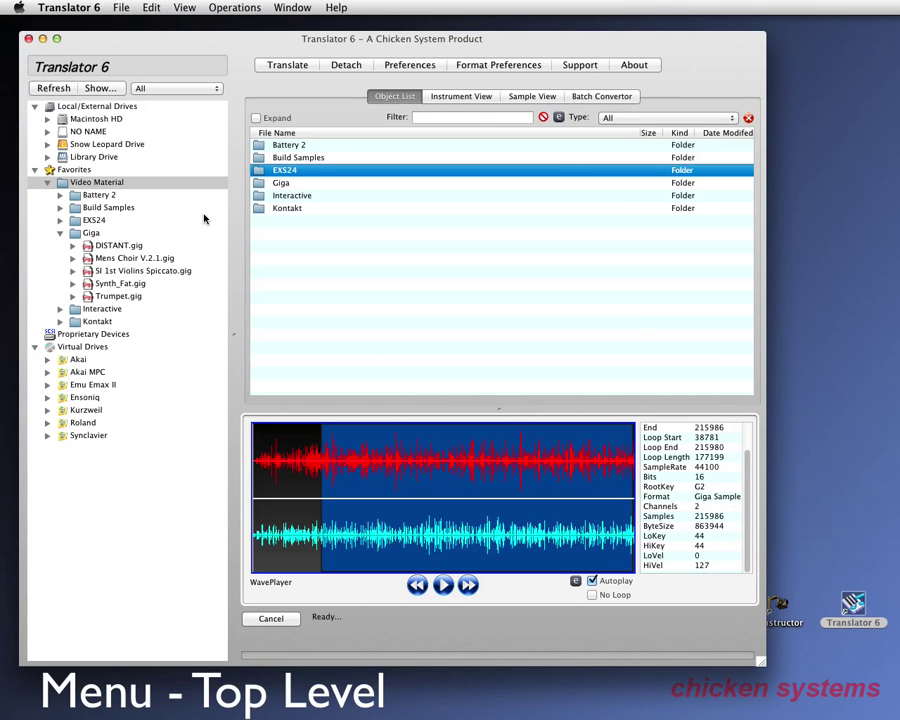
{"action": "left_click_drag", "start_coordinate": [230, 50], "coordinate": [246, 50]}
{"action": "left_click_drag", "start_coordinate": [779, 668], "coordinate": [734, 510]}
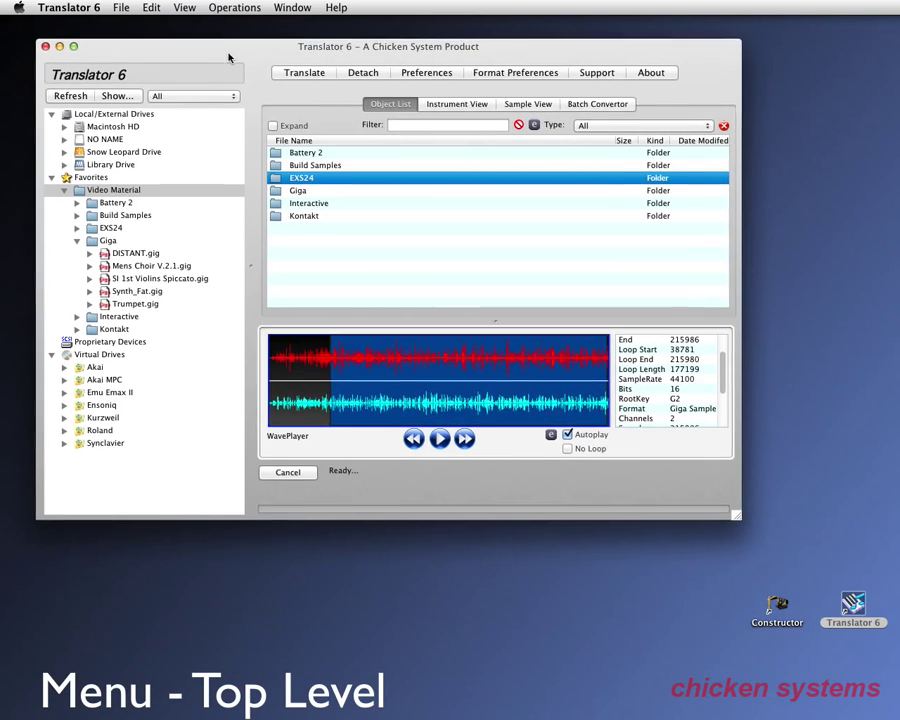
{"action": "left_click_drag", "start_coordinate": [229, 56], "coordinate": [248, 76]}
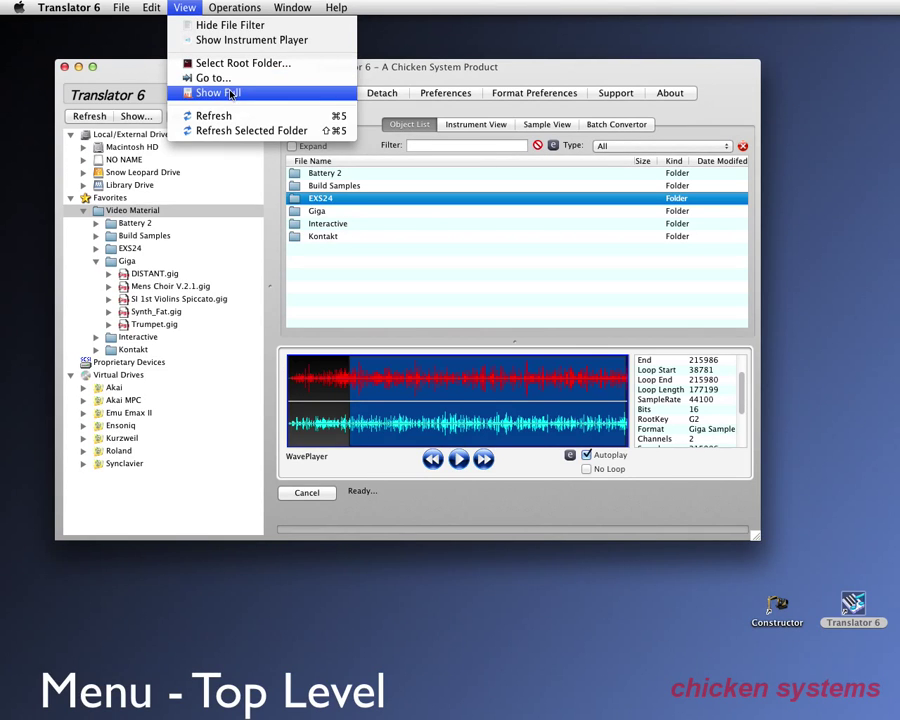
Refresh the file browser from the View menu, emptying the object list.
{"action": "left_click", "coordinate": [140, 105]}
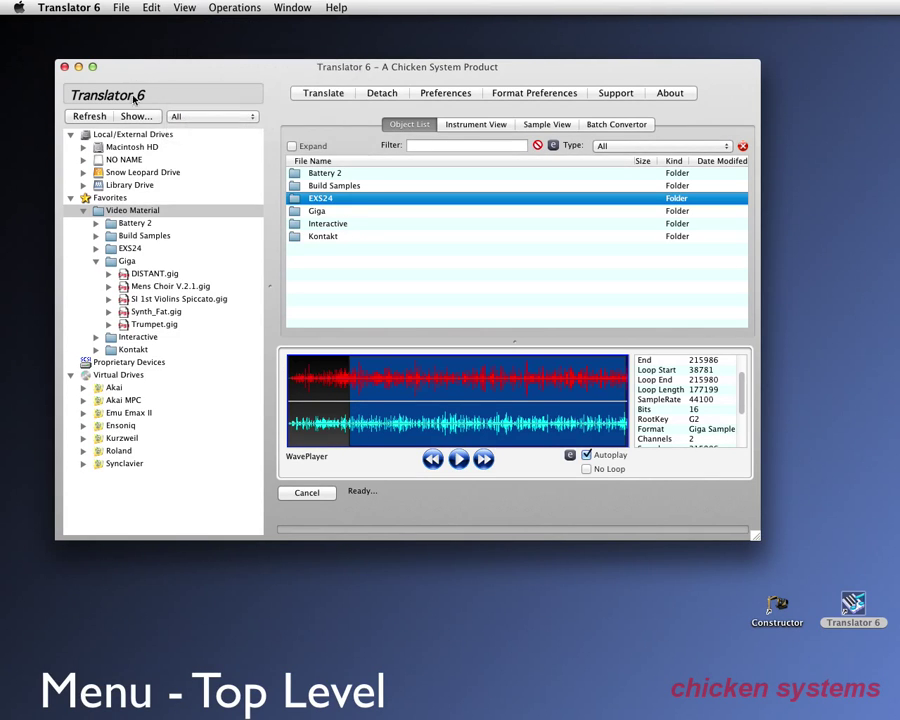
{"action": "left_click", "coordinate": [184, 10]}
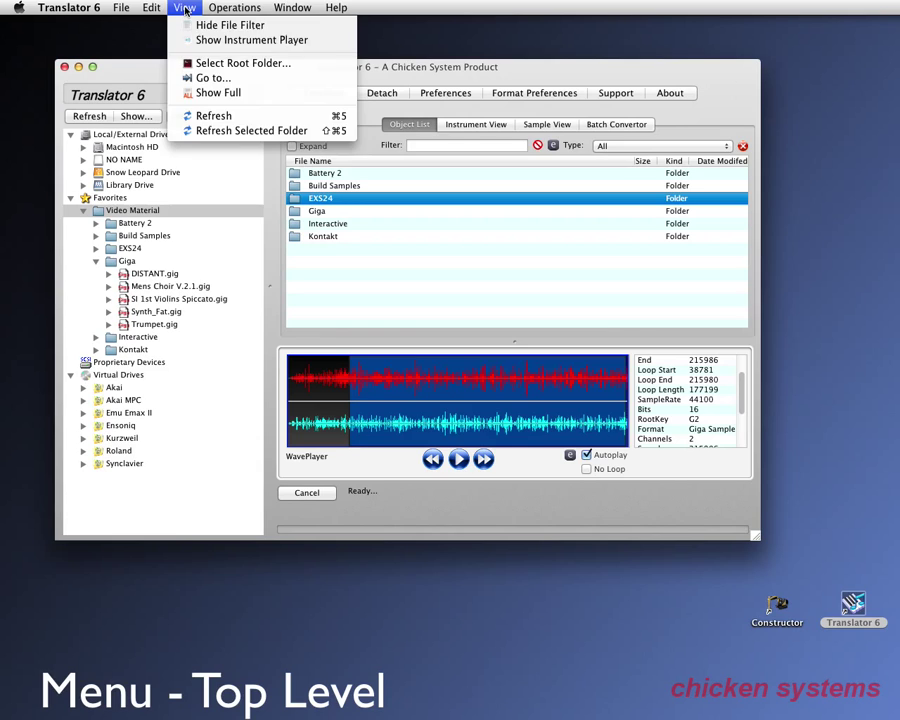
{"action": "left_click", "coordinate": [215, 117]}
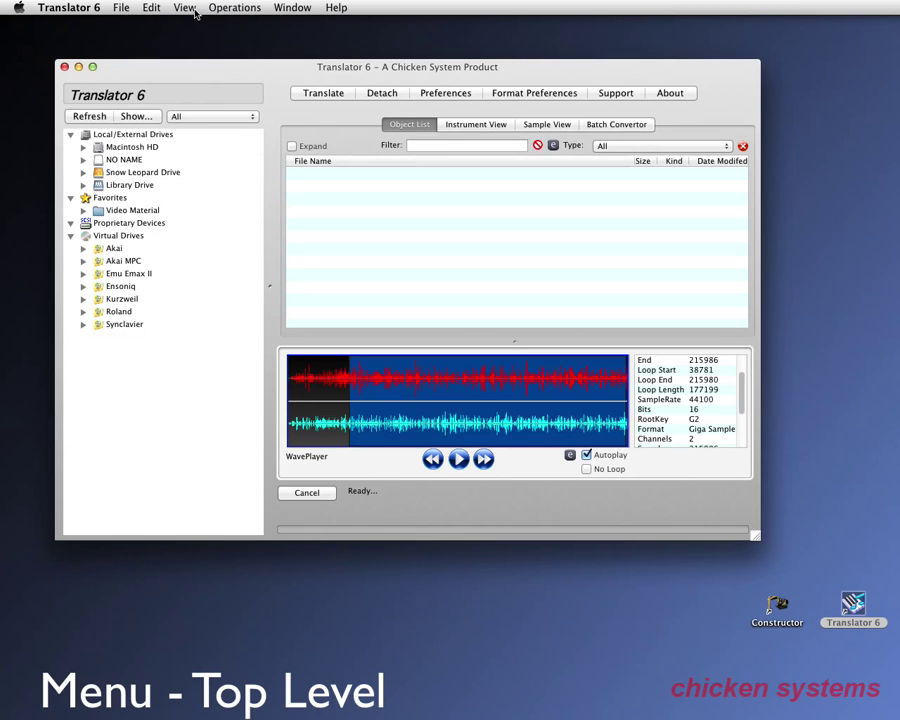
Use Operations > Open Images Folder to show the Images folder and its Images alias in Finder.
{"action": "left_click", "coordinate": [233, 9]}
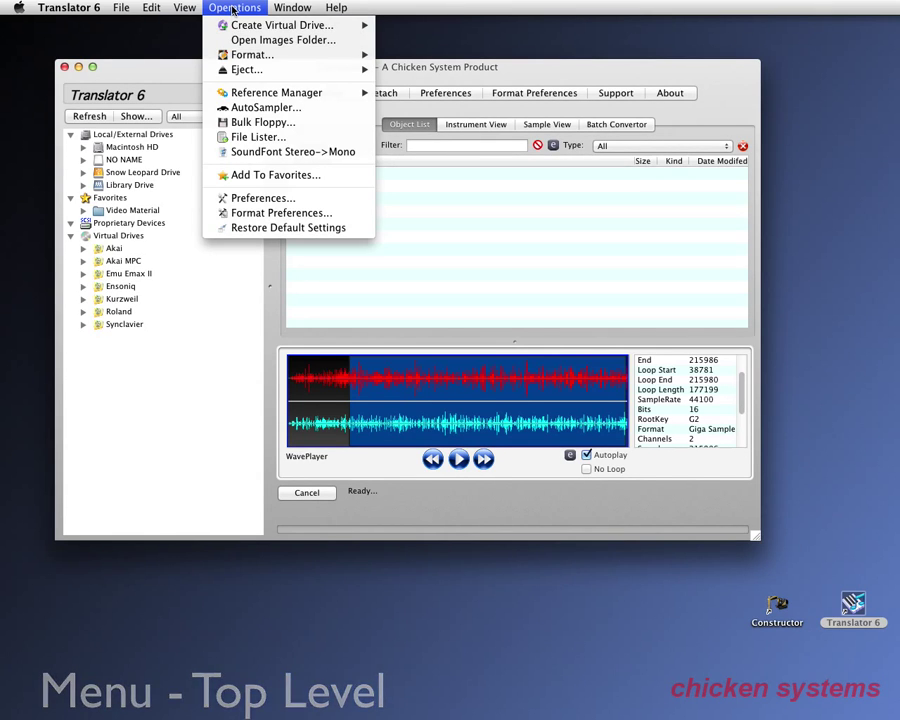
{"action": "mouse_move", "coordinate": [241, 27]}
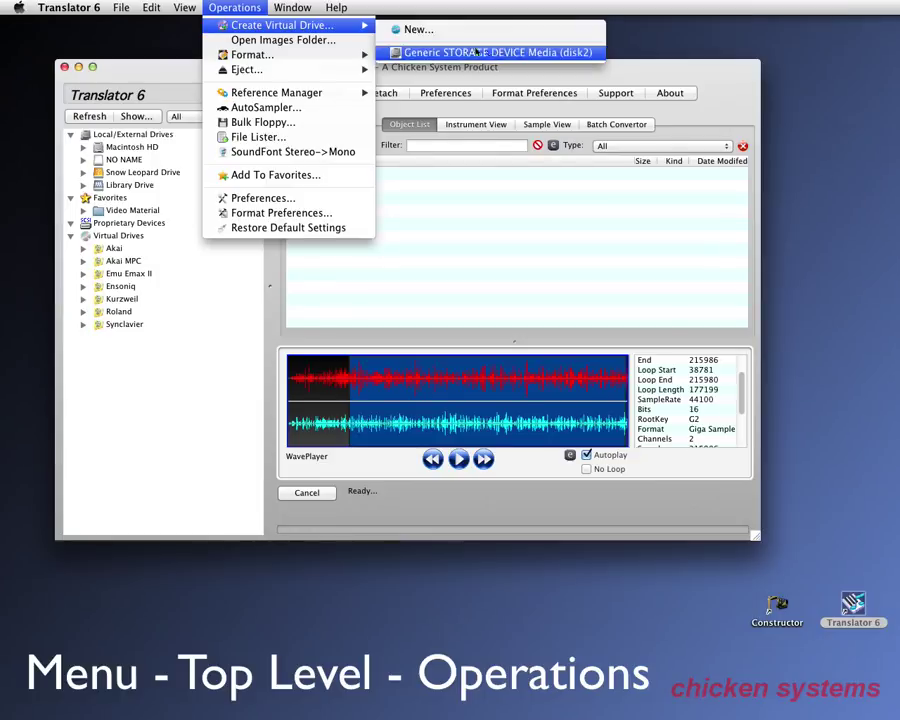
{"action": "left_click", "coordinate": [124, 69]}
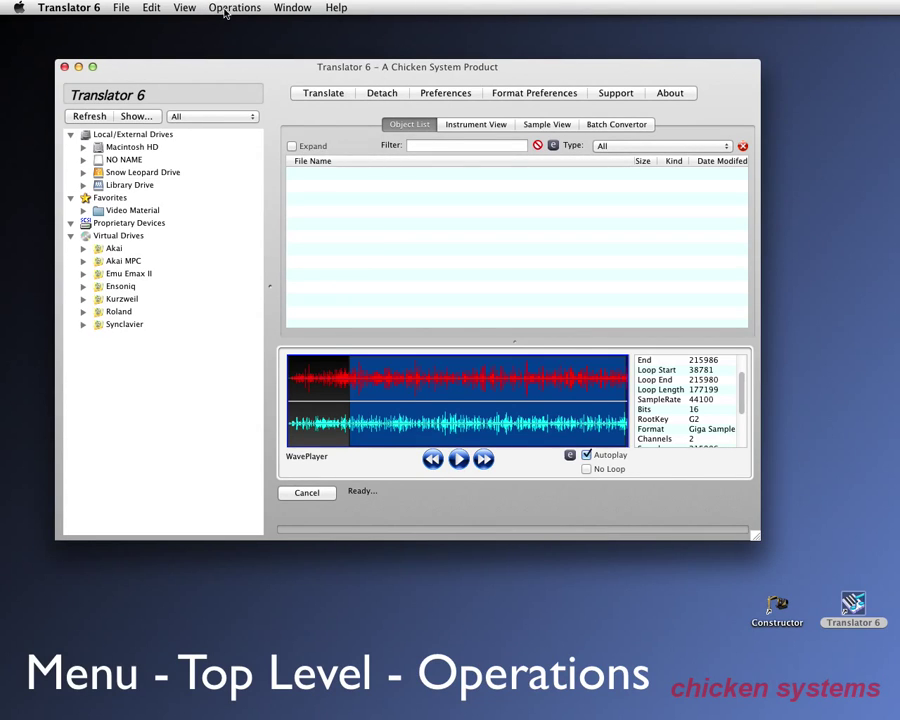
{"action": "left_click", "coordinate": [226, 9]}
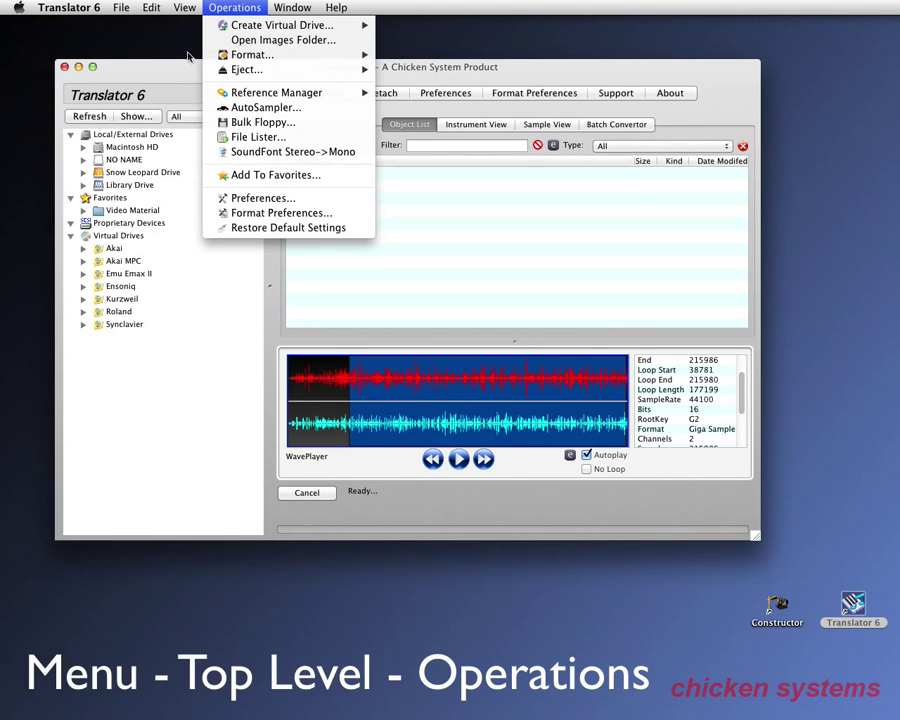
{"action": "left_click", "coordinate": [242, 40]}
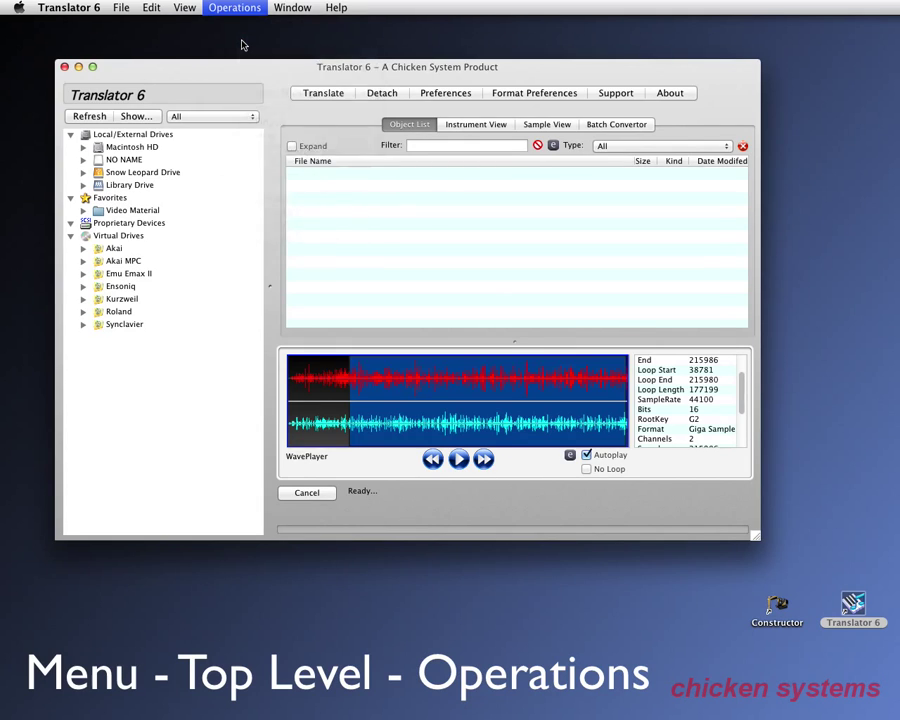
Open the Images alias to list the Ensoniq, Akai, Kurzweil, Synclavier, Roland and Emu folders.
{"action": "left_click_drag", "start_coordinate": [274, 120], "coordinate": [193, 108]}
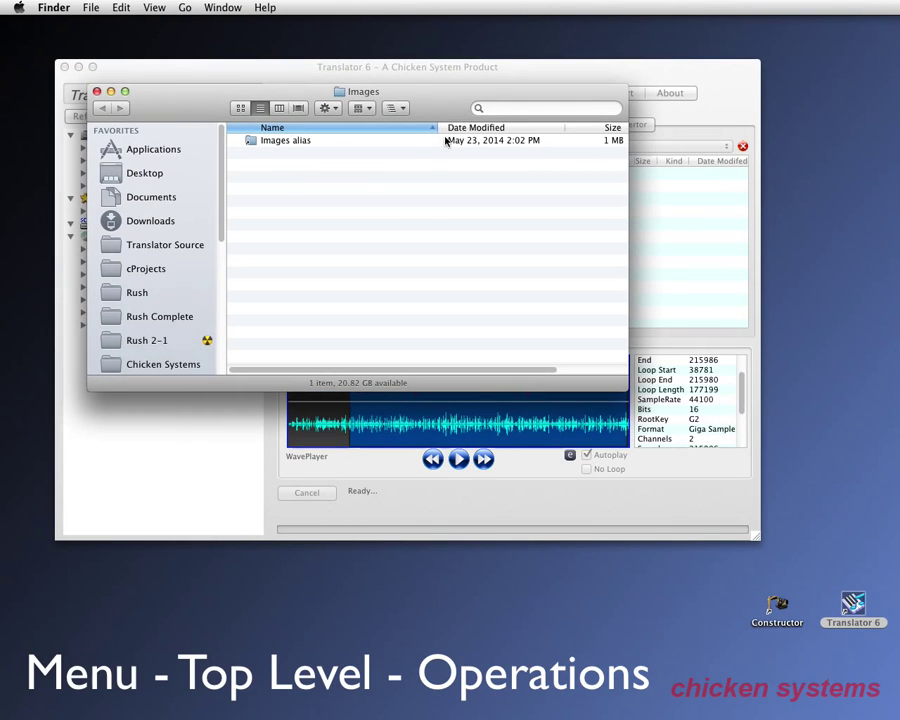
{"action": "left_click", "coordinate": [399, 109]}
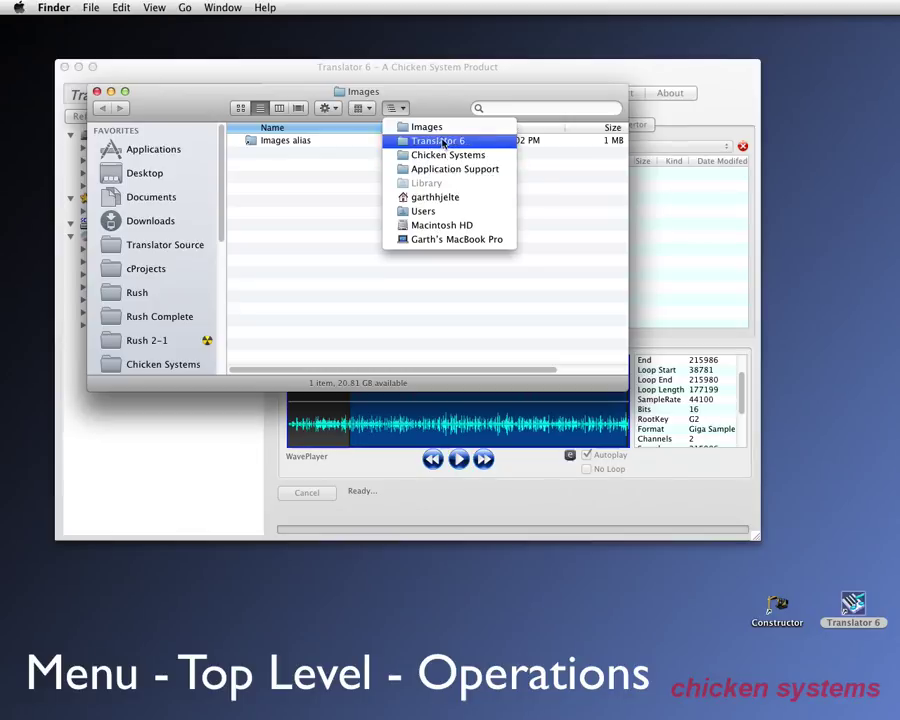
{"action": "left_click", "coordinate": [412, 126]}
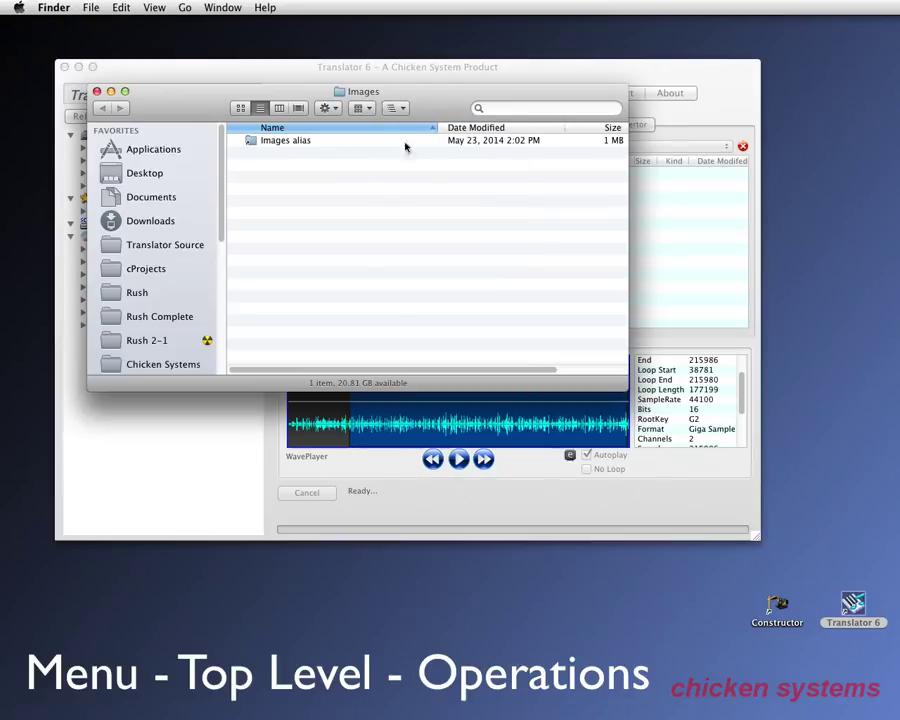
{"action": "double_click", "coordinate": [280, 142]}
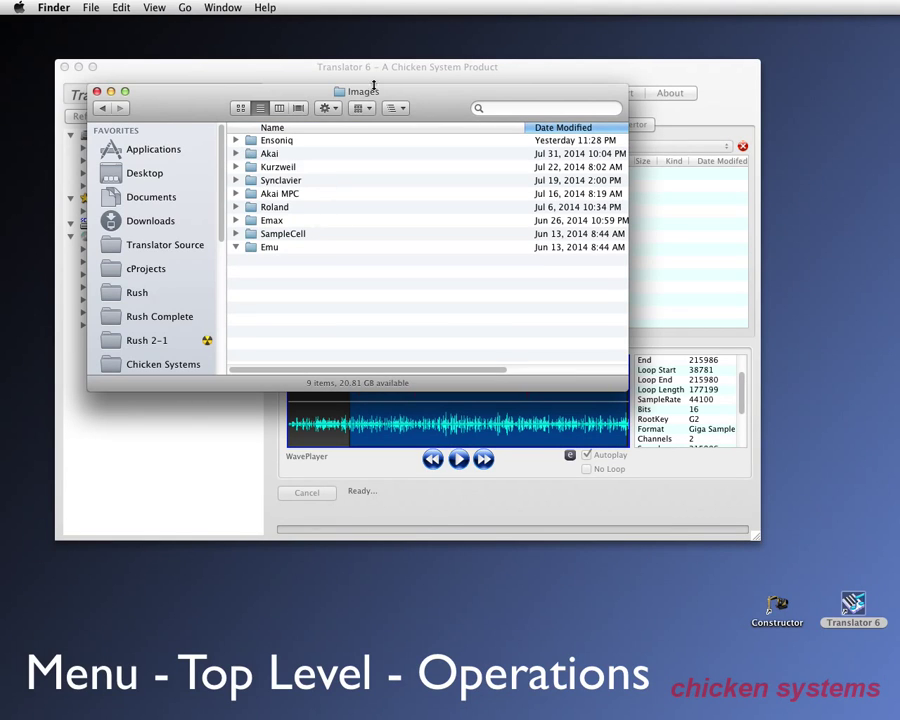
{"action": "left_click", "coordinate": [396, 109]}
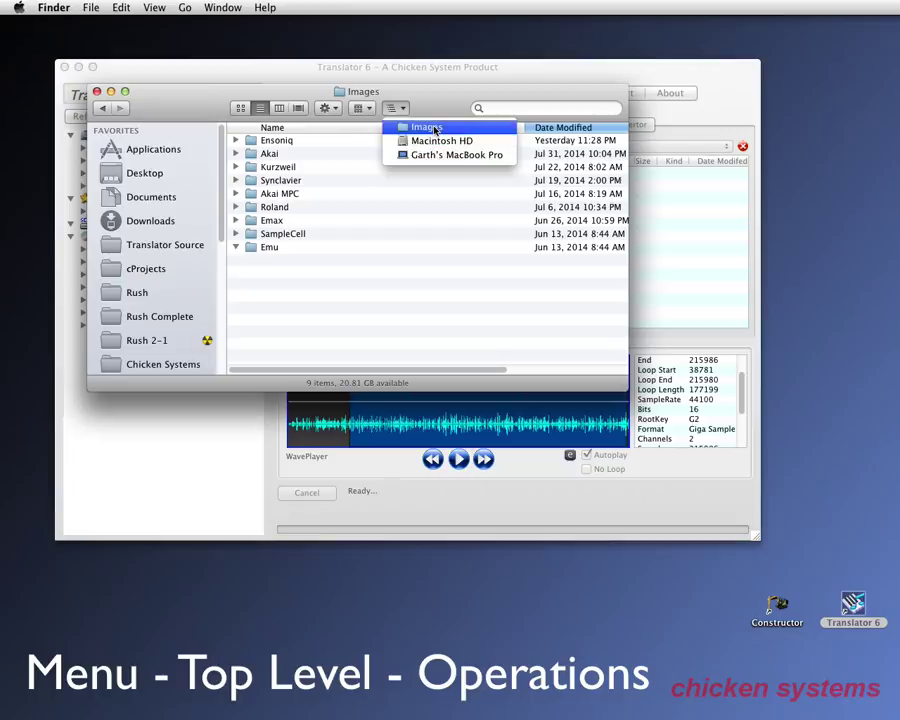
{"action": "left_click", "coordinate": [430, 128]}
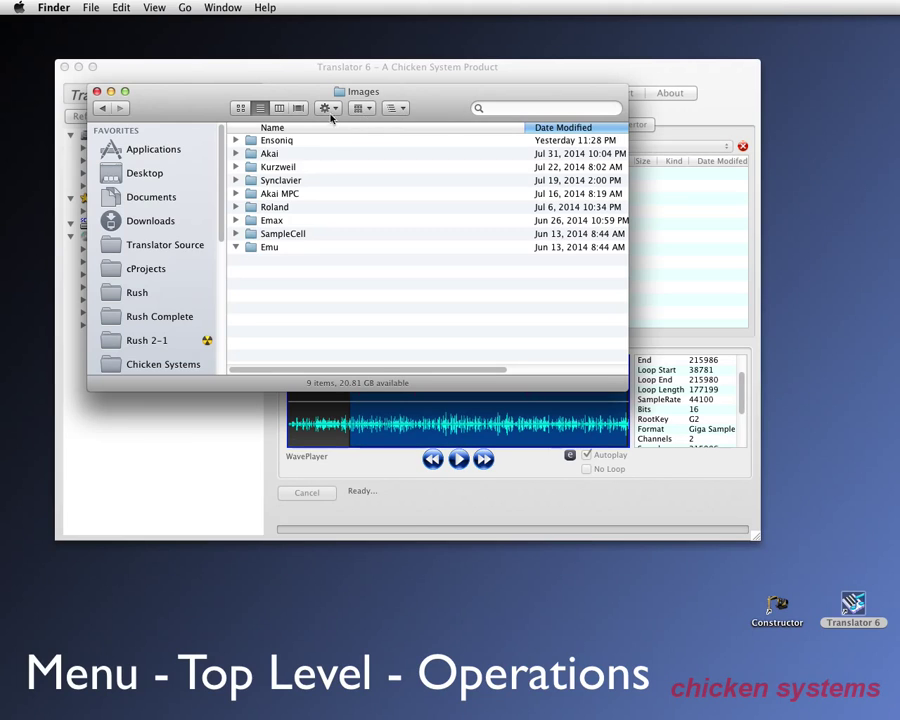
{"action": "left_click", "coordinate": [97, 92]}
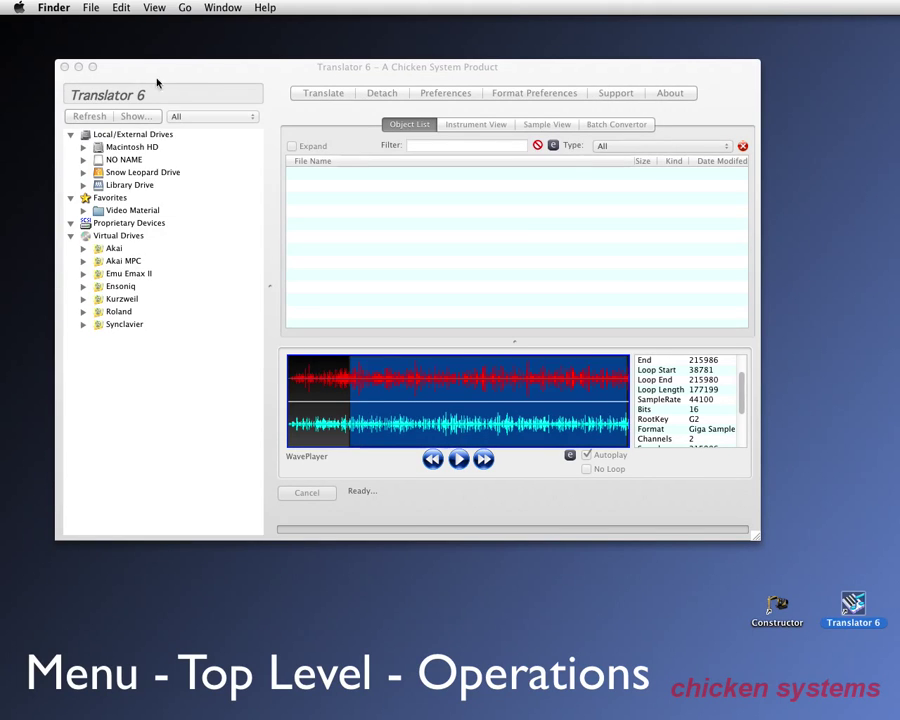
{"action": "left_click", "coordinate": [224, 70]}
{"action": "left_click", "coordinate": [234, 8]}
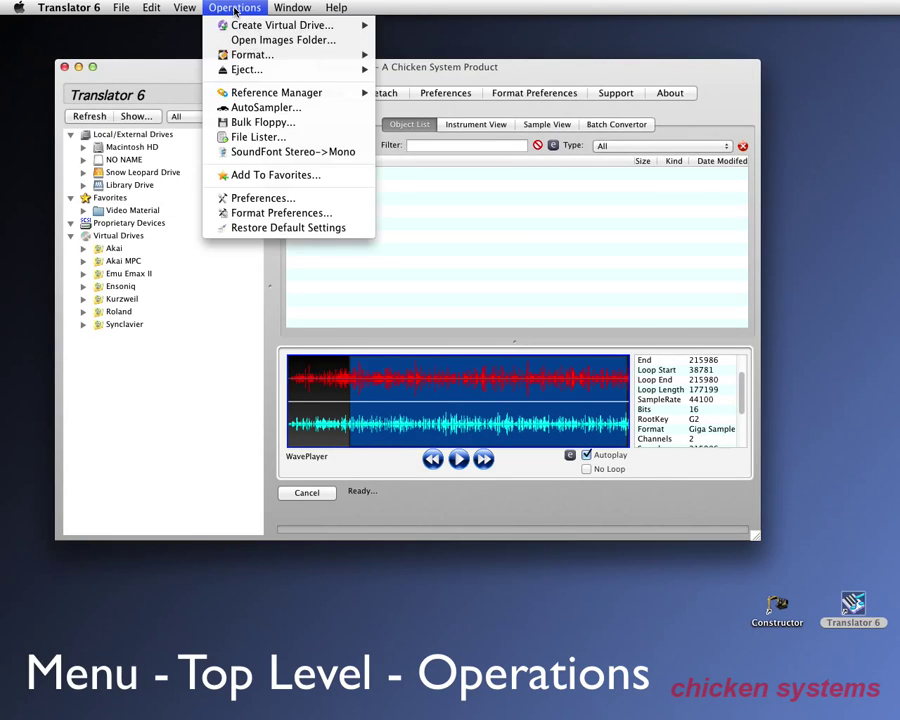
{"action": "mouse_move", "coordinate": [265, 56]}
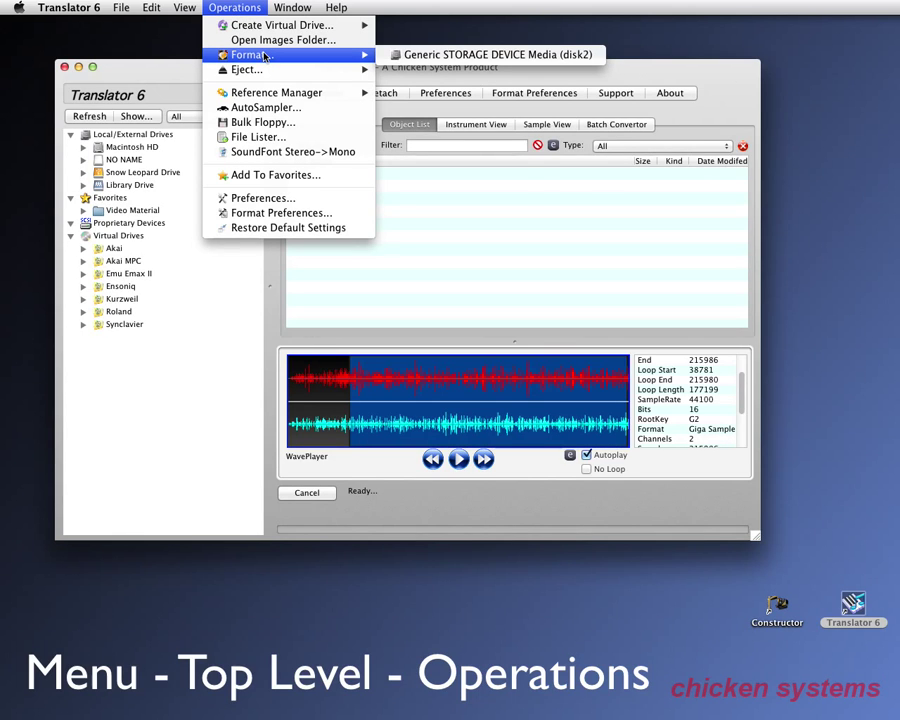
{"action": "left_click", "coordinate": [418, 56]}
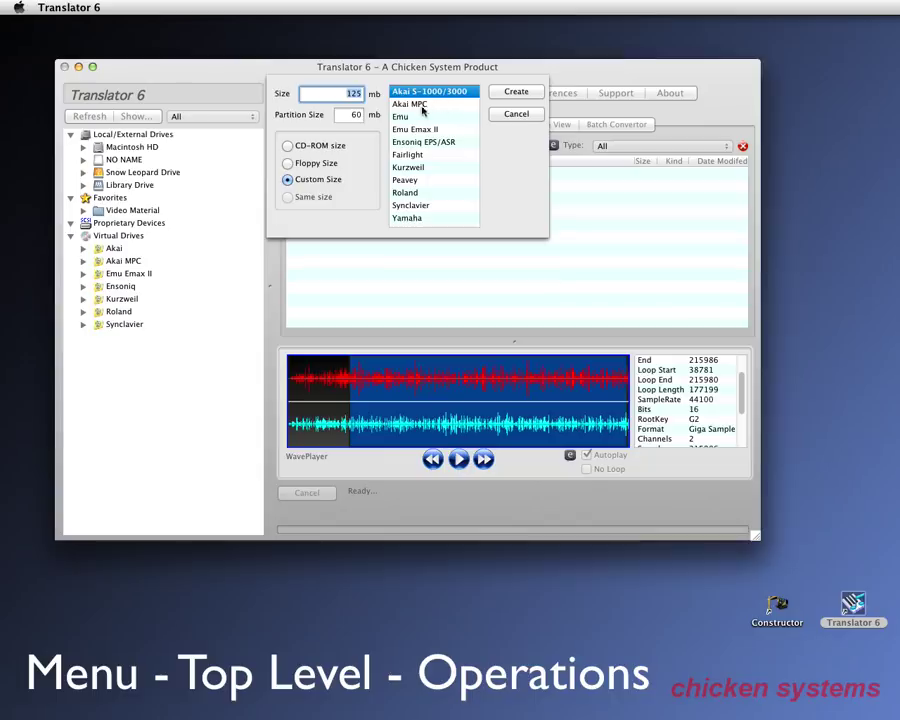
{"action": "left_click", "coordinate": [418, 104]}
{"action": "left_click", "coordinate": [420, 117]}
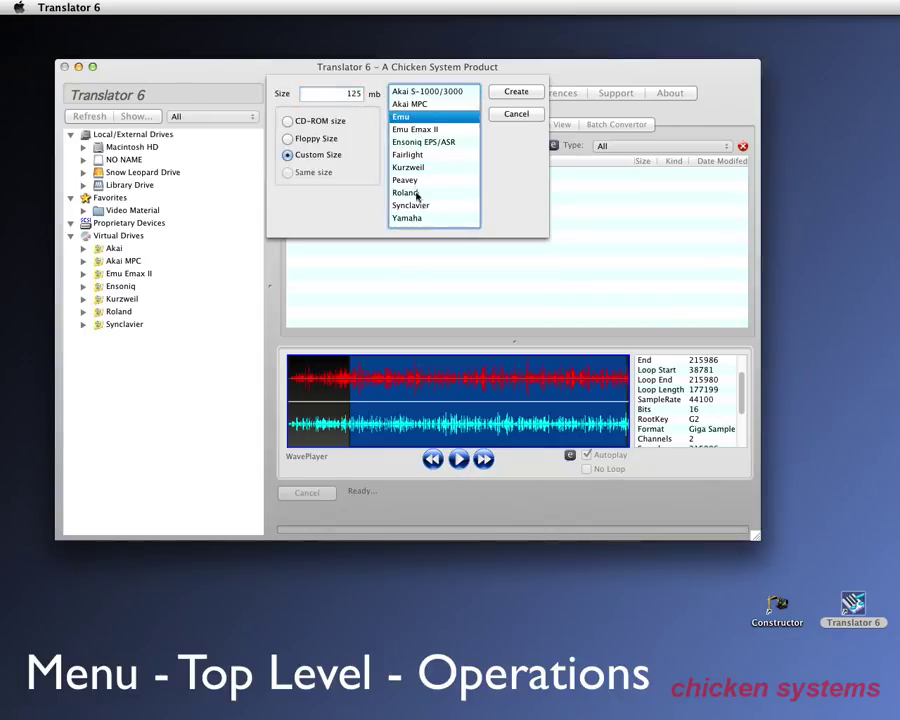
{"action": "left_click", "coordinate": [514, 115]}
{"action": "left_click", "coordinate": [240, 8]}
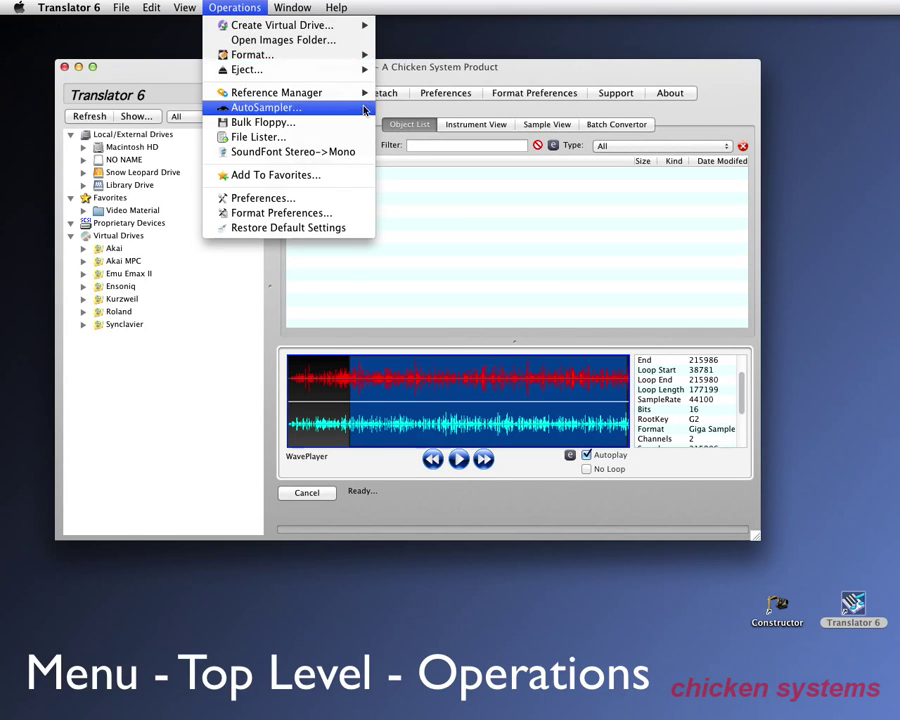
Reopen the Operations menu showing AutoSampler, Bulk Floppy and File Lister.
{"action": "left_click", "coordinate": [596, 84]}
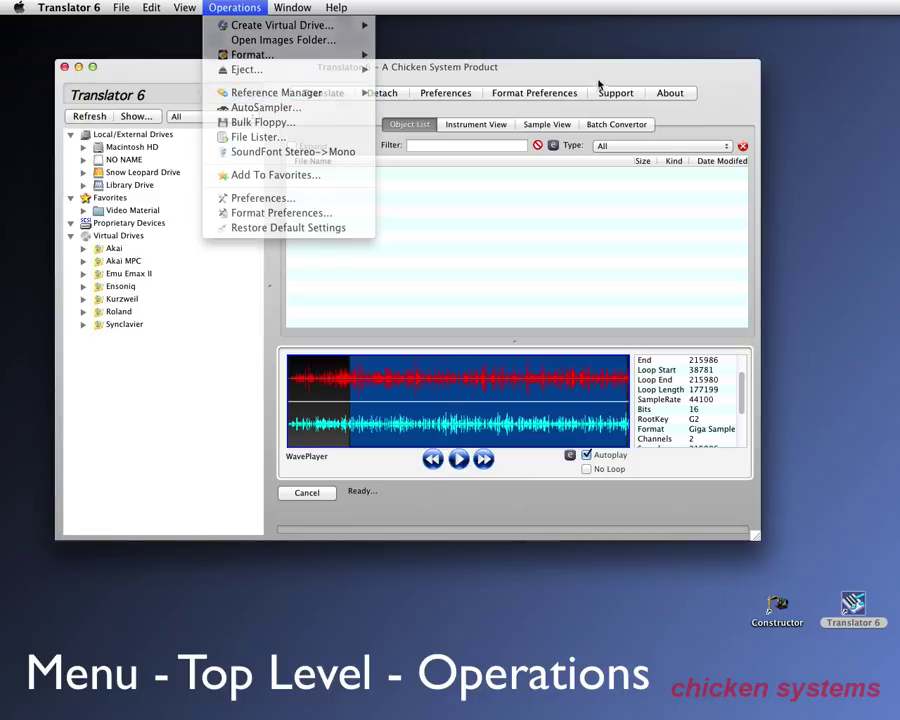
{"action": "left_click", "coordinate": [236, 12]}
{"action": "mouse_move", "coordinate": [276, 95]}
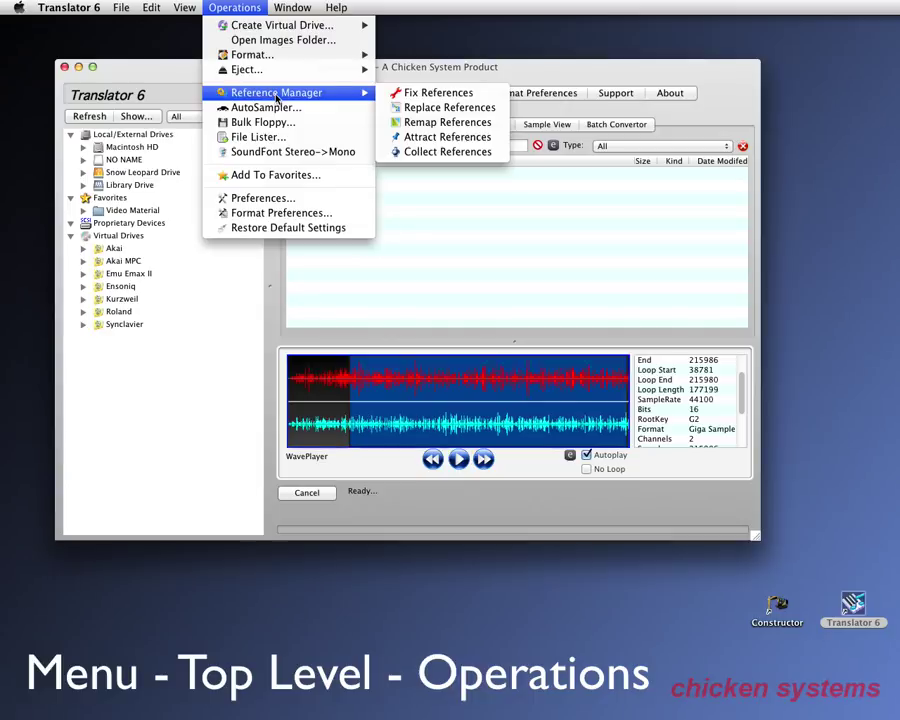
{"action": "left_click", "coordinate": [415, 72]}
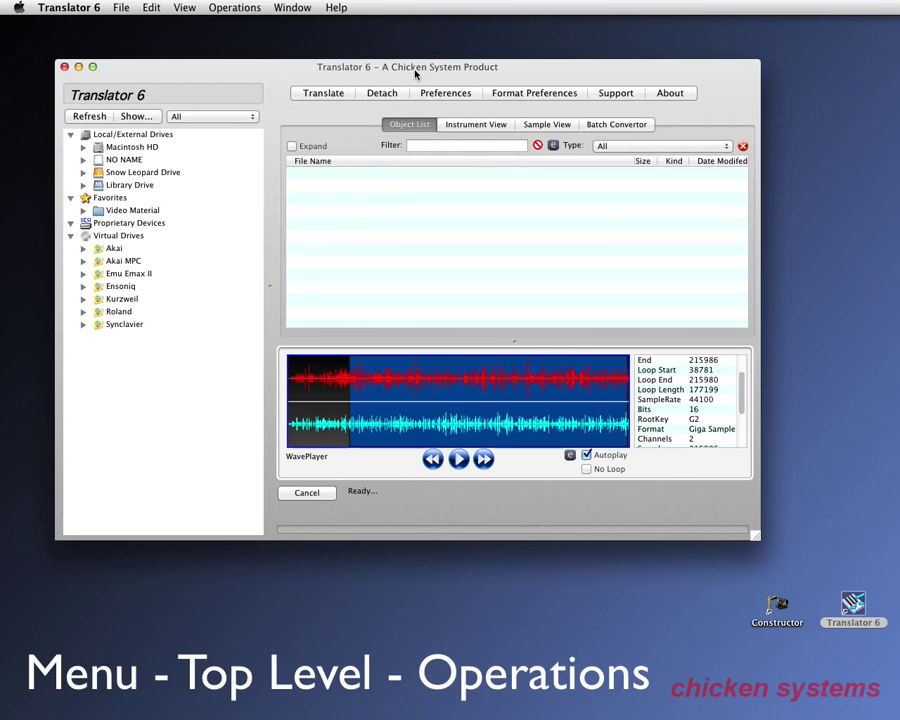
{"action": "left_click", "coordinate": [234, 8]}
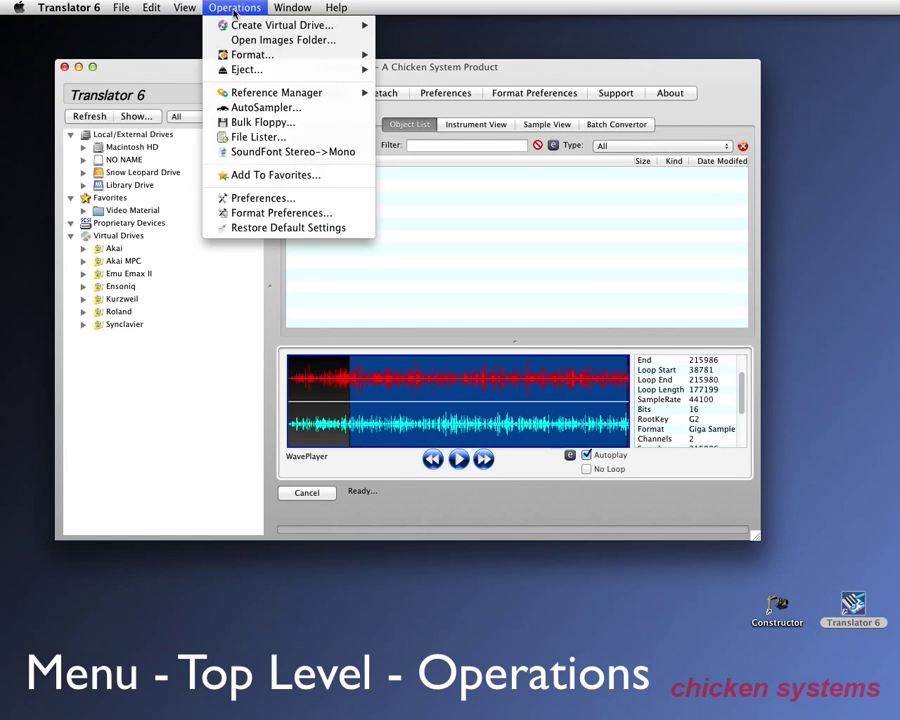
Launch the AutoSampler with MIDISPORT 2x2 Port A out, Core Audio built-in input and 44100 rate.
{"action": "left_click", "coordinate": [262, 108]}
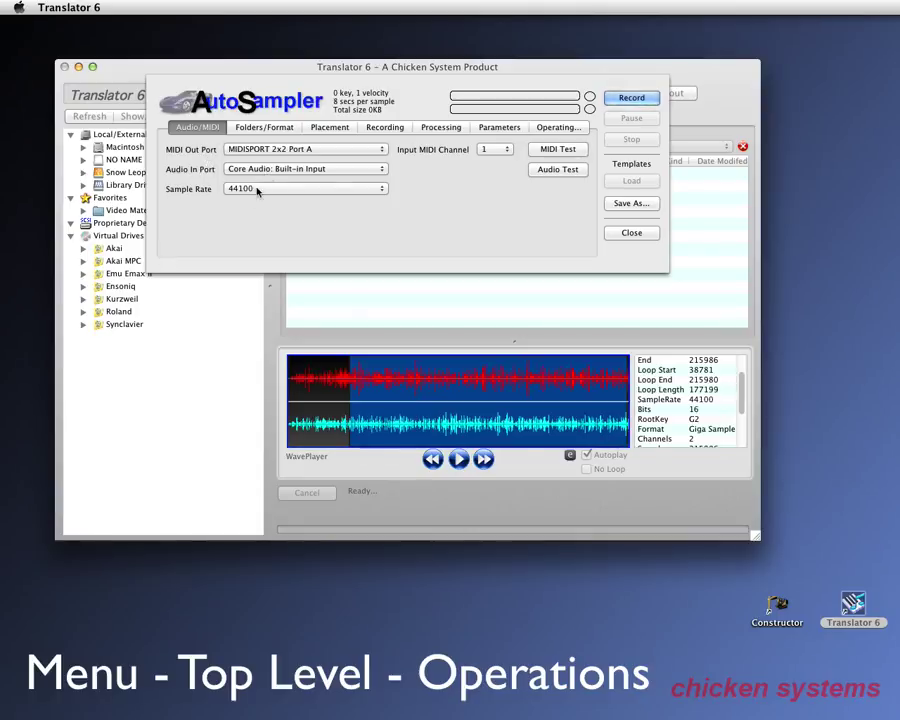
Keep Kontakt Instrument version 3.5 as the output format and show the Placement settings.
{"action": "left_click", "coordinate": [261, 135]}
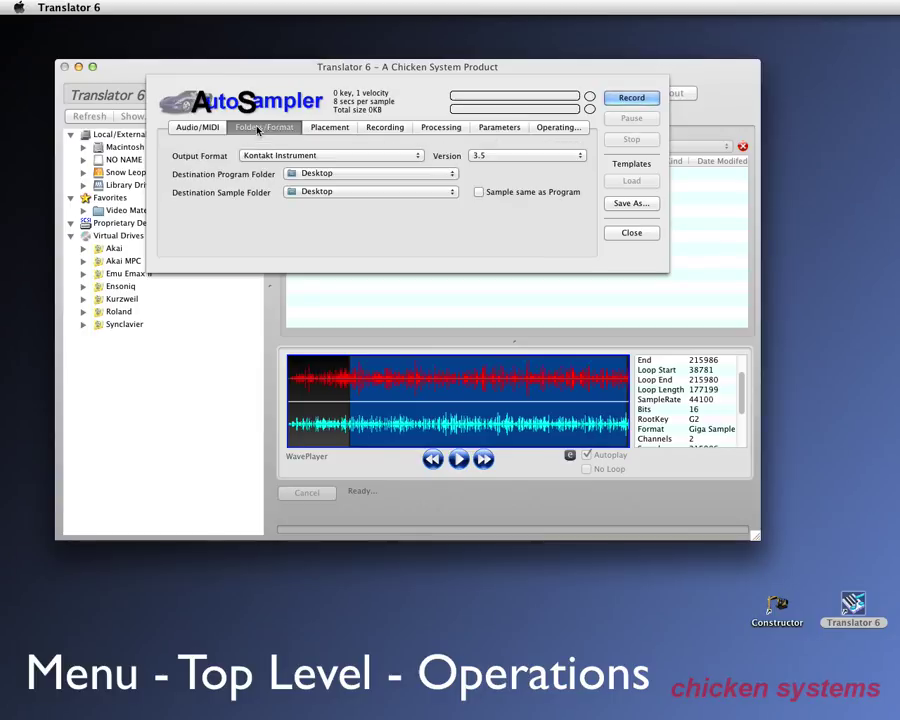
{"action": "left_click", "coordinate": [278, 156]}
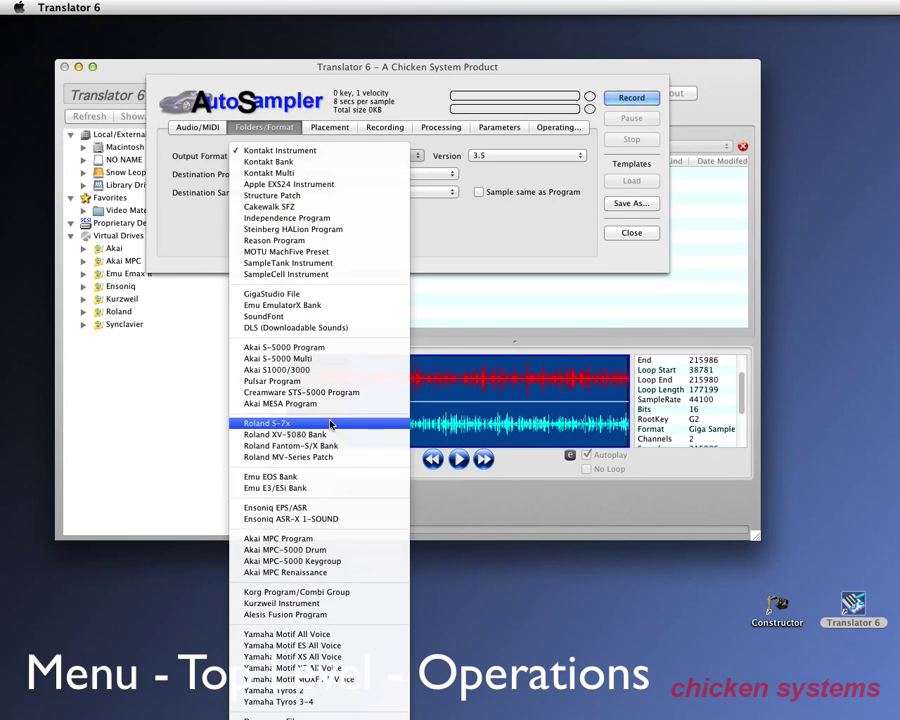
{"action": "left_click", "coordinate": [206, 150]}
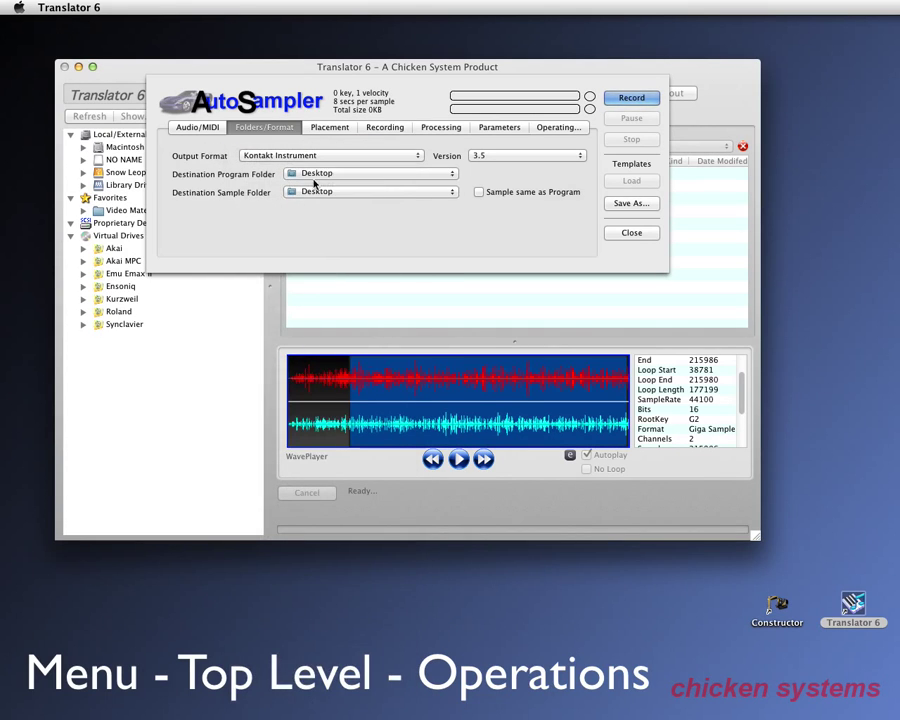
{"action": "left_click", "coordinate": [504, 155]}
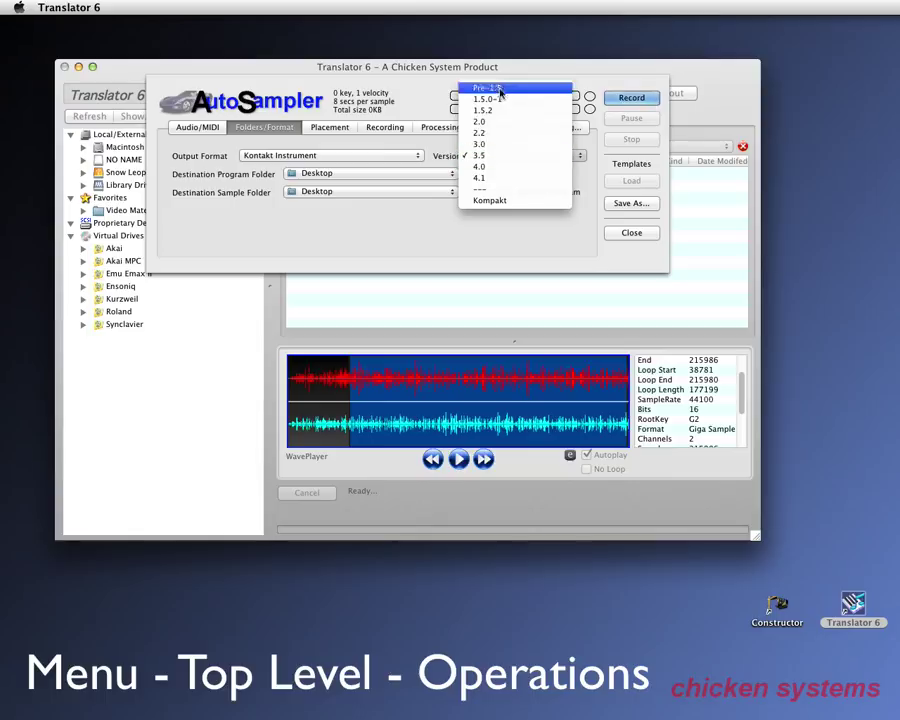
{"action": "left_click", "coordinate": [345, 132]}
{"action": "left_click", "coordinate": [344, 129]}
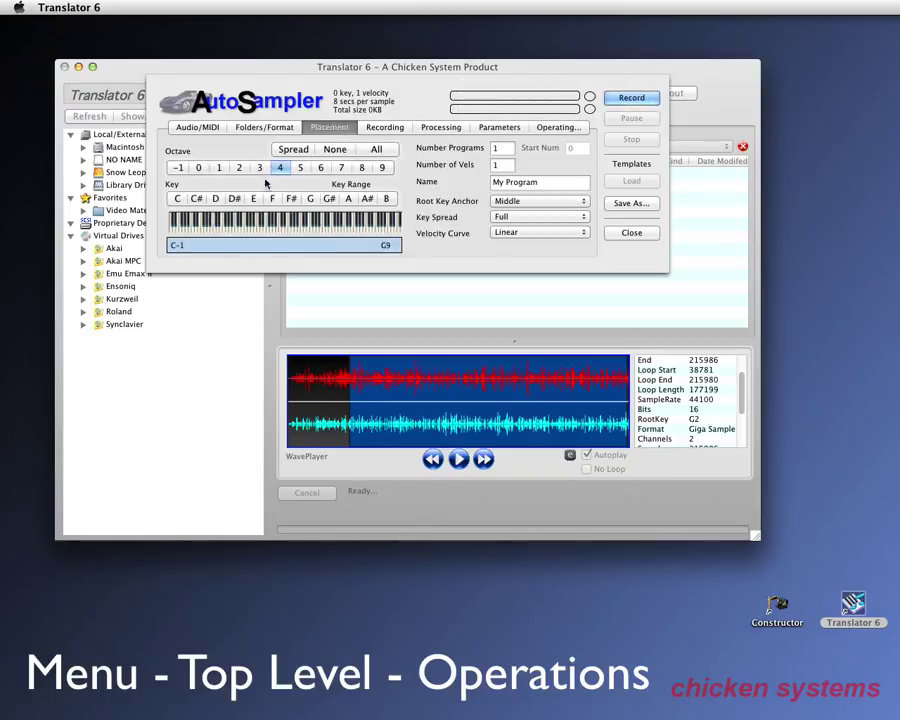
Select four sampled keys in octave 3, including C, D, G and A.
{"action": "left_click", "coordinate": [215, 198]}
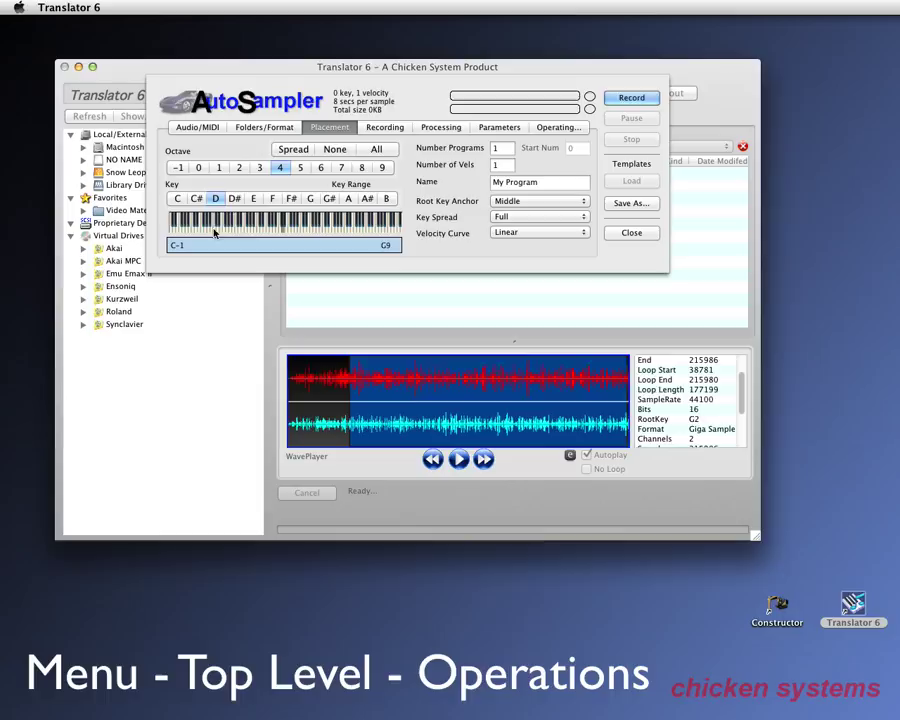
{"action": "left_click", "coordinate": [348, 198]}
{"action": "left_click", "coordinate": [259, 167]}
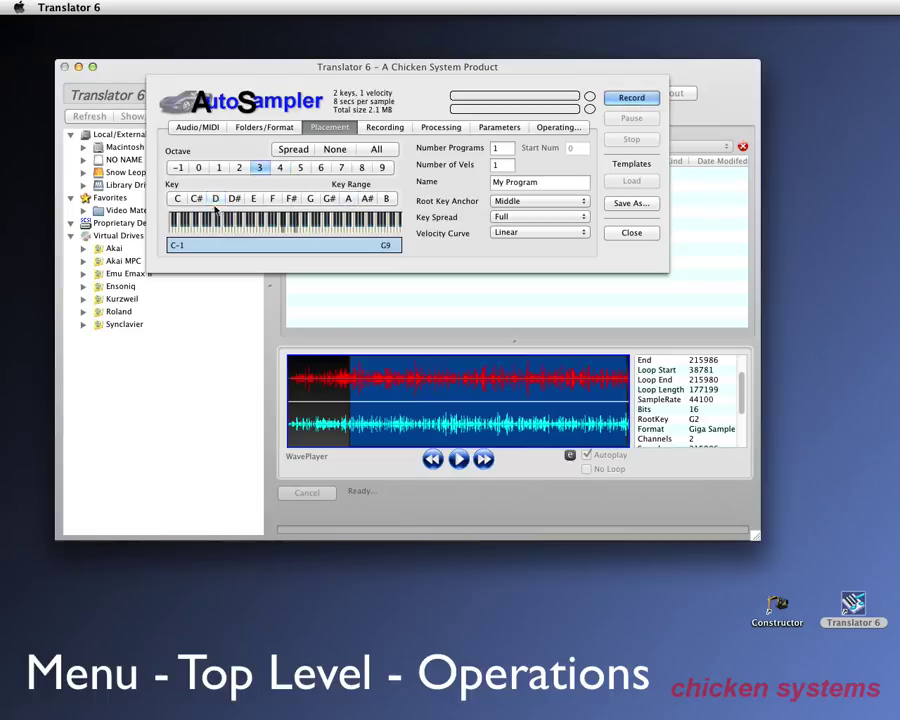
{"action": "left_click", "coordinate": [177, 198]}
{"action": "left_click", "coordinate": [310, 198]}
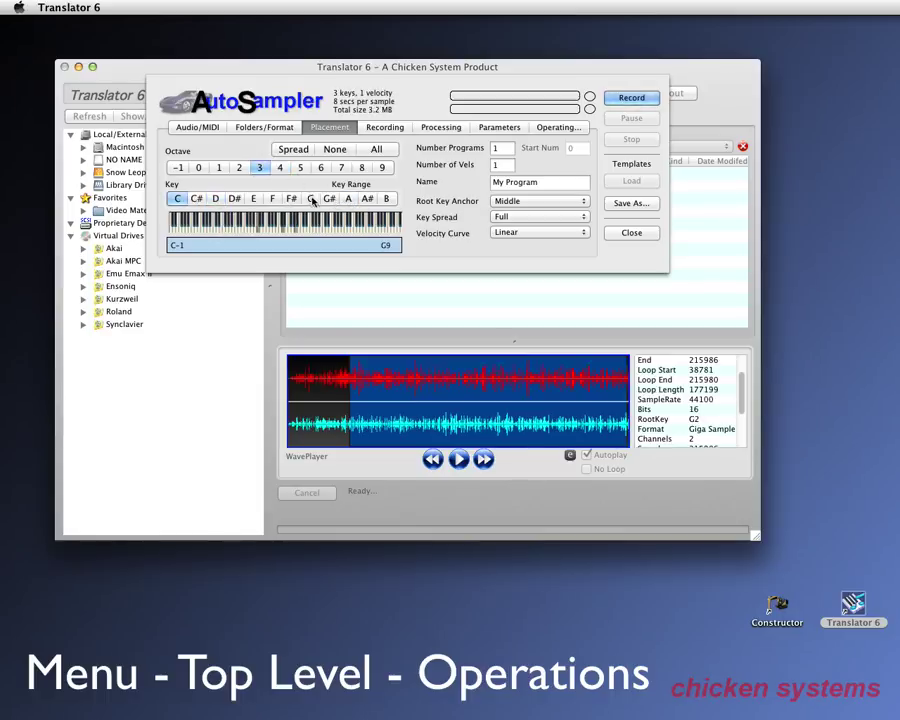
{"action": "left_click", "coordinate": [250, 231]}
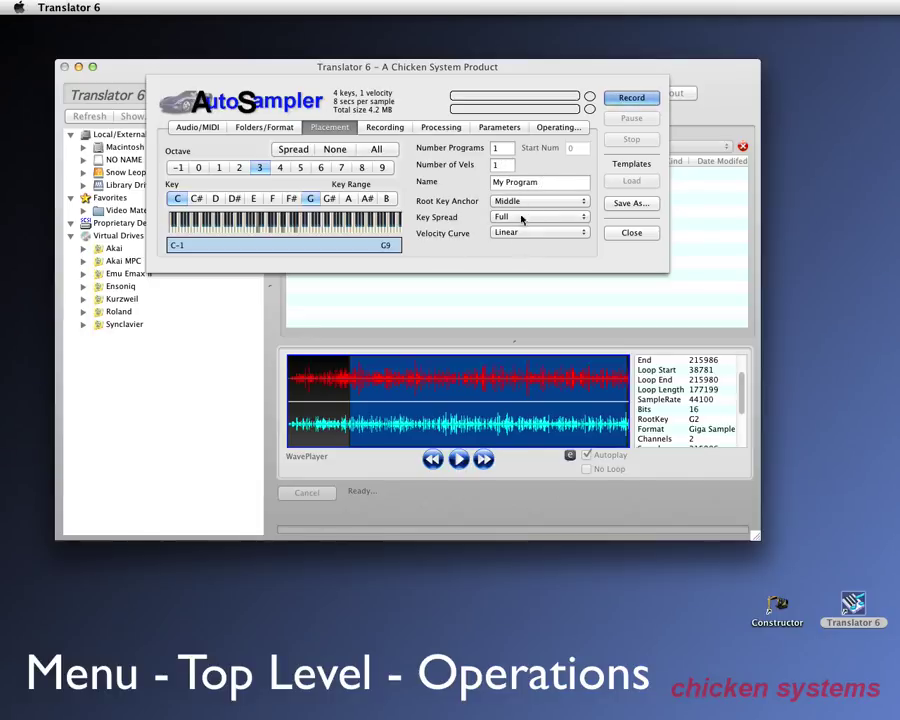
Set a 4-second record time per sample and a start threshold of about 3.36%.
{"action": "left_click", "coordinate": [389, 128]}
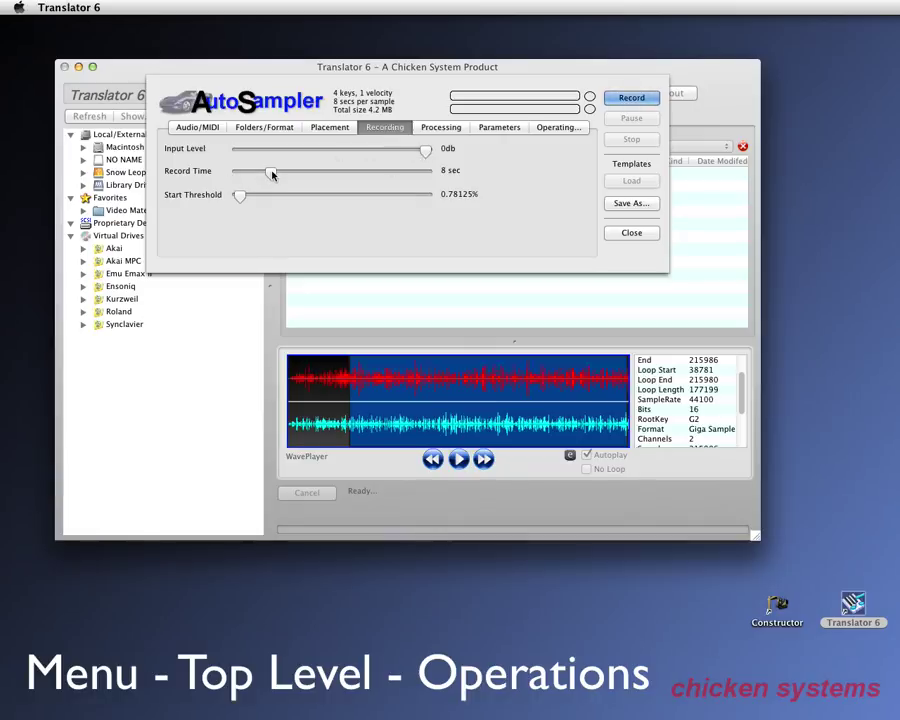
{"action": "left_click_drag", "start_coordinate": [272, 175], "coordinate": [256, 175]}
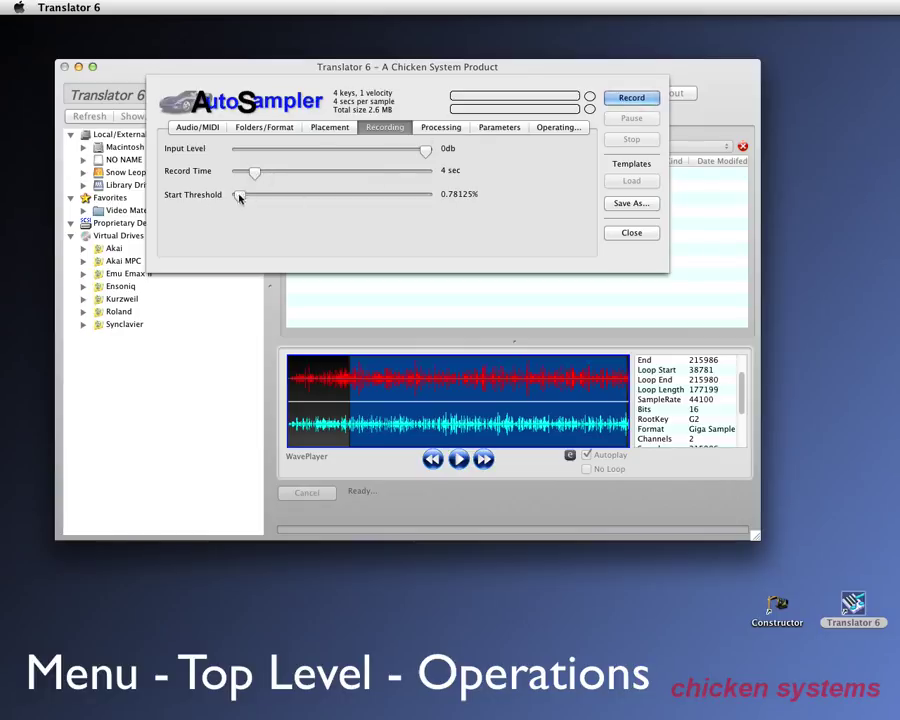
{"action": "mouse_move", "coordinate": [238, 197]}
{"action": "left_mouse_down"}
{"action": "mouse_move", "coordinate": [301, 201]}
{"action": "mouse_move", "coordinate": [215, 204]}
{"action": "mouse_move", "coordinate": [247, 205]}
{"action": "left_mouse_up"}
Enable Add Loop below 100% and save samples as 24-bit AIFF.
{"action": "left_click", "coordinate": [441, 127]}
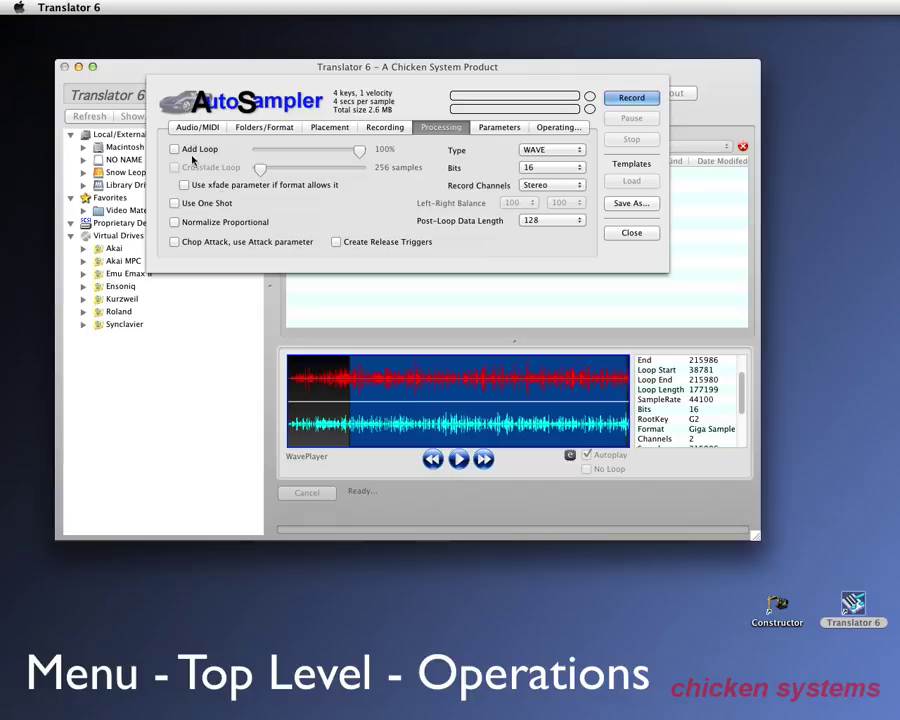
{"action": "left_click", "coordinate": [176, 149]}
{"action": "left_click_drag", "start_coordinate": [360, 150], "coordinate": [344, 154]}
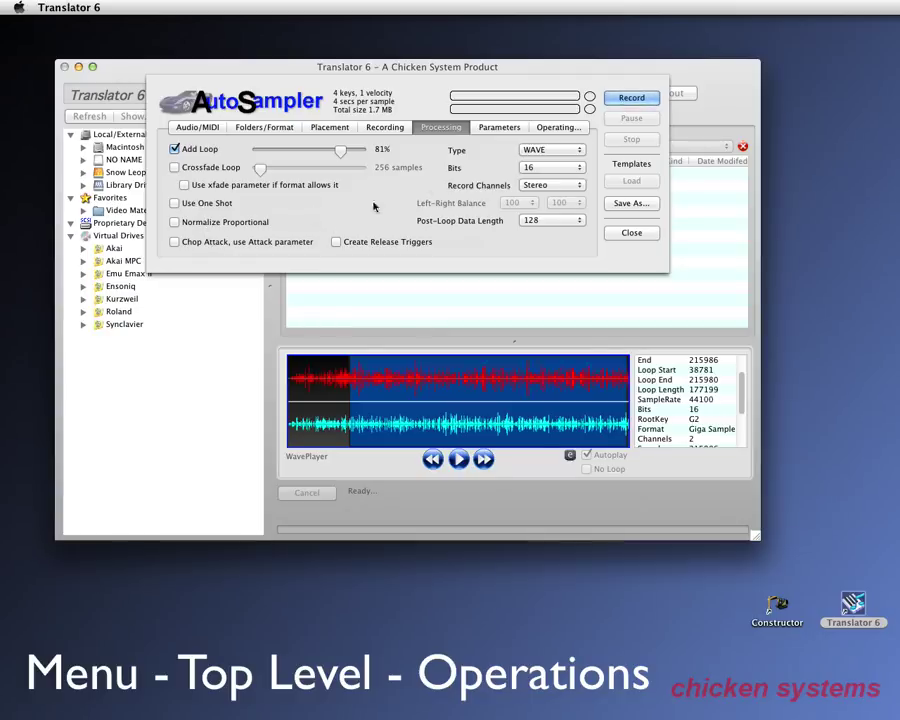
{"action": "left_click", "coordinate": [546, 151]}
{"action": "left_click", "coordinate": [548, 163]}
{"action": "left_click", "coordinate": [540, 169]}
{"action": "left_click", "coordinate": [543, 180]}
Switch recording channels to mono, review the Parameters, and close the AutoSampler.
{"action": "left_click", "coordinate": [546, 184]}
{"action": "left_click", "coordinate": [546, 182]}
{"action": "left_click", "coordinate": [546, 184]}
{"action": "left_click", "coordinate": [546, 168]}
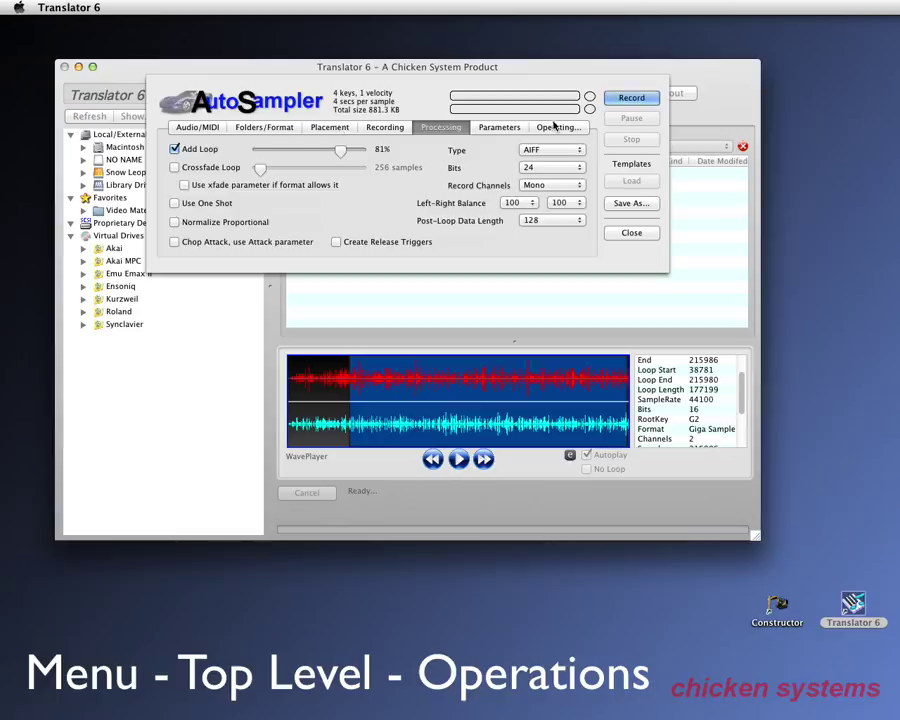
{"action": "left_click", "coordinate": [520, 128]}
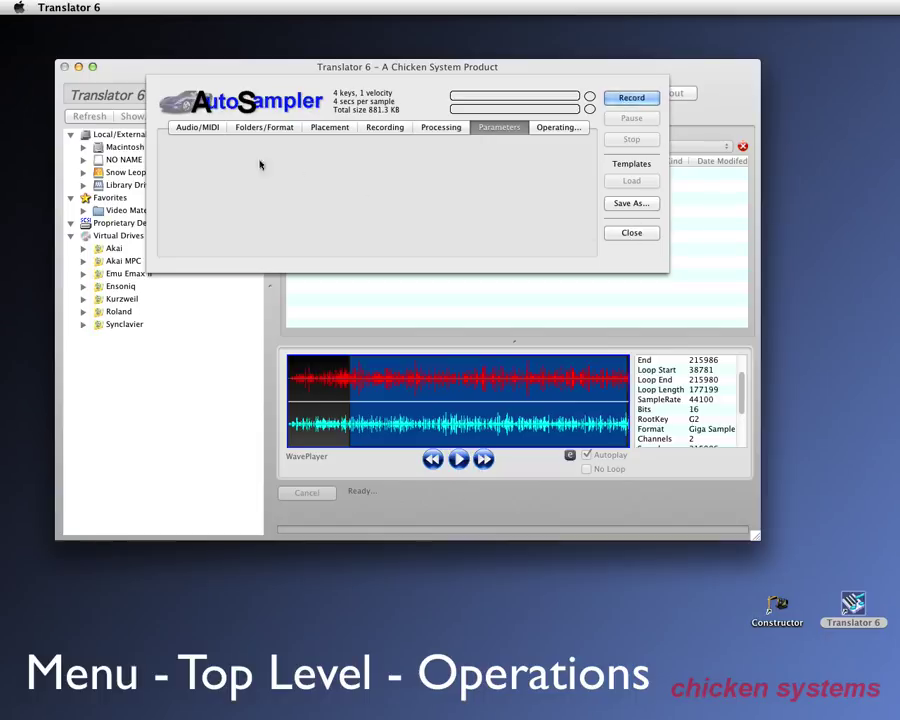
{"action": "left_click", "coordinate": [641, 235]}
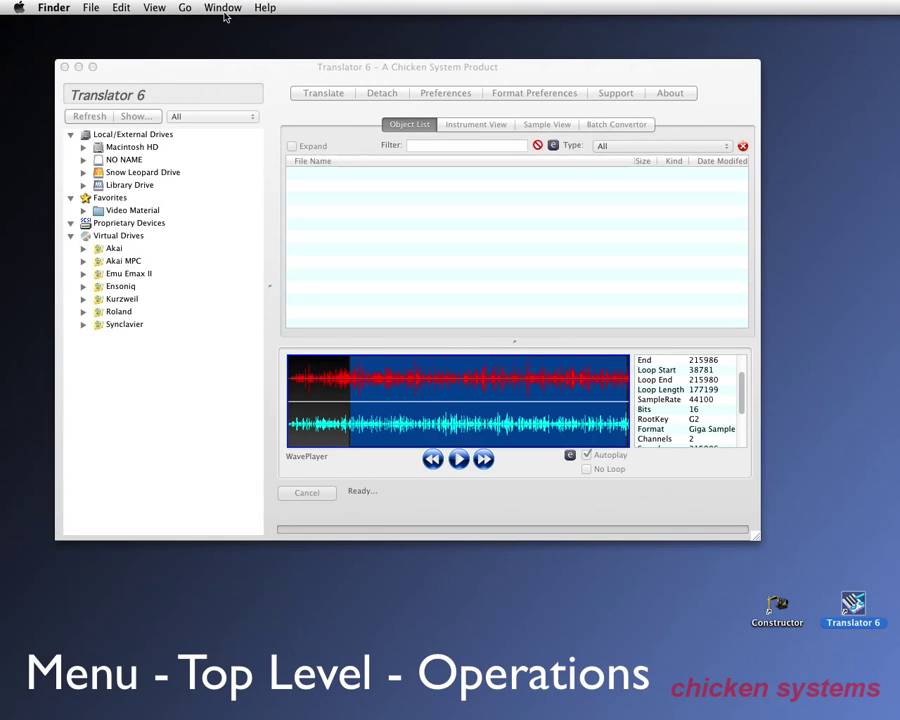
Activate the Translator 6 window and open the Operations menu.
{"action": "left_click", "coordinate": [227, 66]}
{"action": "left_click", "coordinate": [220, 8]}
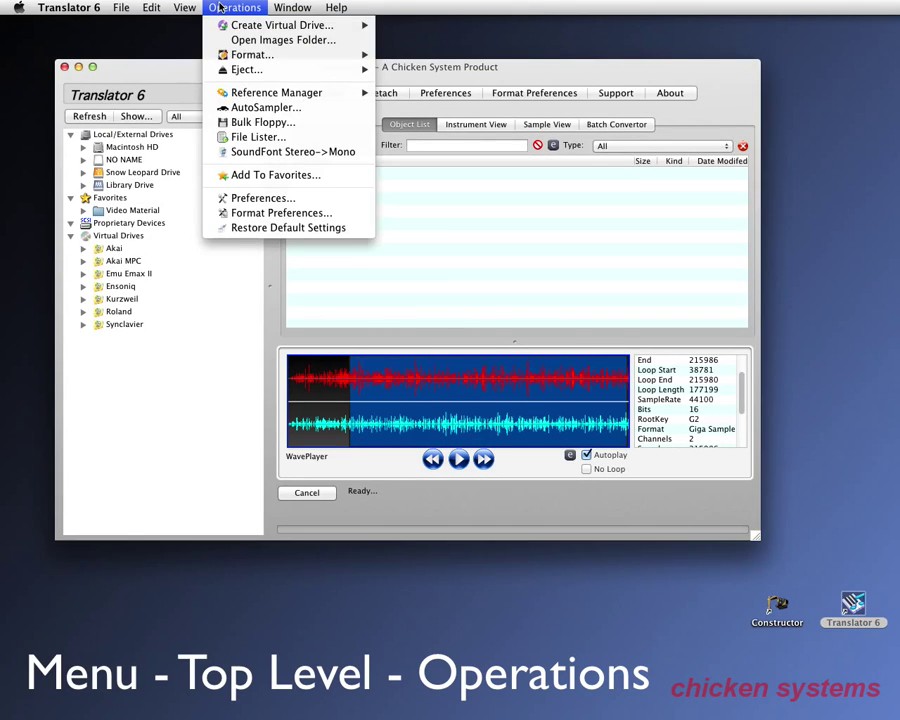
Open Preferences, view the Wave Player and Audio/MIDI settings, then close the window.
{"action": "left_click", "coordinate": [270, 199]}
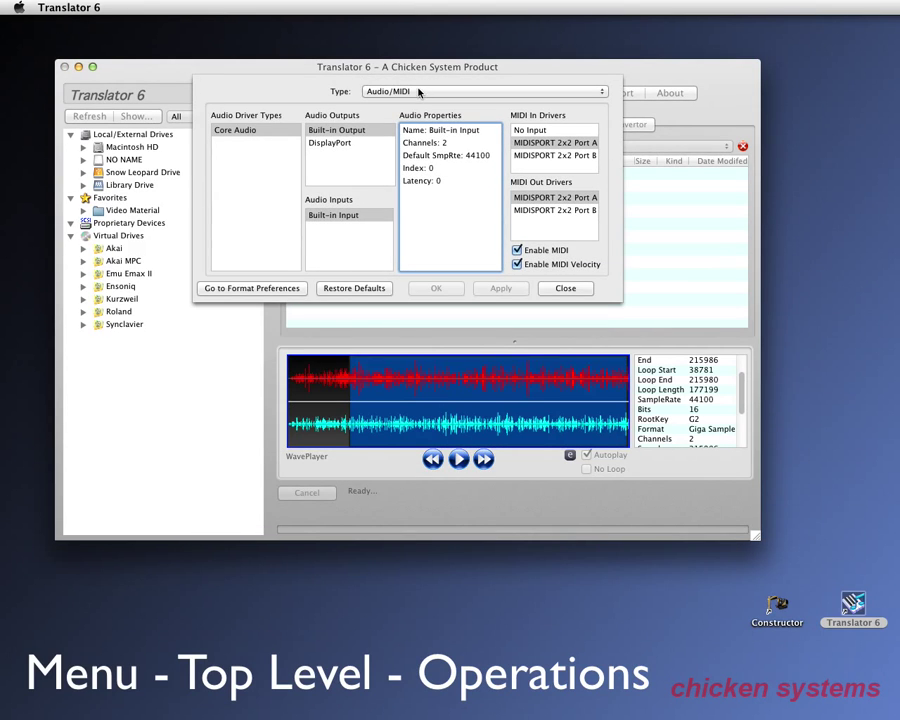
{"action": "left_click", "coordinate": [419, 91]}
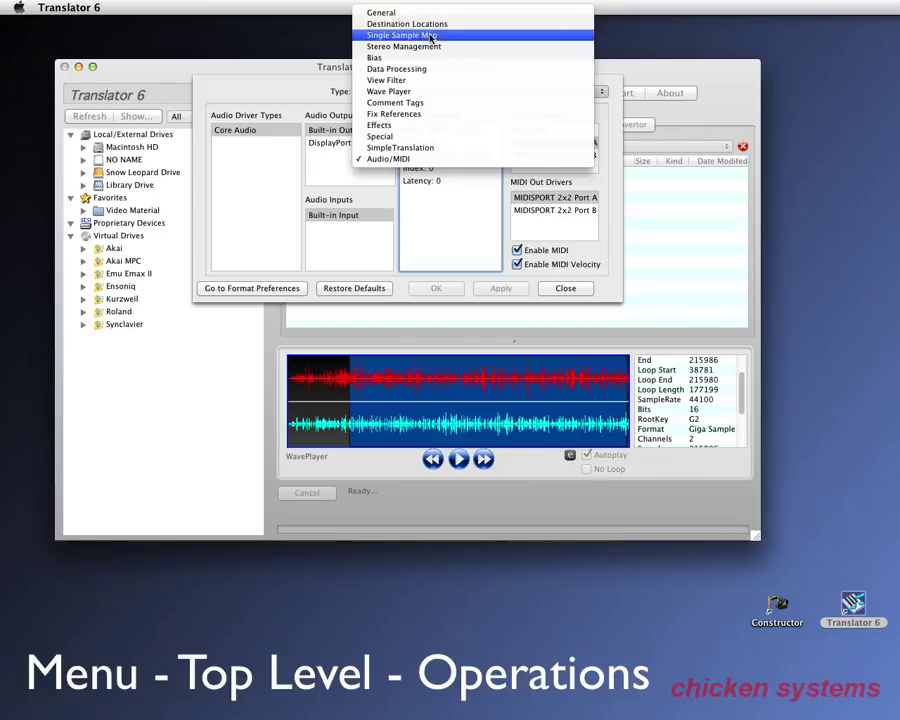
{"action": "left_click", "coordinate": [416, 94]}
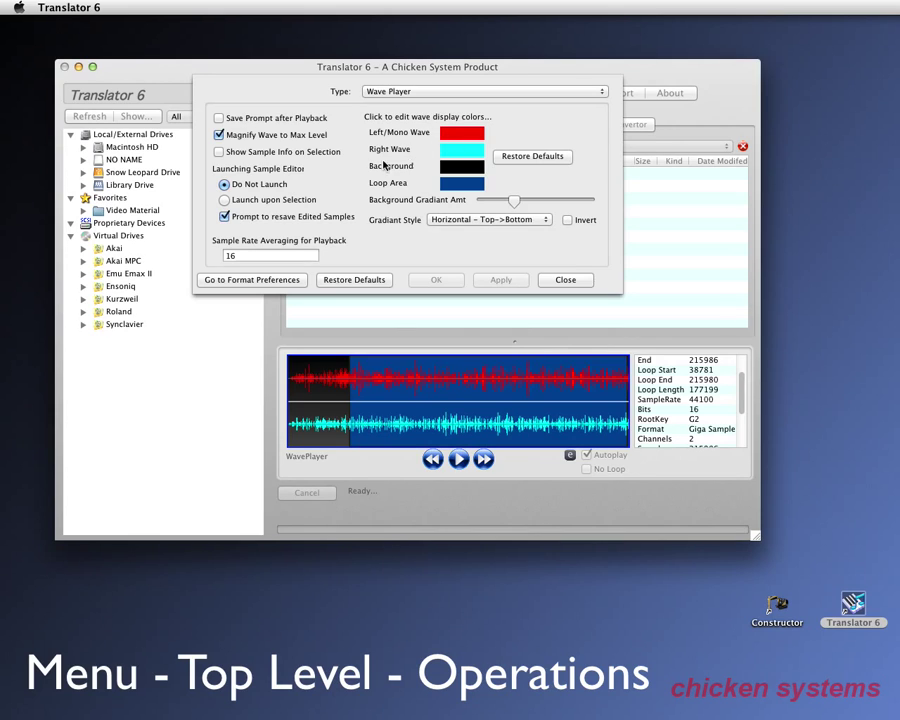
{"action": "left_click", "coordinate": [401, 93]}
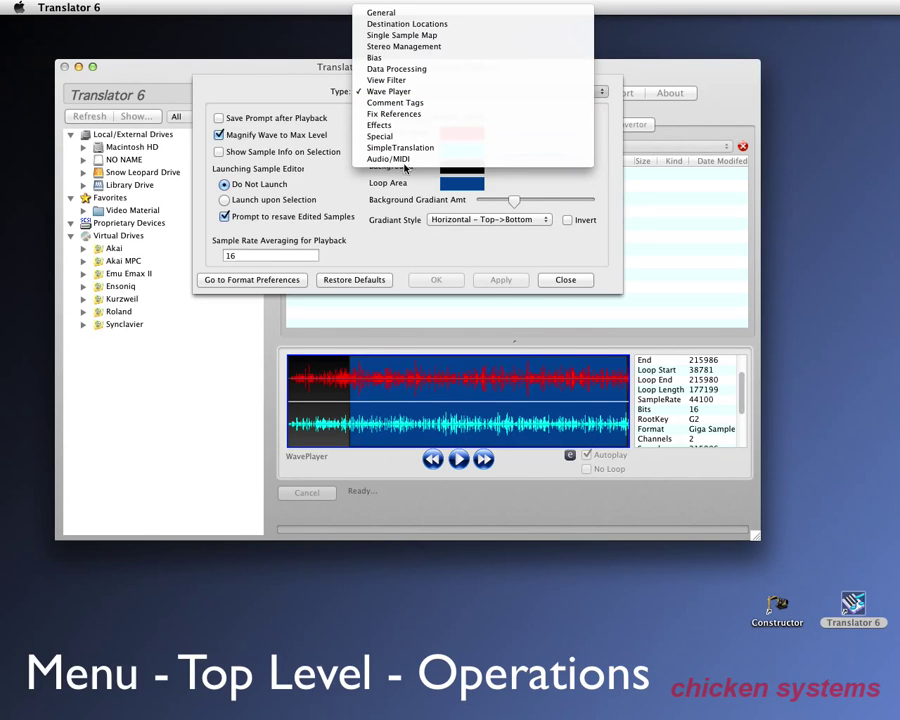
{"action": "left_click", "coordinate": [408, 158]}
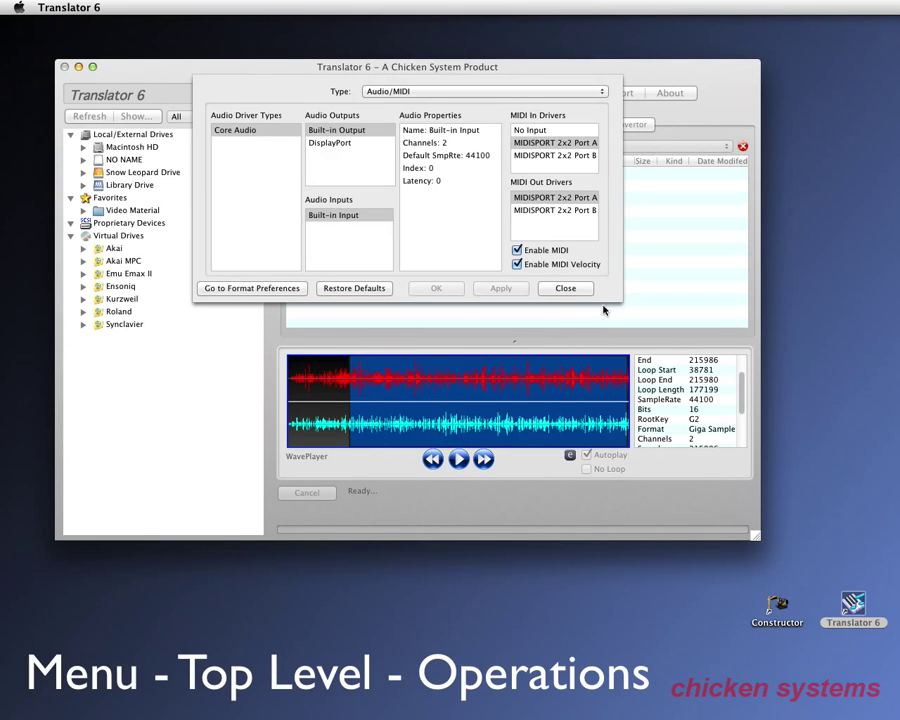
{"action": "left_click", "coordinate": [566, 288]}
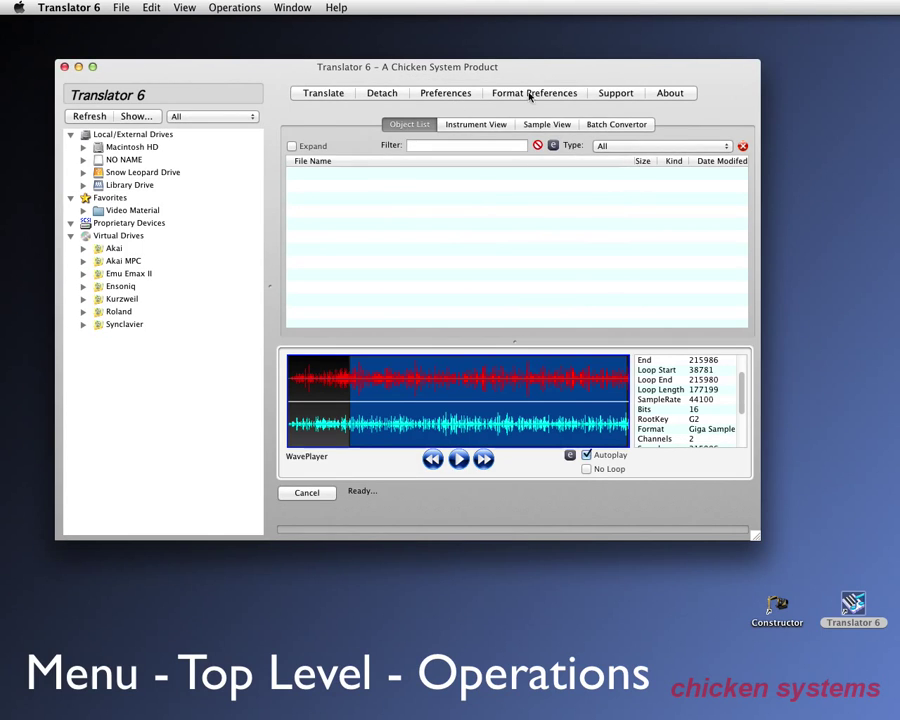
View the Roland and EXS24 format preferences, close Format Preferences, and reopen the Operations menu.
{"action": "left_click", "coordinate": [532, 92]}
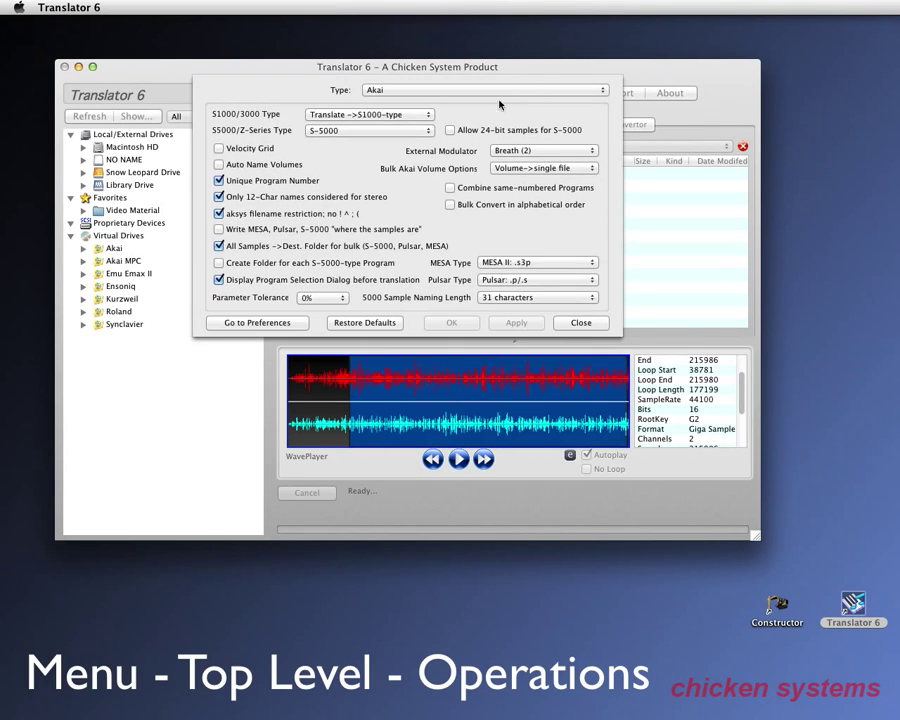
{"action": "left_click", "coordinate": [396, 92]}
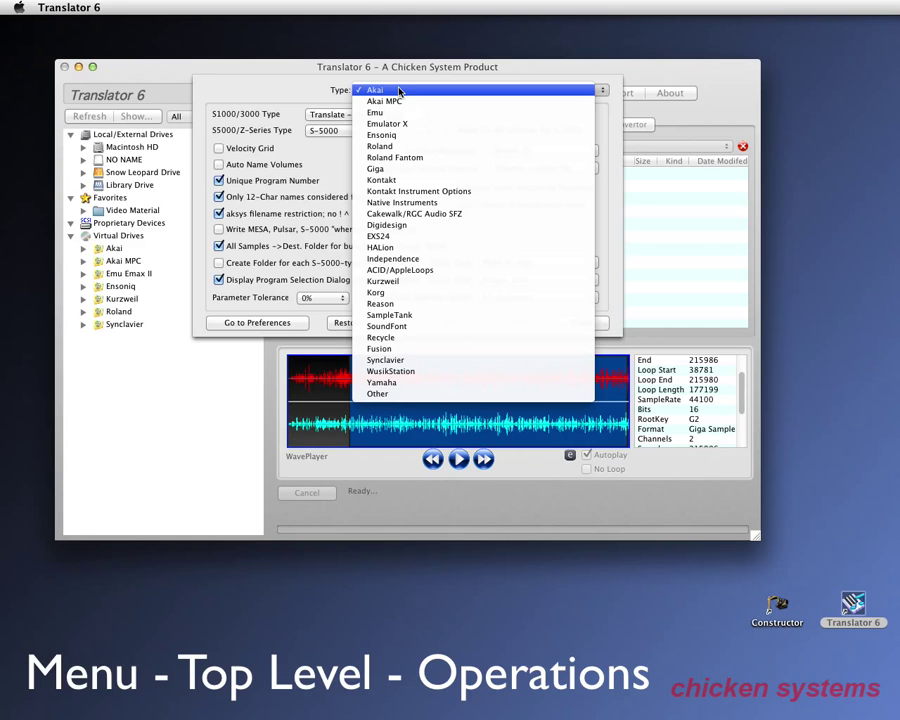
{"action": "left_click", "coordinate": [407, 147]}
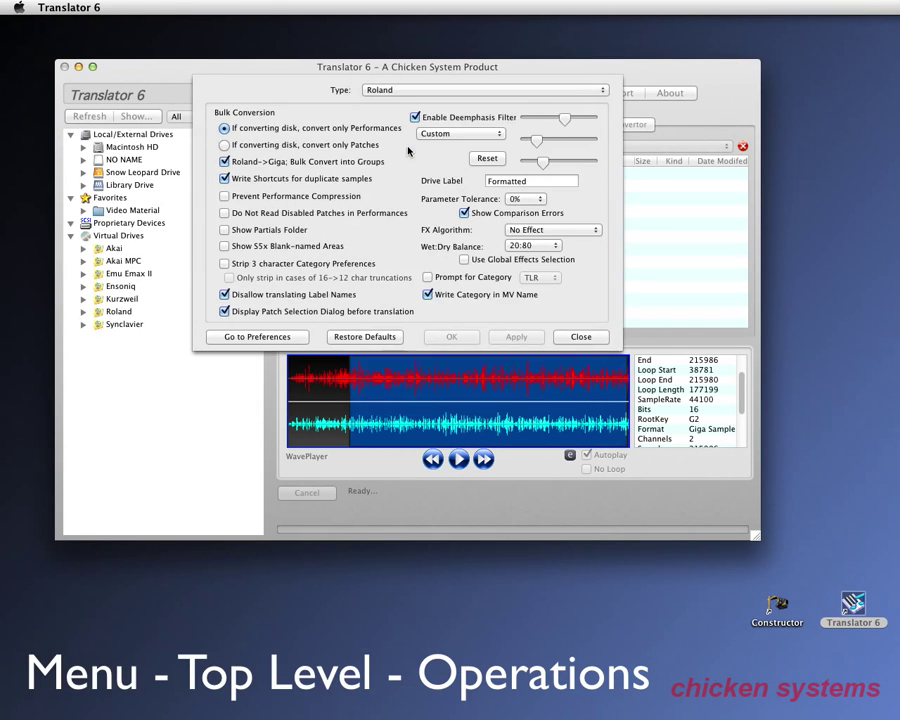
{"action": "left_click", "coordinate": [410, 90]}
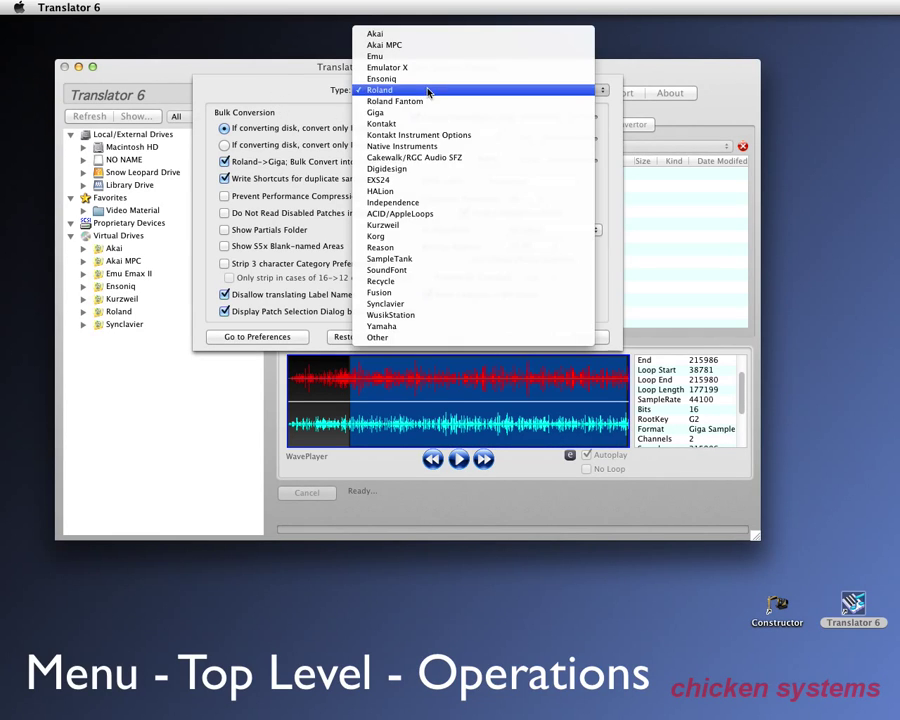
{"action": "left_click", "coordinate": [416, 181]}
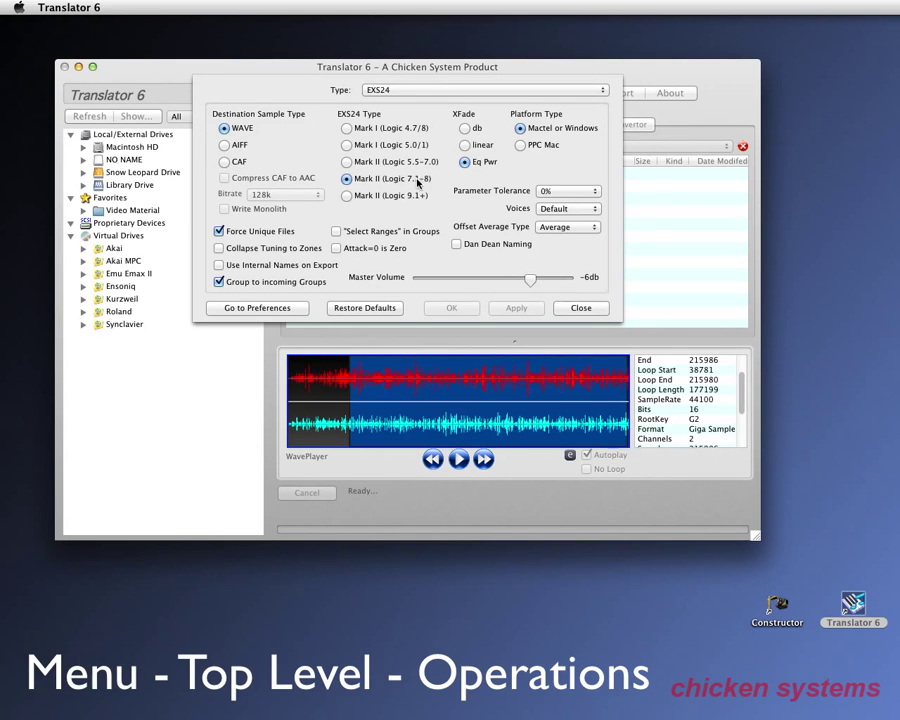
{"action": "left_click", "coordinate": [580, 307]}
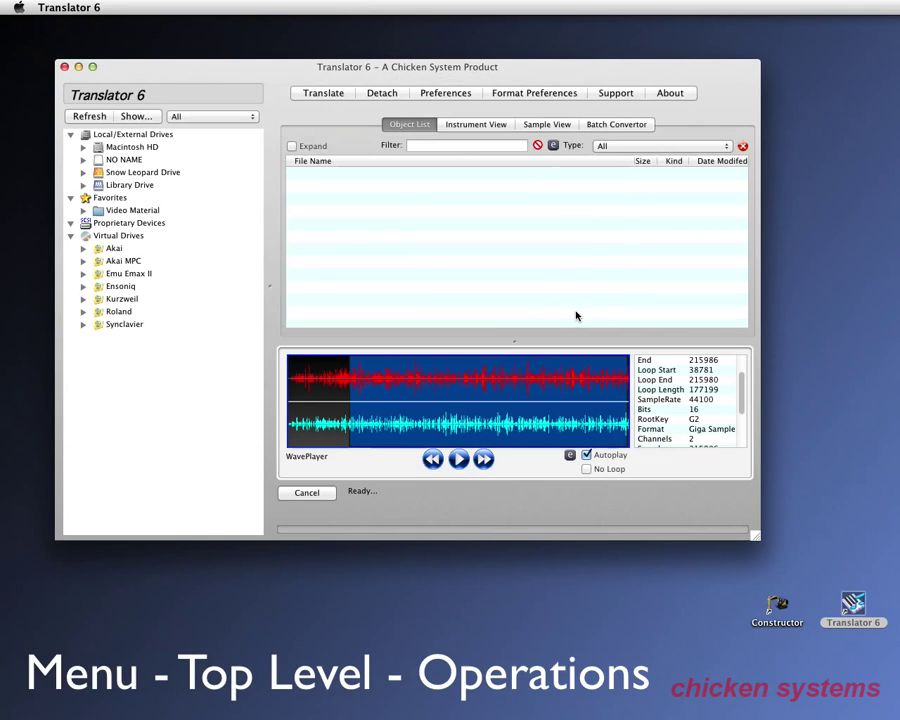
{"action": "left_click", "coordinate": [240, 7]}
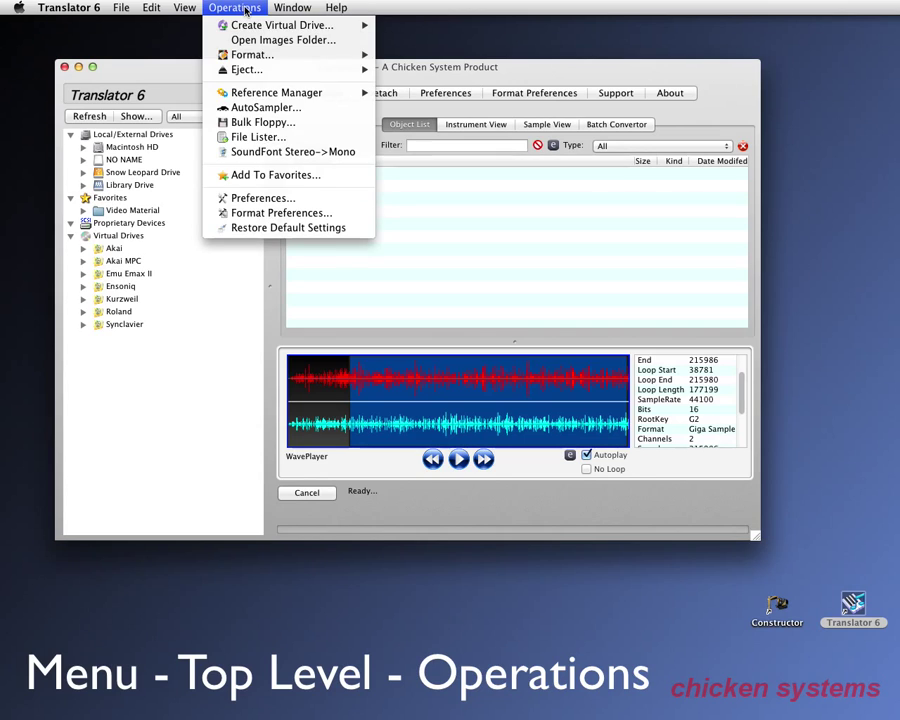
Dismiss the Operations menu and open Help Contents.
{"action": "left_click", "coordinate": [302, 228]}
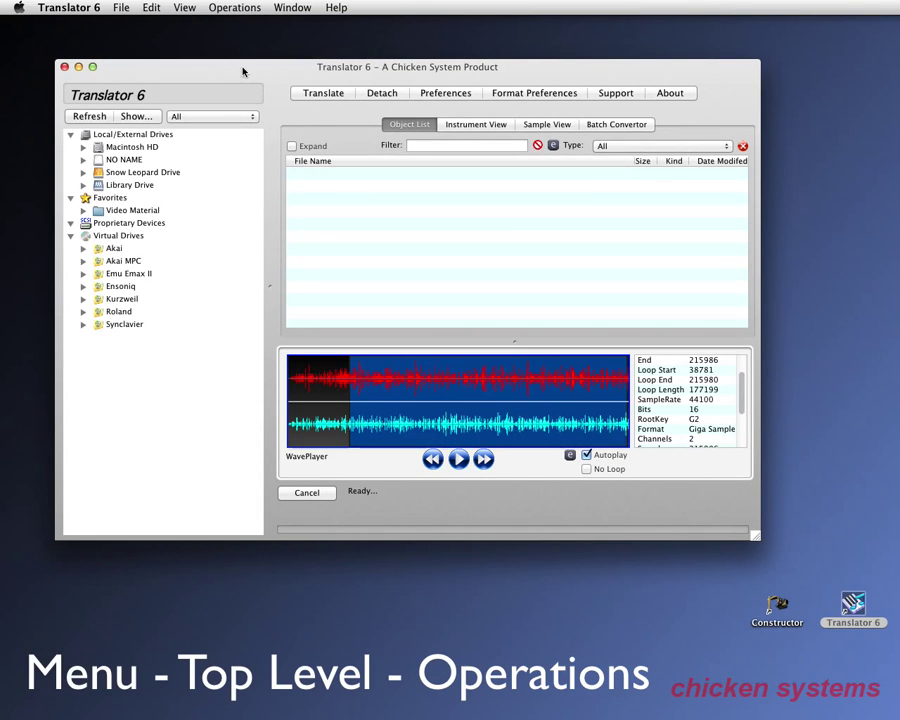
{"action": "left_click", "coordinate": [292, 8]}
{"action": "mouse_move", "coordinate": [336, 8]}
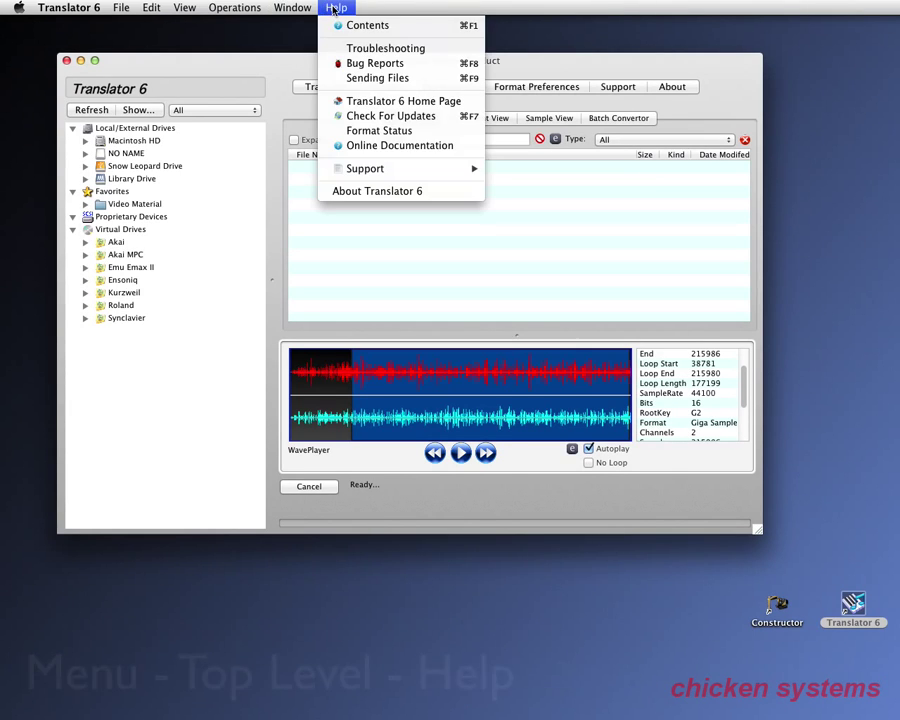
{"action": "left_click", "coordinate": [349, 26]}
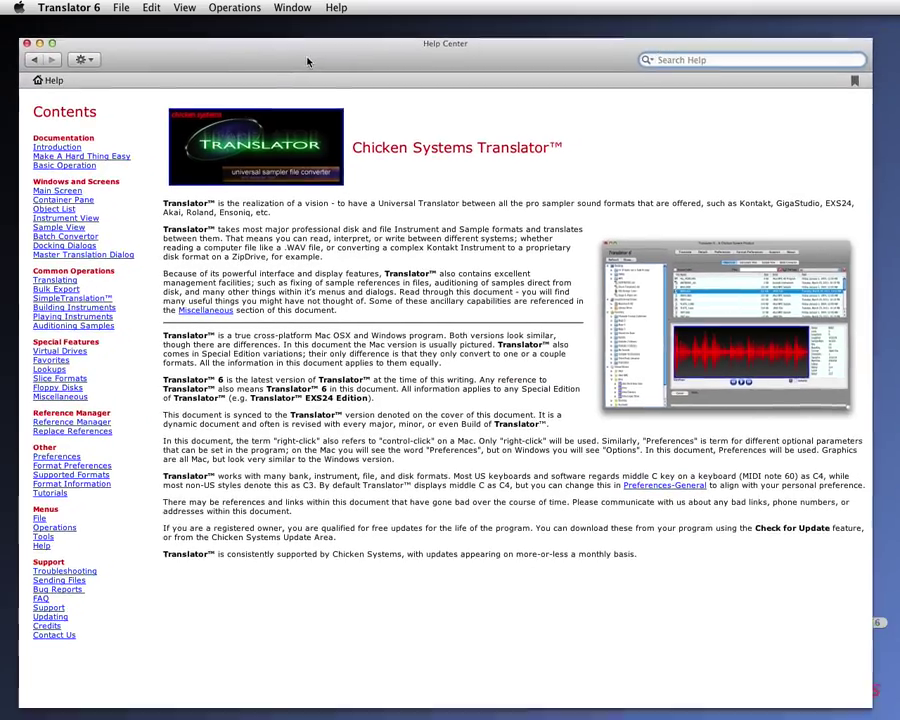
Browse the Make A Hard Thing Easy, Batch Convertor, Building Instruments and Slice Formats topics, then close Help Center.
{"action": "left_click", "coordinate": [64, 154]}
{"action": "left_click", "coordinate": [67, 164]}
{"action": "left_click", "coordinate": [54, 234]}
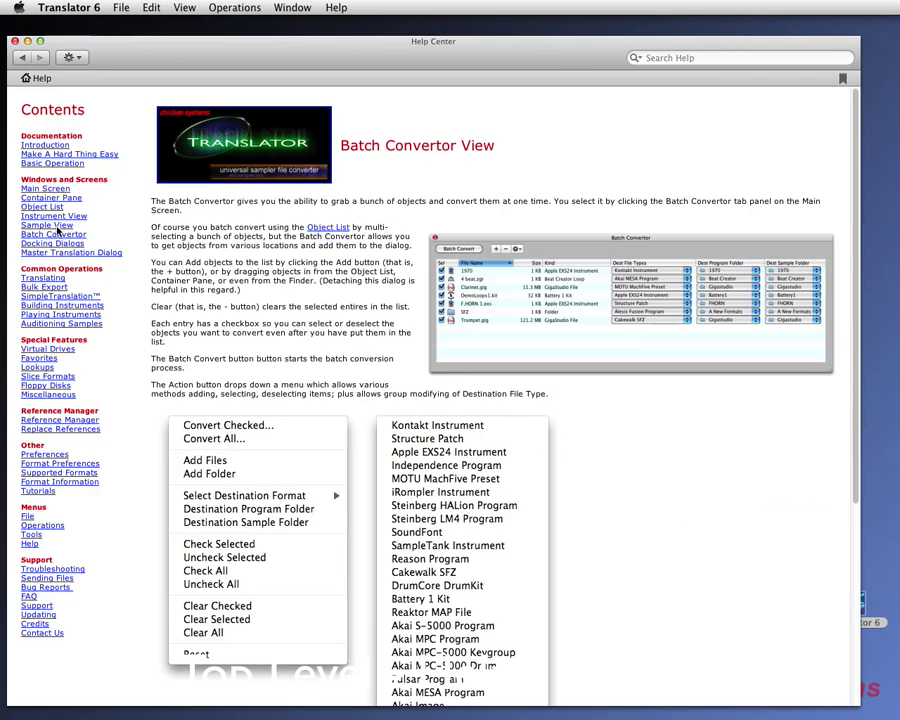
{"action": "left_click", "coordinate": [56, 305]}
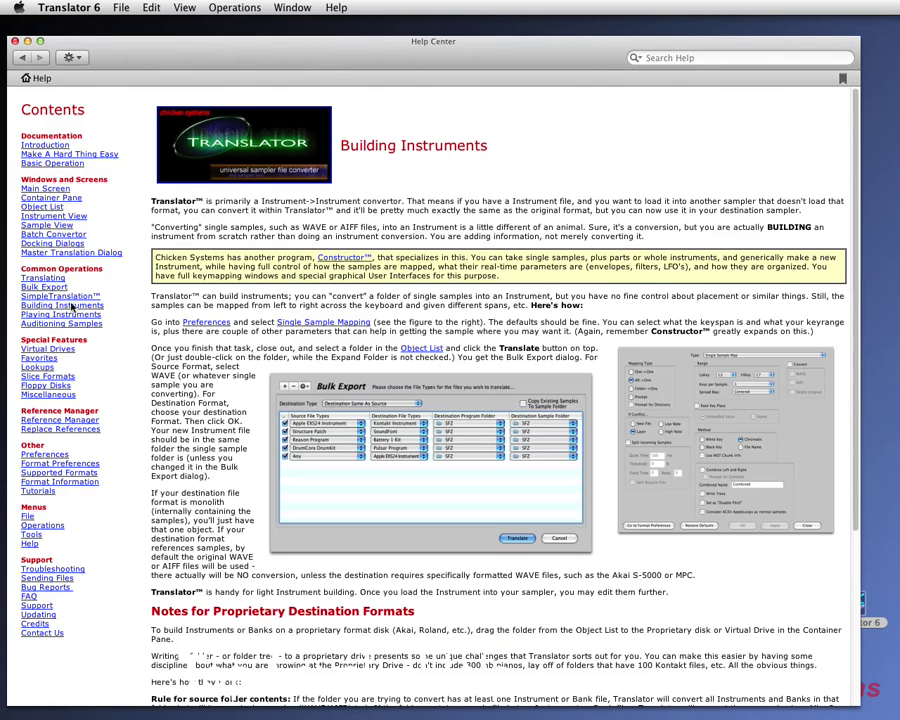
{"action": "left_click", "coordinate": [55, 376]}
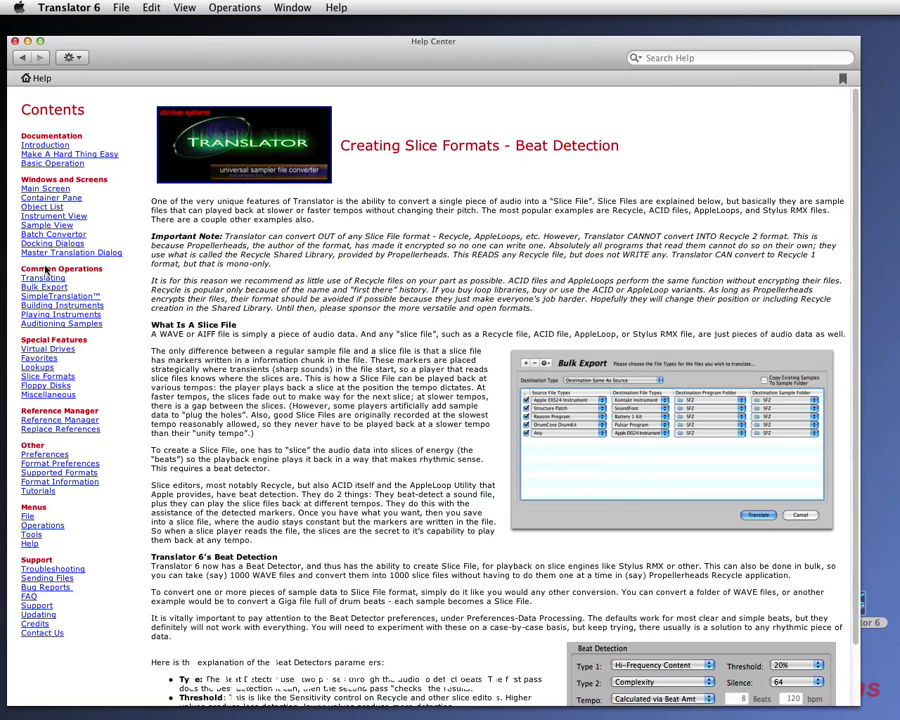
{"action": "left_click", "coordinate": [15, 42]}
{"action": "left_click", "coordinate": [337, 7]}
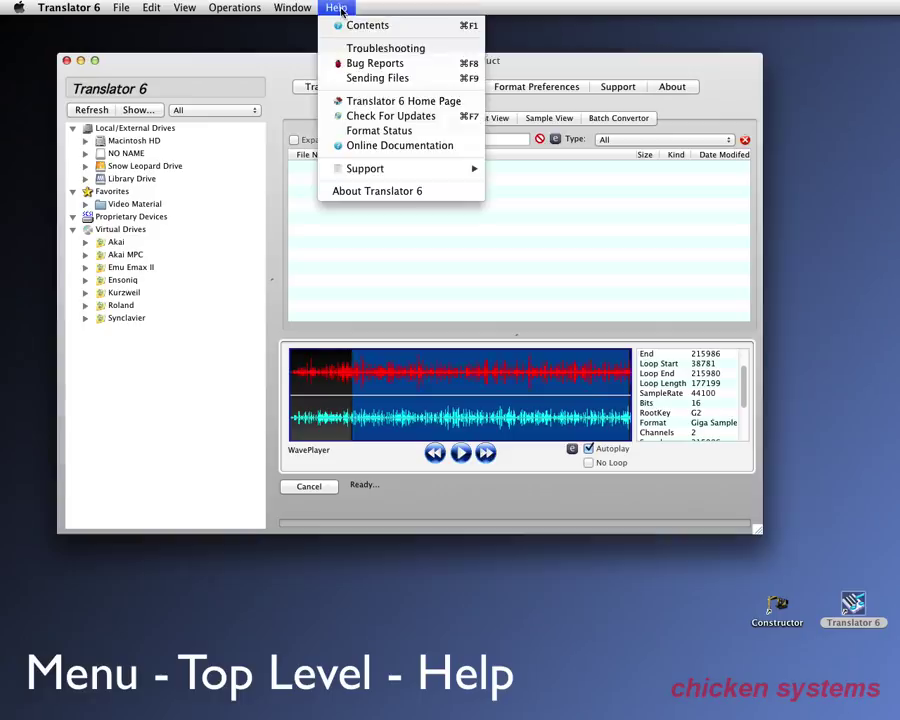
Open the Bug Reports form in Safari, maximize it, and step through the name, e-mail and date fields.
{"action": "left_click", "coordinate": [384, 64]}
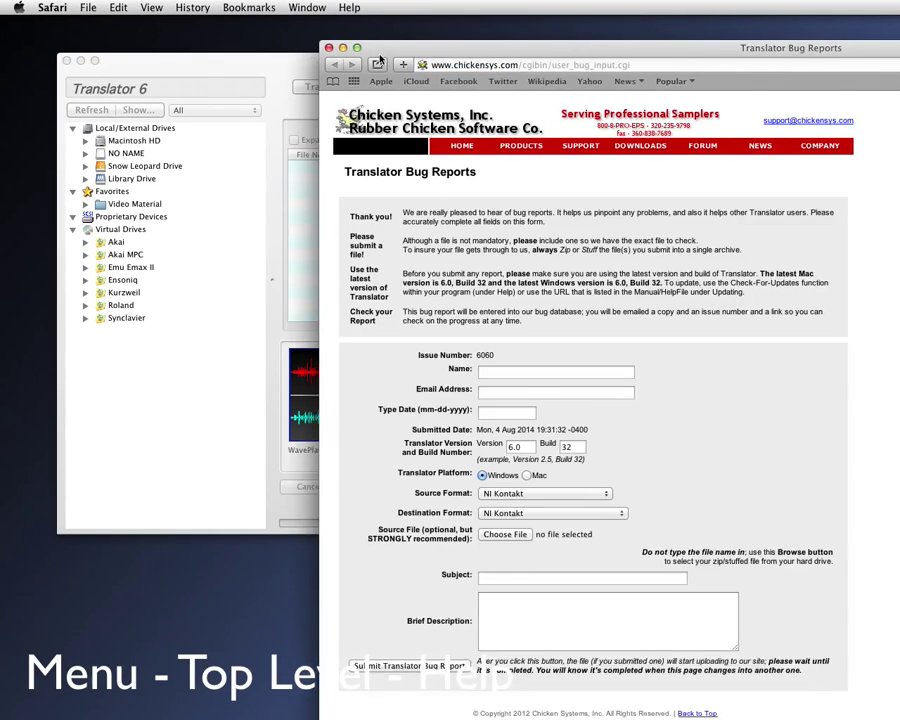
{"action": "double_click", "coordinate": [380, 61]}
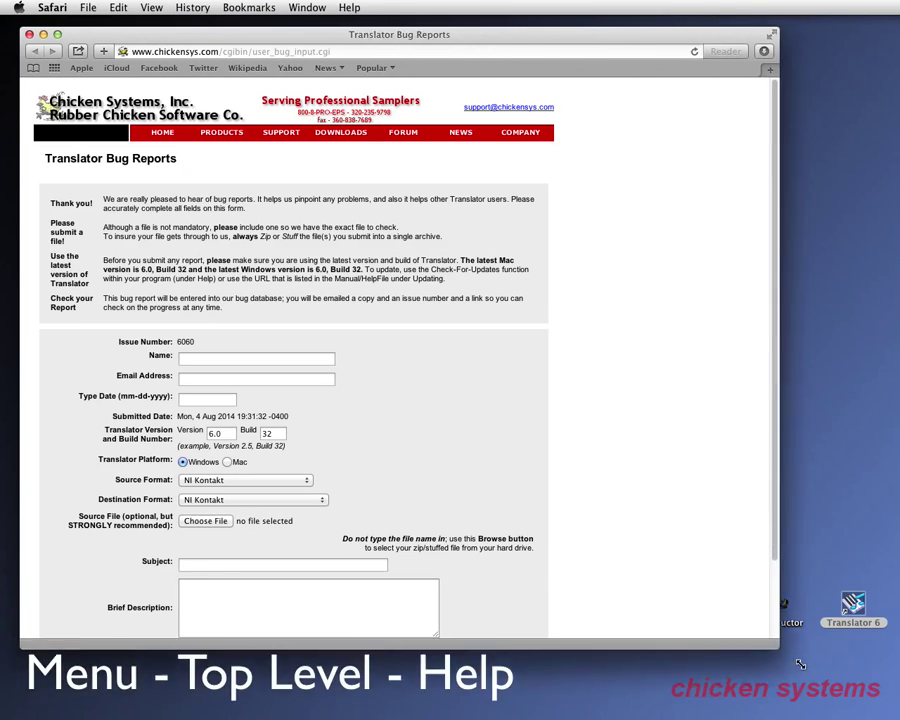
{"action": "left_click", "coordinate": [202, 358]}
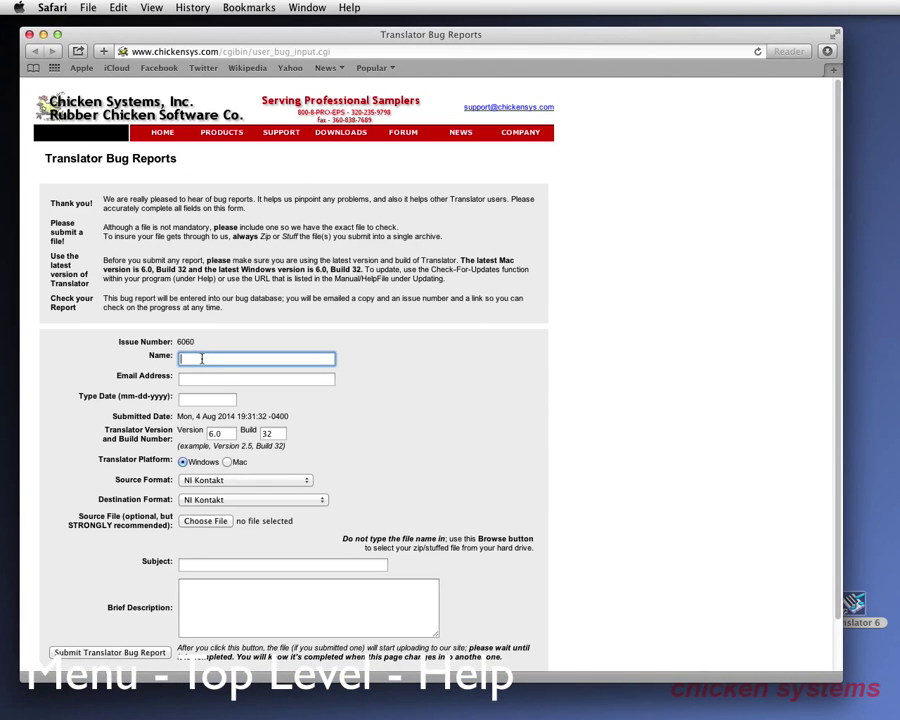
{"action": "left_click", "coordinate": [211, 378]}
{"action": "left_click", "coordinate": [212, 399]}
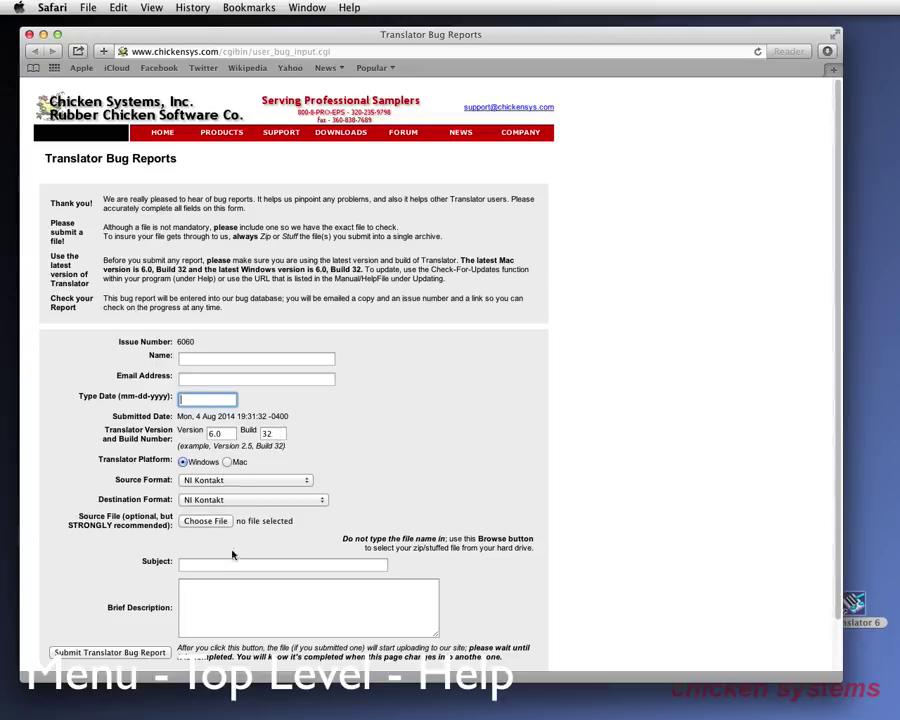
Enter subject 'Crash converting' and brief description 'fdsafds'.
{"action": "left_click", "coordinate": [208, 564]}
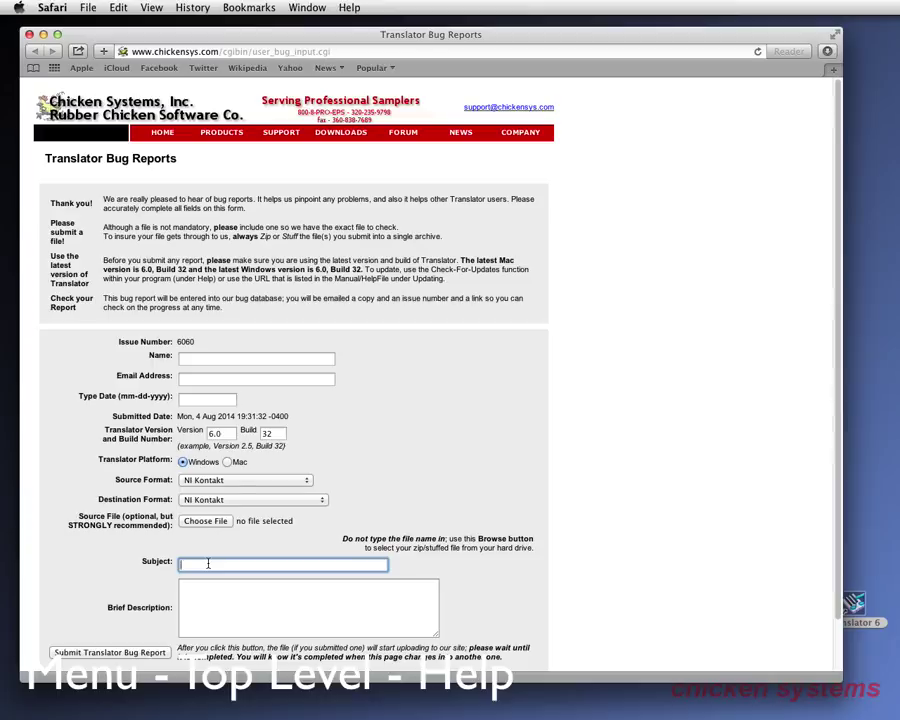
{"action": "type", "text": "Crash conv"}
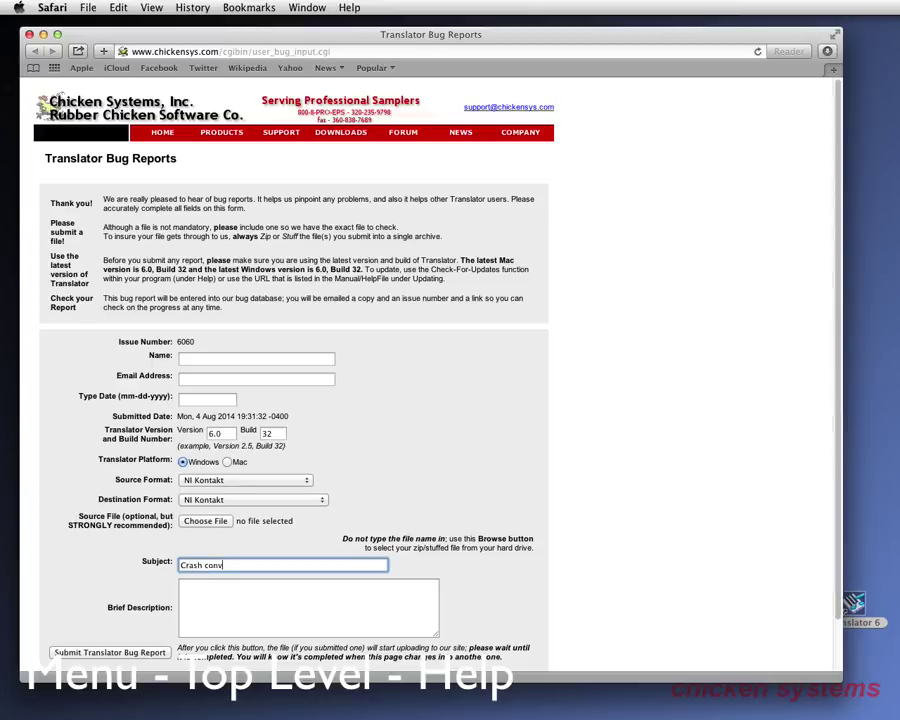
{"action": "type", "text": "erting MPC to EMU"}
{"action": "left_click", "coordinate": [182, 587]}
{"action": "type", "text": "fdsafdsaf"}
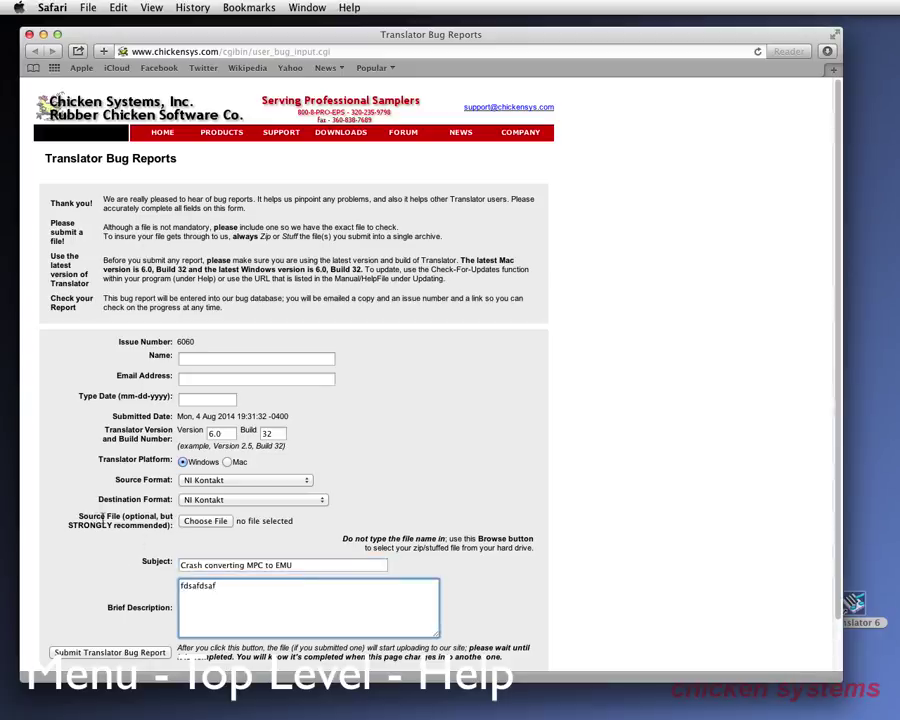
{"action": "left_click_drag", "start_coordinate": [105, 518], "coordinate": [172, 526]}
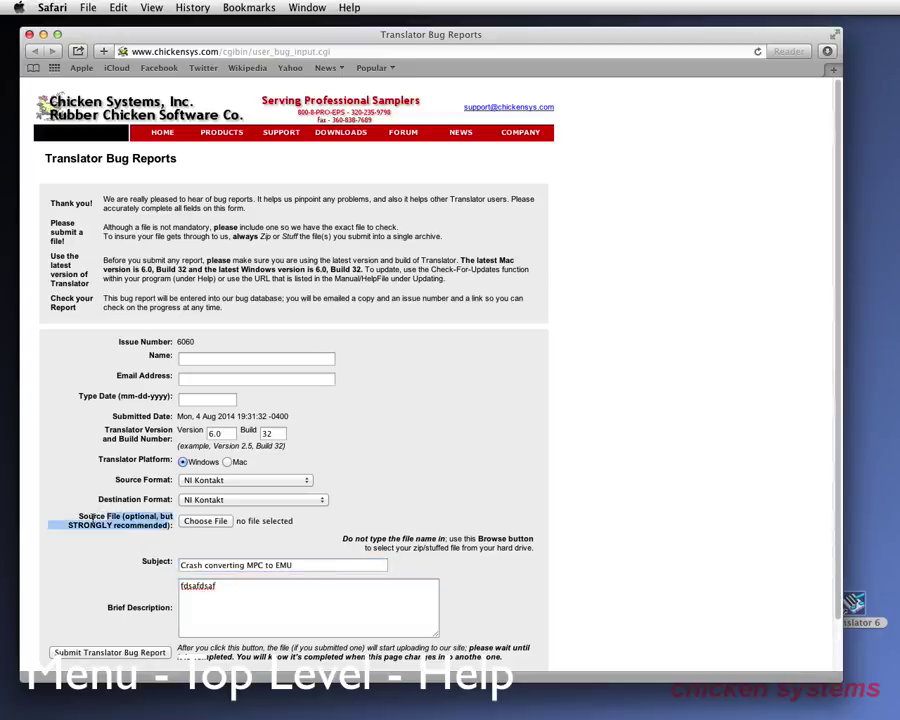
{"action": "left_click_drag", "start_coordinate": [92, 517], "coordinate": [128, 533]}
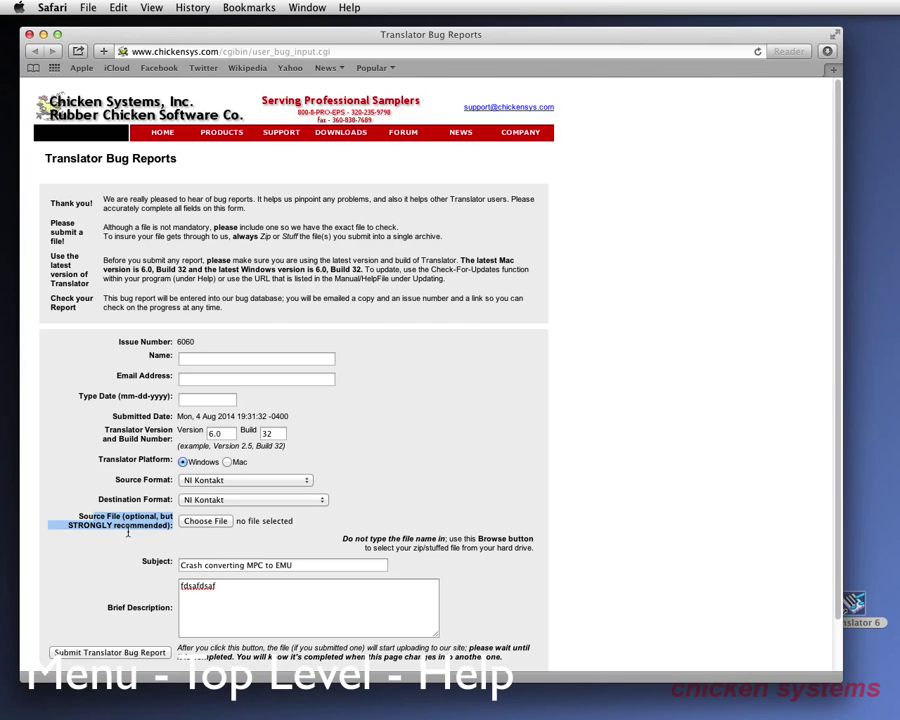
Attach ZSOURA SAKIS.gig from Bugs 2/5703 as the source file, then quit Safari.
{"action": "left_click", "coordinate": [203, 521]}
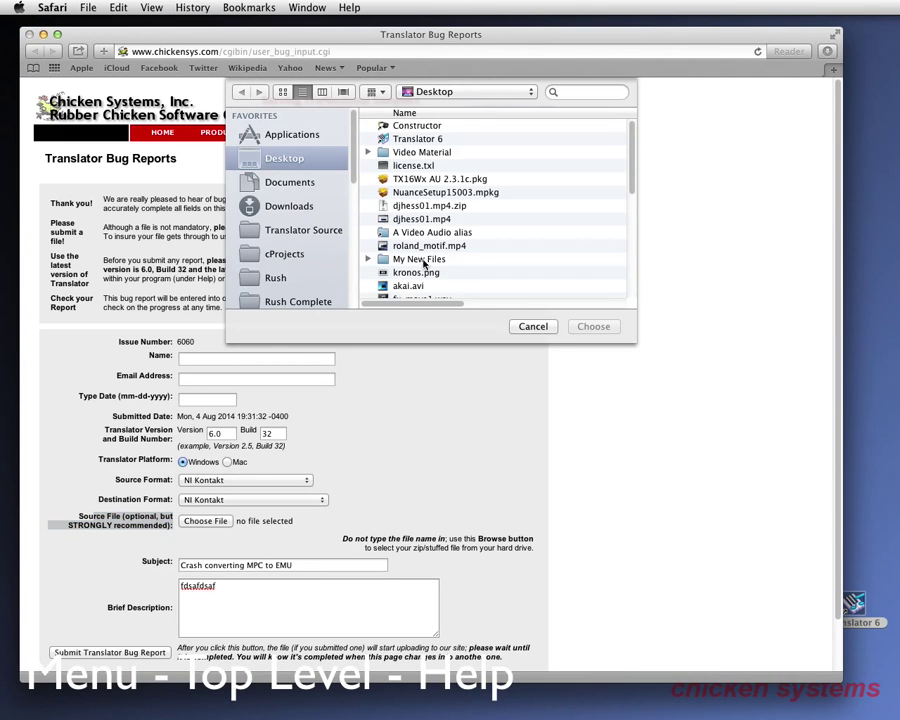
{"action": "scroll", "coordinate": [285, 225], "scroll_direction": "down", "scroll_amount": 5}
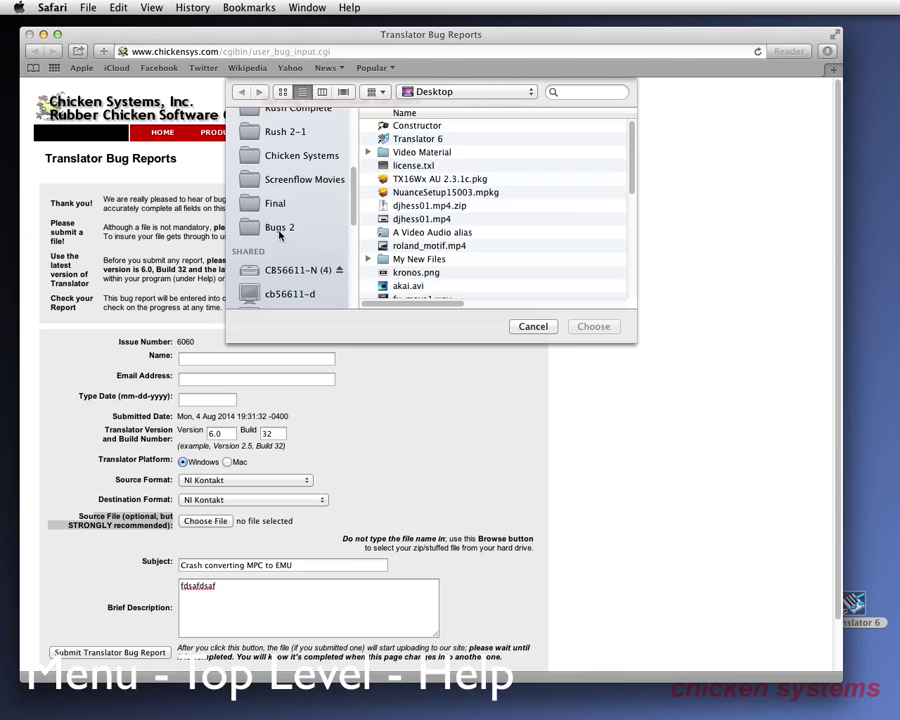
{"action": "left_click", "coordinate": [280, 232]}
{"action": "double_click", "coordinate": [412, 127]}
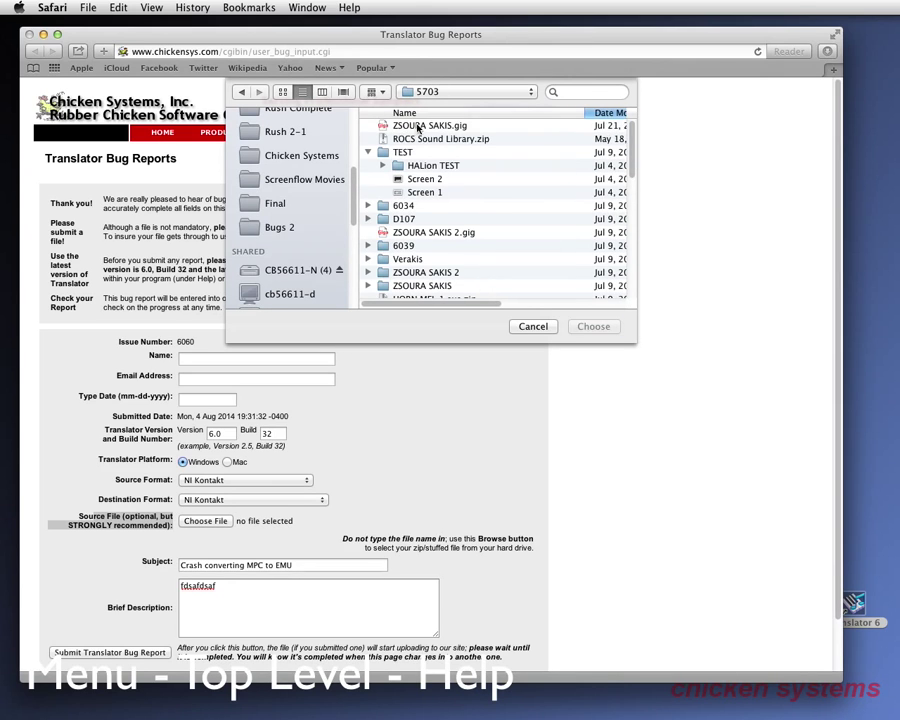
{"action": "double_click", "coordinate": [418, 127]}
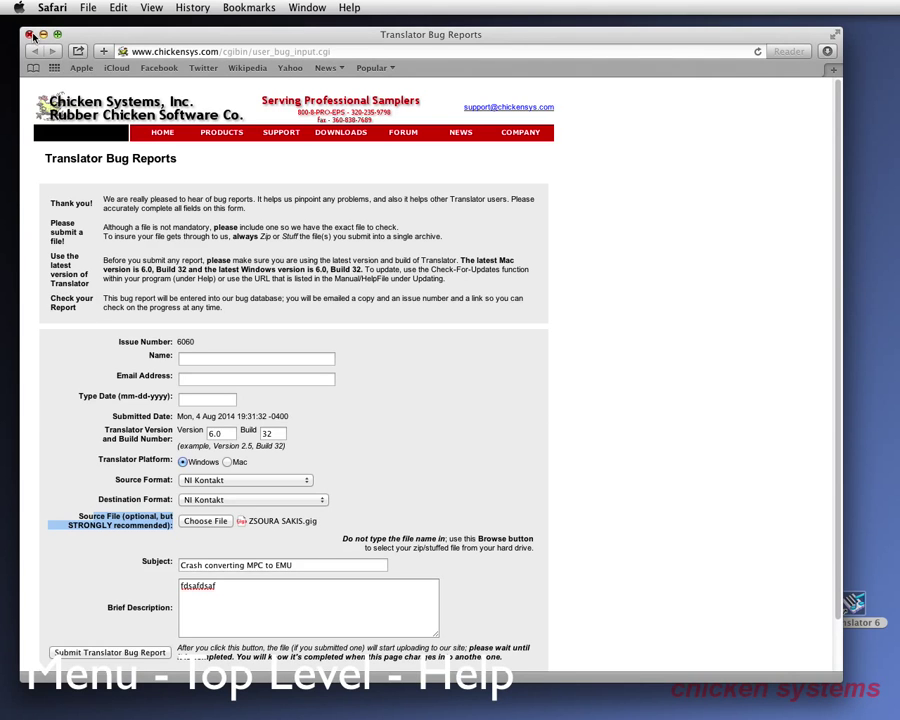
{"action": "key", "text": "super+q"}
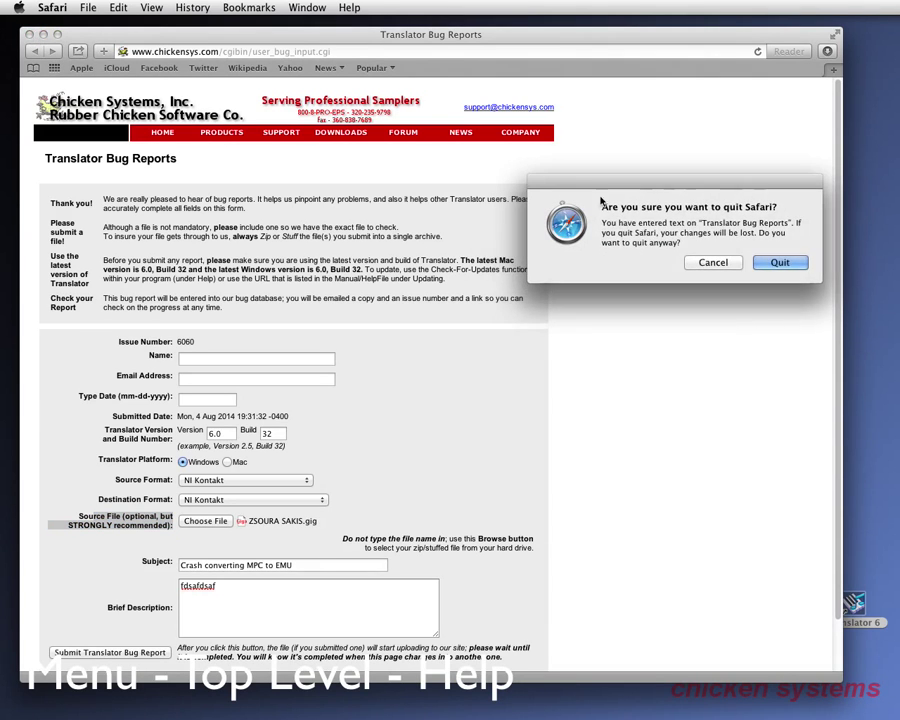
Confirm quitting Safari, check for updates, and acknowledge that version 6.0 build 32 is the latest.
{"action": "key", "text": "Escape"}
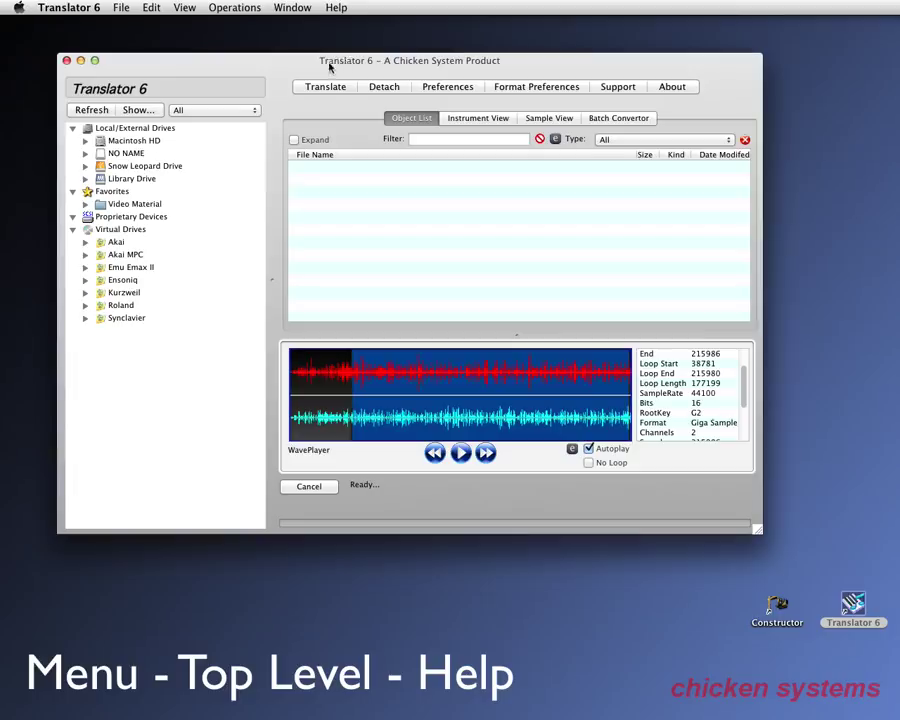
{"action": "left_click", "coordinate": [336, 8]}
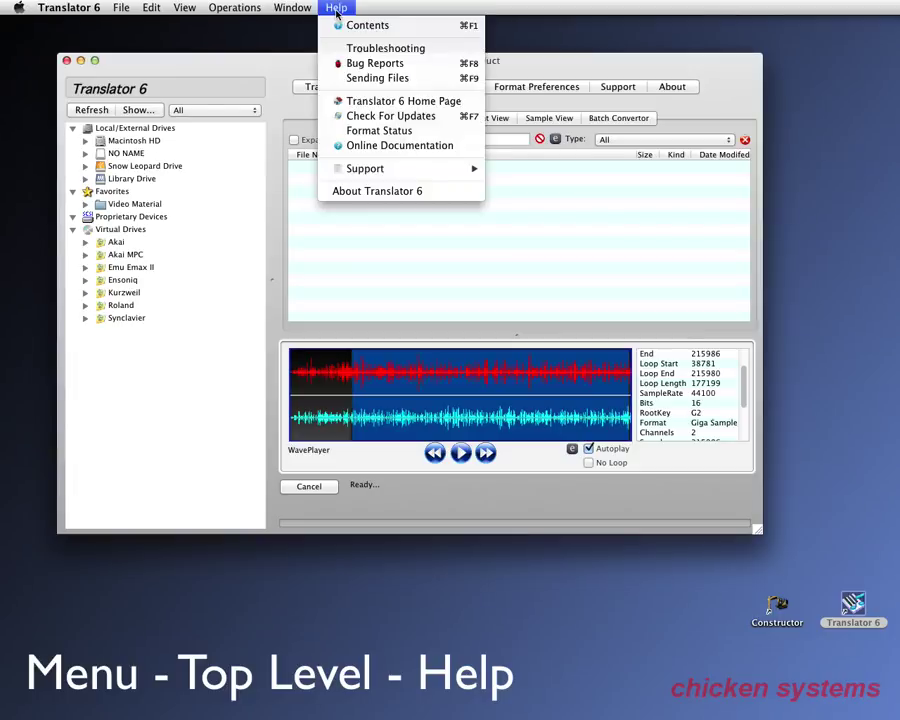
{"action": "left_click", "coordinate": [381, 118]}
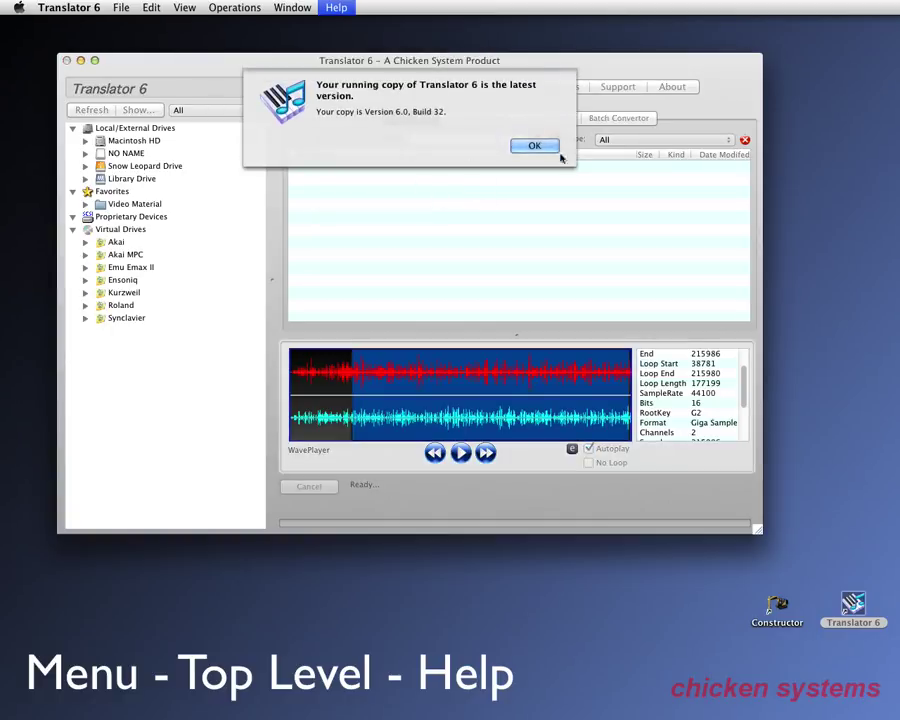
{"action": "left_click", "coordinate": [542, 148]}
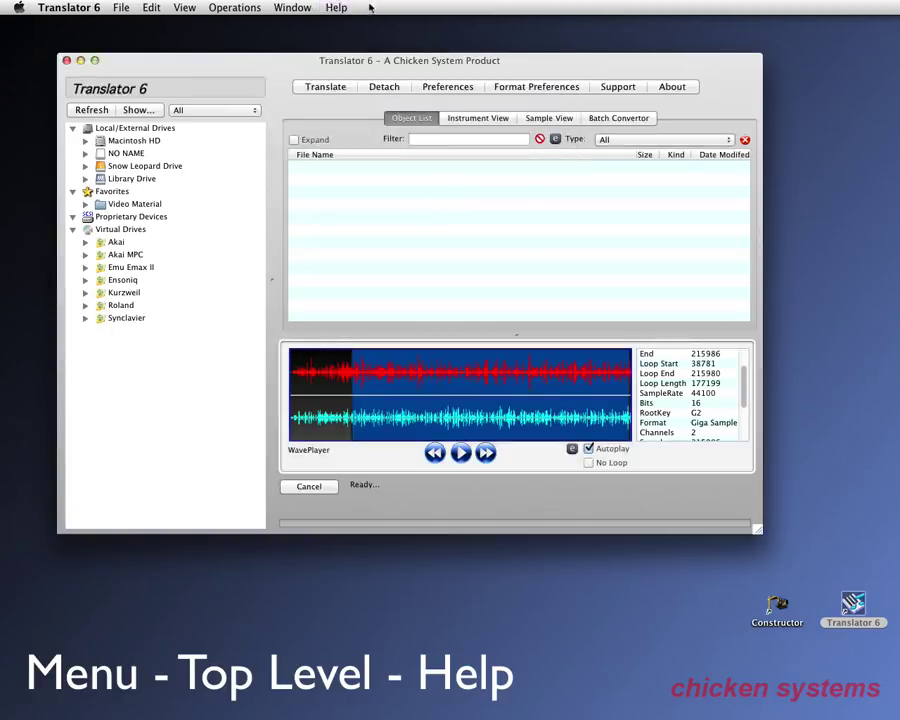
{"action": "left_click", "coordinate": [337, 8]}
{"action": "left_click", "coordinate": [338, 9]}
{"action": "mouse_move", "coordinate": [371, 64]}
{"action": "left_mouse_down"}
{"action": "mouse_move", "coordinate": [350, 31]}
{"action": "mouse_move", "coordinate": [356, 64]}
{"action": "left_mouse_up"}
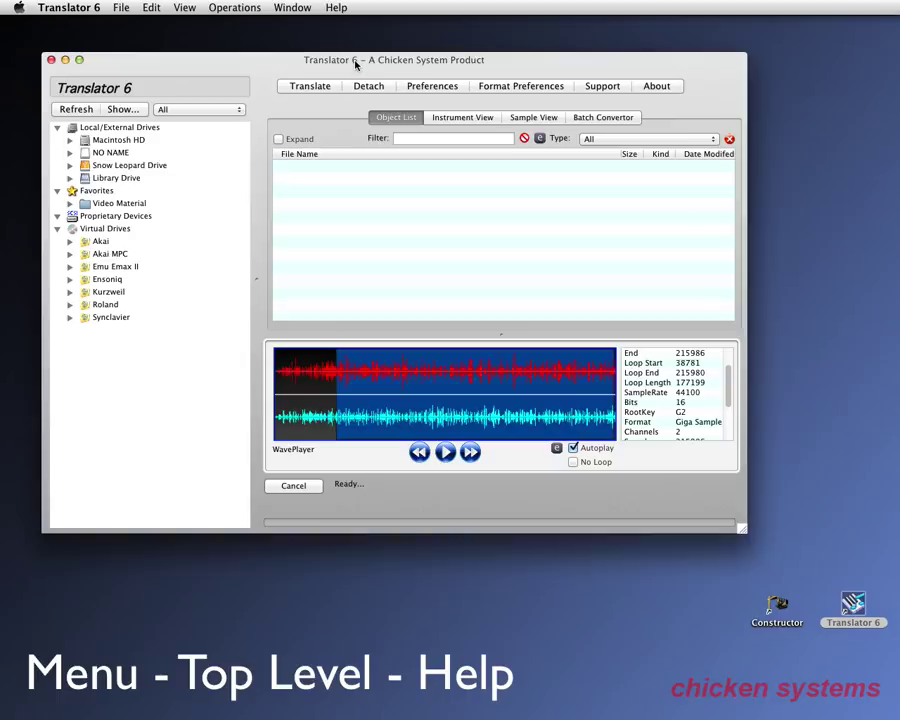
{"action": "left_click", "coordinate": [336, 8]}
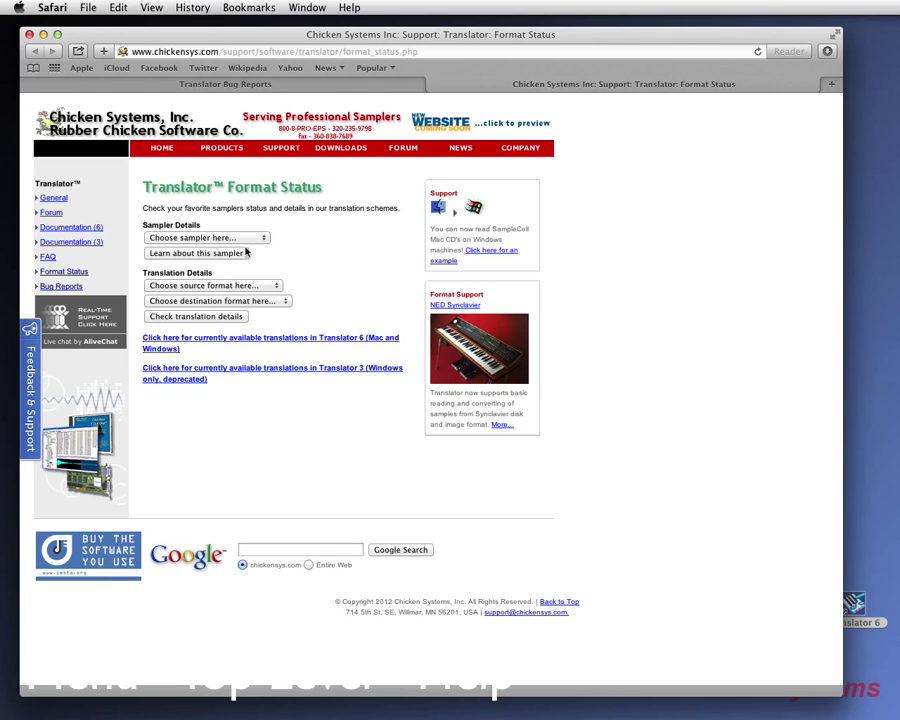
Close the Format Status page, open the online Translator Documentation, then quit Safari.
{"action": "left_click", "coordinate": [29, 34]}
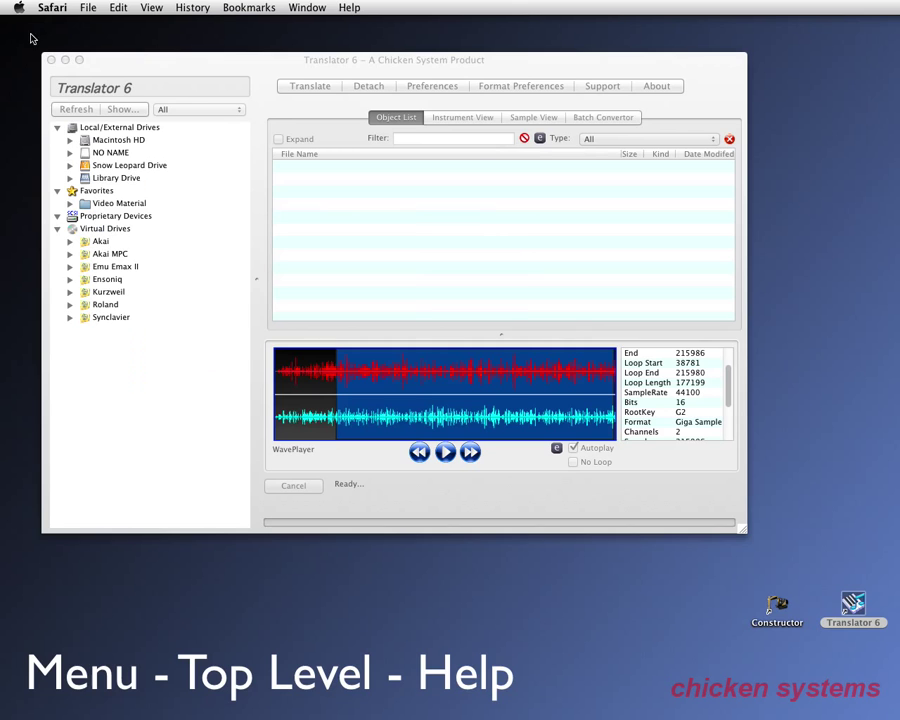
{"action": "left_click", "coordinate": [350, 8]}
{"action": "key", "text": "super+q"}
{"action": "left_click", "coordinate": [338, 8]}
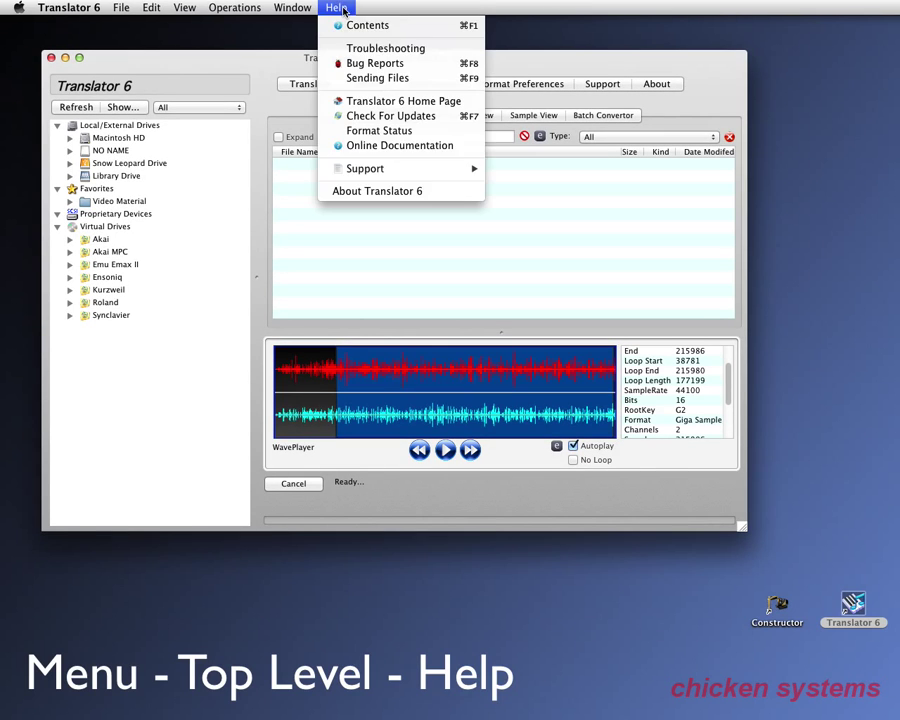
{"action": "left_click", "coordinate": [395, 146]}
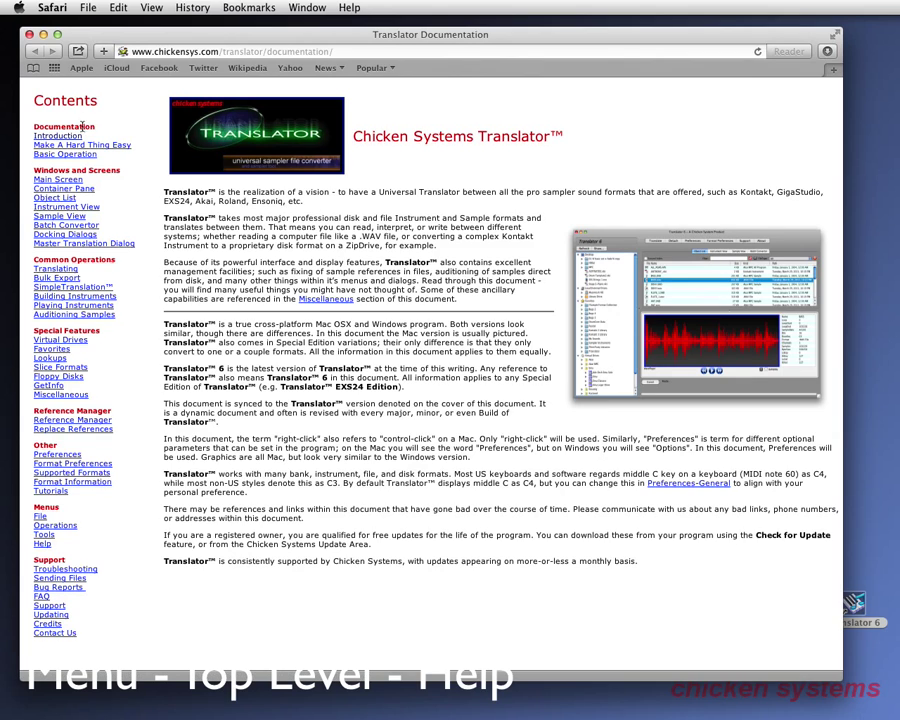
{"action": "key", "text": "super+q"}
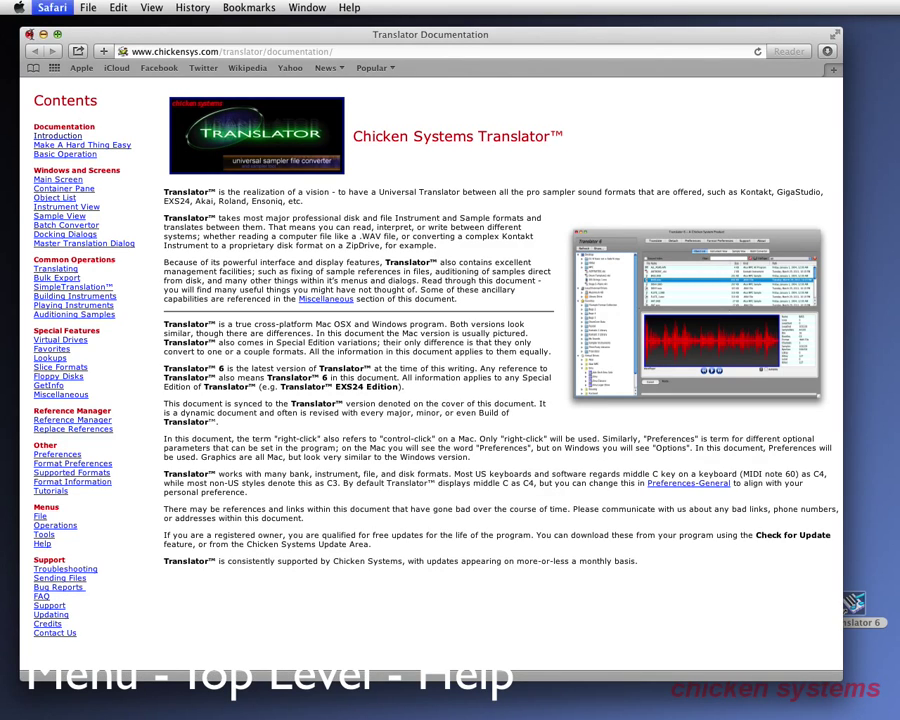
Open the Online Chat support form, click into its e-mail and message fields, then hide it.
{"action": "left_click", "coordinate": [334, 8]}
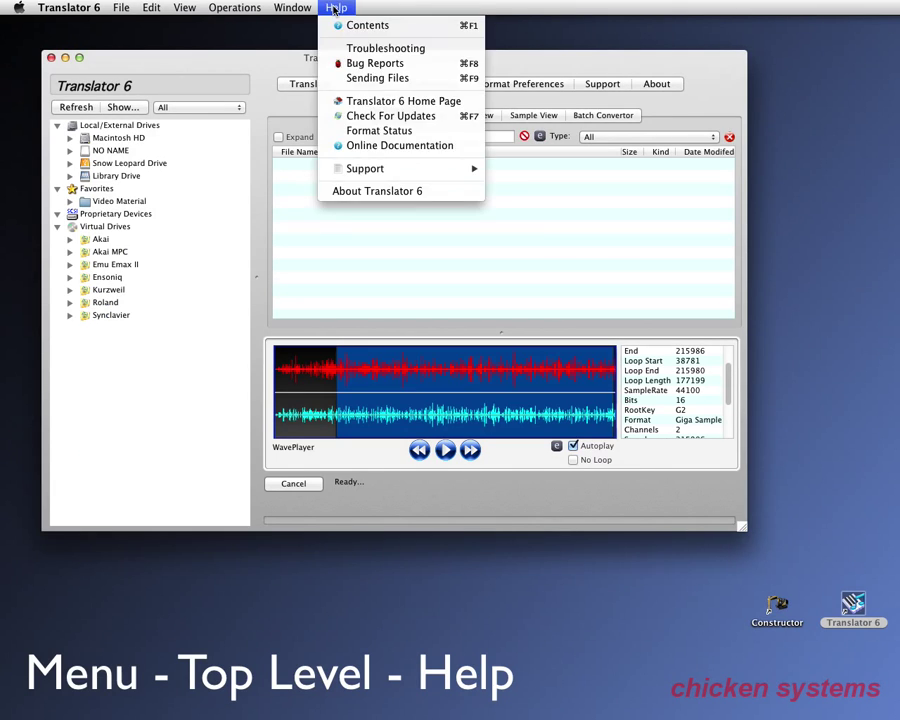
{"action": "mouse_move", "coordinate": [380, 169]}
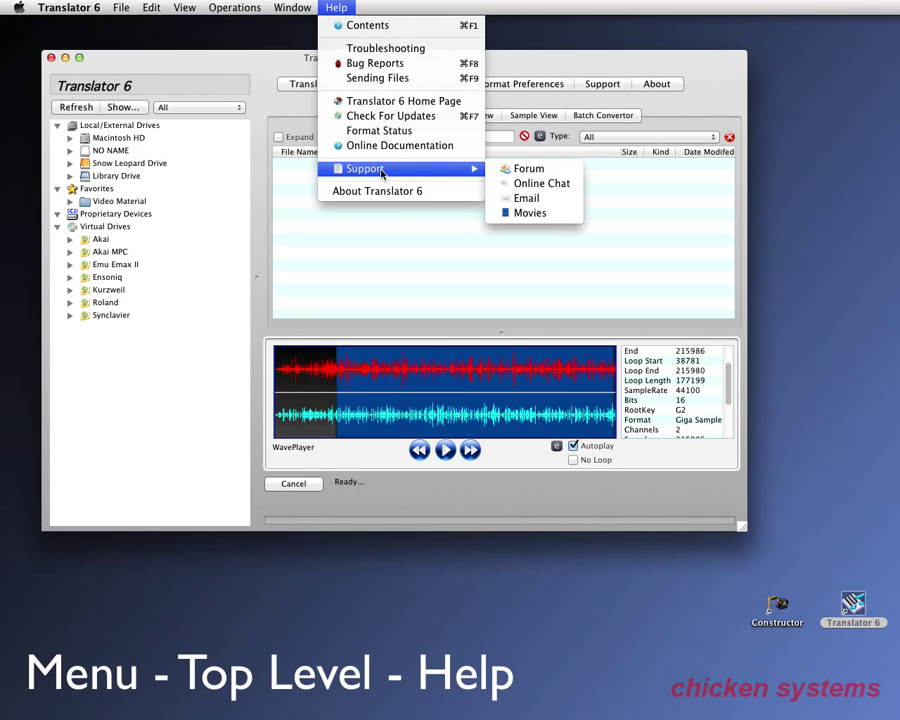
{"action": "left_click", "coordinate": [541, 184]}
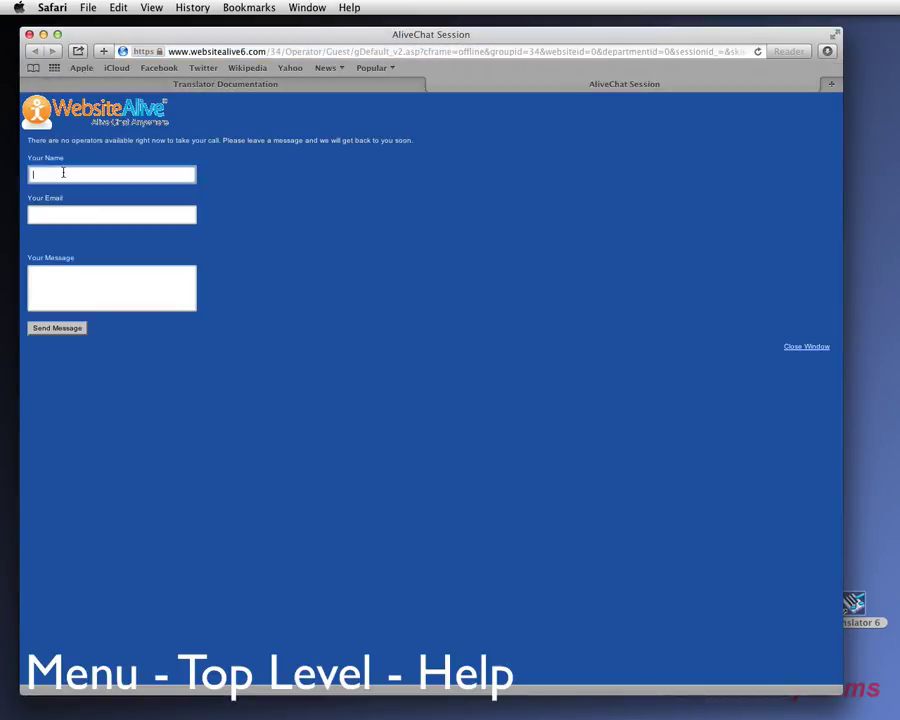
{"action": "left_click", "coordinate": [81, 211]}
{"action": "left_click", "coordinate": [85, 278]}
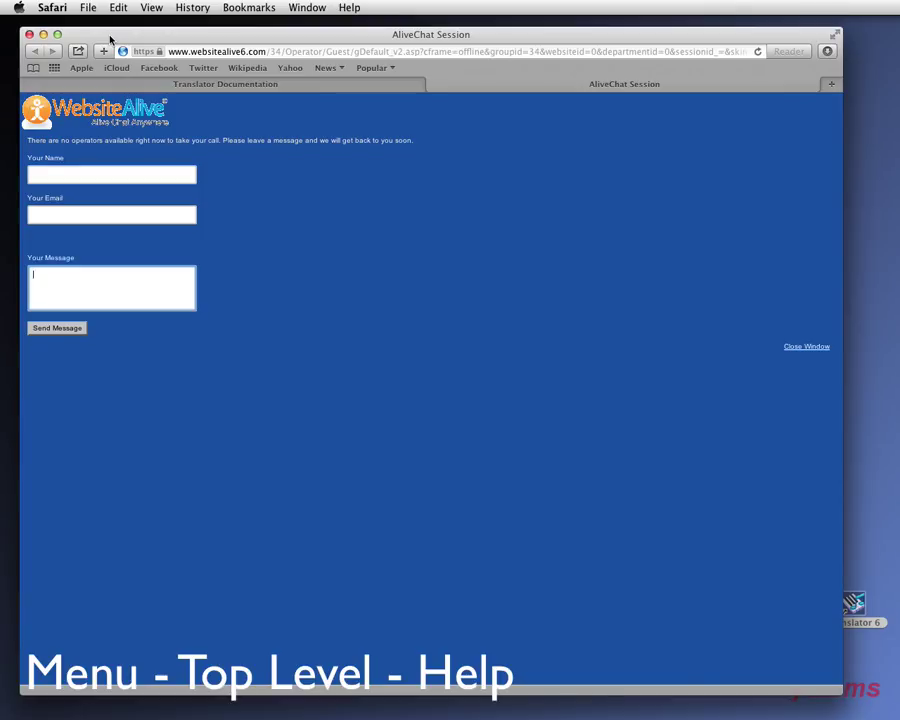
{"action": "key", "text": "super+h"}
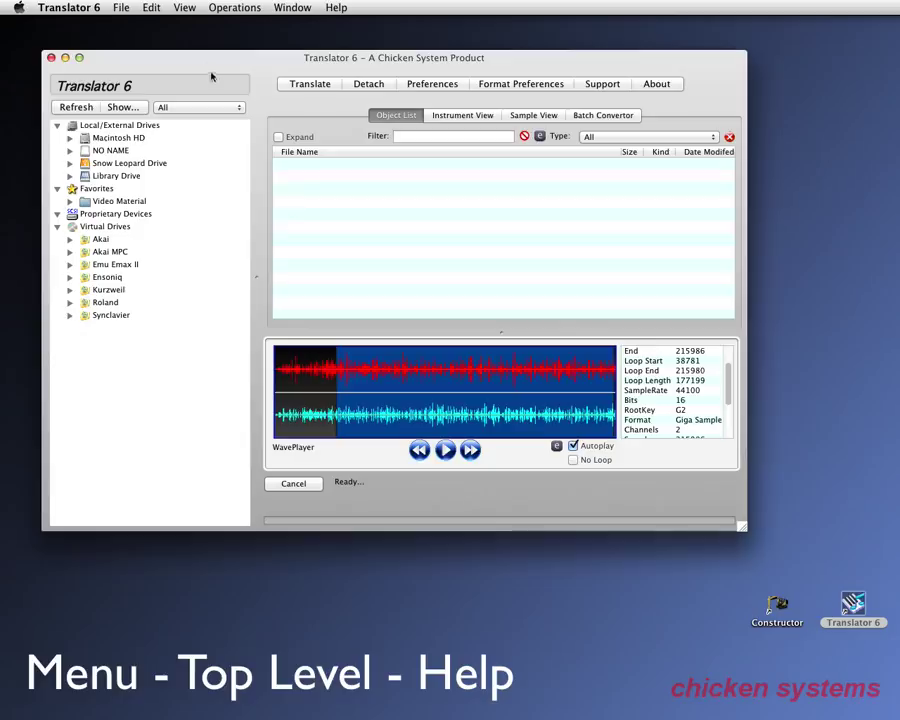
{"action": "left_click", "coordinate": [606, 87]}
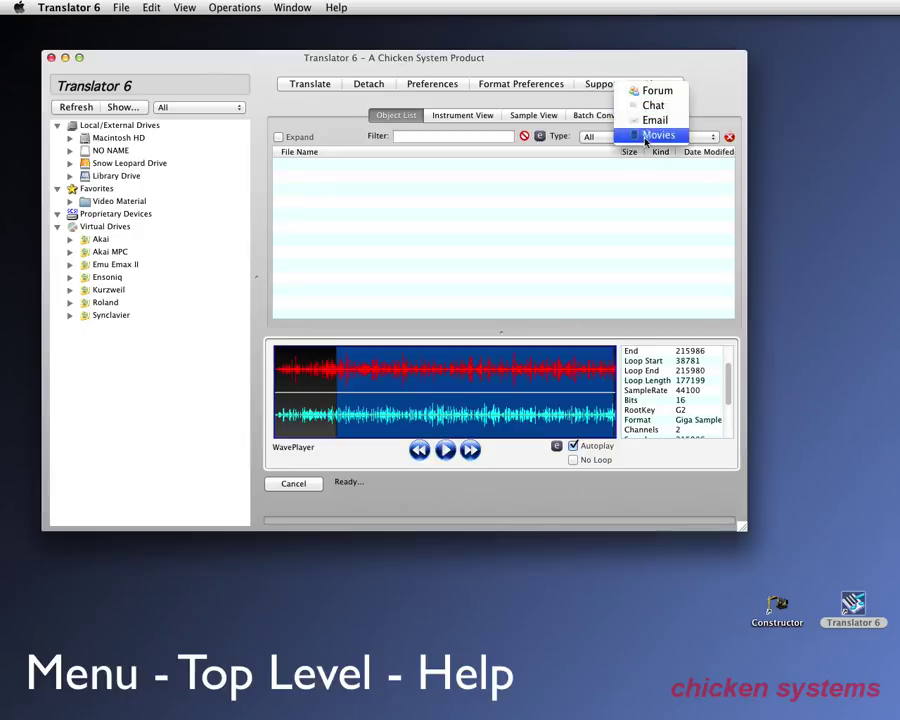
{"action": "left_click", "coordinate": [655, 120]}
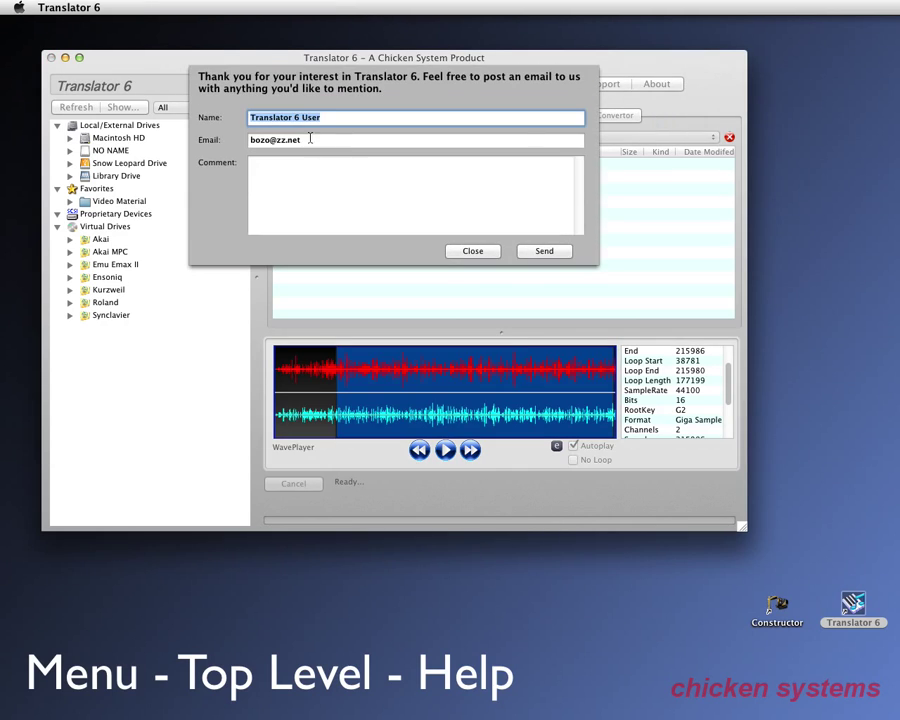
{"action": "left_click", "coordinate": [489, 253]}
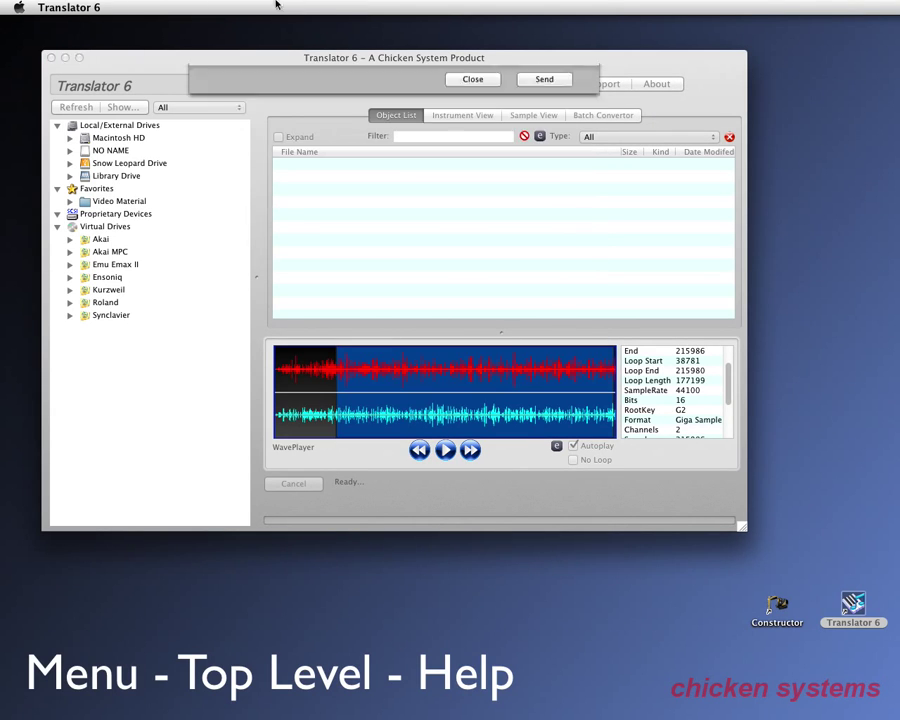
{"action": "left_click", "coordinate": [336, 7]}
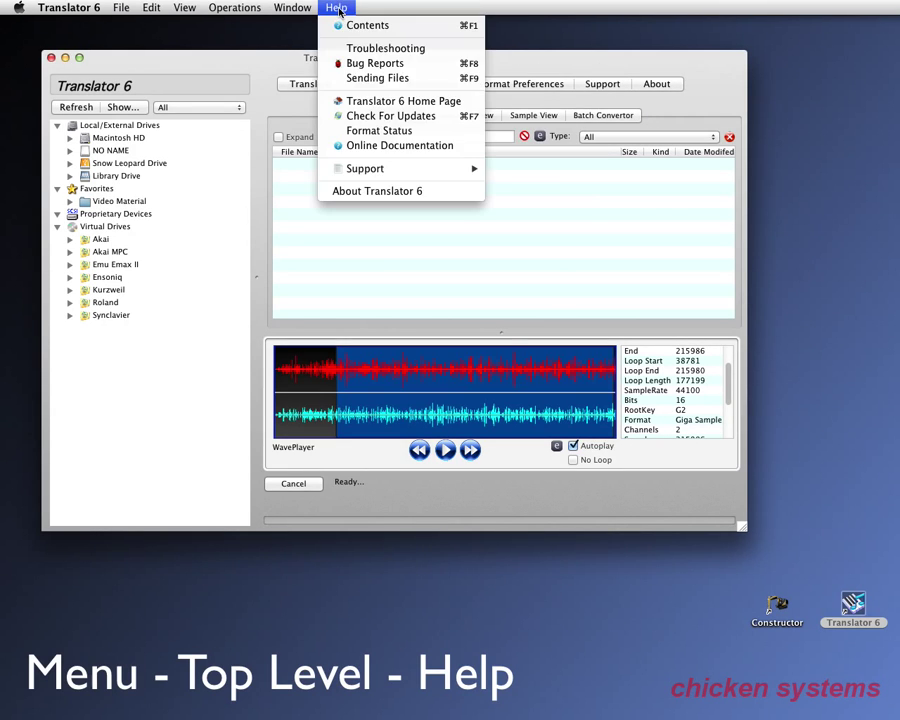
{"action": "left_click", "coordinate": [404, 191]}
{"action": "left_click", "coordinate": [367, 256]}
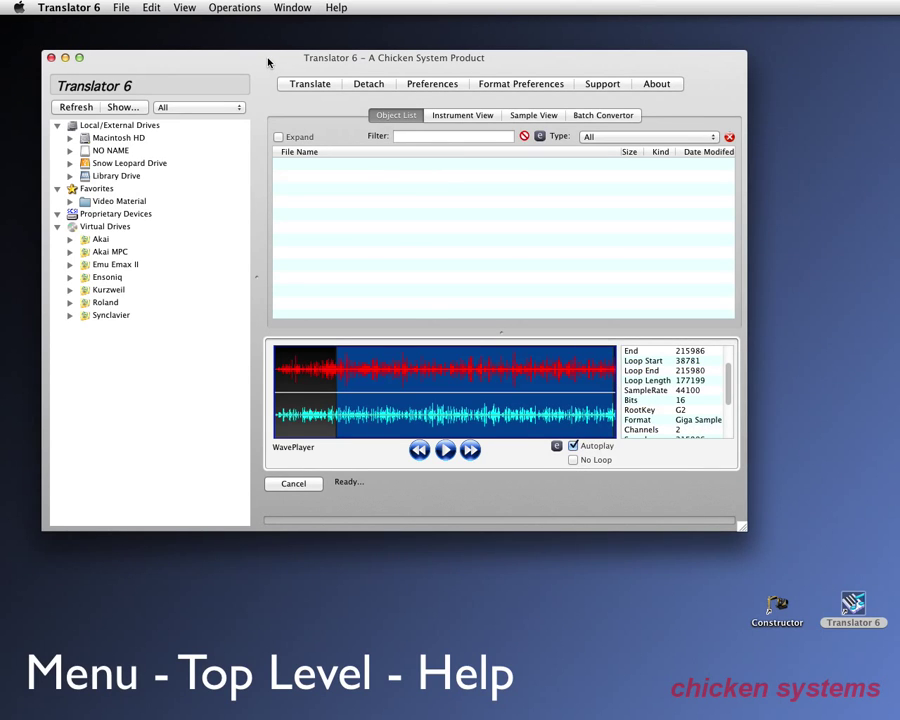
{"action": "mouse_move", "coordinate": [266, 65]}
{"action": "left_mouse_down"}
{"action": "mouse_move", "coordinate": [286, 74]}
{"action": "mouse_move", "coordinate": [267, 66]}
{"action": "left_mouse_up"}
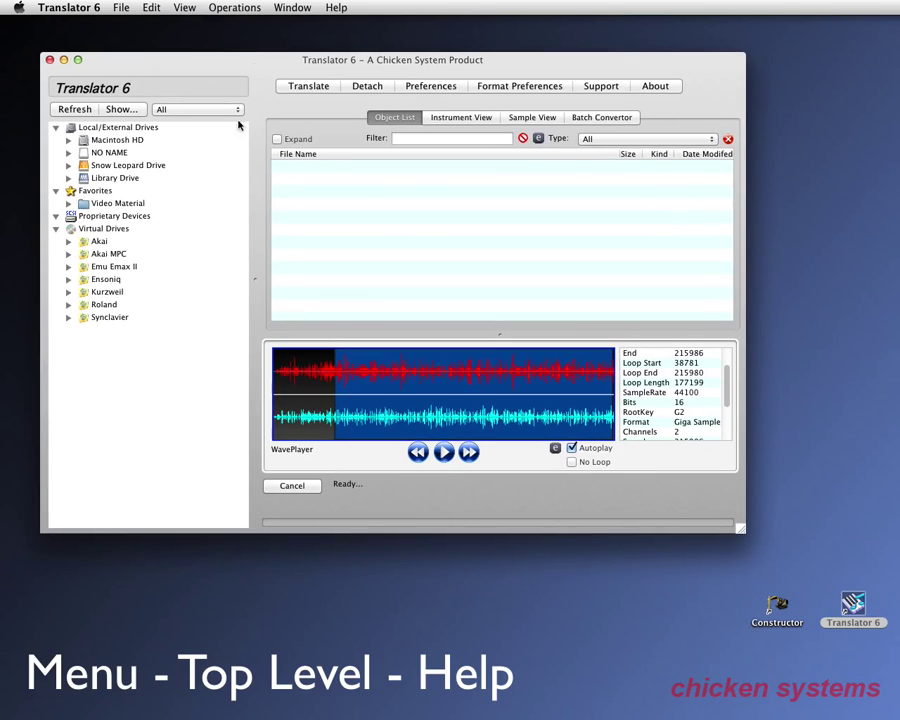
Expand the Akai virtual drive and list the partitions of Akai TEST ONLY.
{"action": "left_click", "coordinate": [101, 243]}
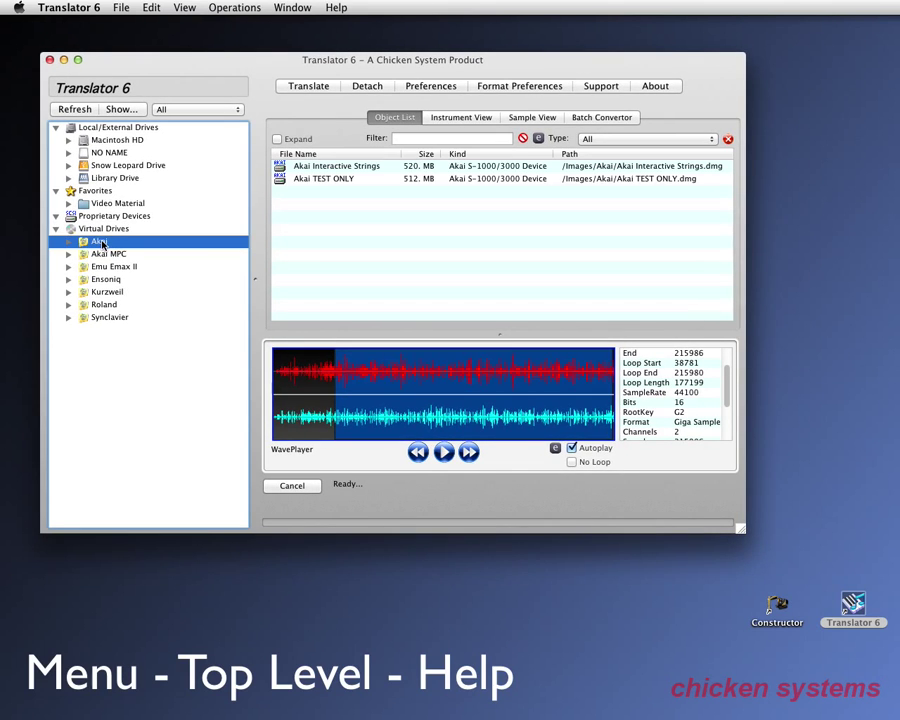
{"action": "right_click", "coordinate": [101, 243]}
{"action": "left_click", "coordinate": [90, 243]}
{"action": "left_click", "coordinate": [68, 241]}
{"action": "left_click", "coordinate": [130, 267]}
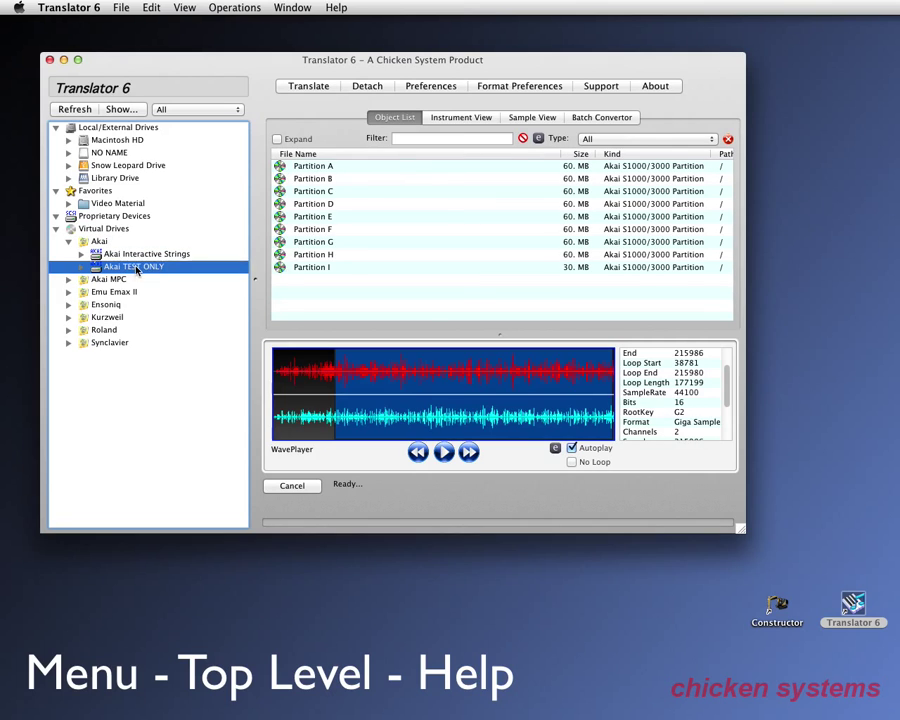
Start burning Akai TEST ONLY to disc from its context menu, then cancel the burn.
{"action": "right_click", "coordinate": [136, 270]}
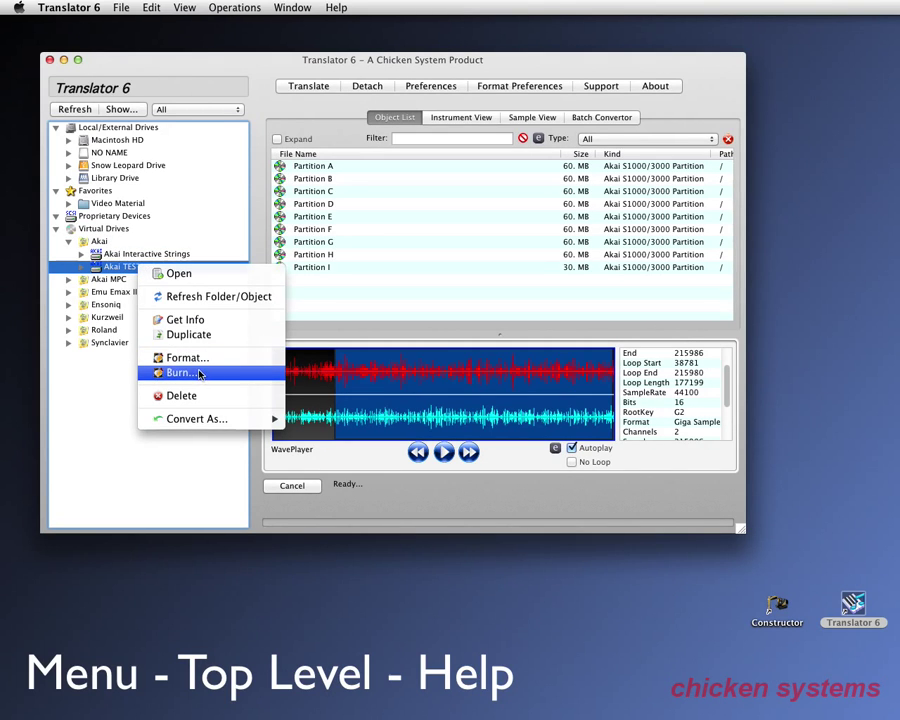
{"action": "left_click", "coordinate": [257, 360]}
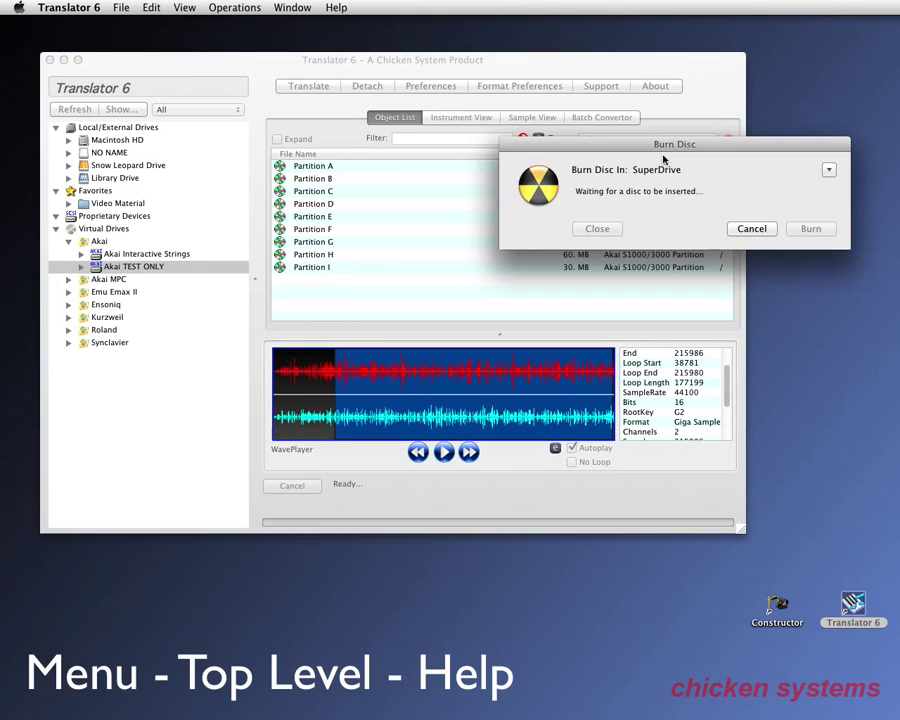
{"action": "left_click_drag", "start_coordinate": [630, 153], "coordinate": [560, 158]}
{"action": "left_click", "coordinate": [670, 234]}
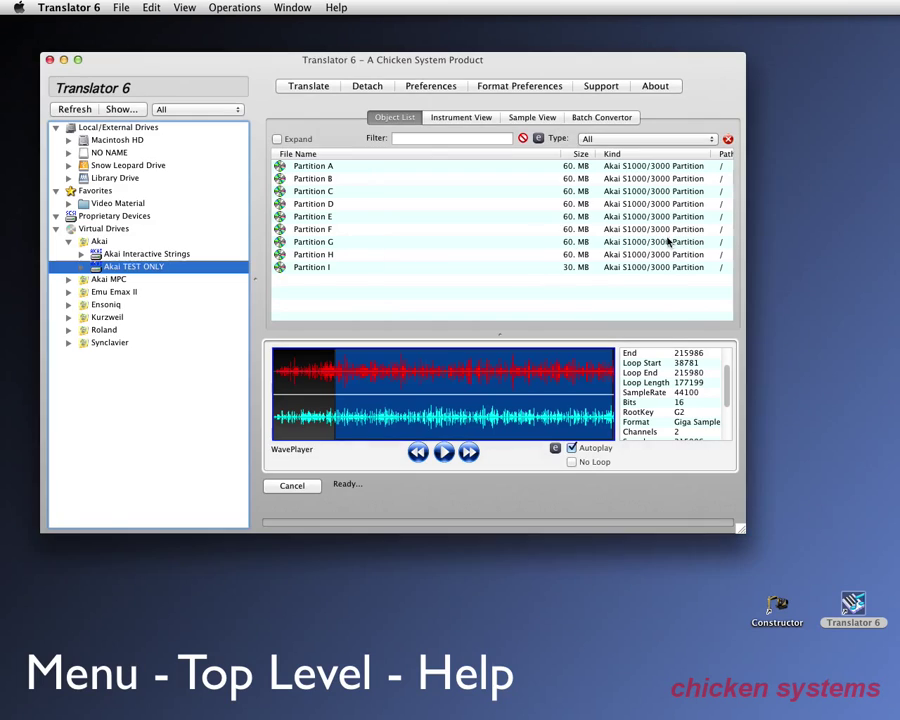
{"action": "right_click", "coordinate": [156, 265]}
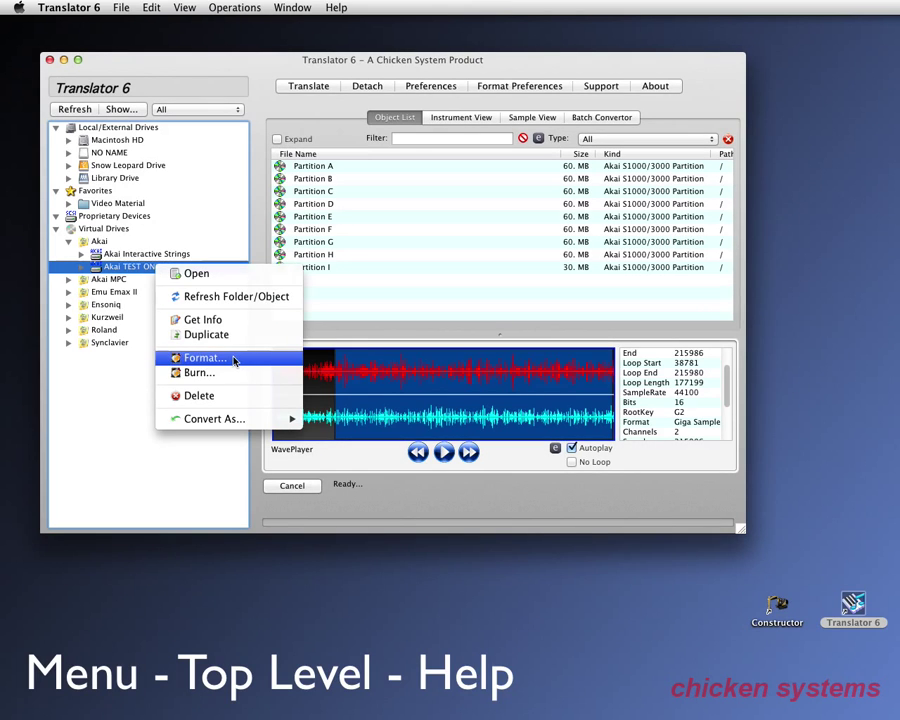
{"action": "left_click", "coordinate": [225, 296]}
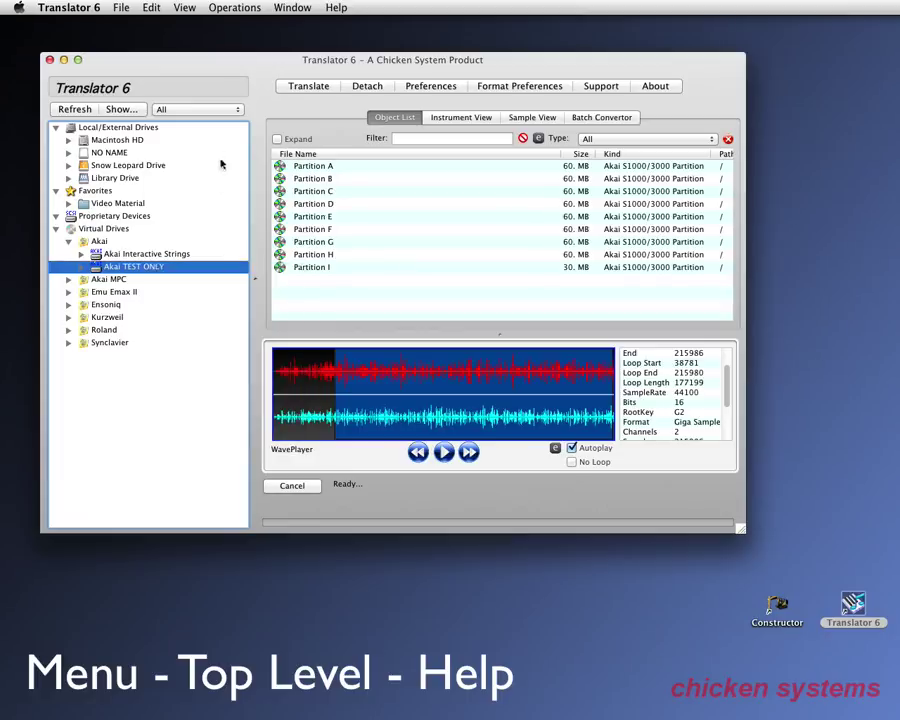
Inspect Partition B's context menu, then list Video Material's folders Battery 2 through Kontakt.
{"action": "left_click", "coordinate": [298, 179]}
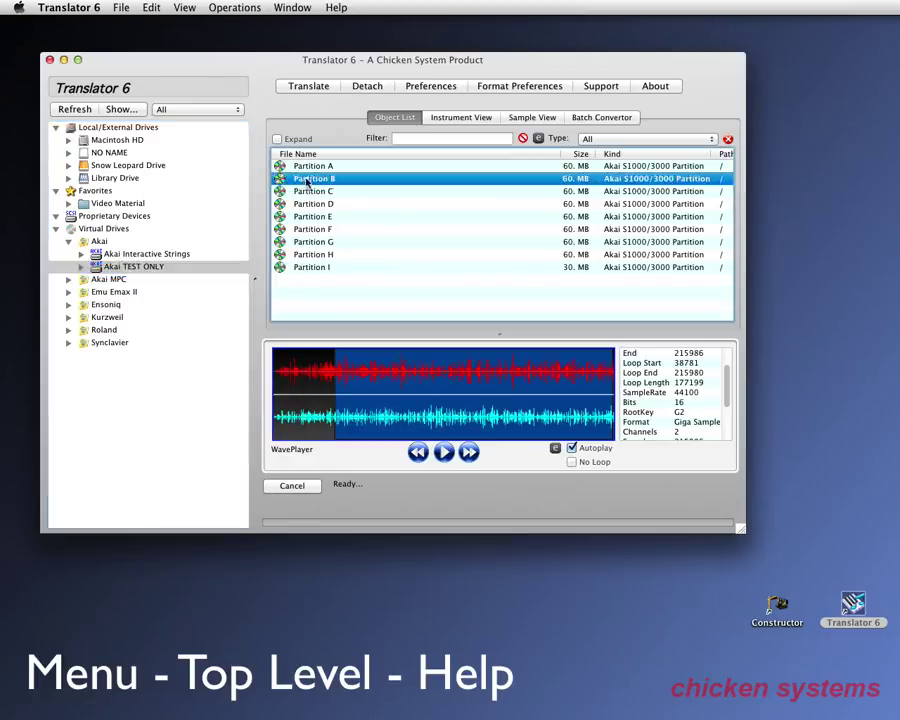
{"action": "right_click", "coordinate": [314, 180]}
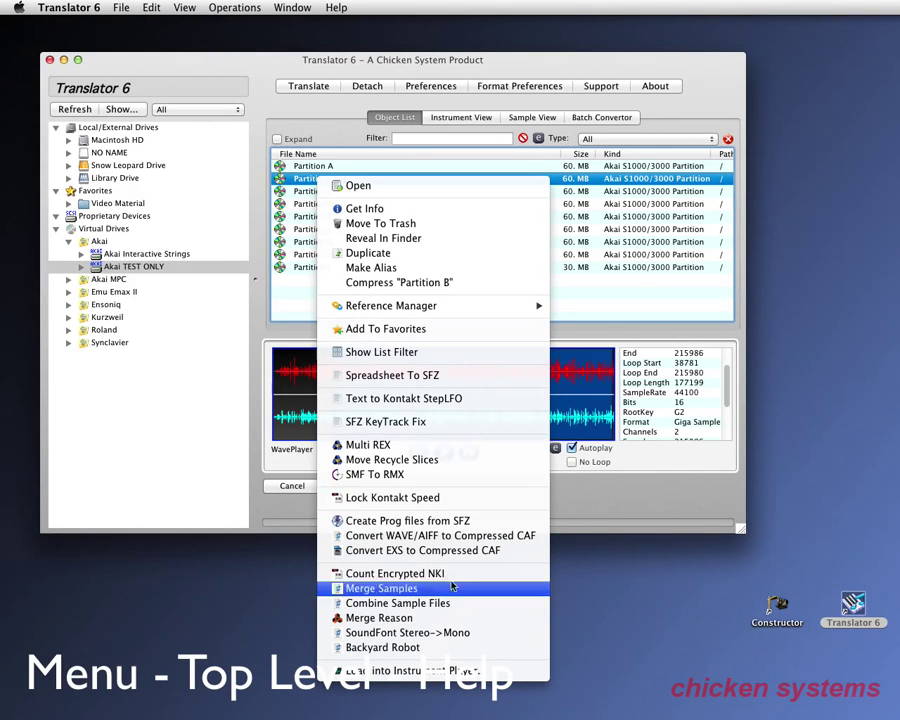
{"action": "mouse_move", "coordinate": [442, 308]}
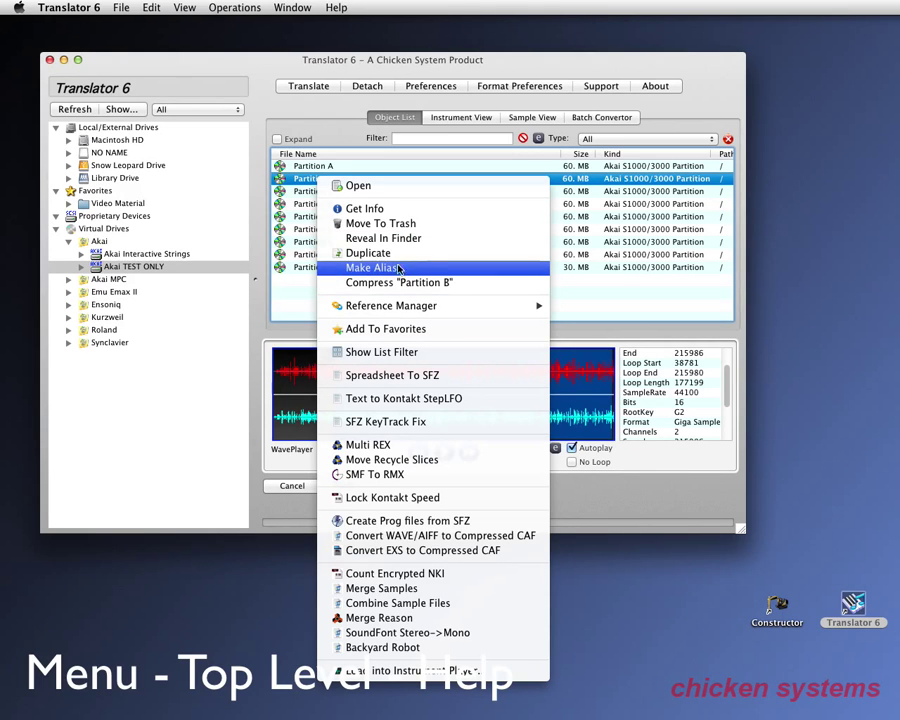
{"action": "left_click", "coordinate": [127, 198]}
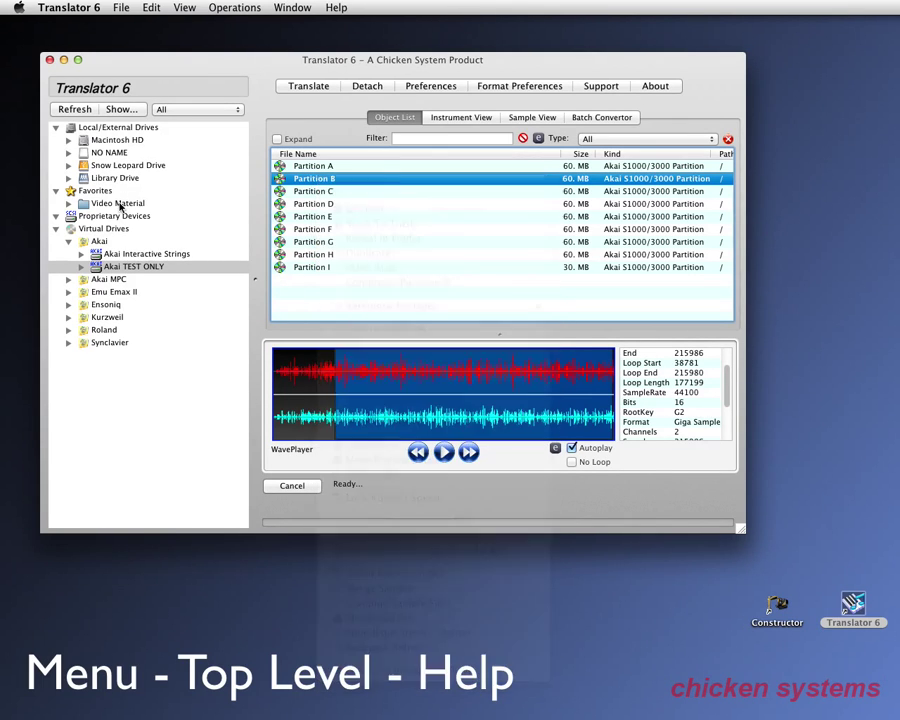
{"action": "left_click", "coordinate": [120, 203]}
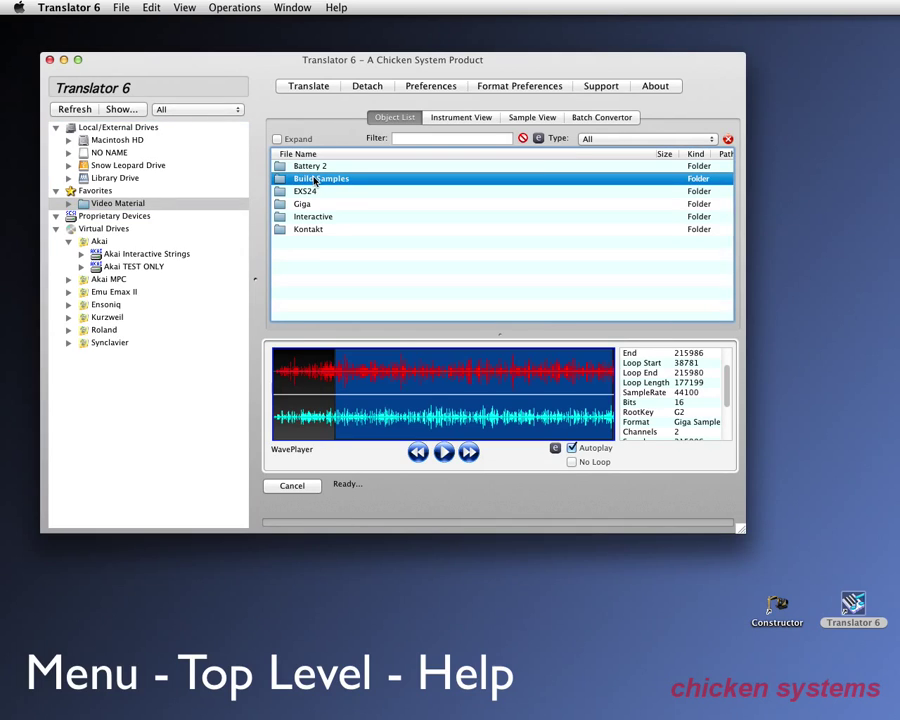
{"action": "right_click", "coordinate": [316, 180]}
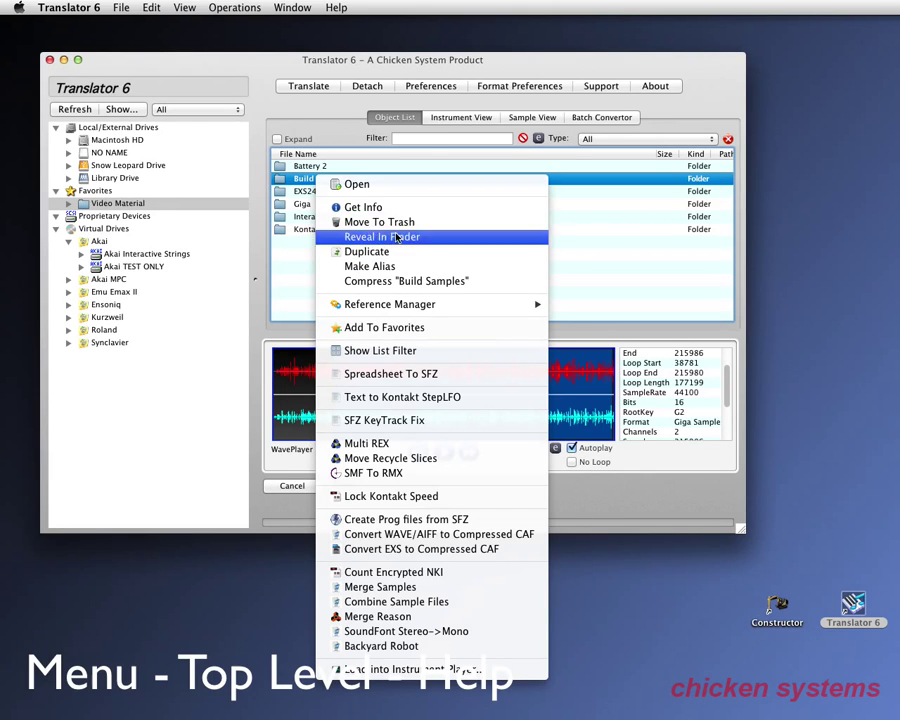
{"action": "left_click", "coordinate": [340, 140]}
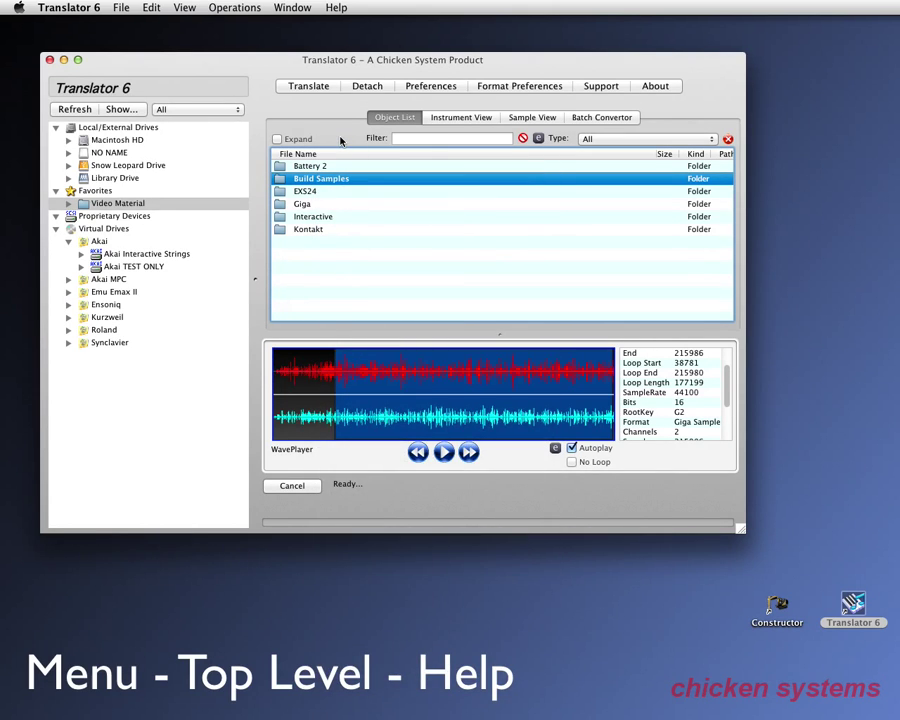